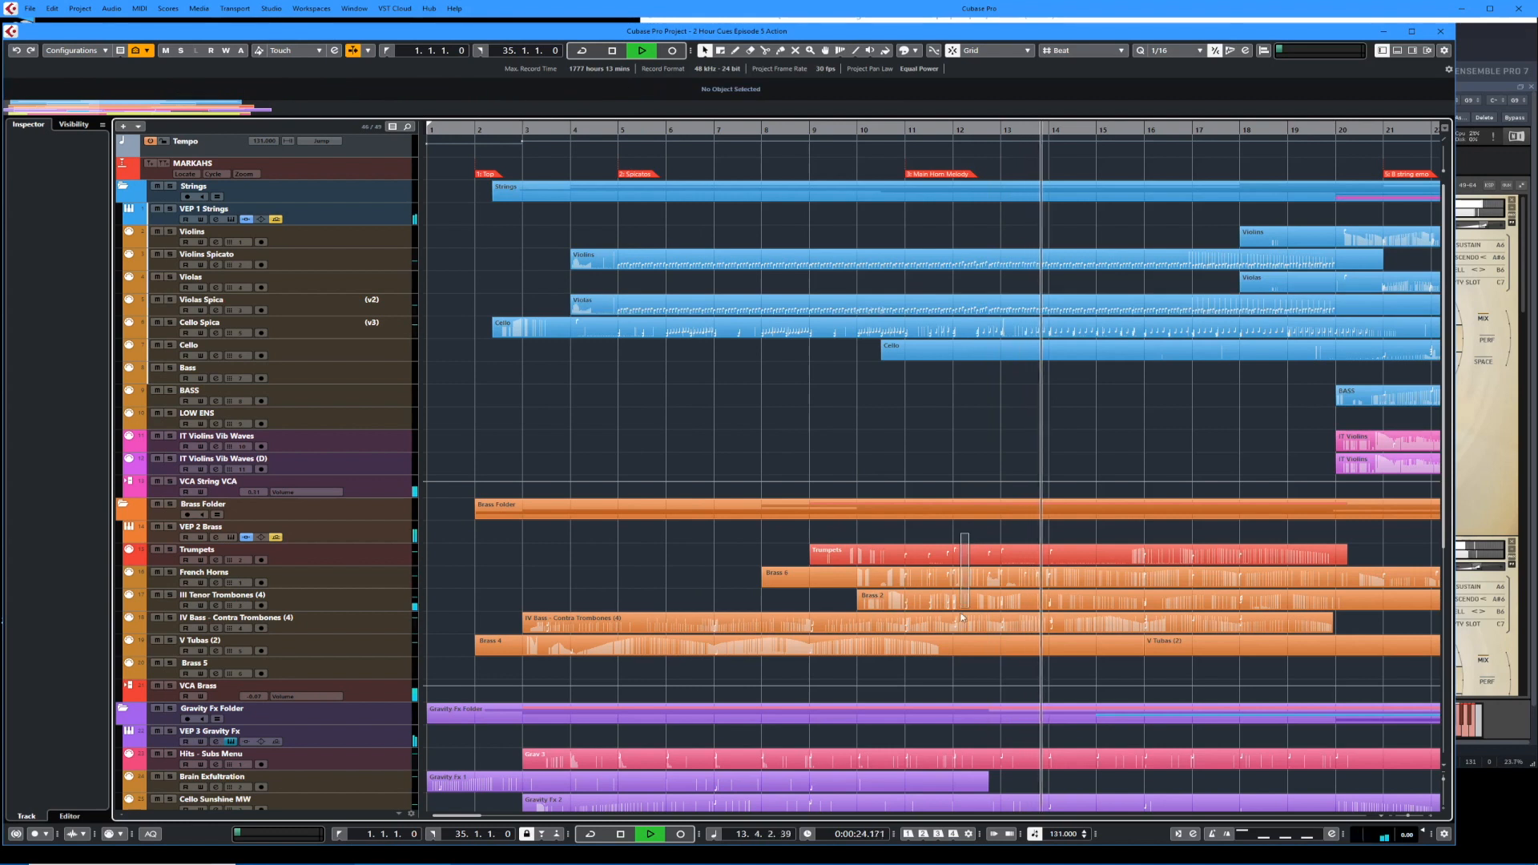
Look over the brass, effects and percussion tracks during playback, and view the Brass, Gravity FX and Strings instances in Vienna Ensemble Pro.
{"action": "scroll", "coordinate": [1288, 582], "scroll_direction": "down", "scroll_amount": 5}
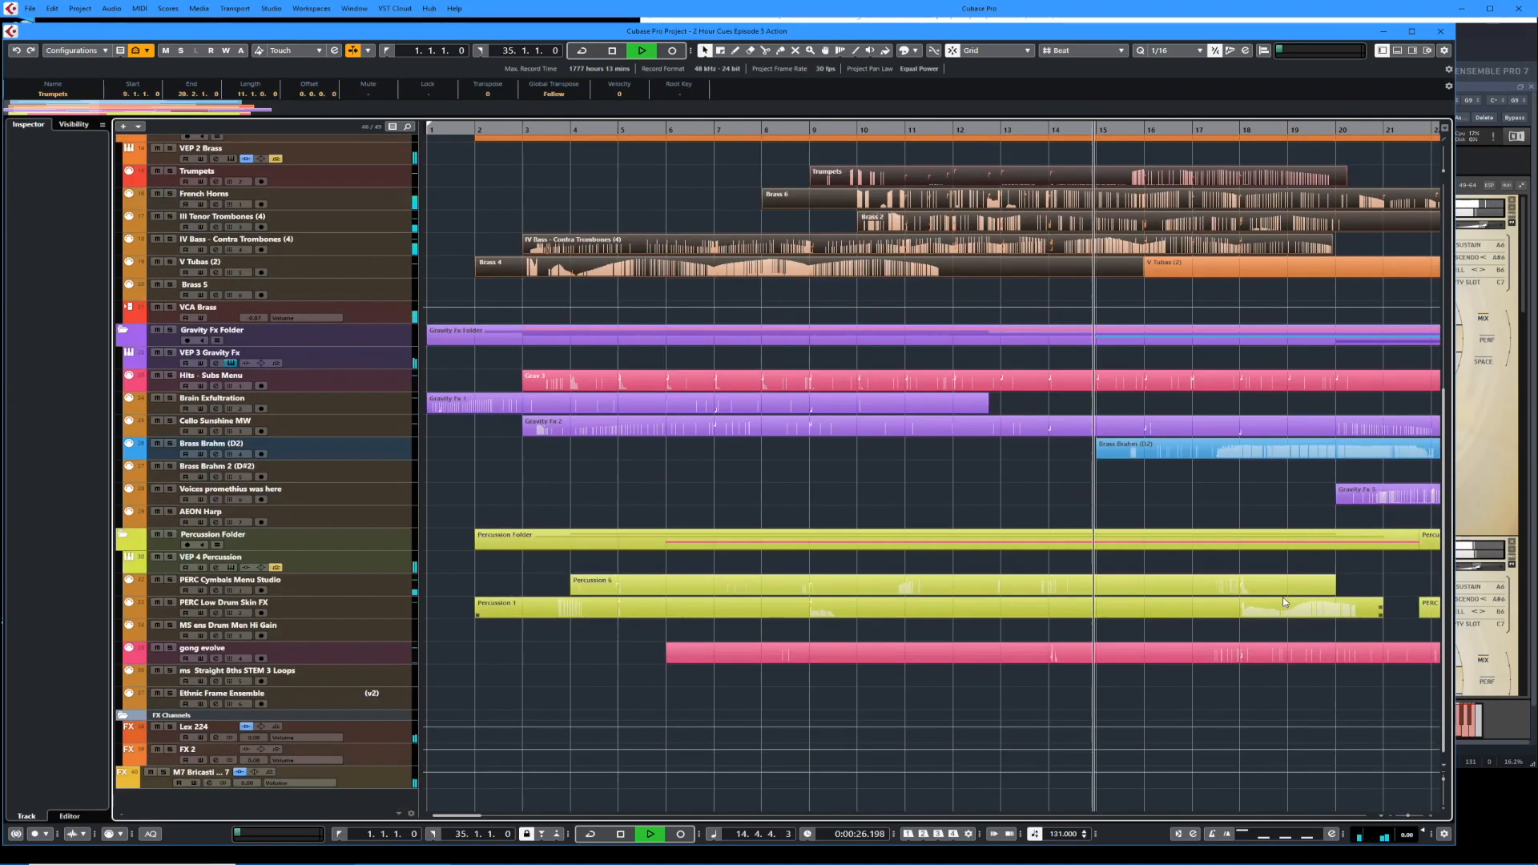
{"action": "scroll", "coordinate": [1288, 593], "scroll_direction": "up", "scroll_amount": 2}
{"action": "left_click", "coordinate": [1493, 458]}
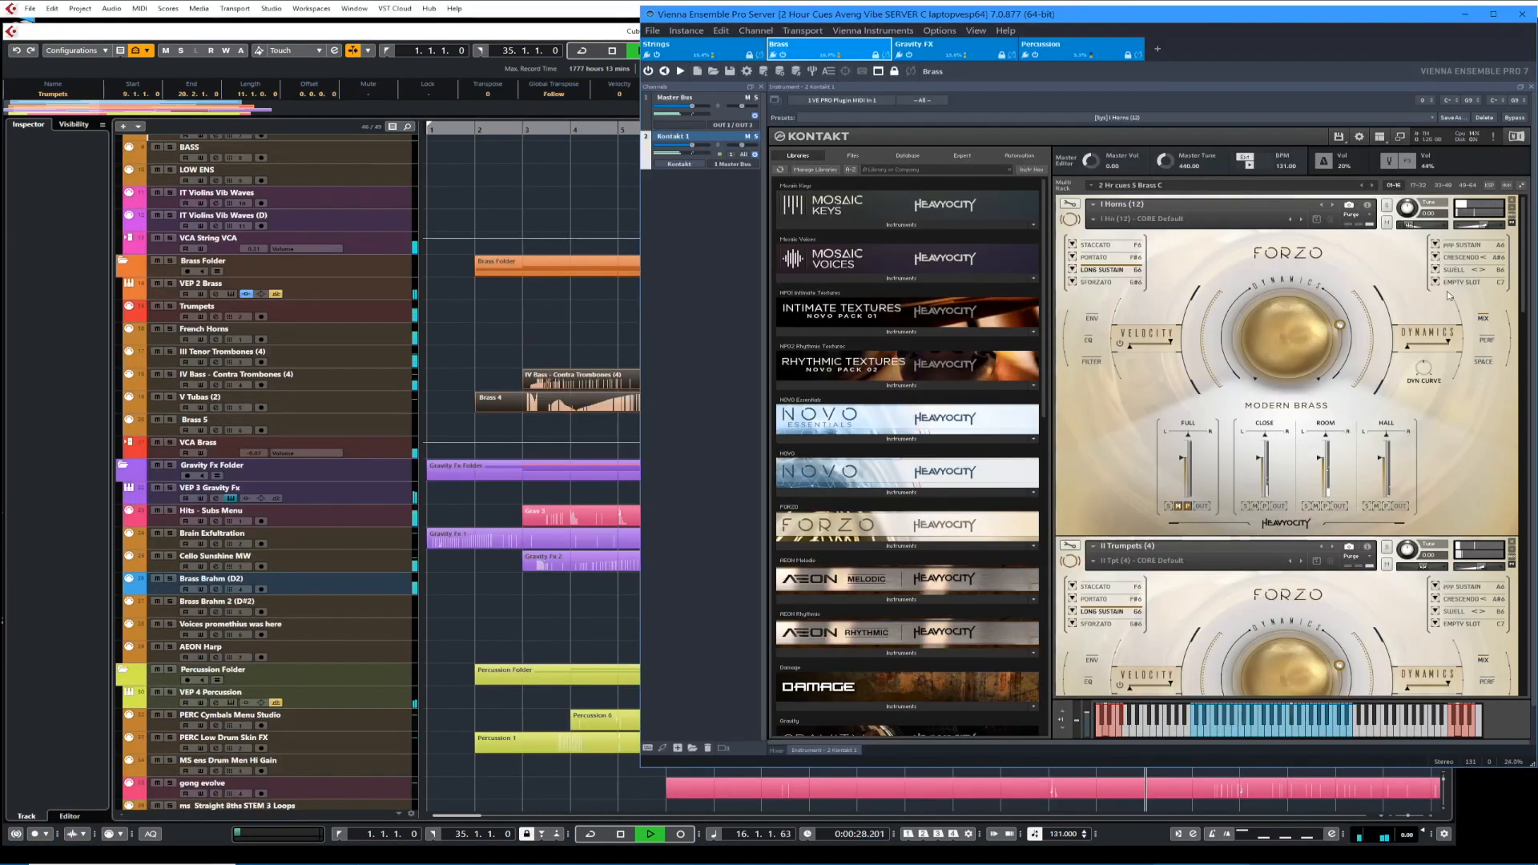
{"action": "left_click", "coordinate": [964, 51]}
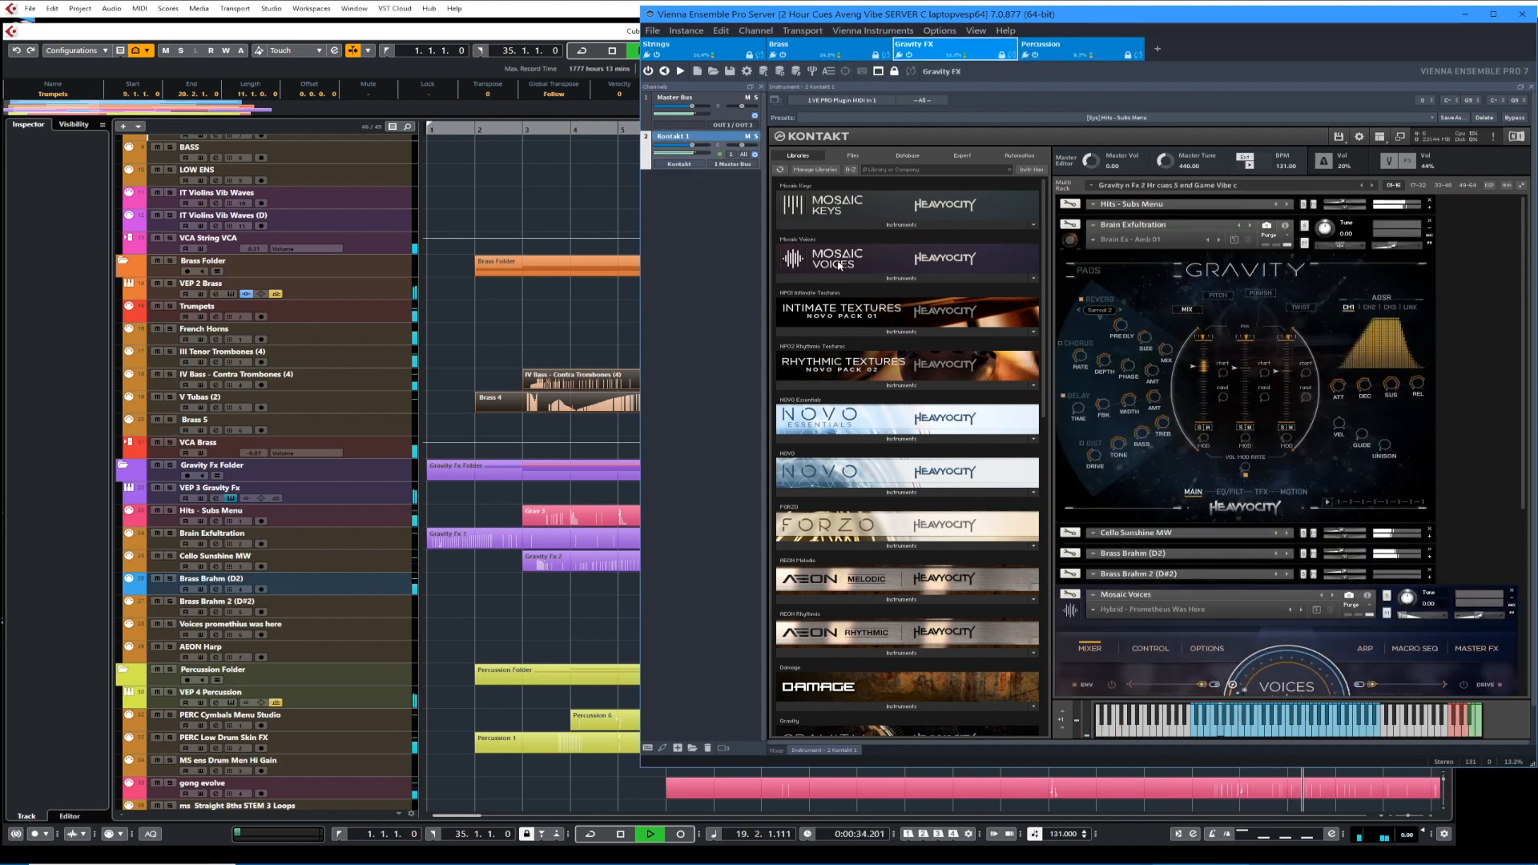
{"action": "left_click", "coordinate": [696, 51]}
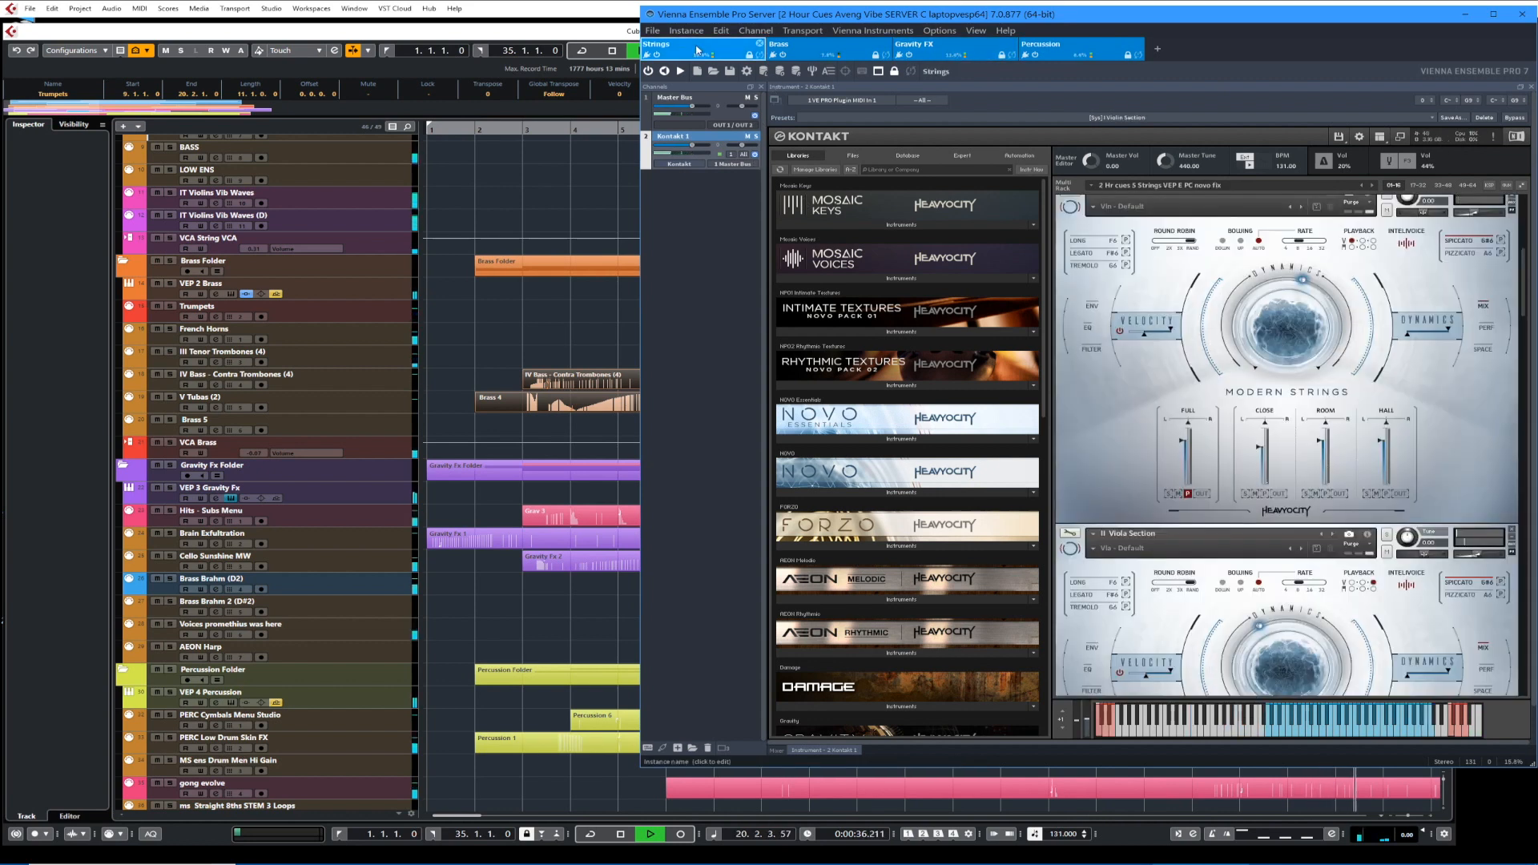
Return to the Cubase project and select the string parts from the Violins track down to IT Violins Vib Waves (D) around bars 21 to 25.
{"action": "left_click", "coordinate": [611, 36]}
{"action": "scroll", "coordinate": [968, 206], "scroll_direction": "up", "scroll_amount": 6}
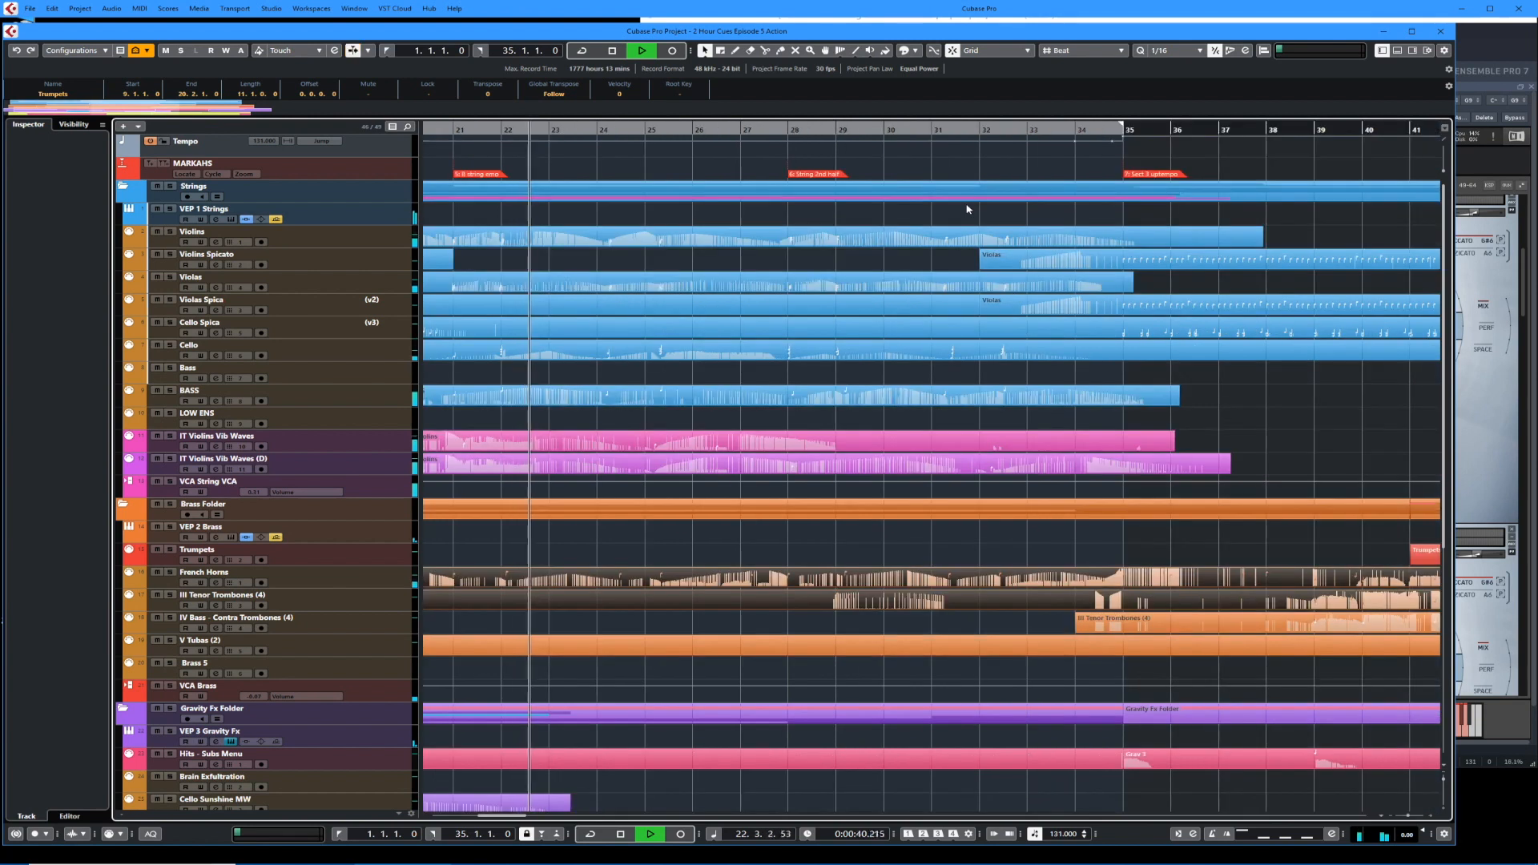
{"action": "left_click_drag", "start_coordinate": [645, 215], "coordinate": [558, 466]}
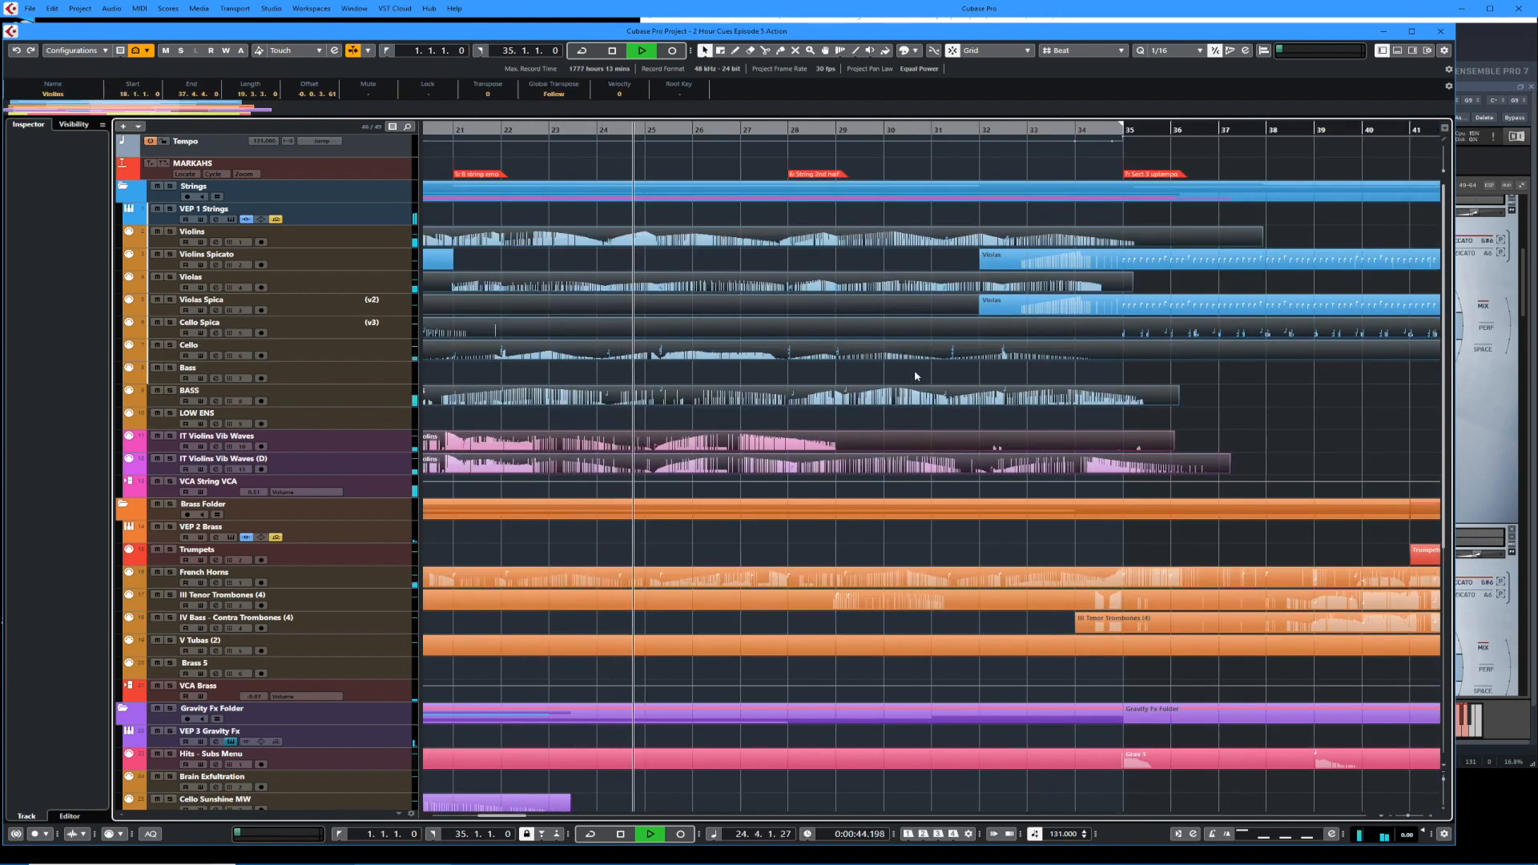
Inspect the Strings, Brass and Gravity FX Kontakt racks in Vienna Ensemble Pro, collapsing and re-expanding the Strings instruments.
{"action": "left_click", "coordinate": [1512, 252]}
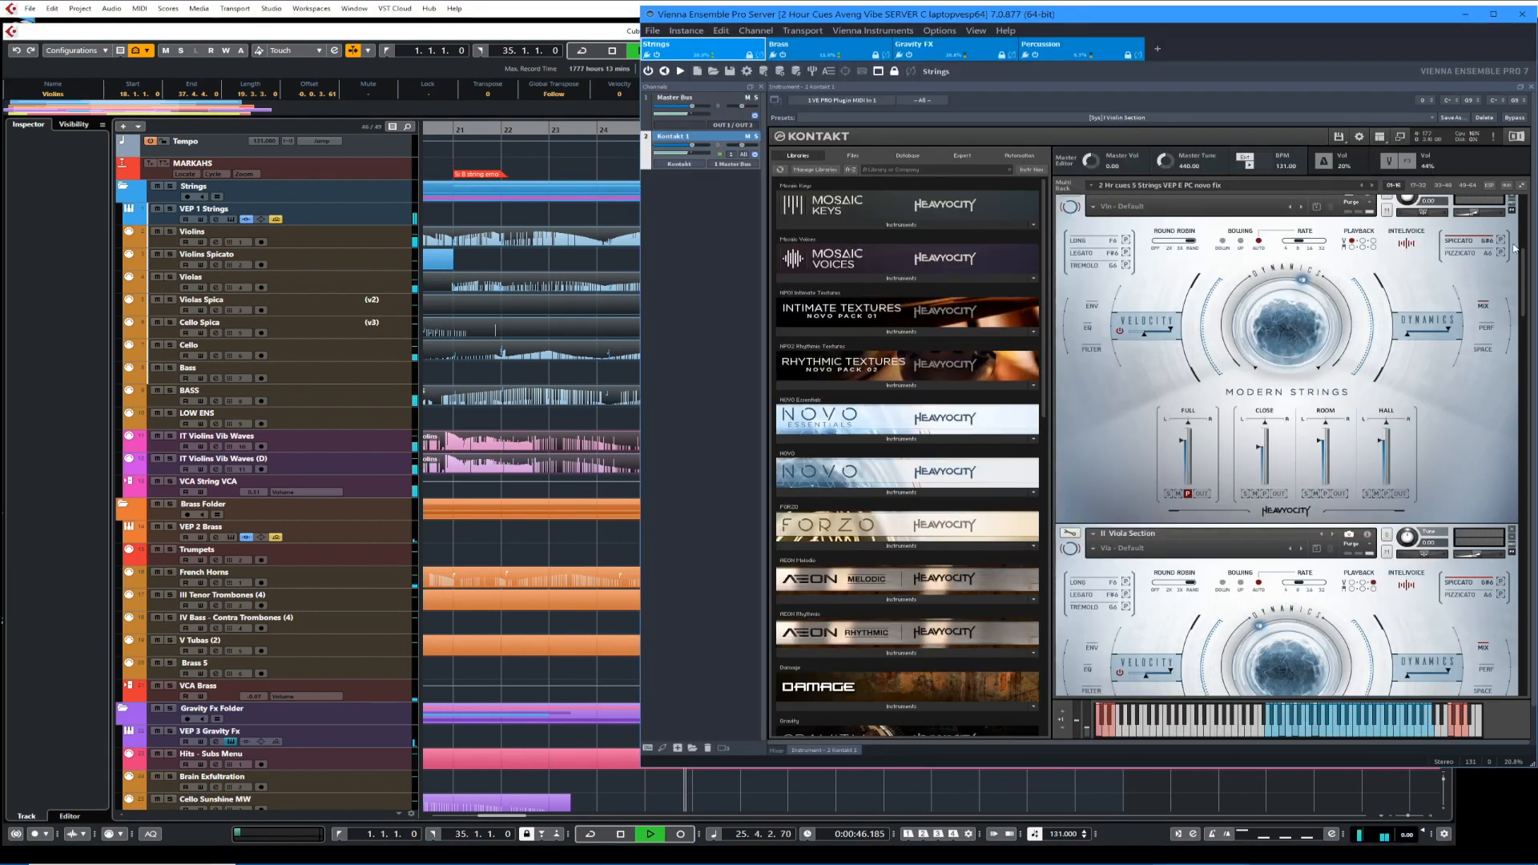
{"action": "left_click", "coordinate": [1521, 186]}
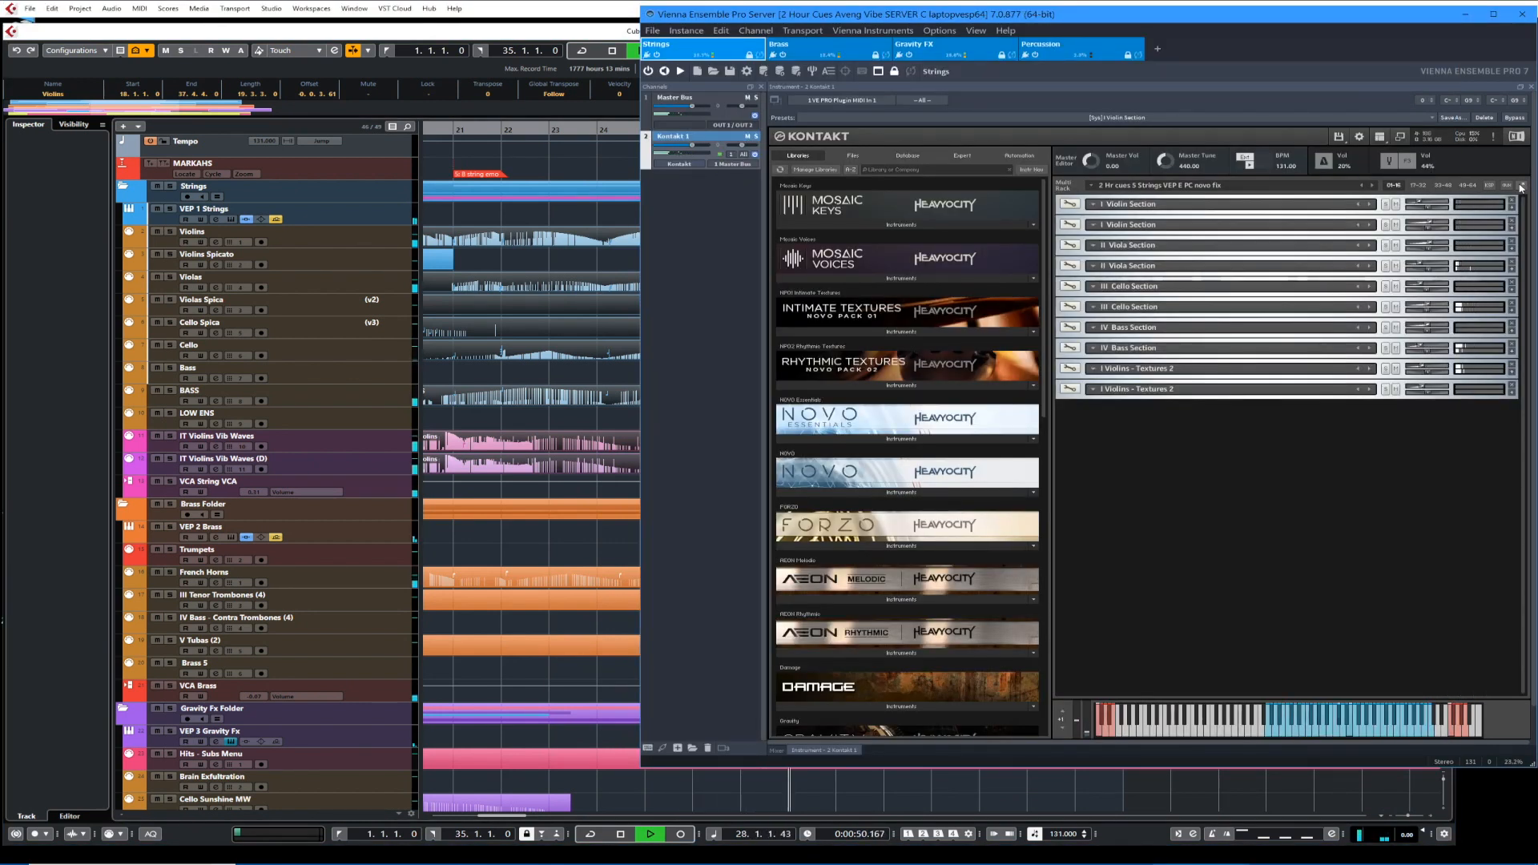
{"action": "left_click", "coordinate": [1521, 186]}
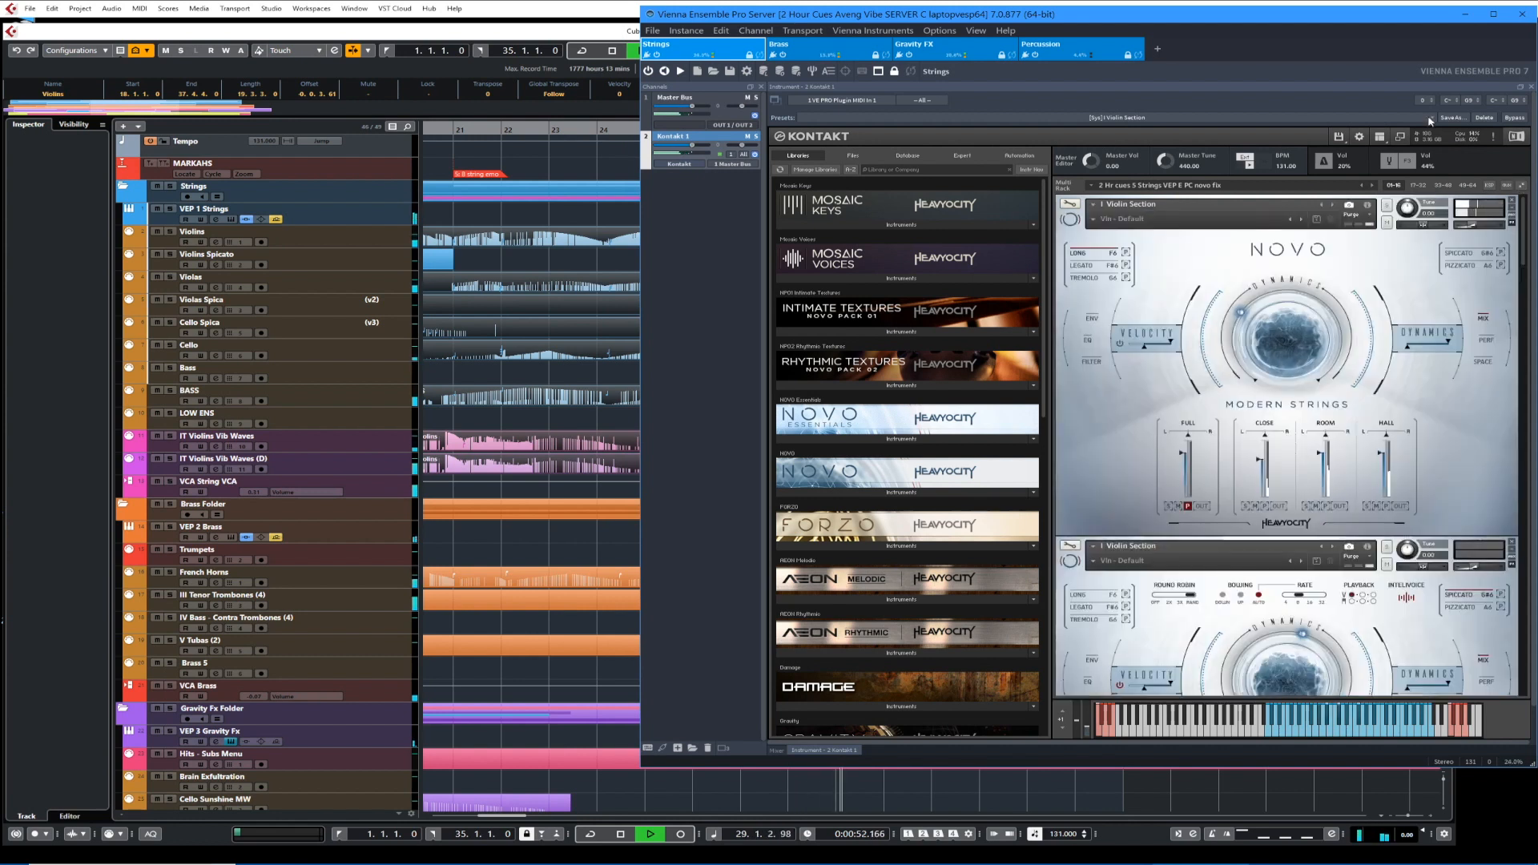
{"action": "left_click", "coordinate": [841, 48]}
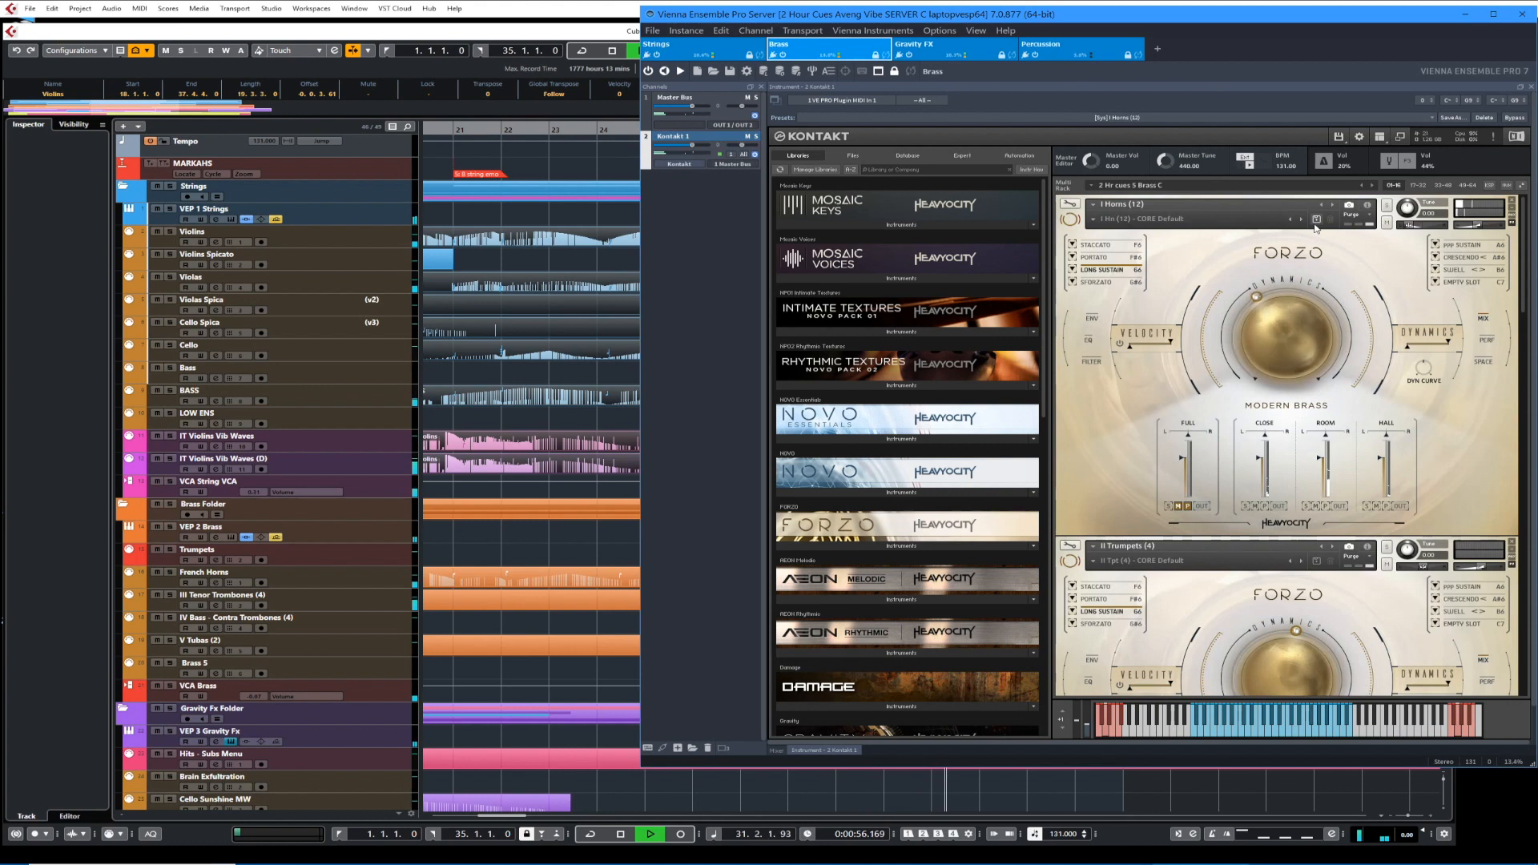
{"action": "left_click", "coordinate": [982, 53]}
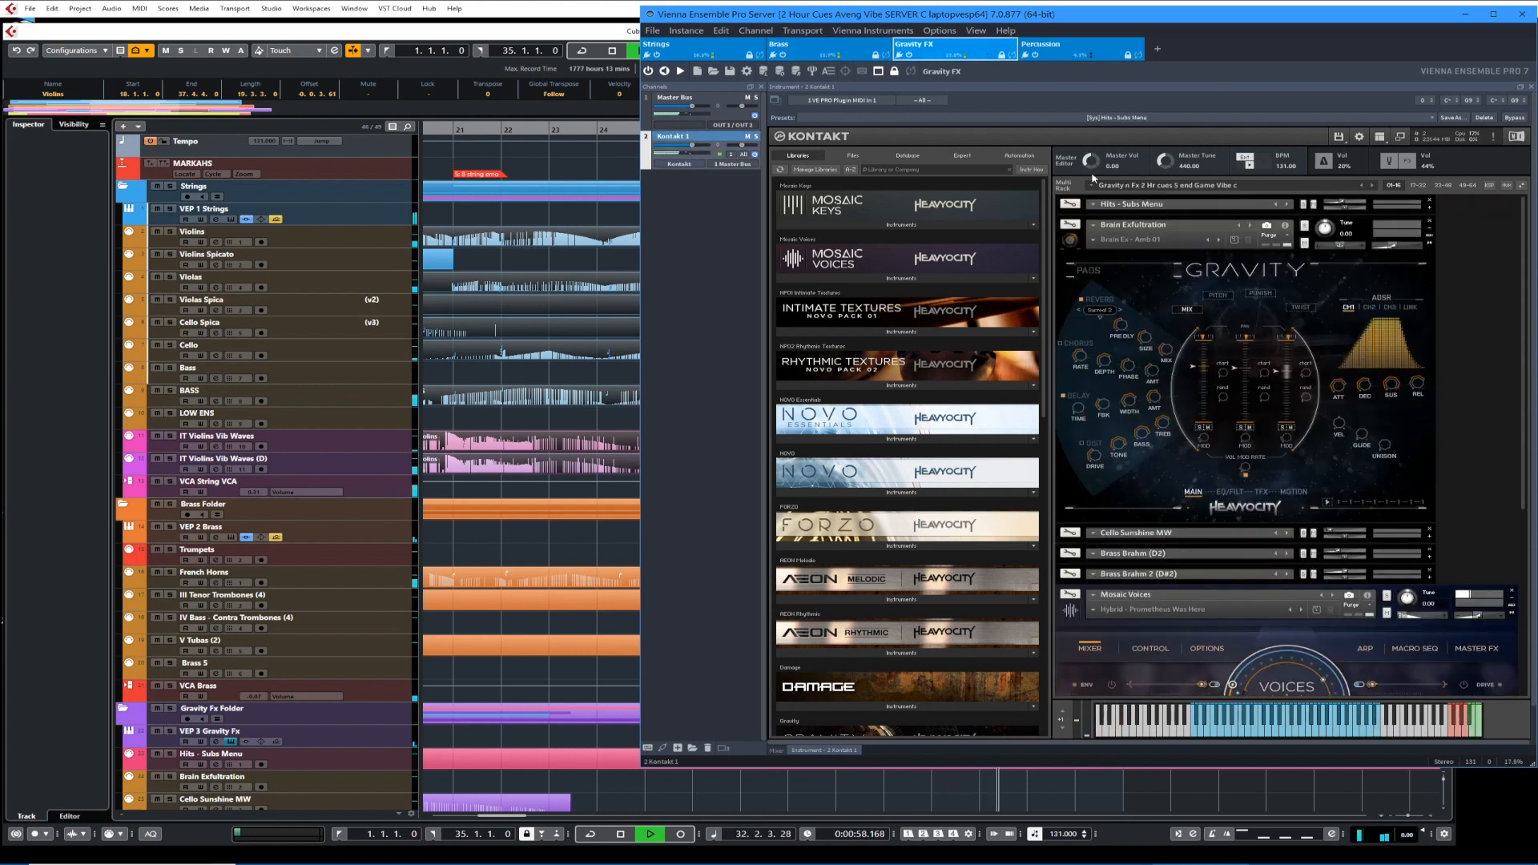
{"action": "scroll", "coordinate": [1295, 446], "scroll_direction": "down", "scroll_amount": 5}
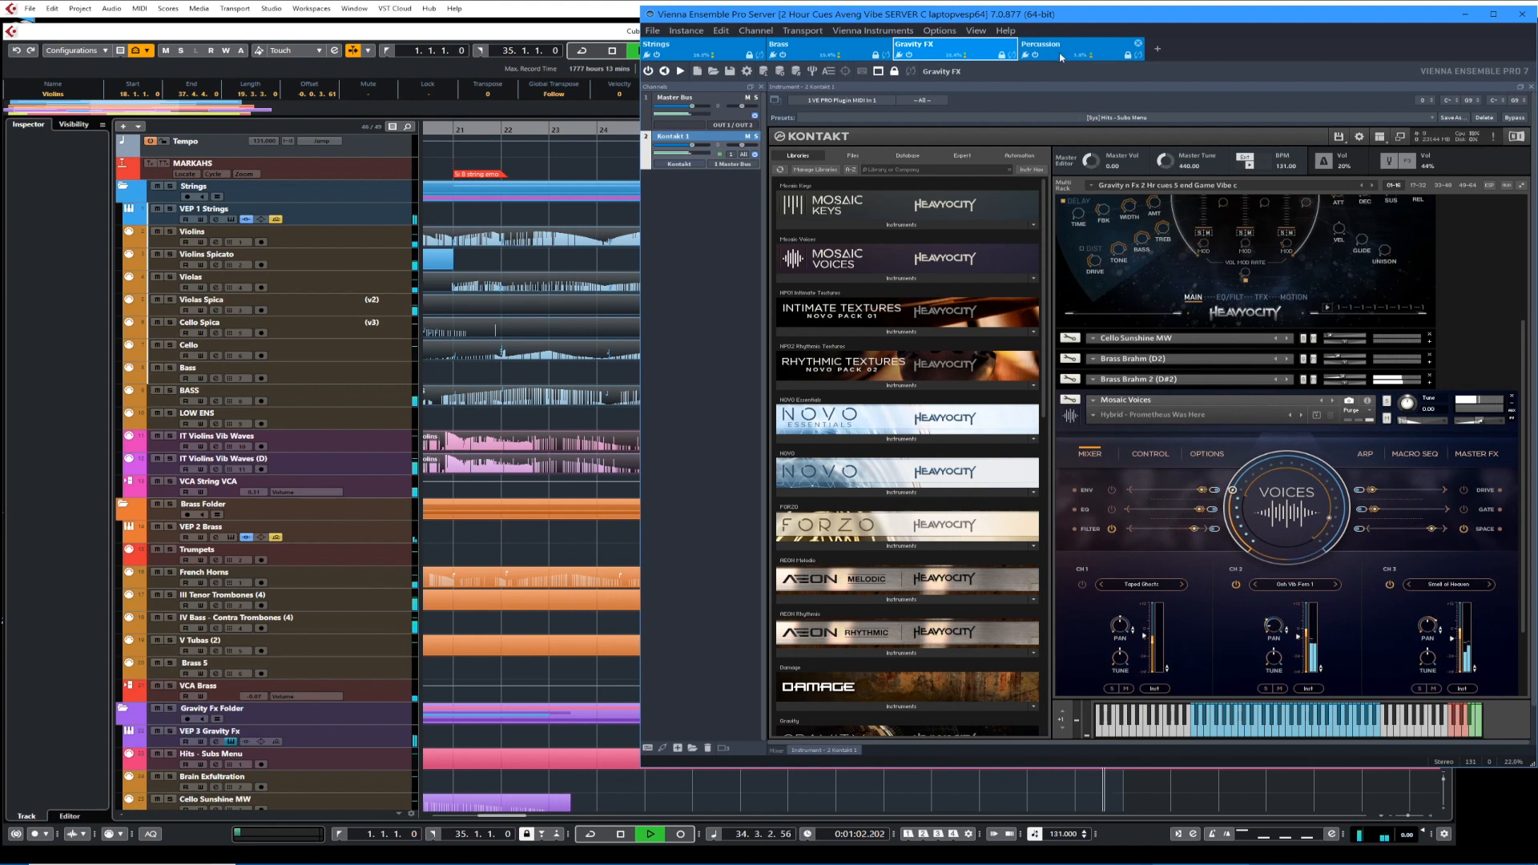
Stop playback and point out the Violins Spicato, Violas Spica and Cello Spica parts by selecting each in turn.
{"action": "key", "text": "space"}
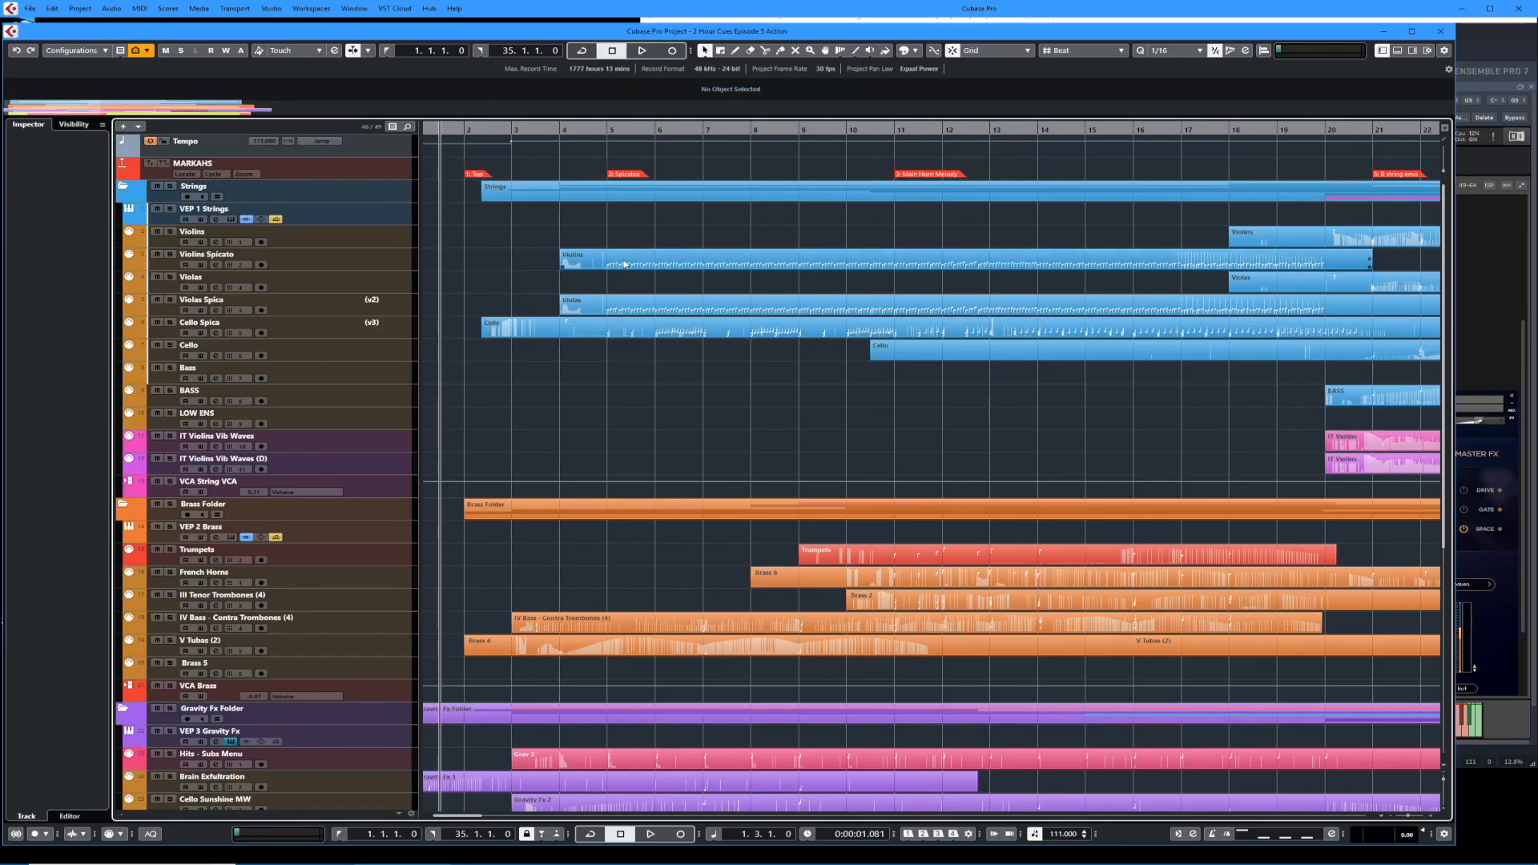
{"action": "left_click", "coordinate": [627, 267]}
{"action": "left_click", "coordinate": [632, 309]}
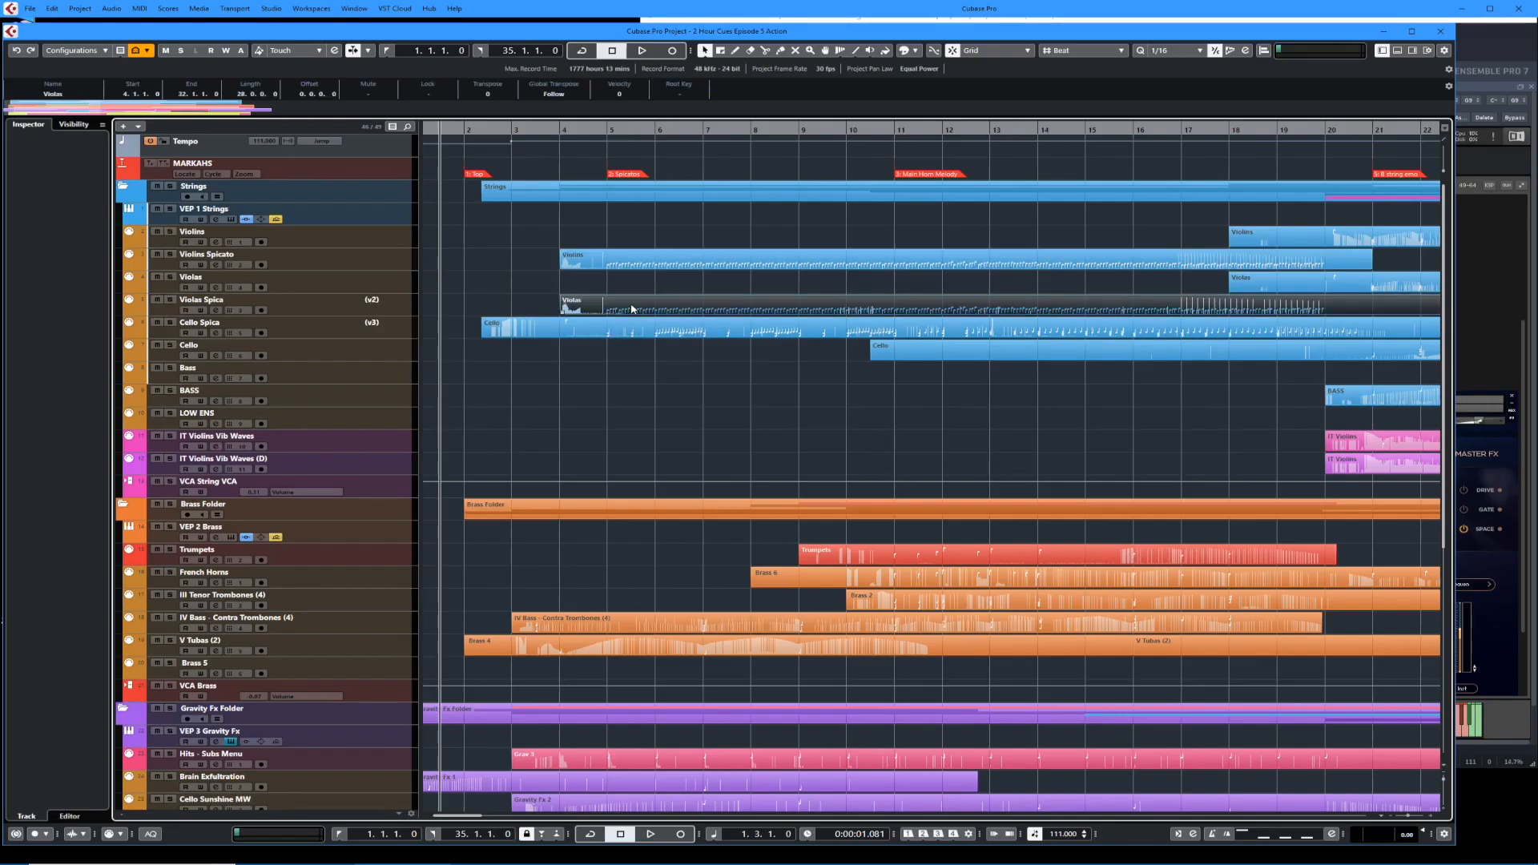
{"action": "left_click", "coordinate": [627, 333]}
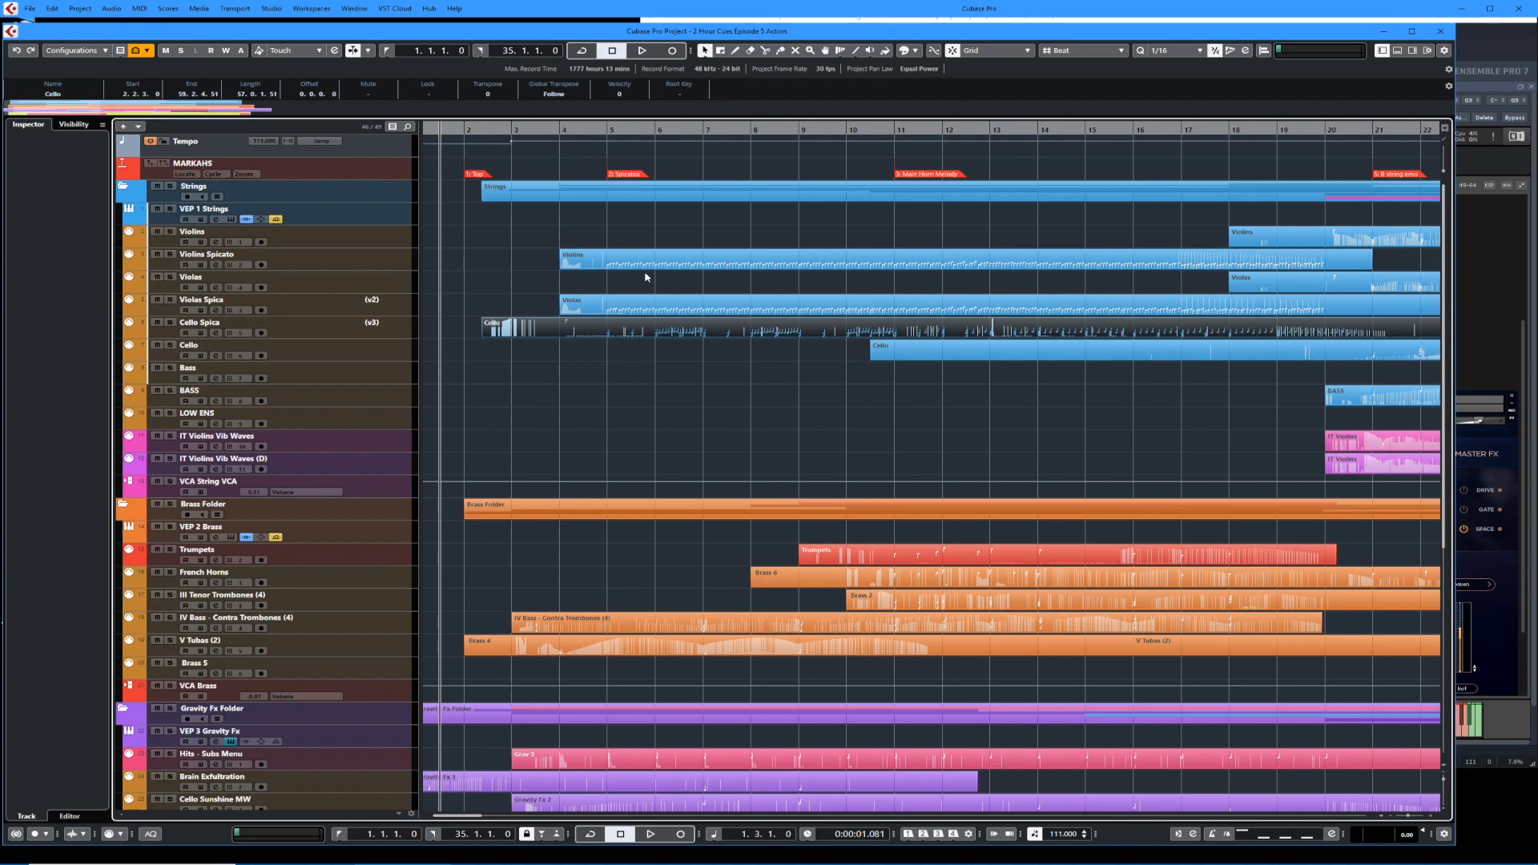
Solo the Violins Spicato track, open its part in the Key Editor and play it from bar 5.
{"action": "key", "text": "2"}
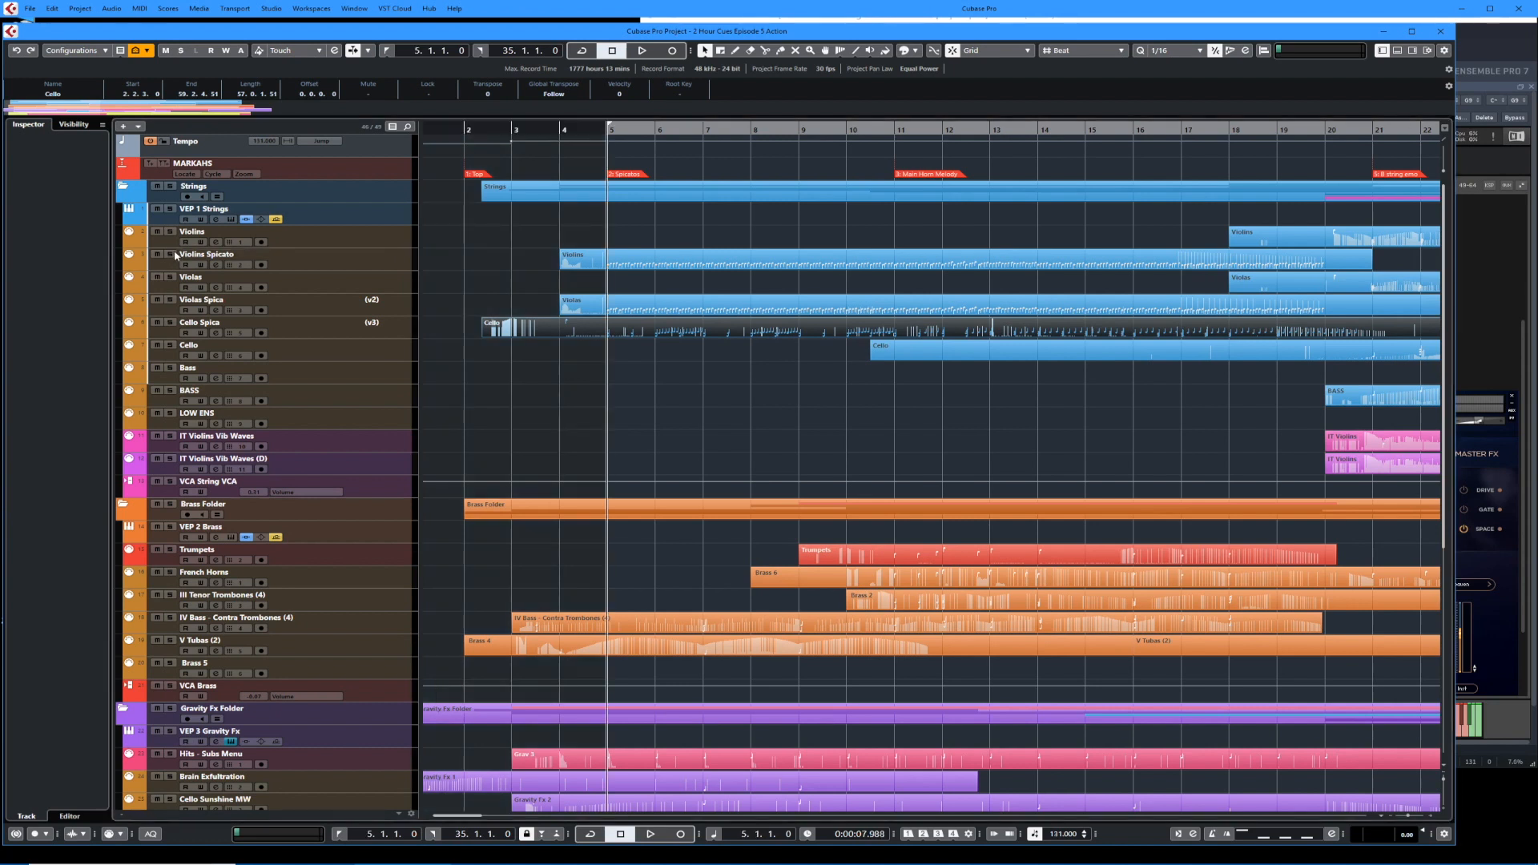
{"action": "left_click", "coordinate": [171, 255]}
{"action": "double_click", "coordinate": [608, 258]}
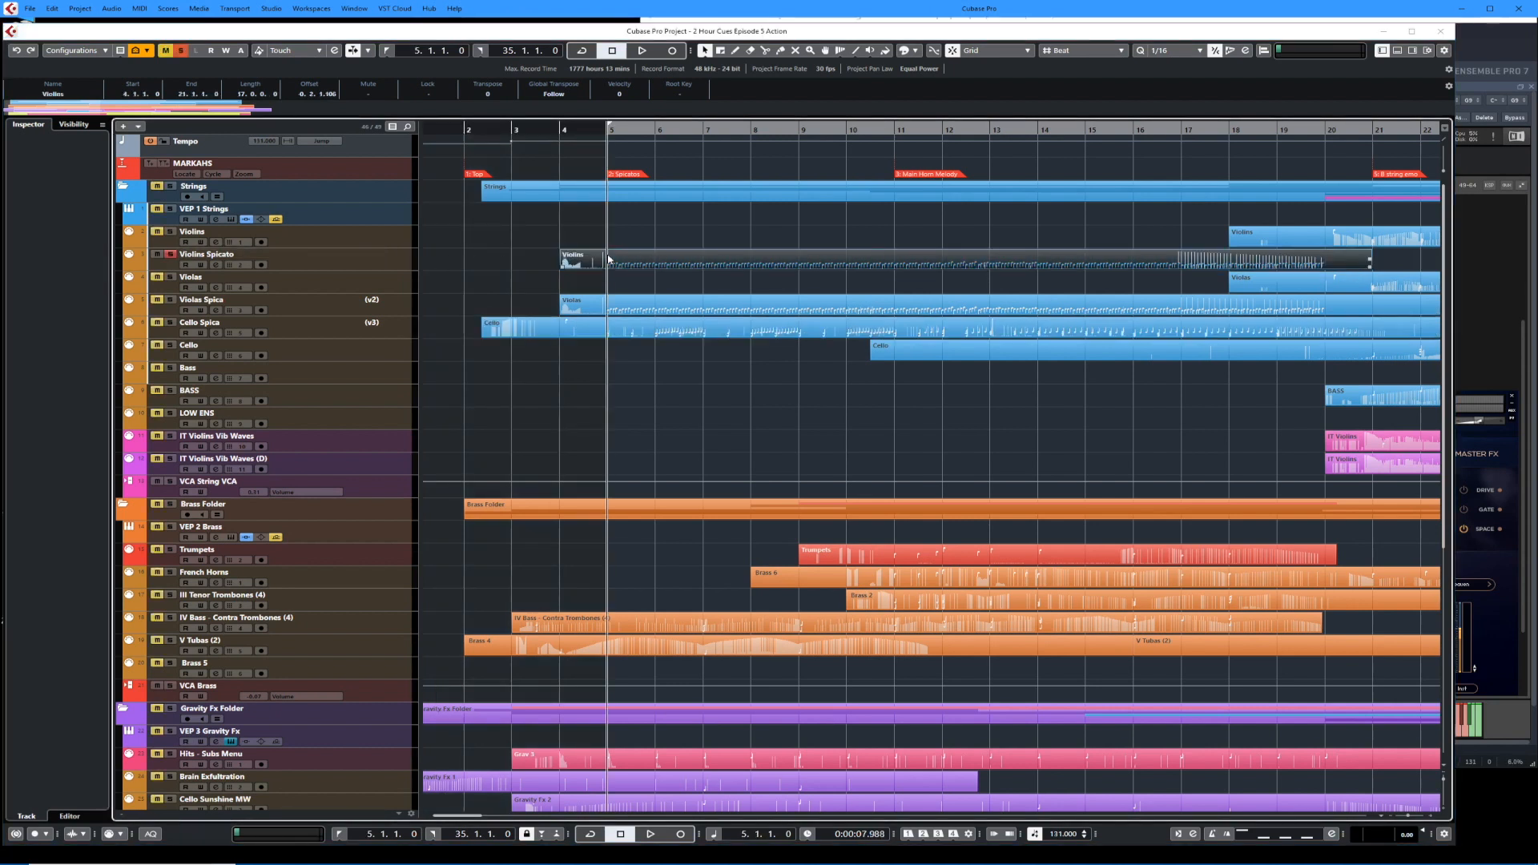
{"action": "key", "text": "space"}
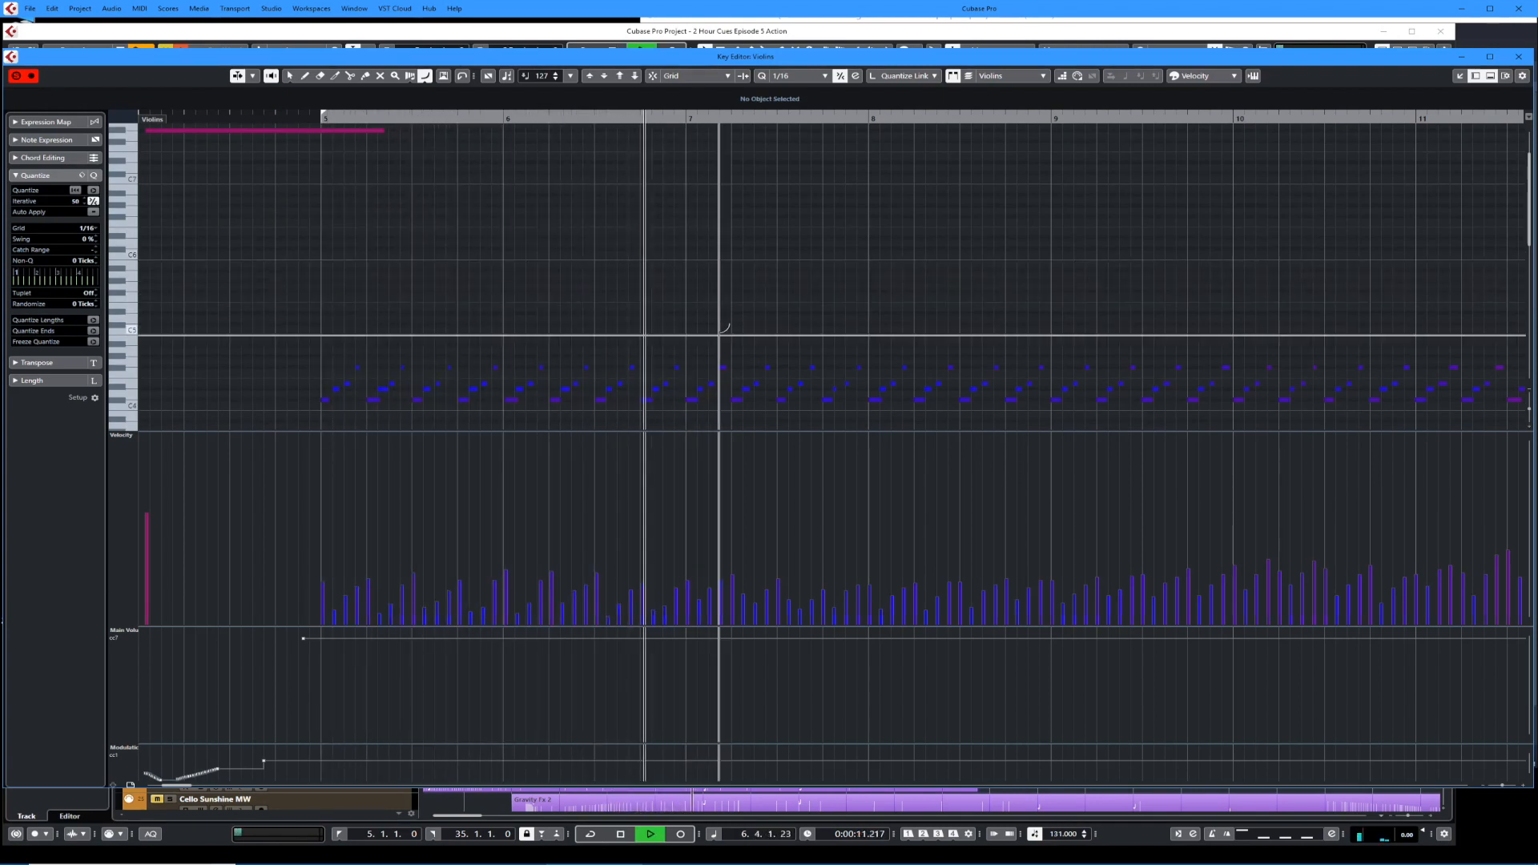
Open the Violas Spica part in the Key Editor, audition it from bar 5 and close the editor.
{"action": "key", "text": "1"}
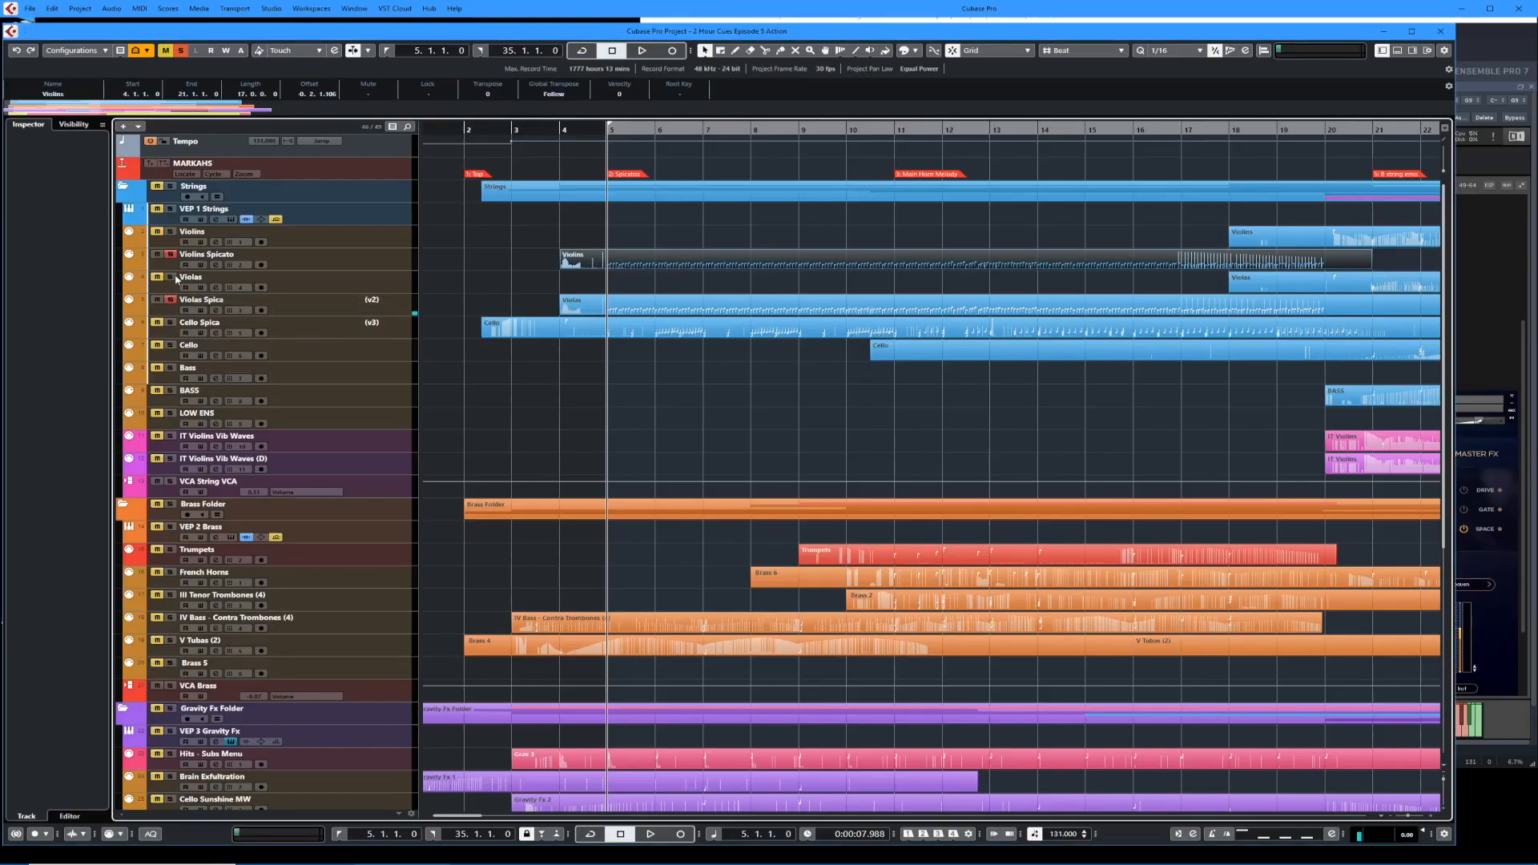
{"action": "double_click", "coordinate": [633, 303]}
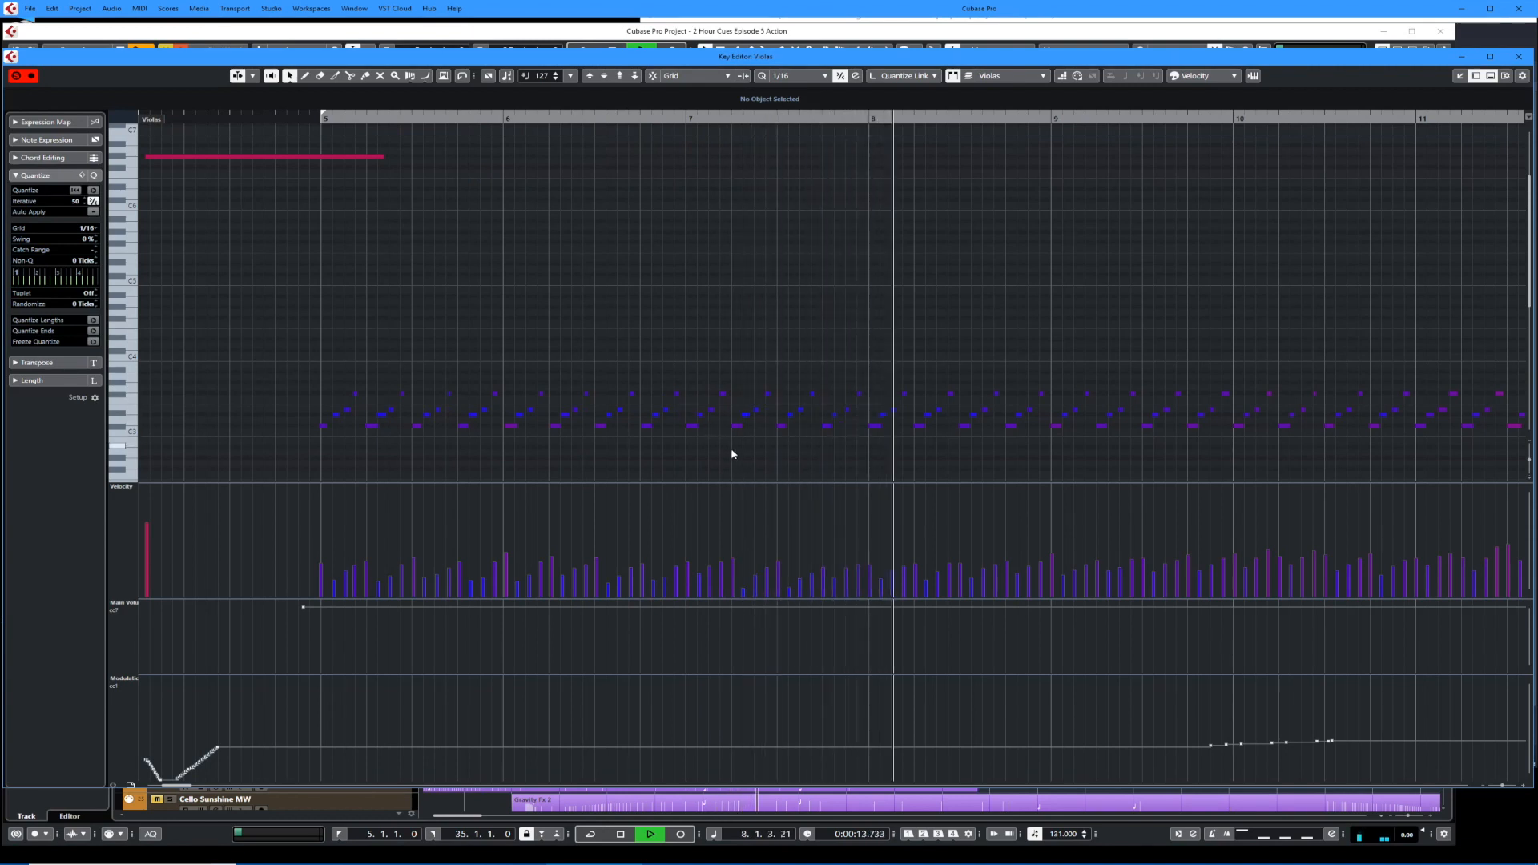
{"action": "key", "text": "space"}
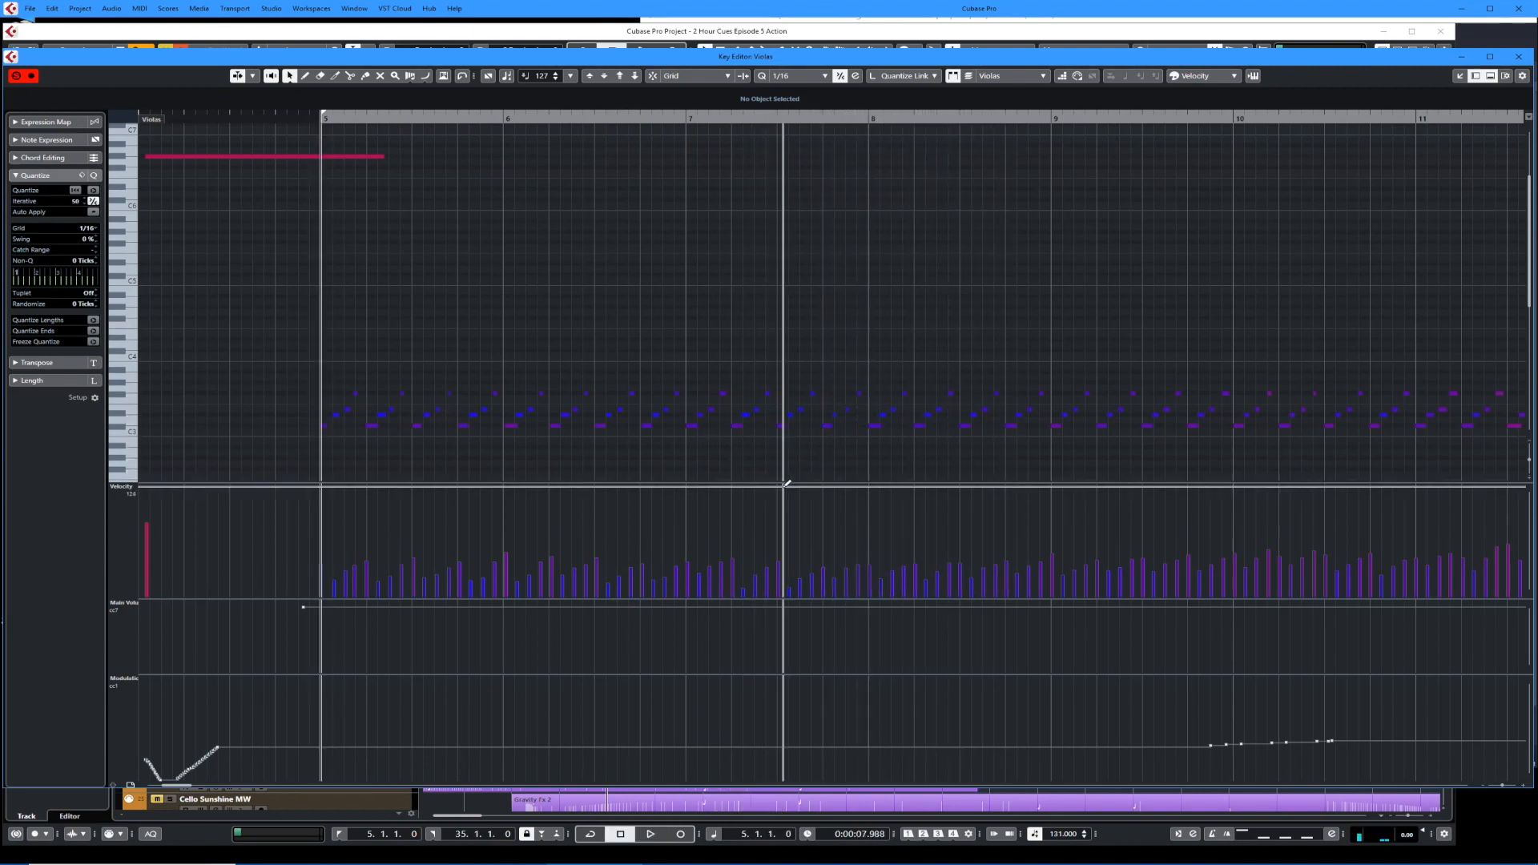
{"action": "key", "text": "Escape"}
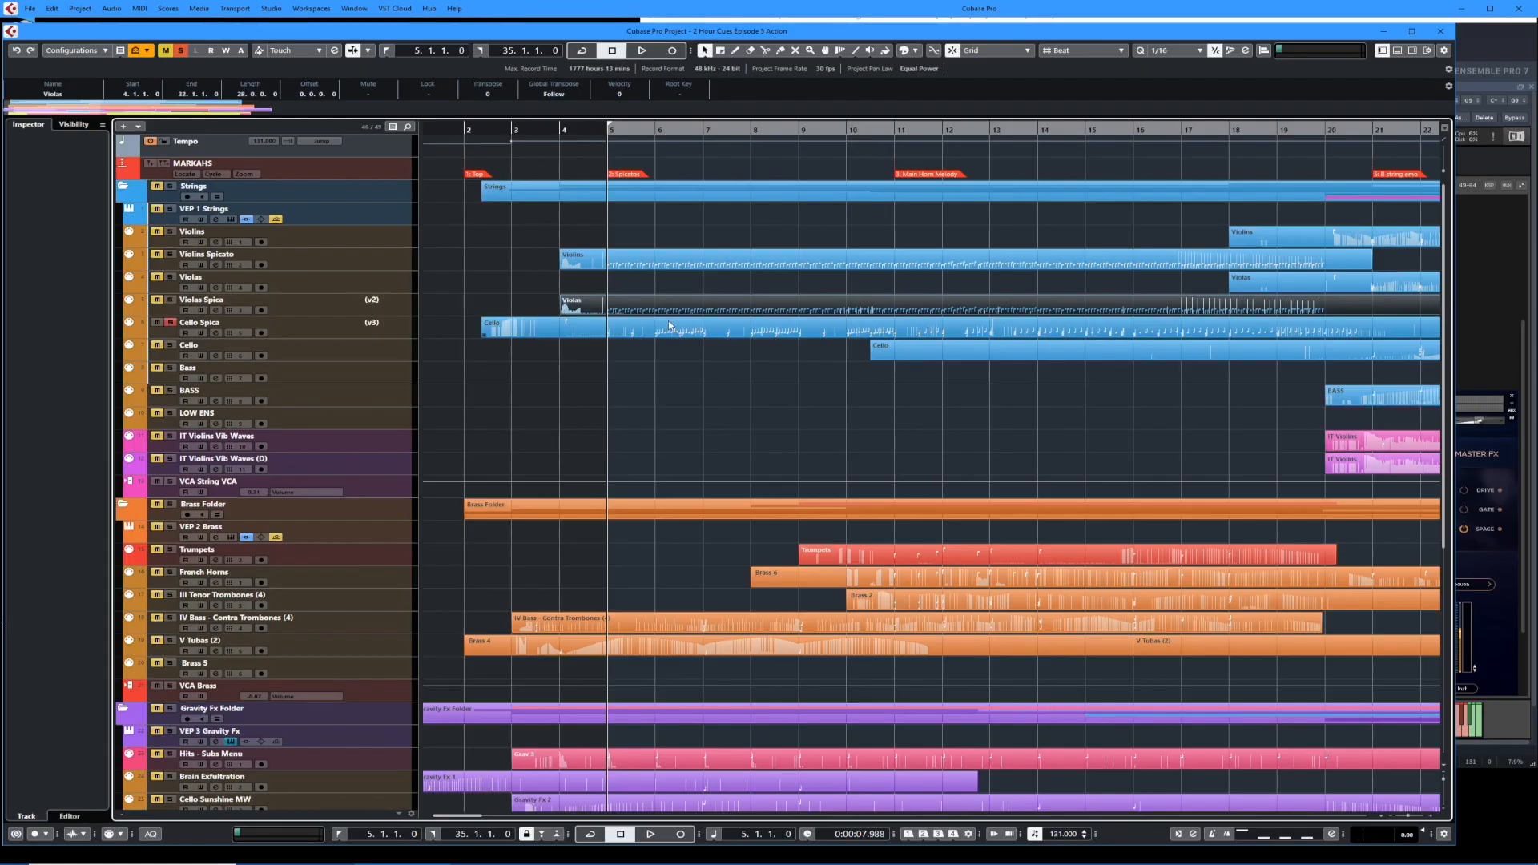
Open the soloed Cello Spica part in the Key Editor and audition its notes from bar 5.
{"action": "double_click", "coordinate": [670, 325]}
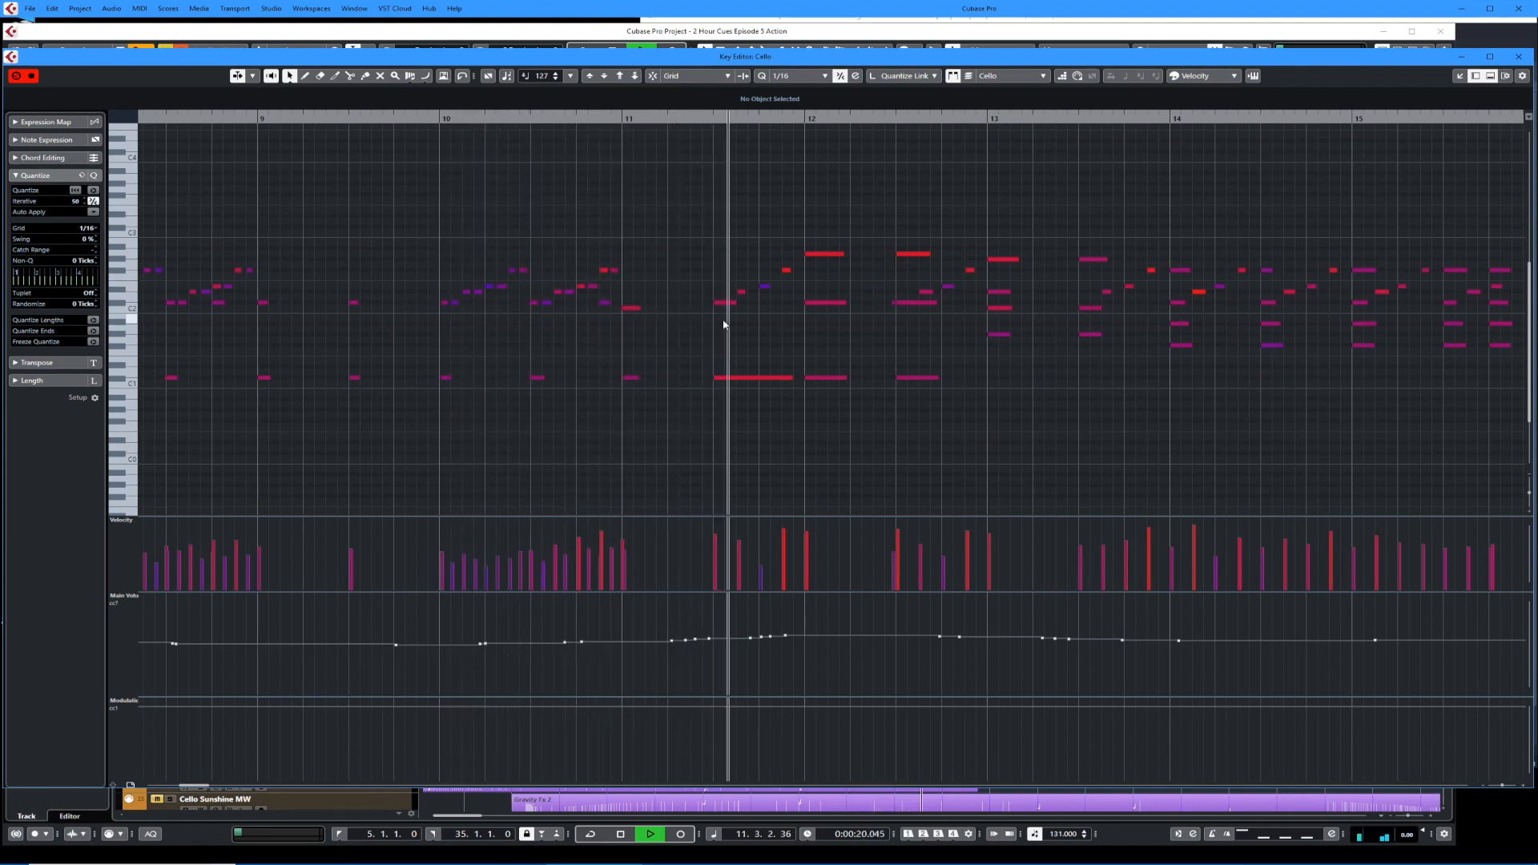
{"action": "key", "text": "space"}
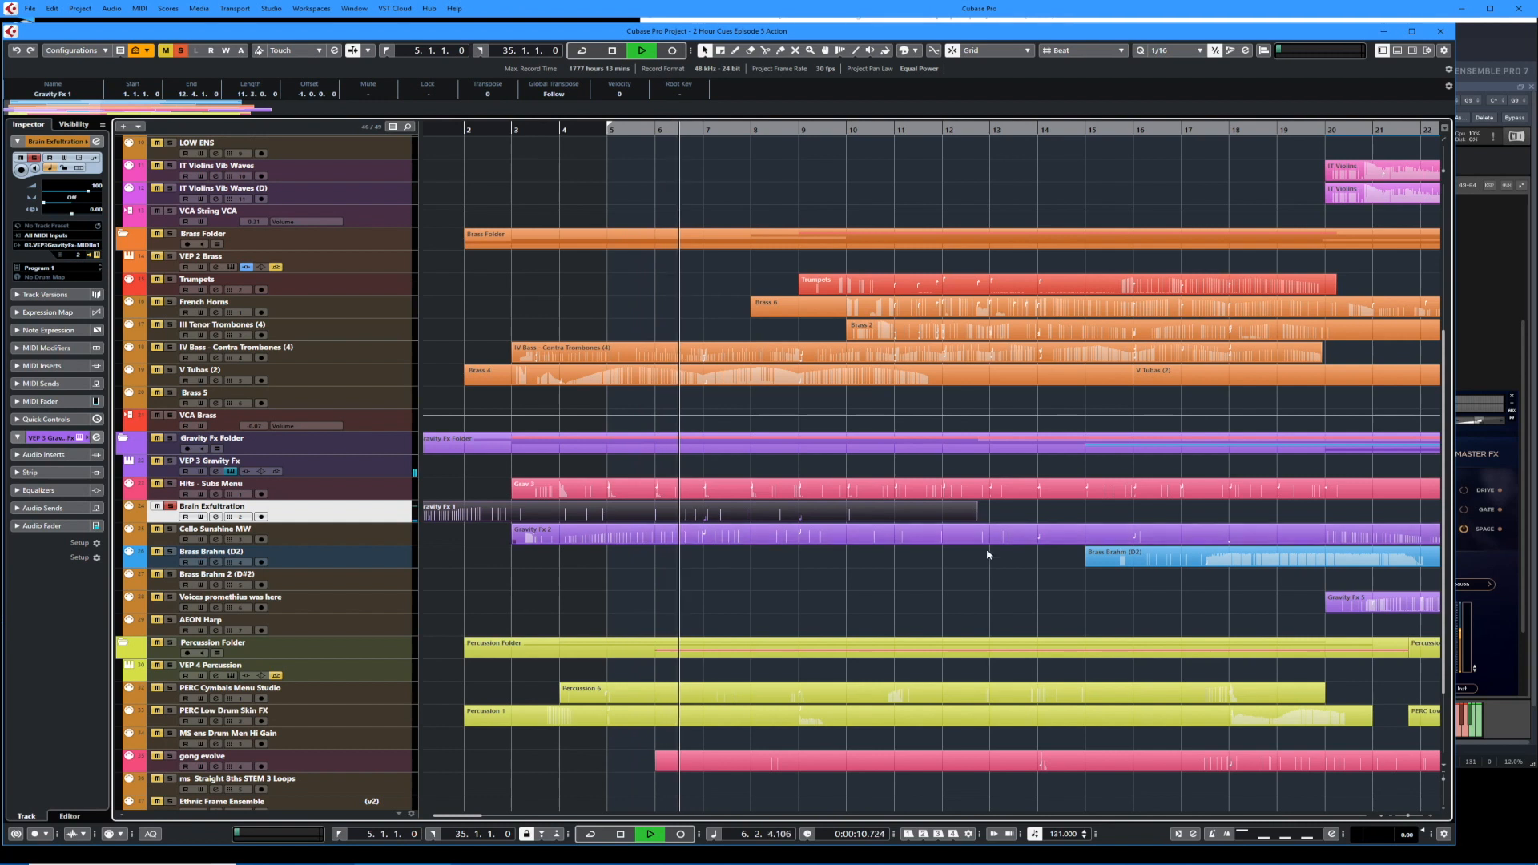
View the Brain Exfultration patch in the Gravity FX instance of Vienna Ensemble Pro during playback, and return to the Cubase project.
{"action": "left_click", "coordinate": [1480, 276]}
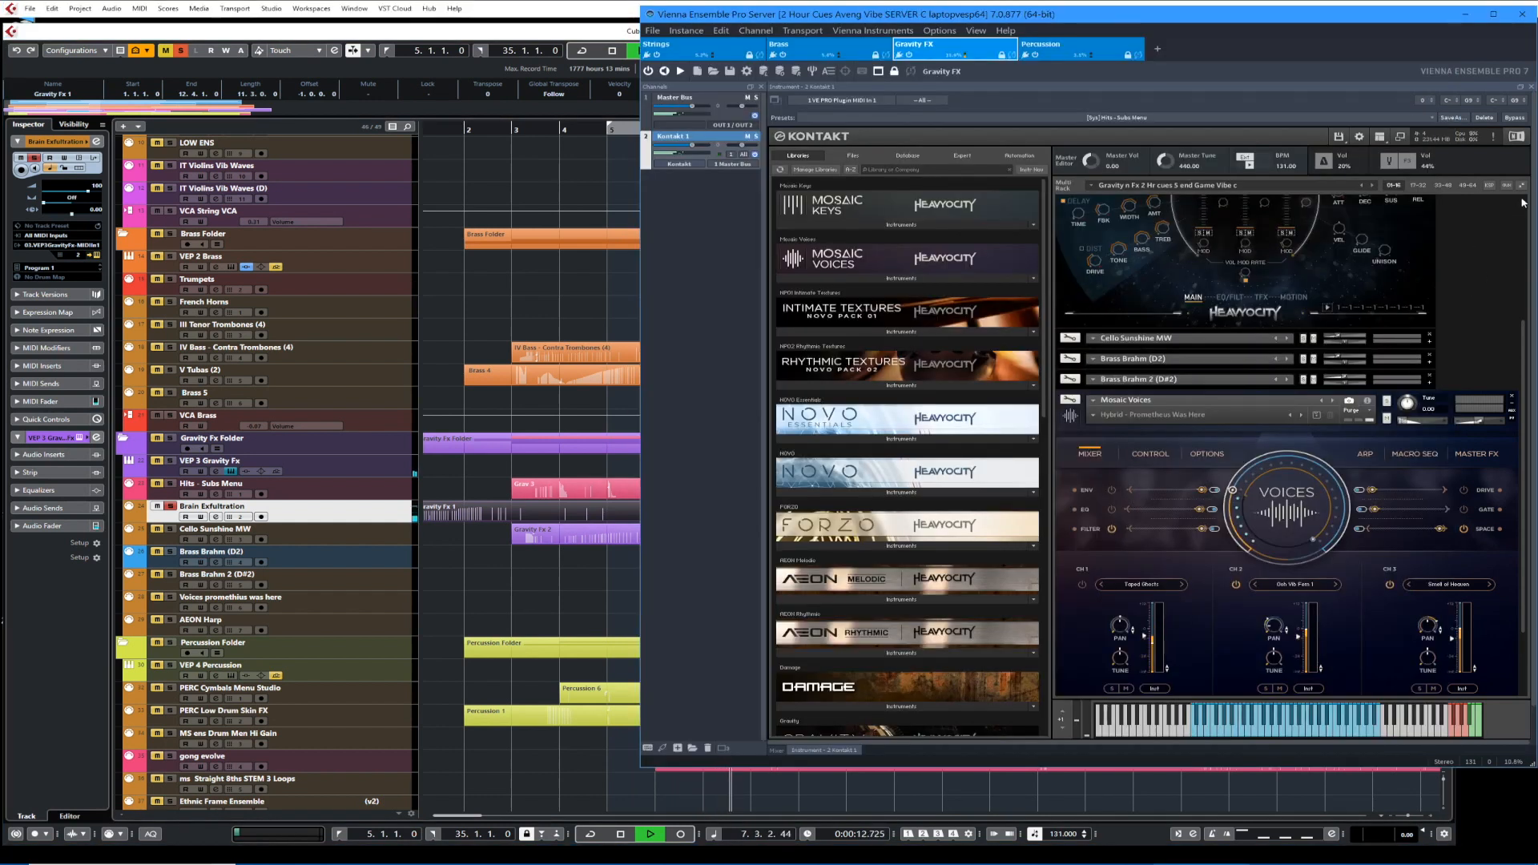
{"action": "scroll", "coordinate": [1522, 227], "scroll_direction": "up", "scroll_amount": 5}
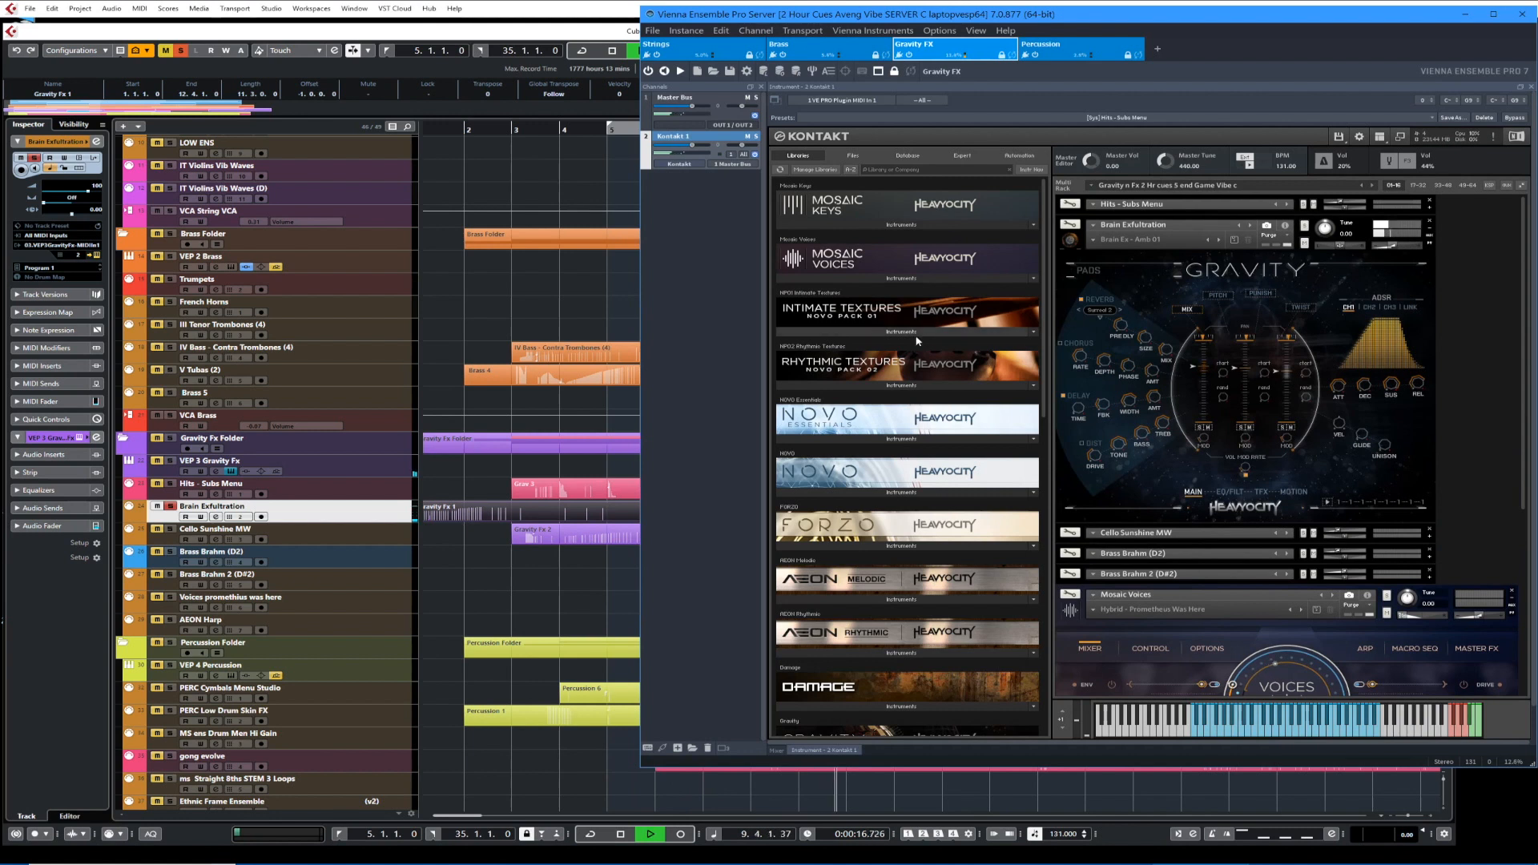
{"action": "left_click", "coordinate": [567, 38]}
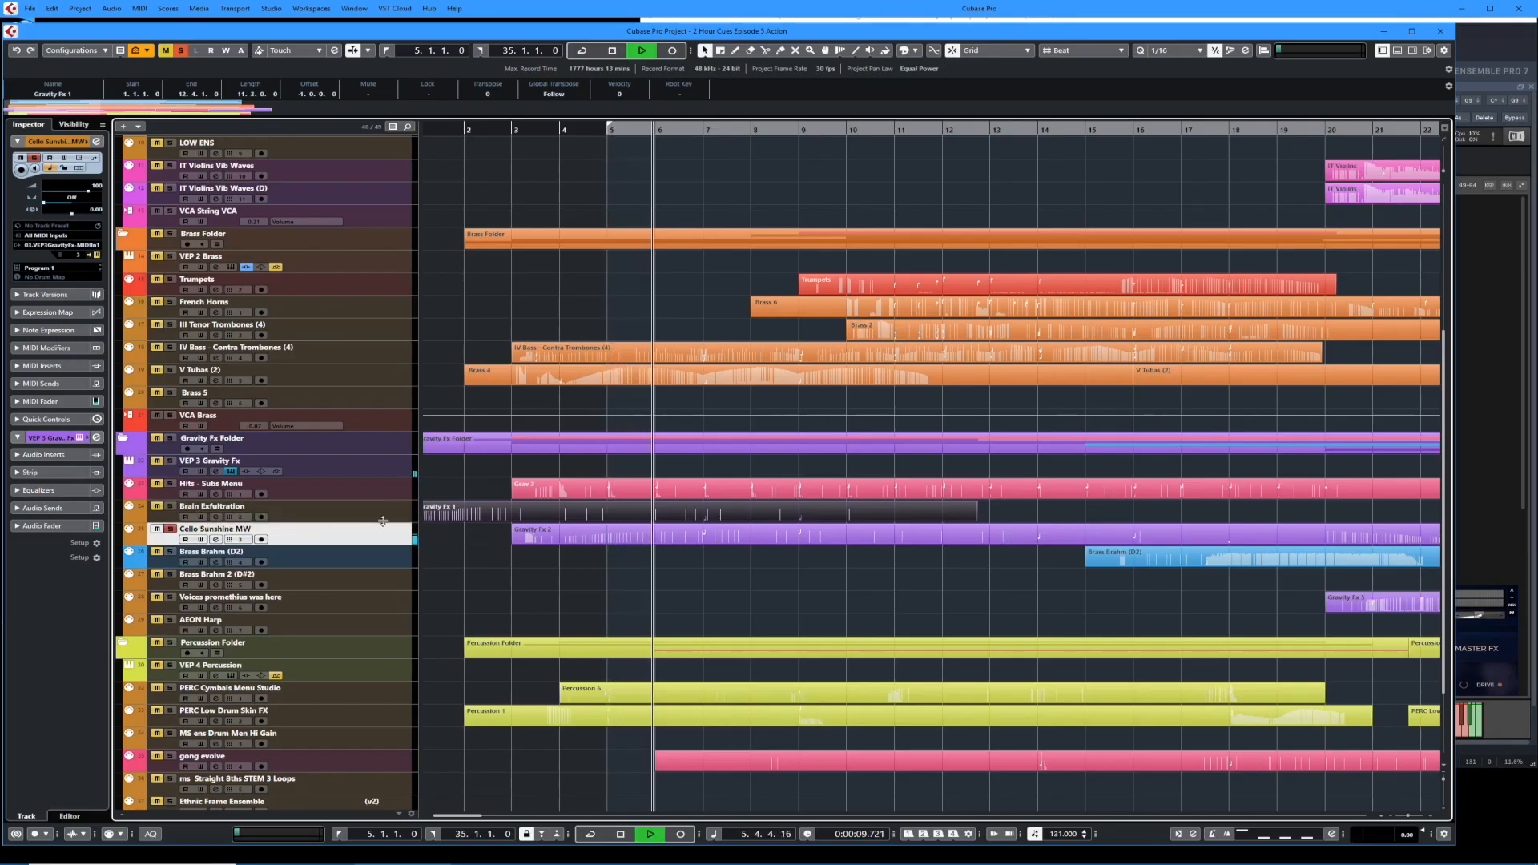
Select the Gravity Fx 2 part on the Cello Sunshine MW track and view its instrument in Vienna Ensemble Pro.
{"action": "left_click", "coordinate": [595, 535]}
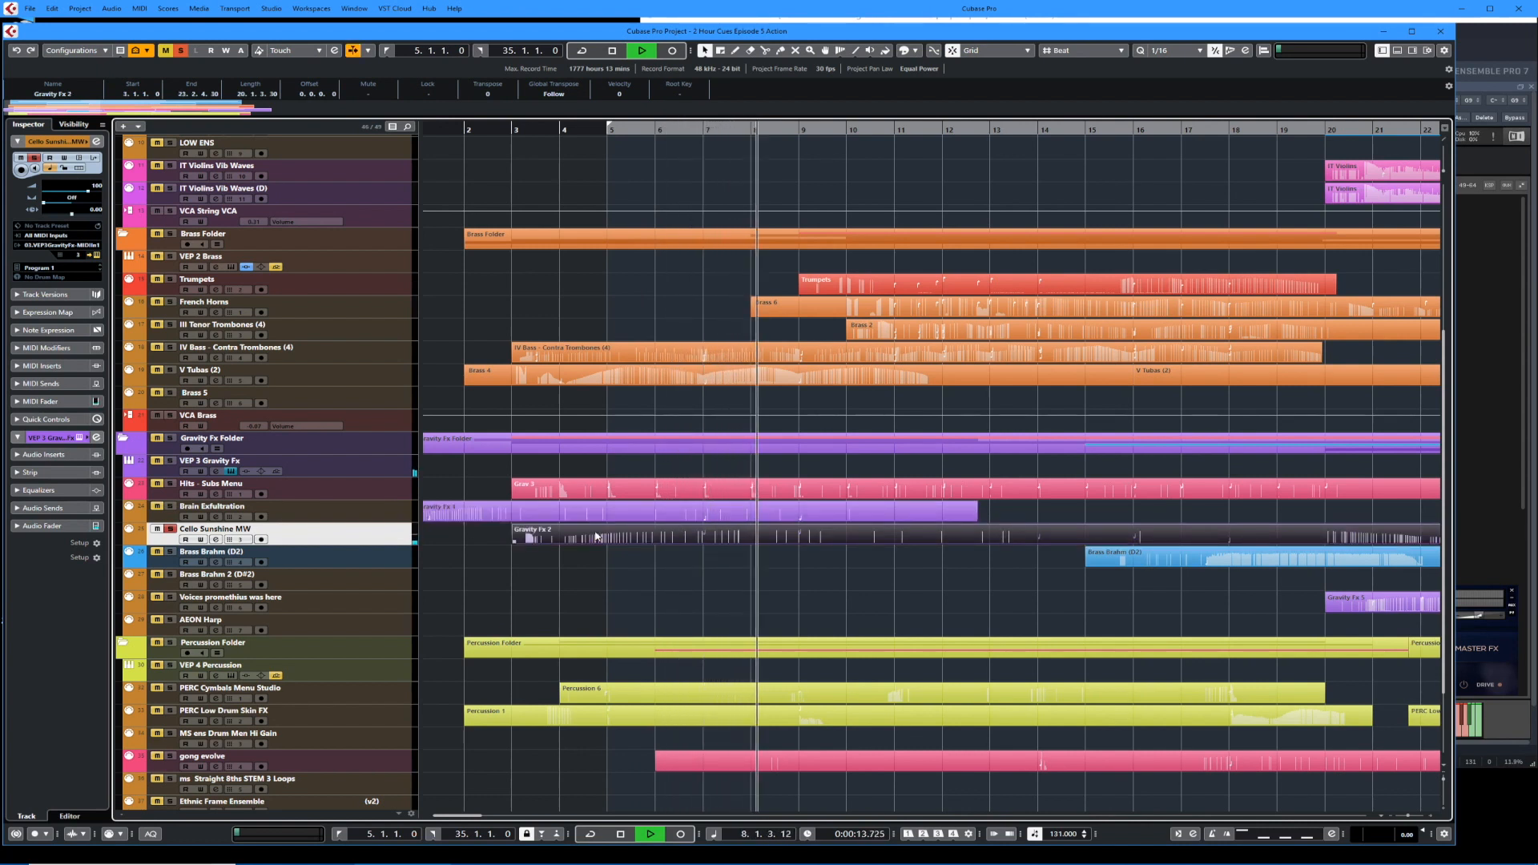
{"action": "left_click", "coordinate": [1472, 408]}
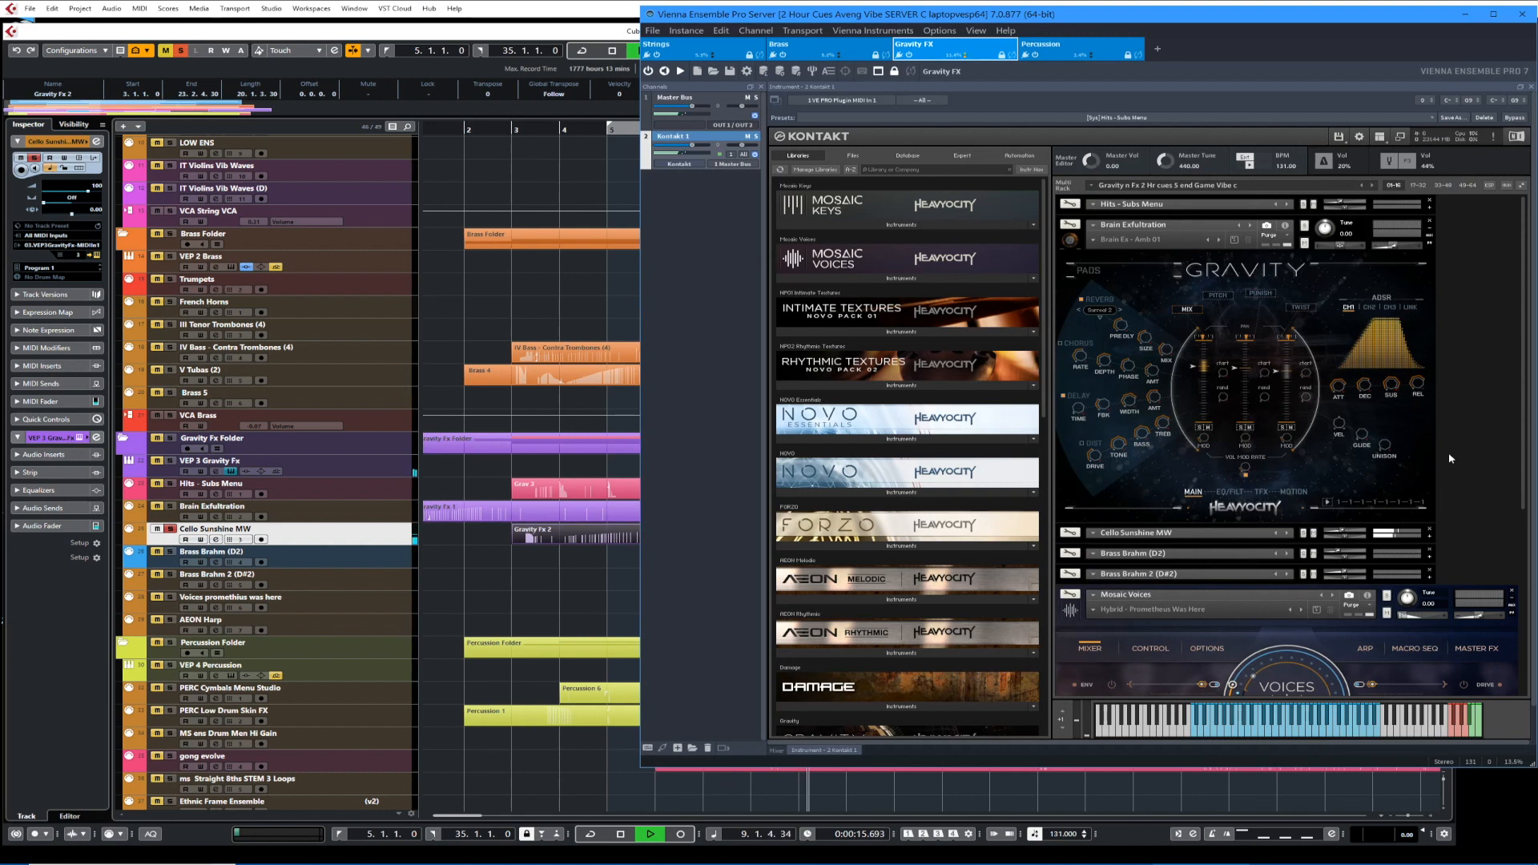
{"action": "left_click", "coordinate": [1429, 538]}
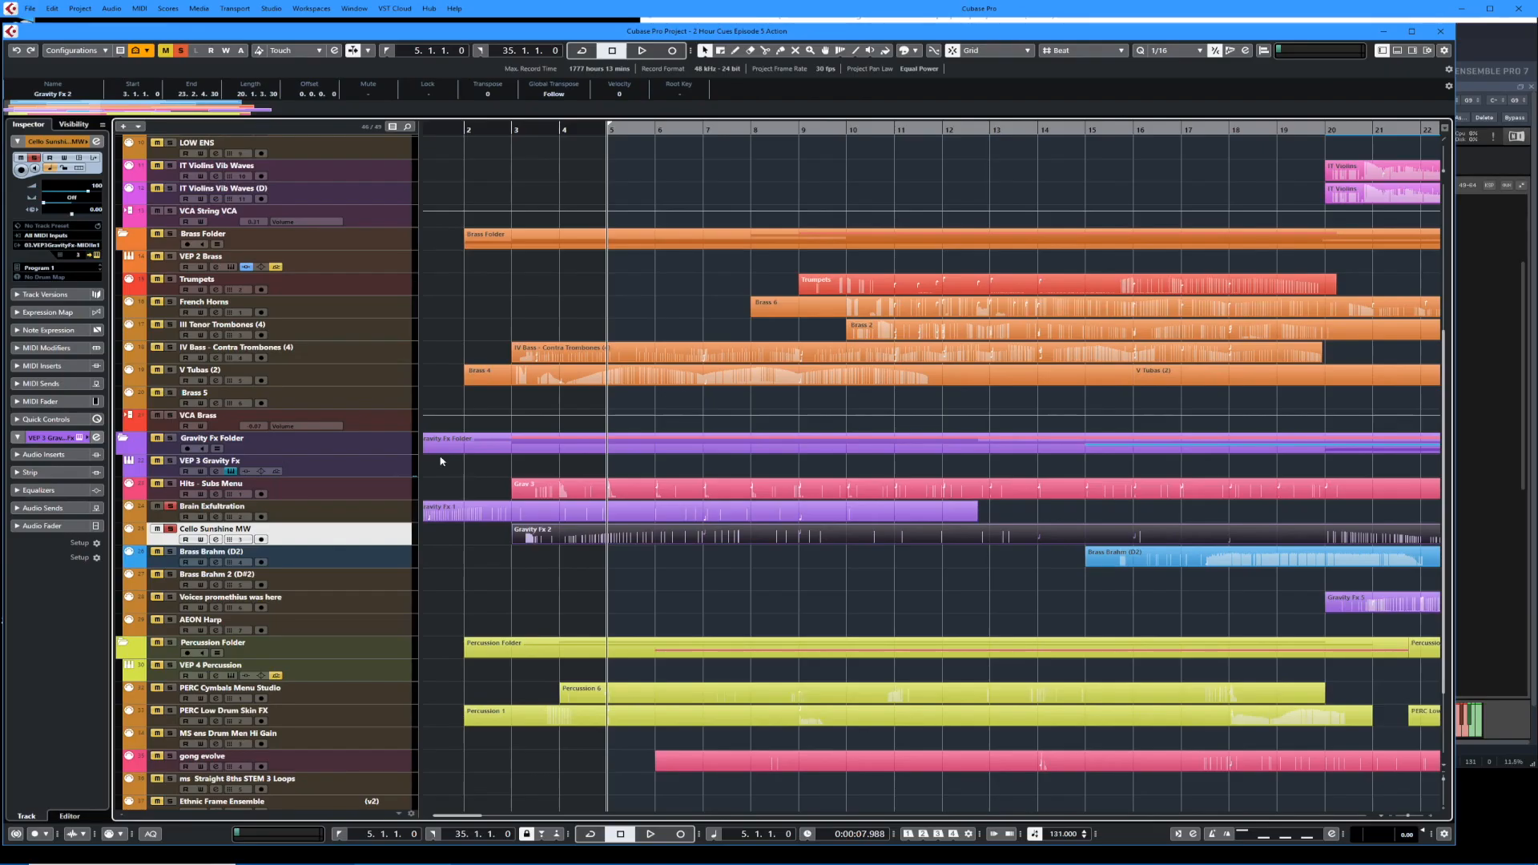
Audition Brain Exfultration and Cello Sunshine MW from bar 5, on their own and together with the soloed spiccato strings.
{"action": "key", "text": "space"}
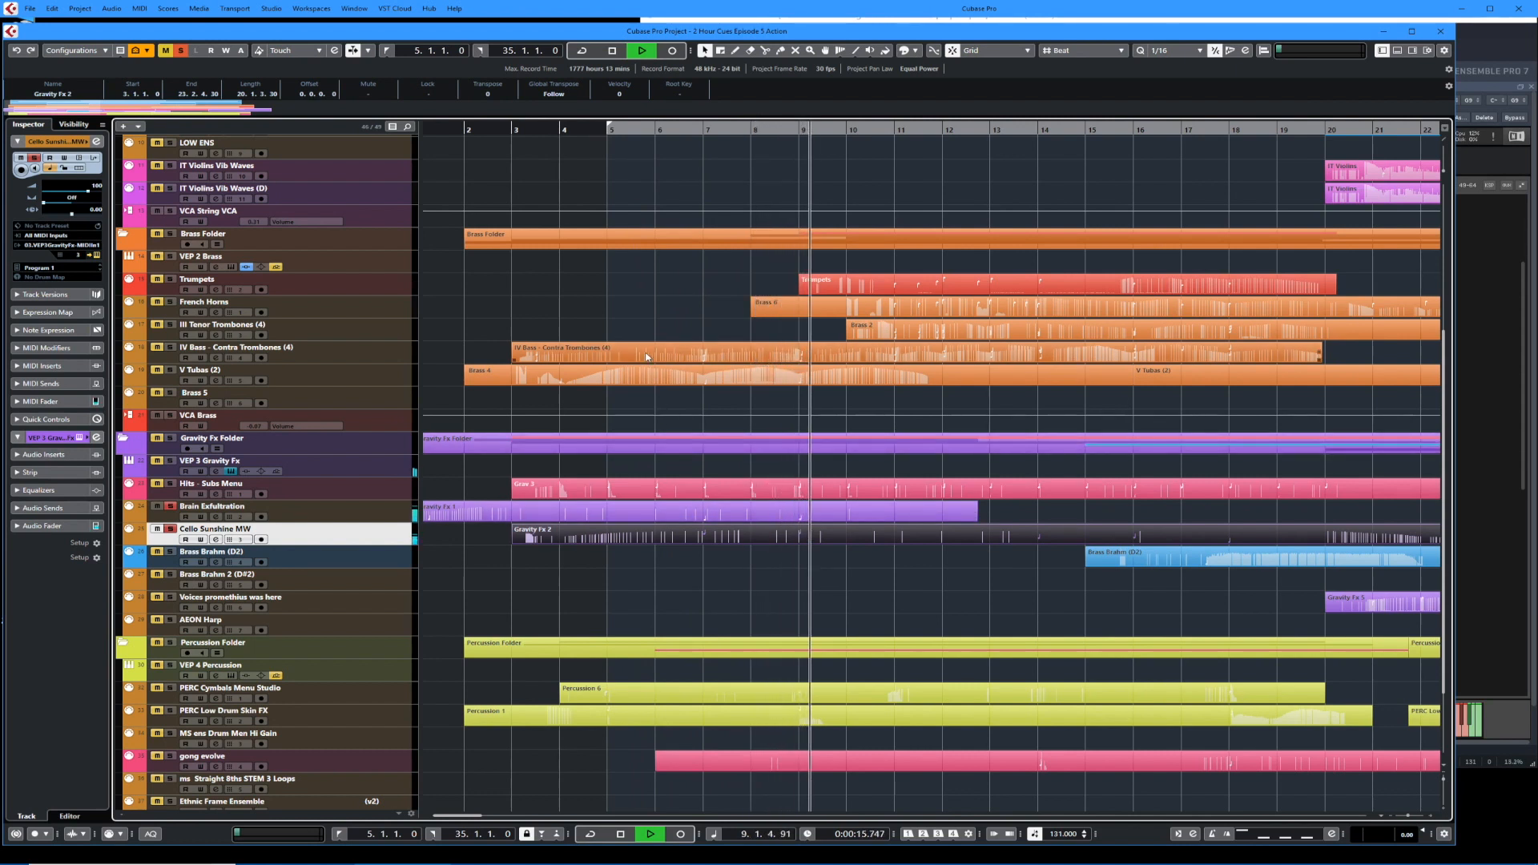
{"action": "key", "text": "space"}
{"action": "scroll", "coordinate": [644, 344], "scroll_direction": "up", "scroll_amount": 5}
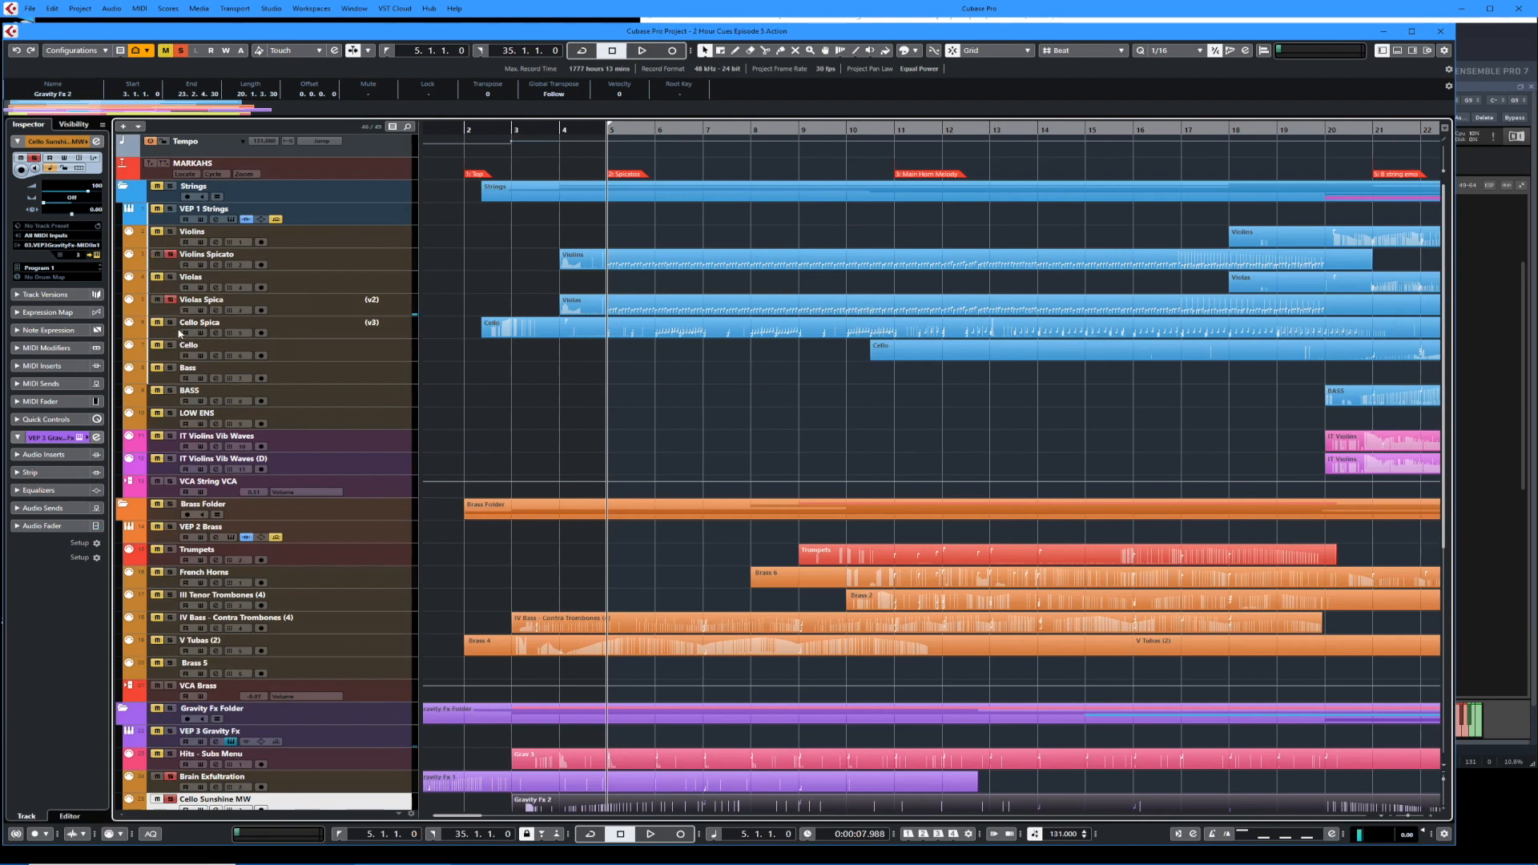
{"action": "key", "text": "space"}
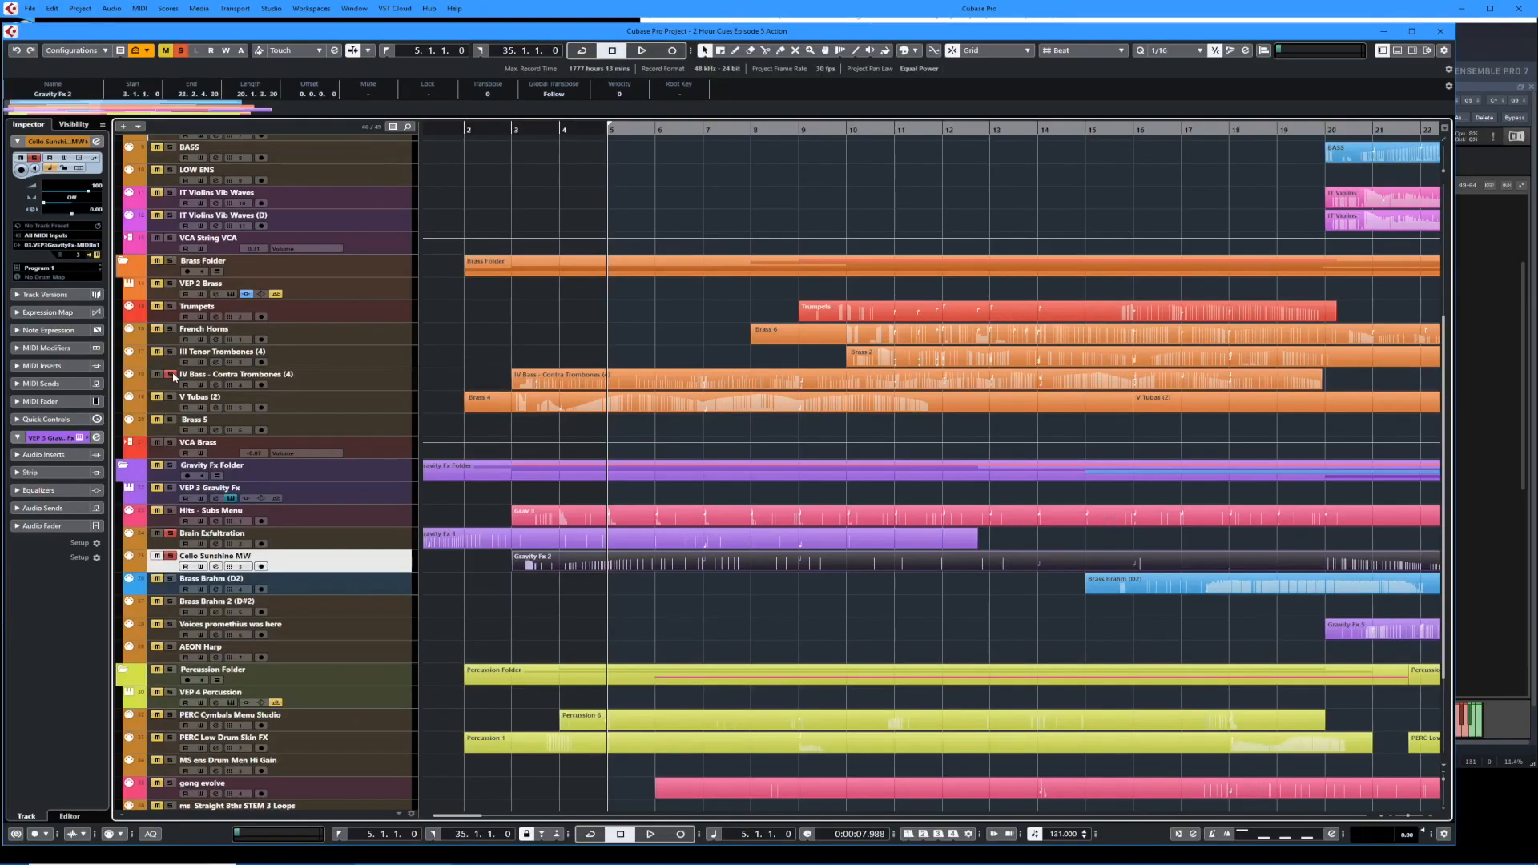
Audition the IV Bass - Contra Trombones and V Tubas tracks from bar 5 together with Brain Exfultration and Cello Sunshine MW.
{"action": "key", "text": "space"}
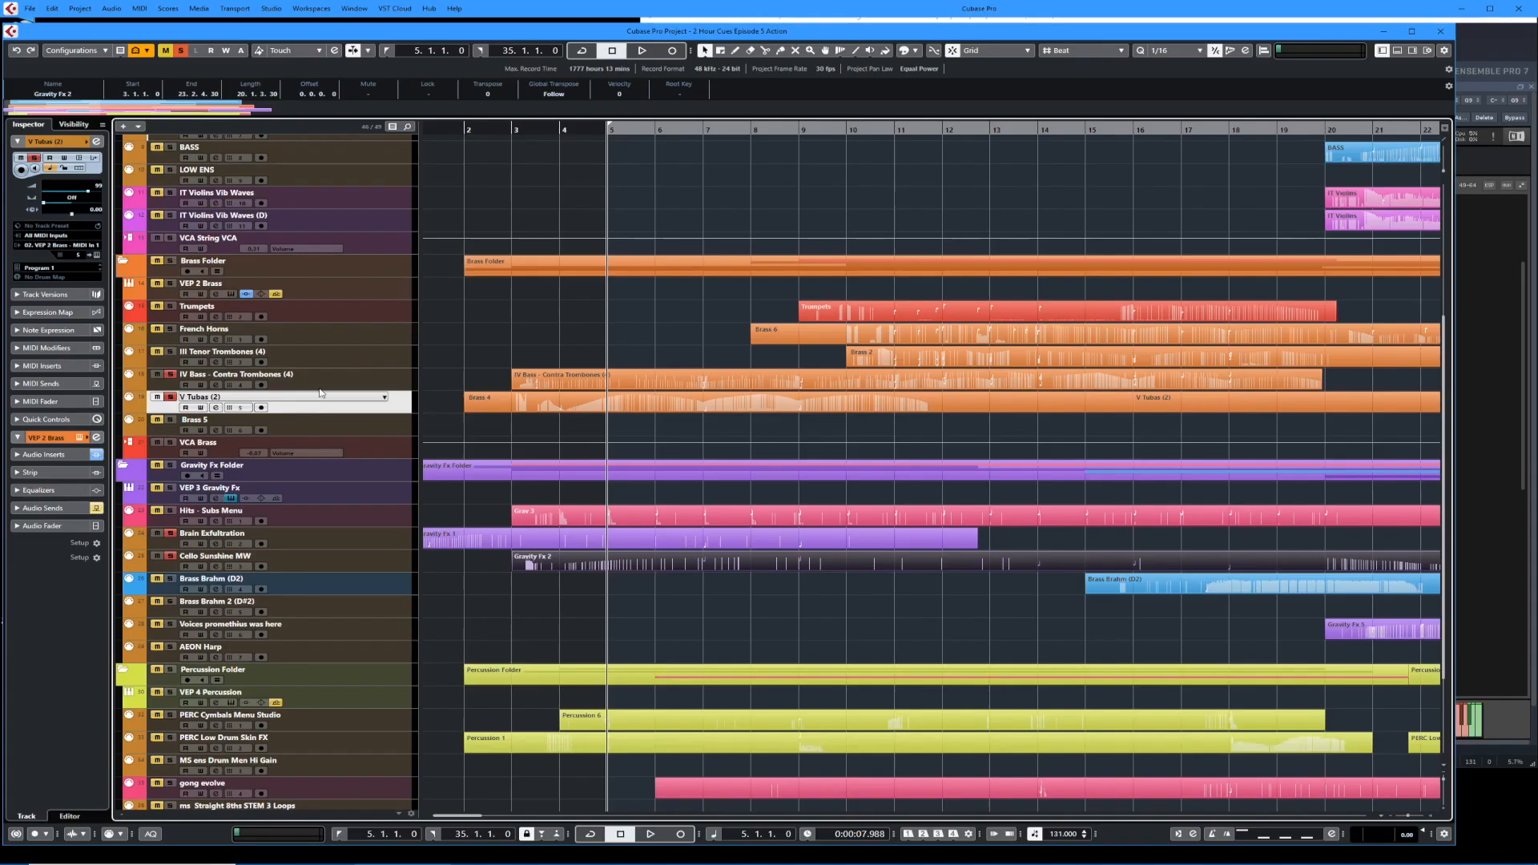
{"action": "left_click", "coordinate": [509, 410]}
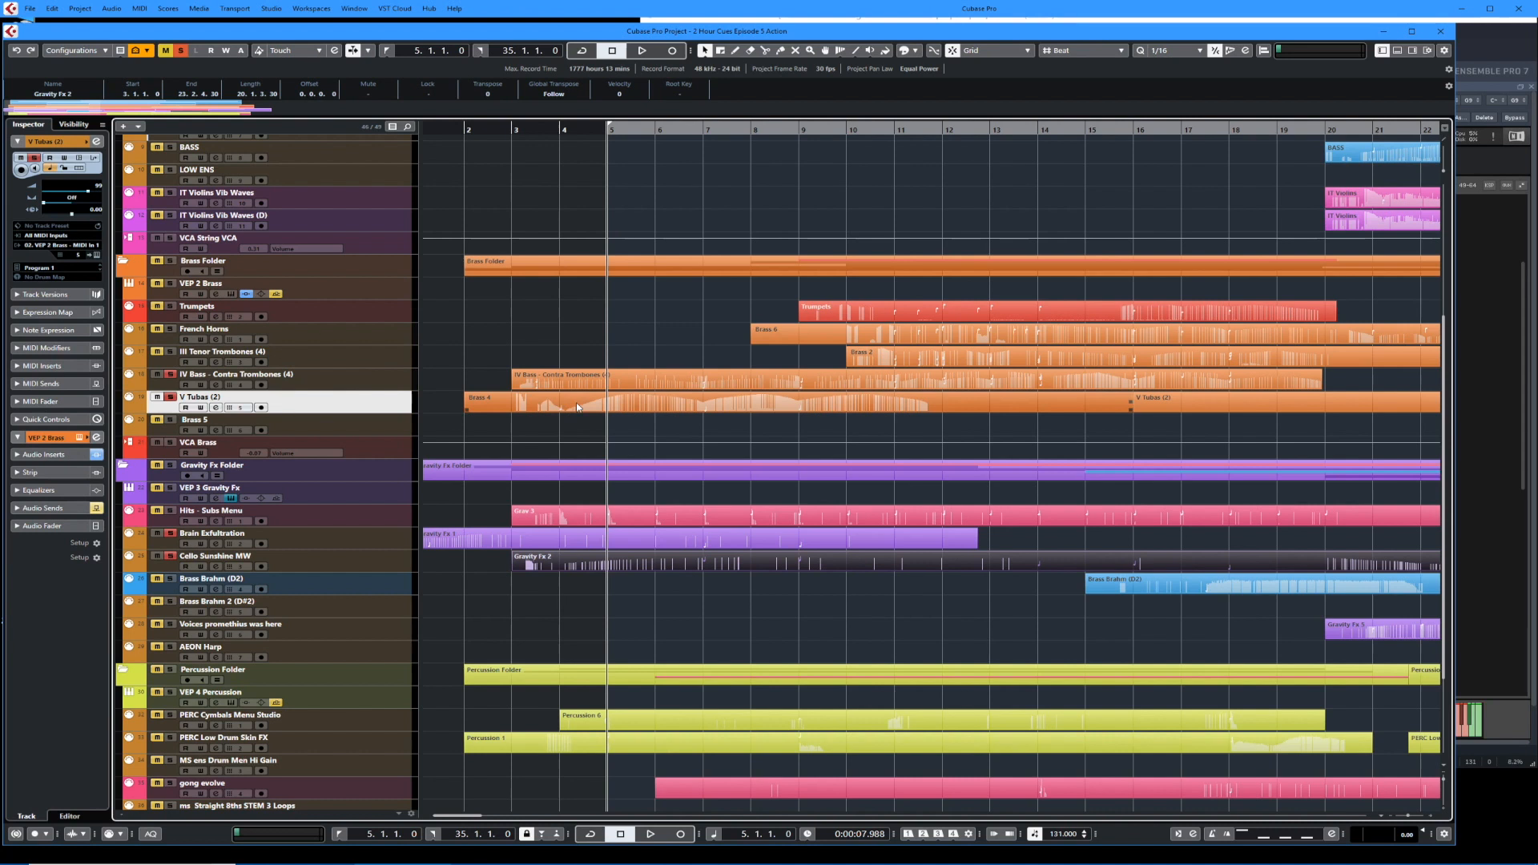
{"action": "key", "text": "space"}
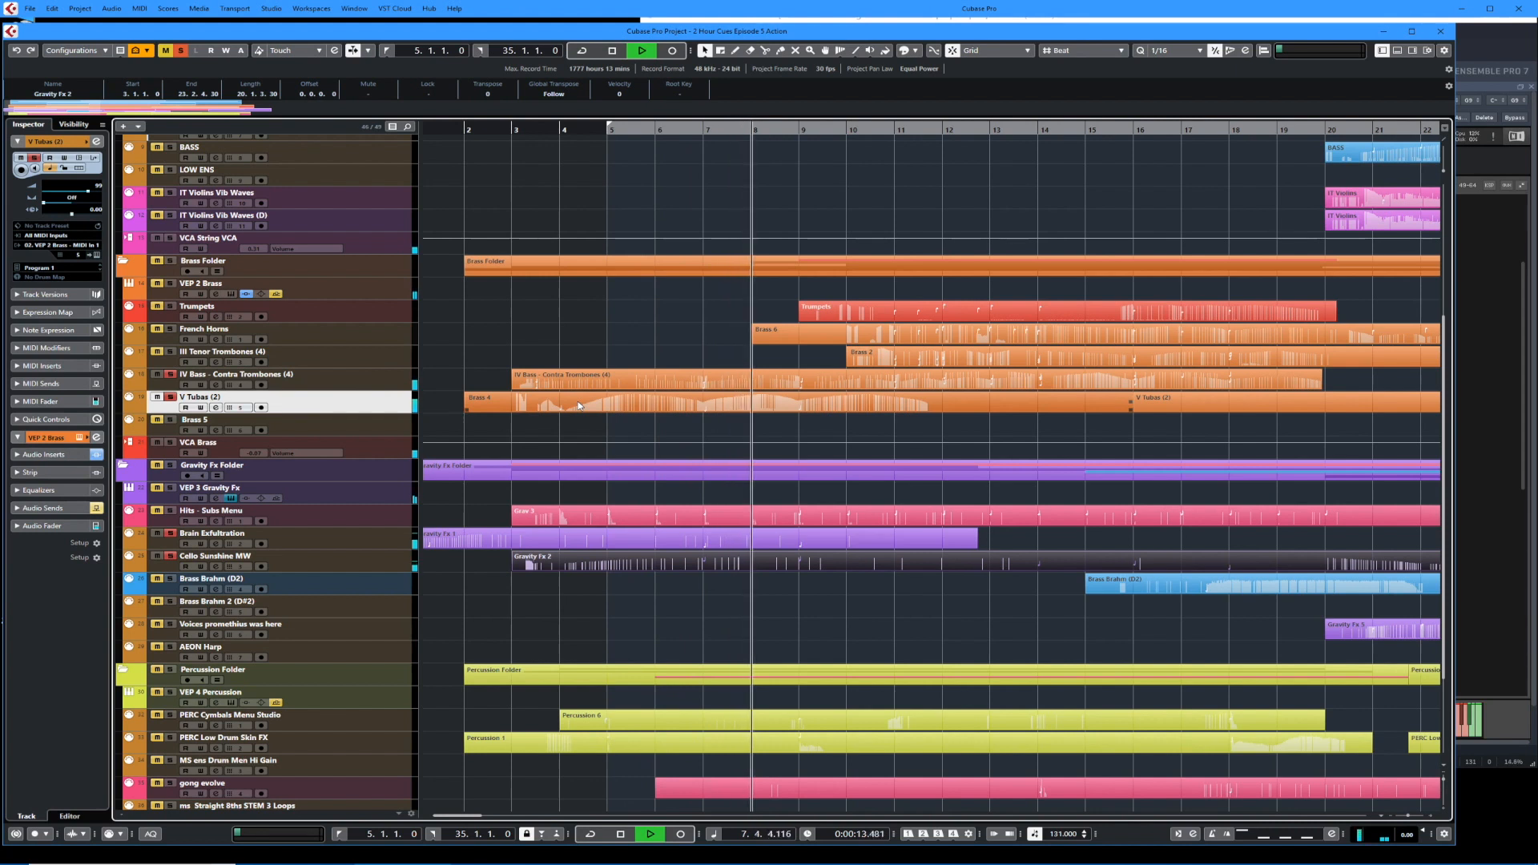
{"action": "key", "text": "space"}
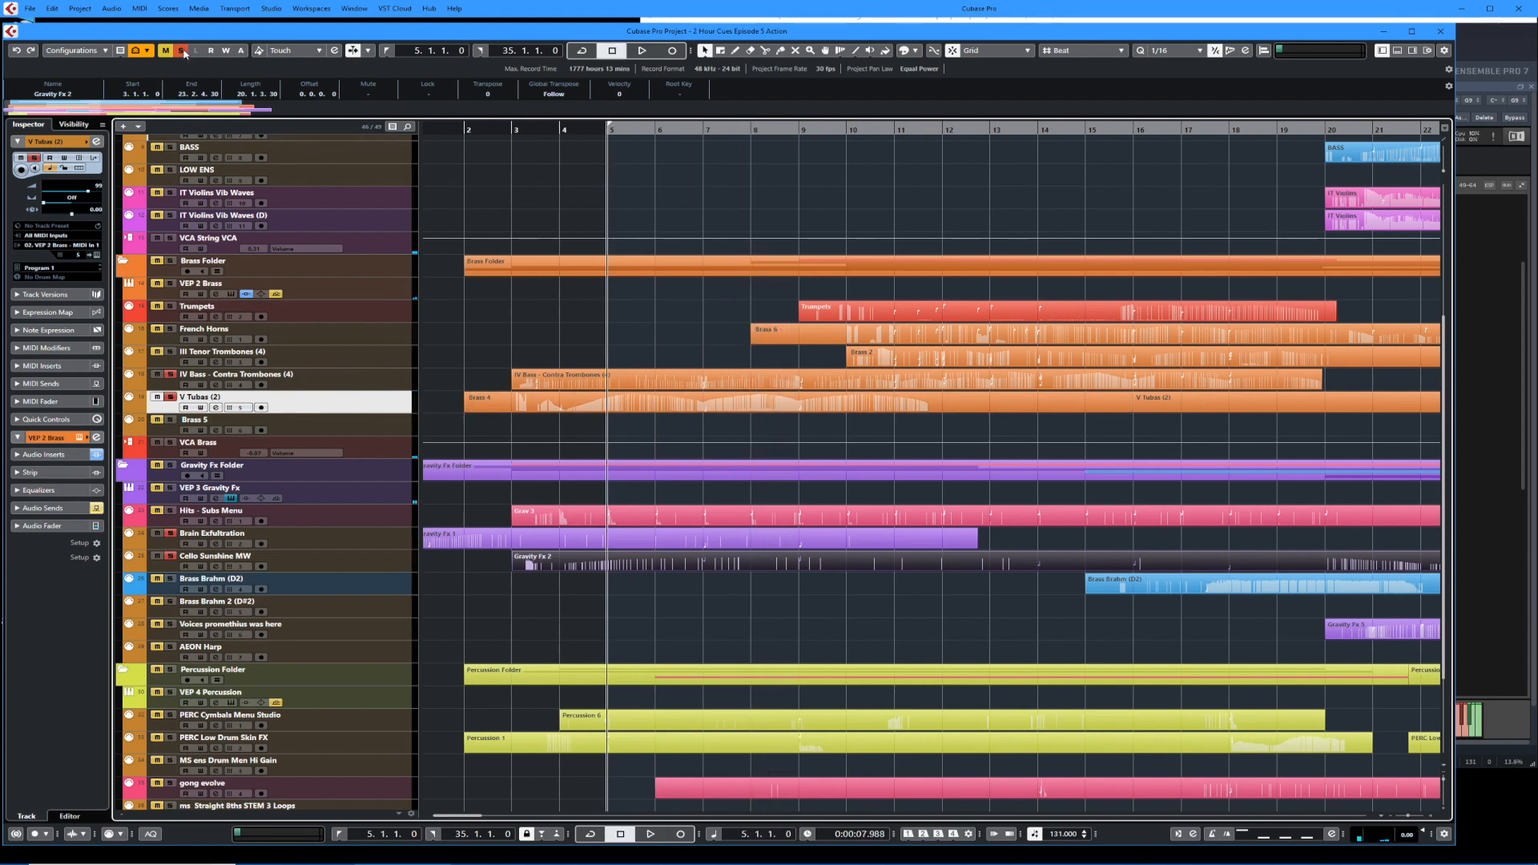
Solo V Tubas and IV Bass - Contra Trombones, audition just those two tracks from bar 5, and clear the solos.
{"action": "left_click", "coordinate": [170, 396]}
{"action": "left_click", "coordinate": [325, 385]}
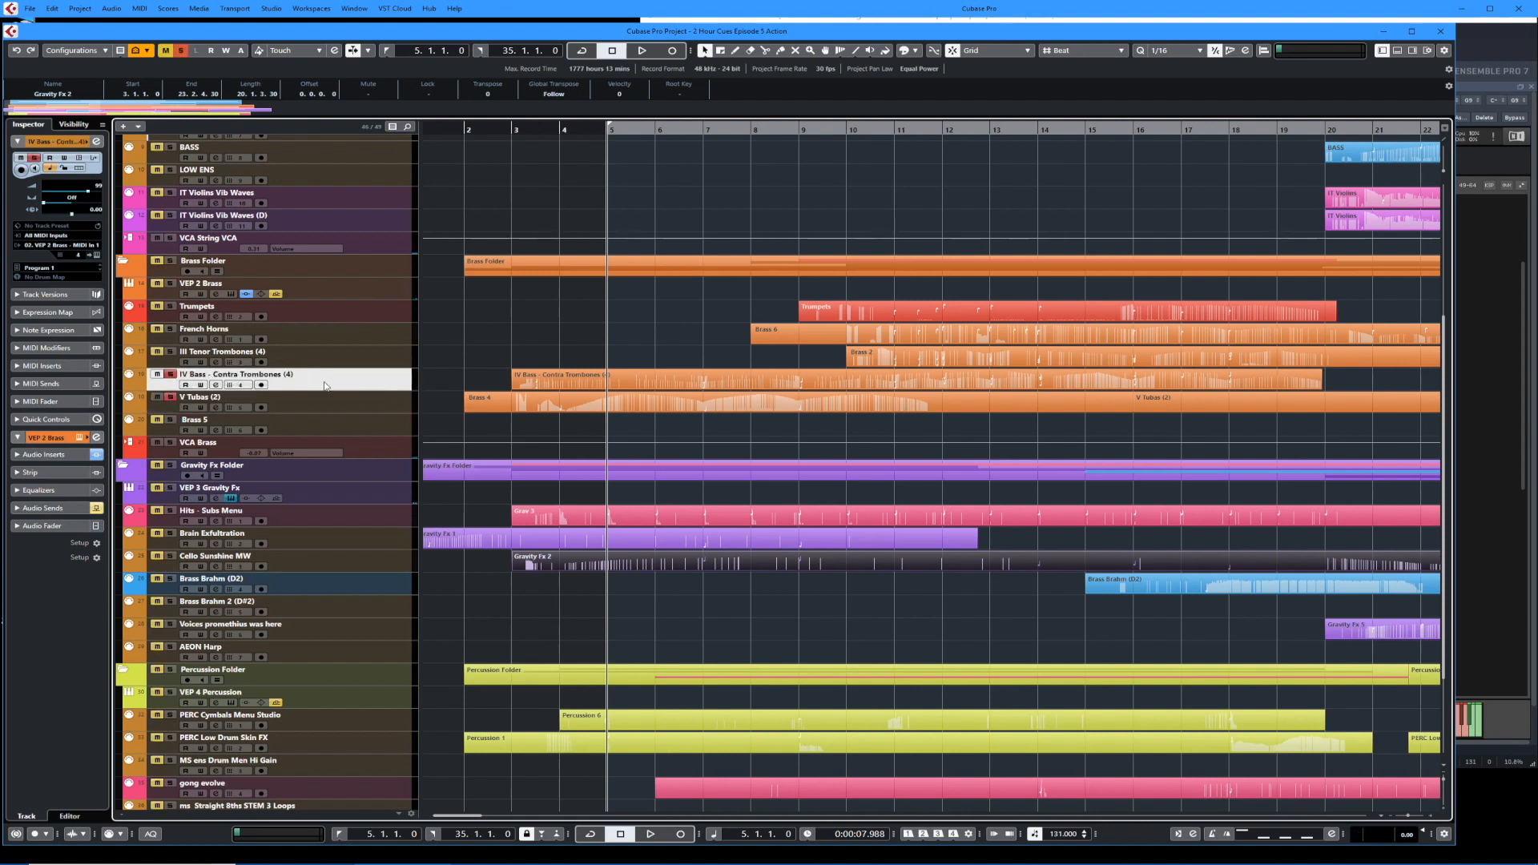
{"action": "key", "text": "space"}
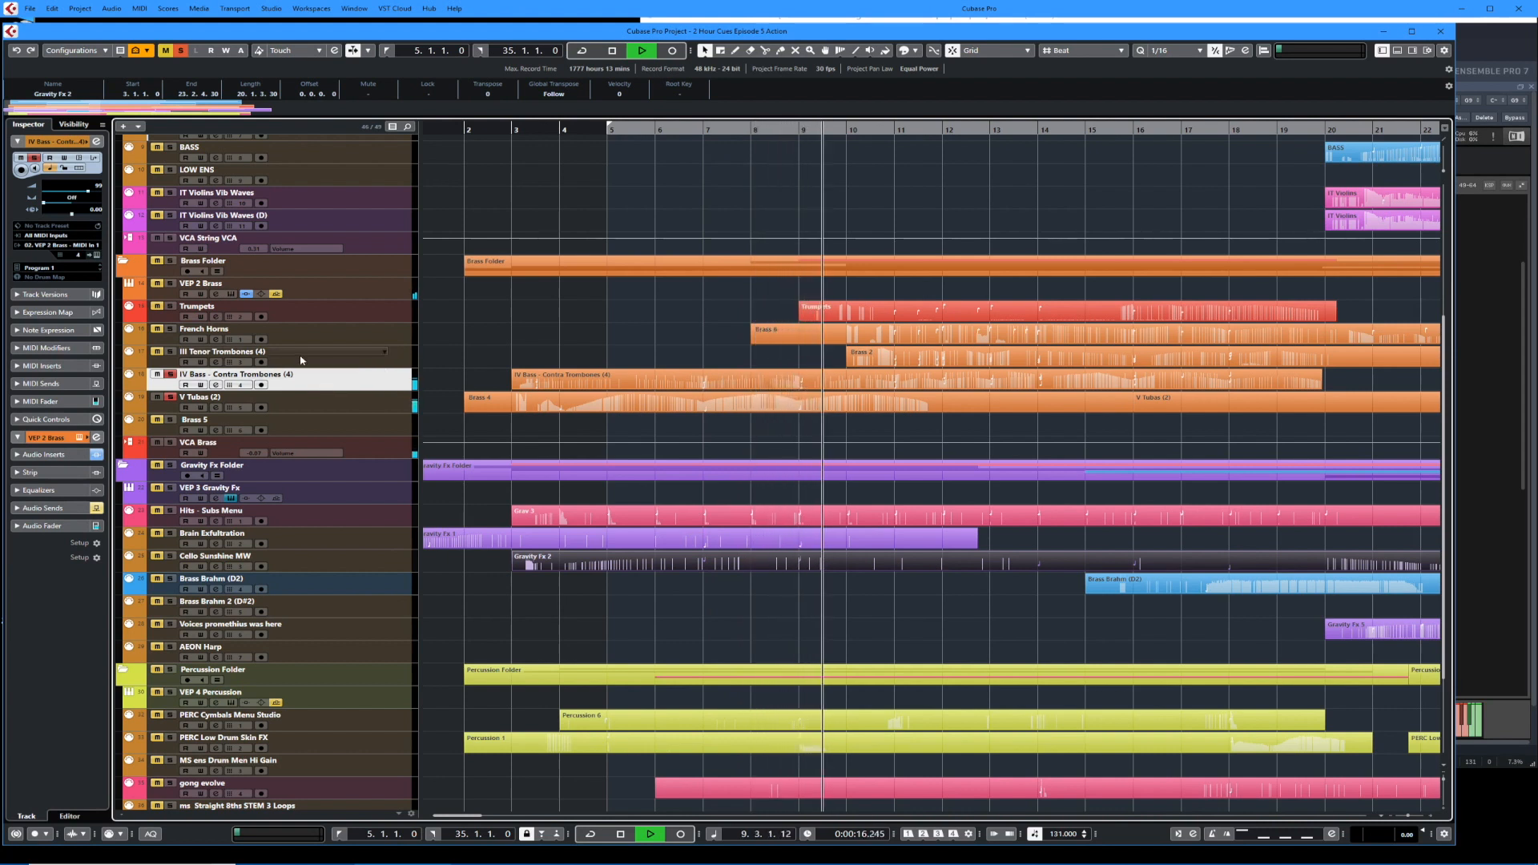
{"action": "key", "text": "space"}
{"action": "left_click", "coordinate": [170, 396]}
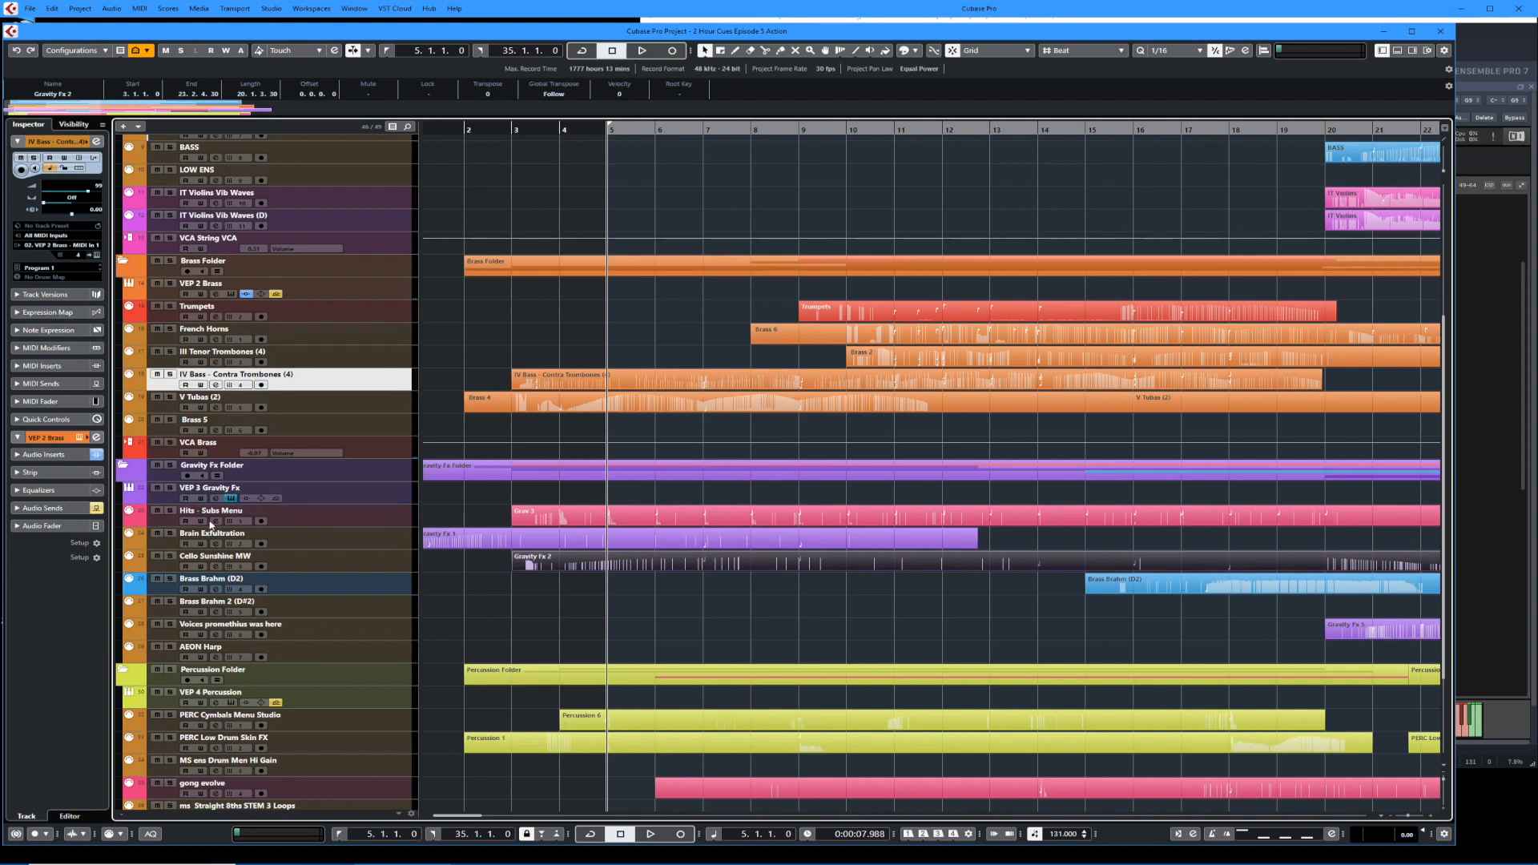
Audition Hits - Subs Menu with PERC Cymbals Menu Studio and PERC Low Drum Skin FX from bar 5, selecting the low drum track.
{"action": "key", "text": "space"}
{"action": "key", "text": "space"}
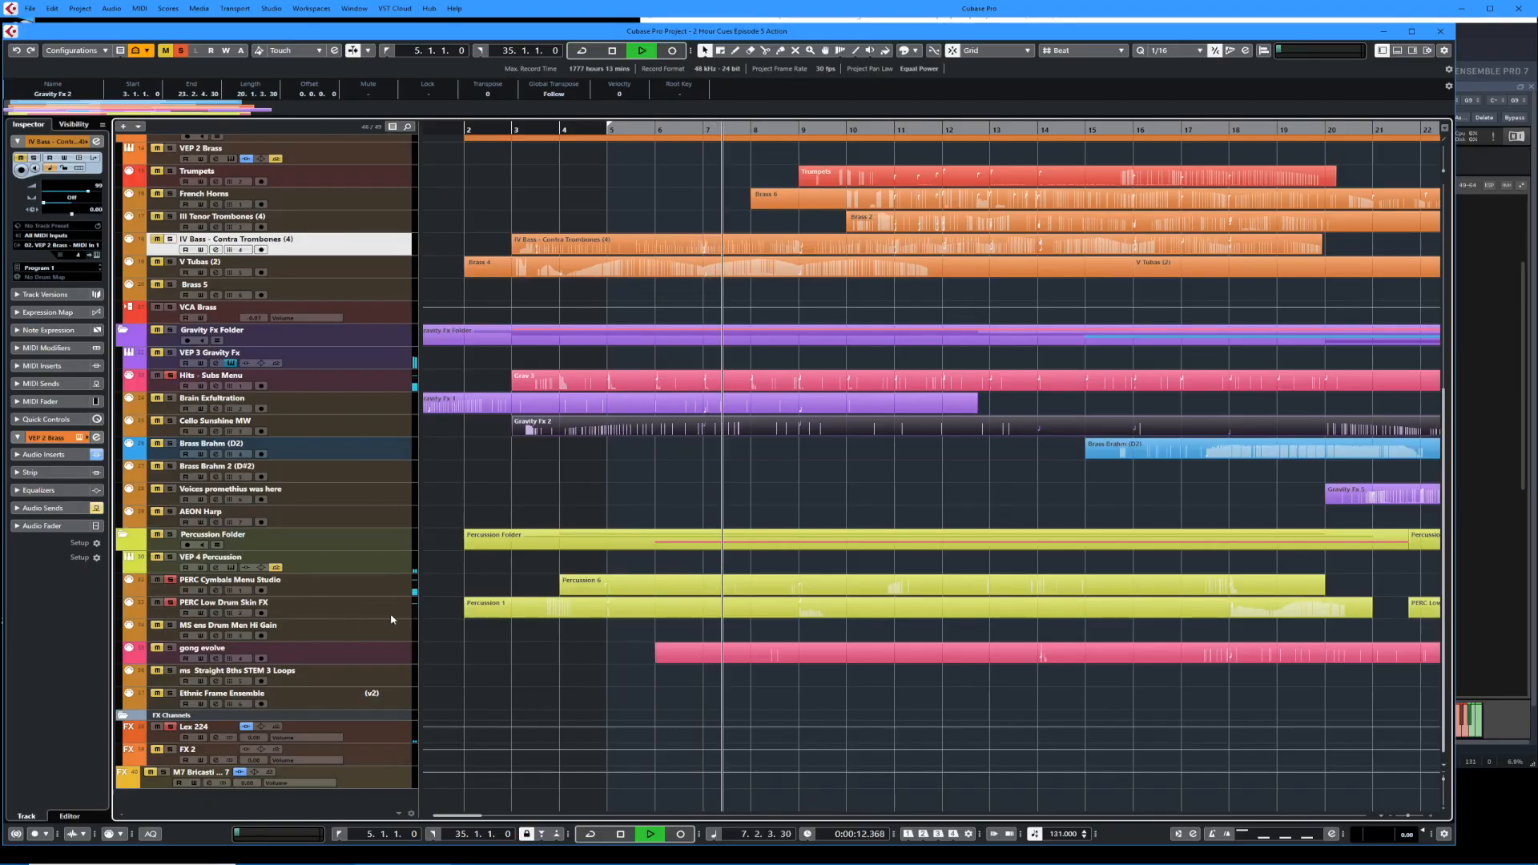
{"action": "left_click", "coordinate": [318, 615]}
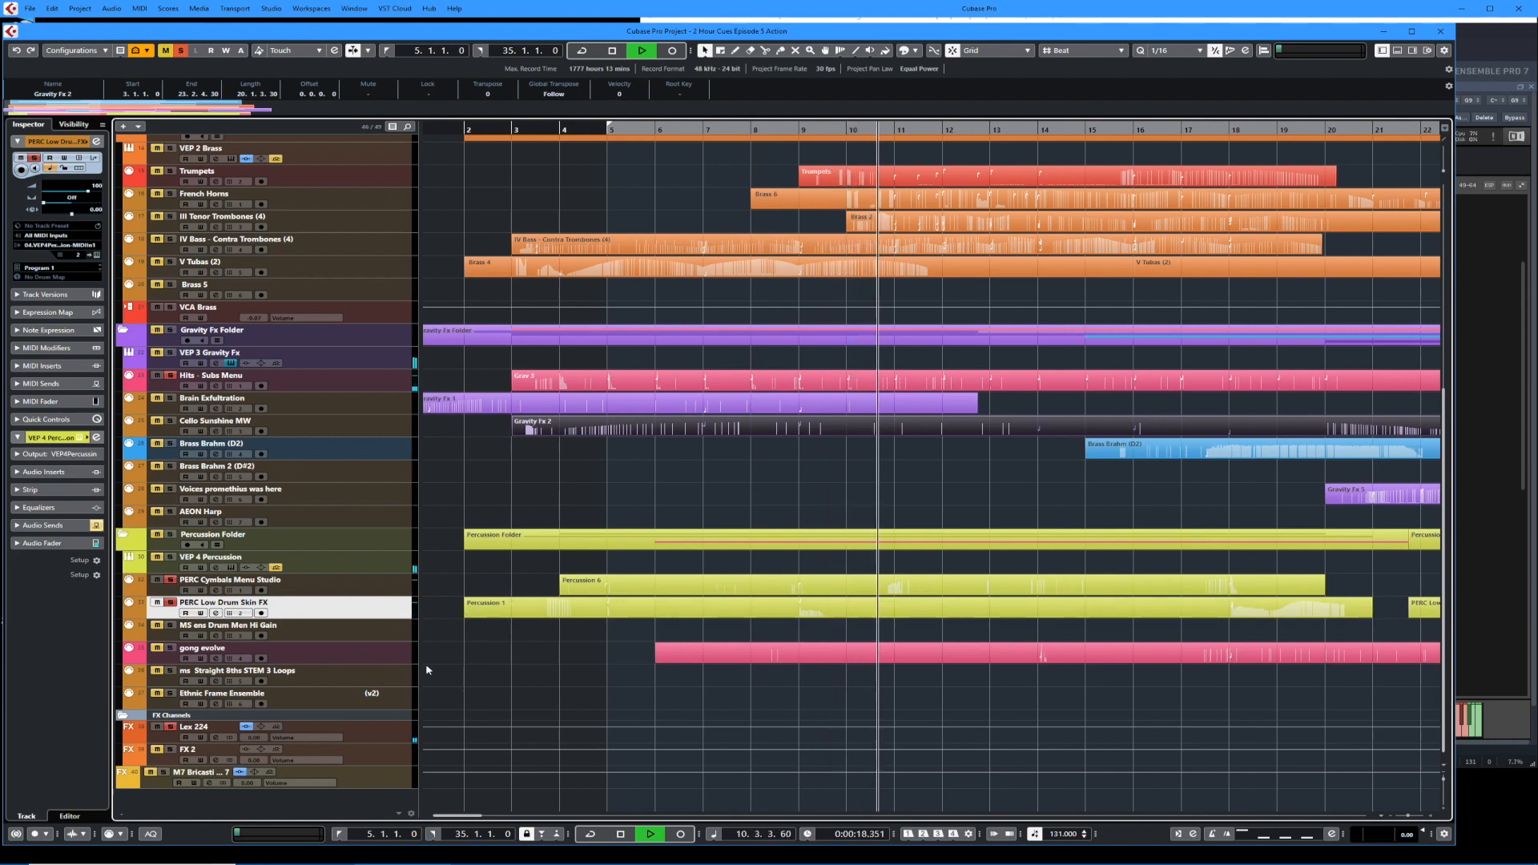
{"action": "key", "text": "space"}
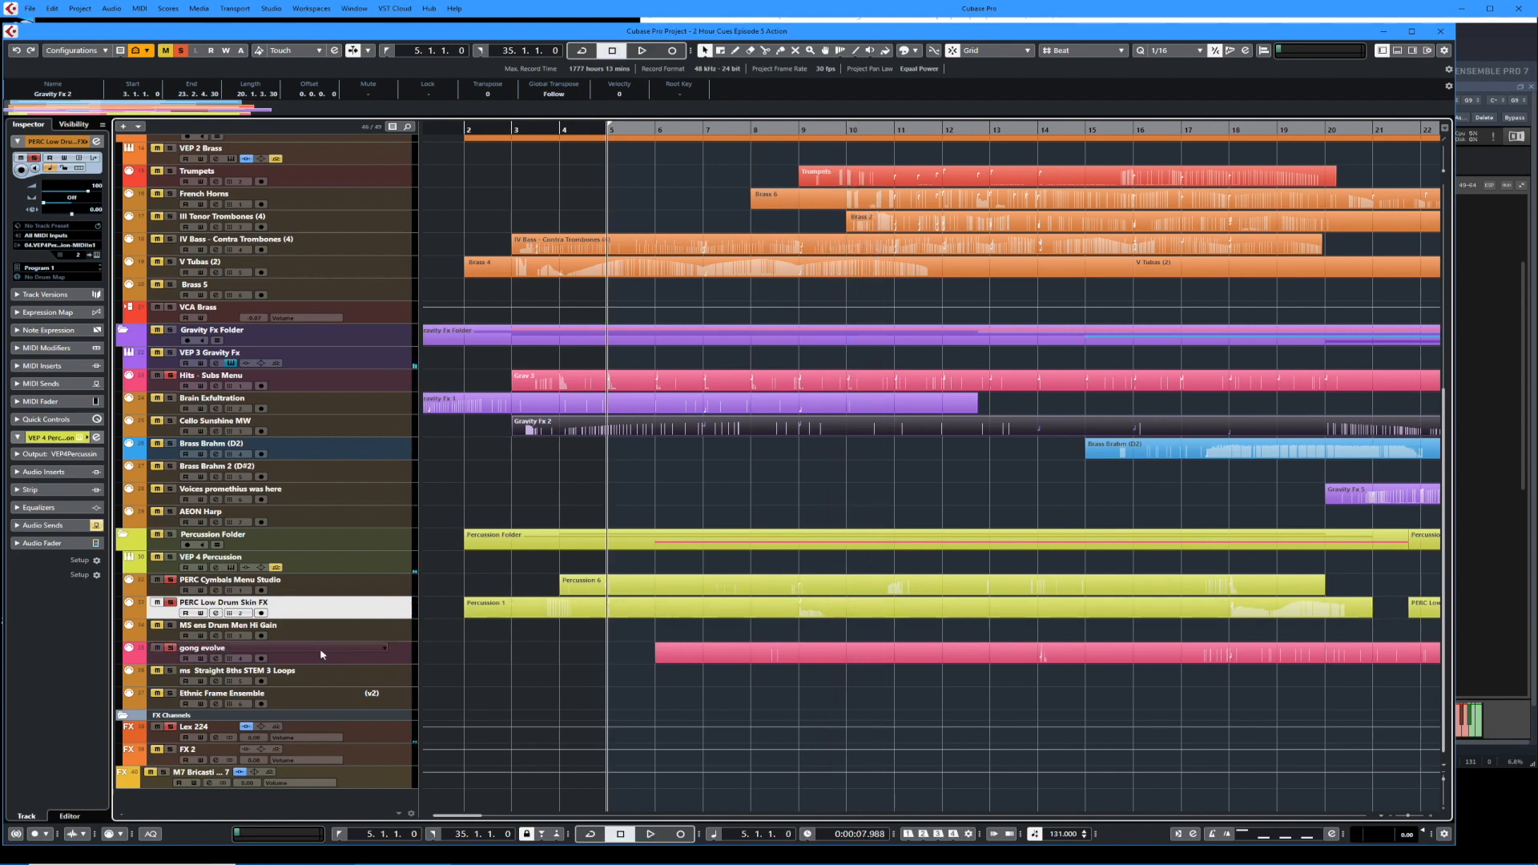
Open the gong evolve part in the Key Editor, view its notes around bars 14 to 18, and return to the project.
{"action": "left_click", "coordinate": [321, 654]}
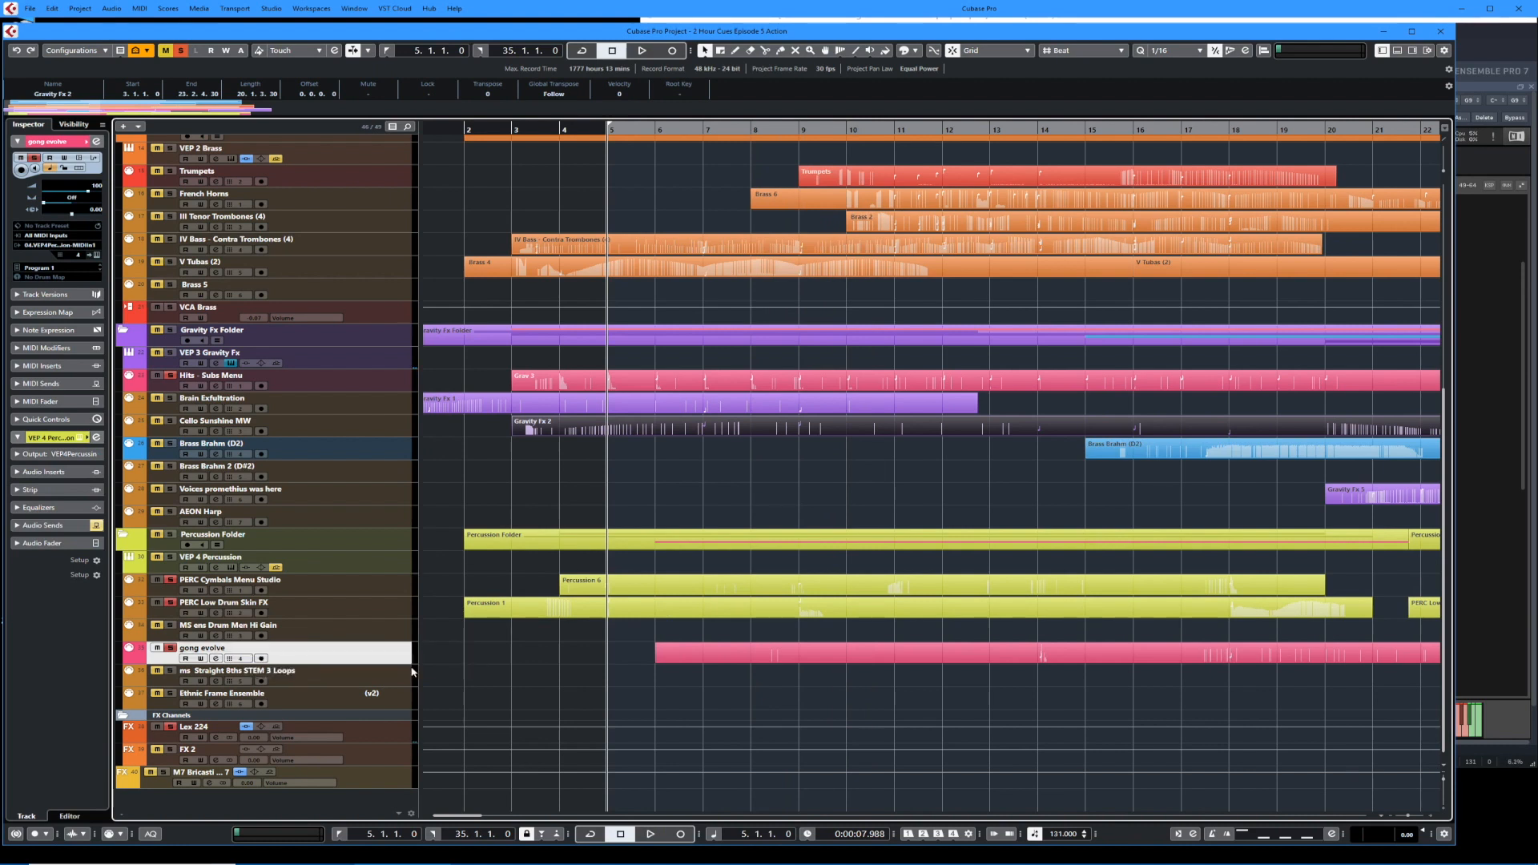
{"action": "left_click", "coordinate": [775, 656]}
{"action": "double_click", "coordinate": [771, 656]}
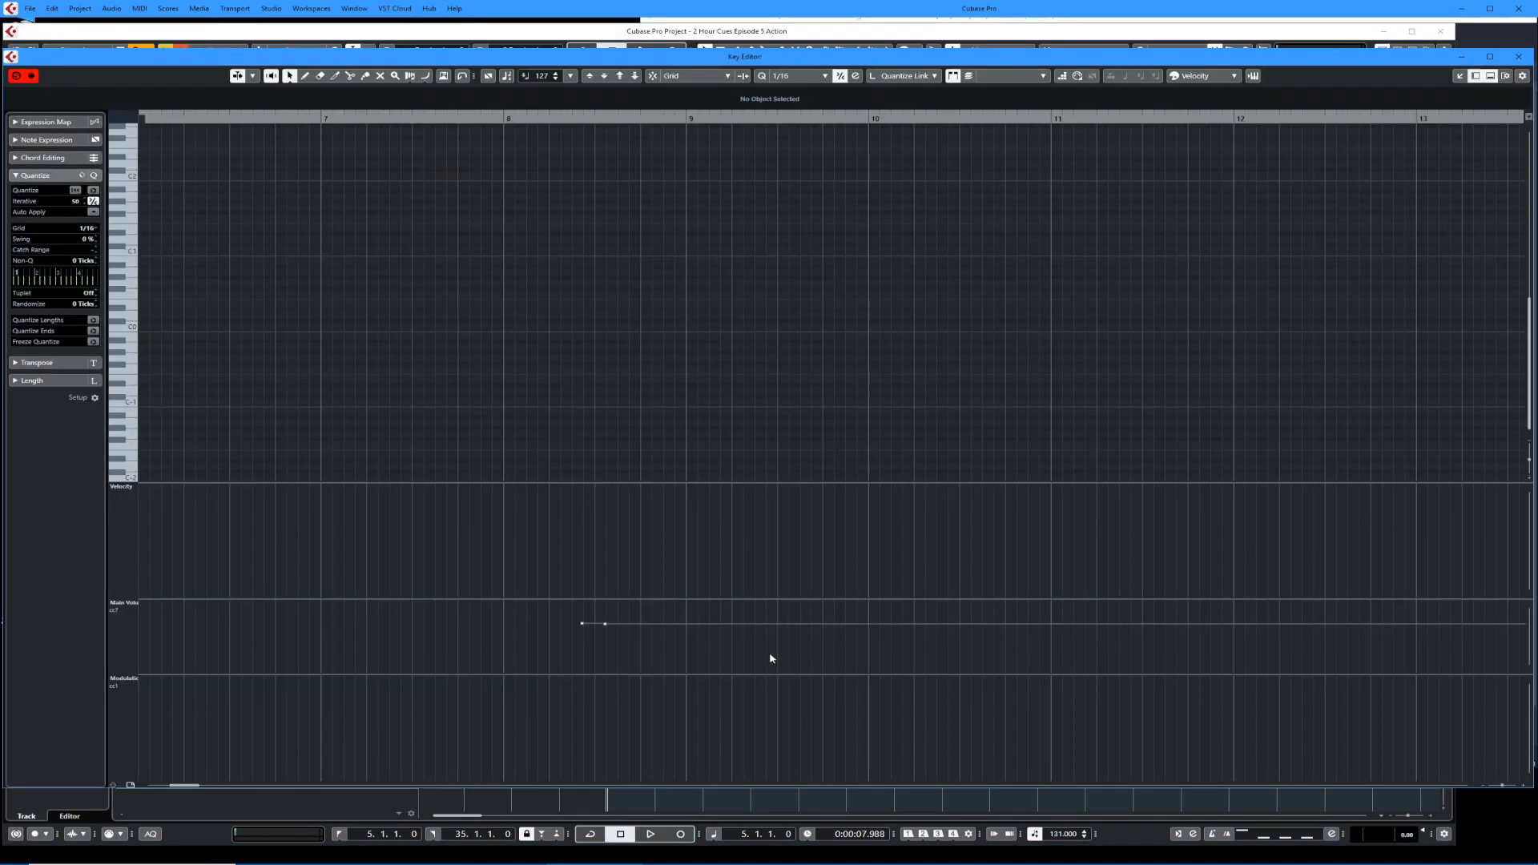
{"action": "scroll", "coordinate": [755, 452], "scroll_direction": "right", "scroll_amount": 1}
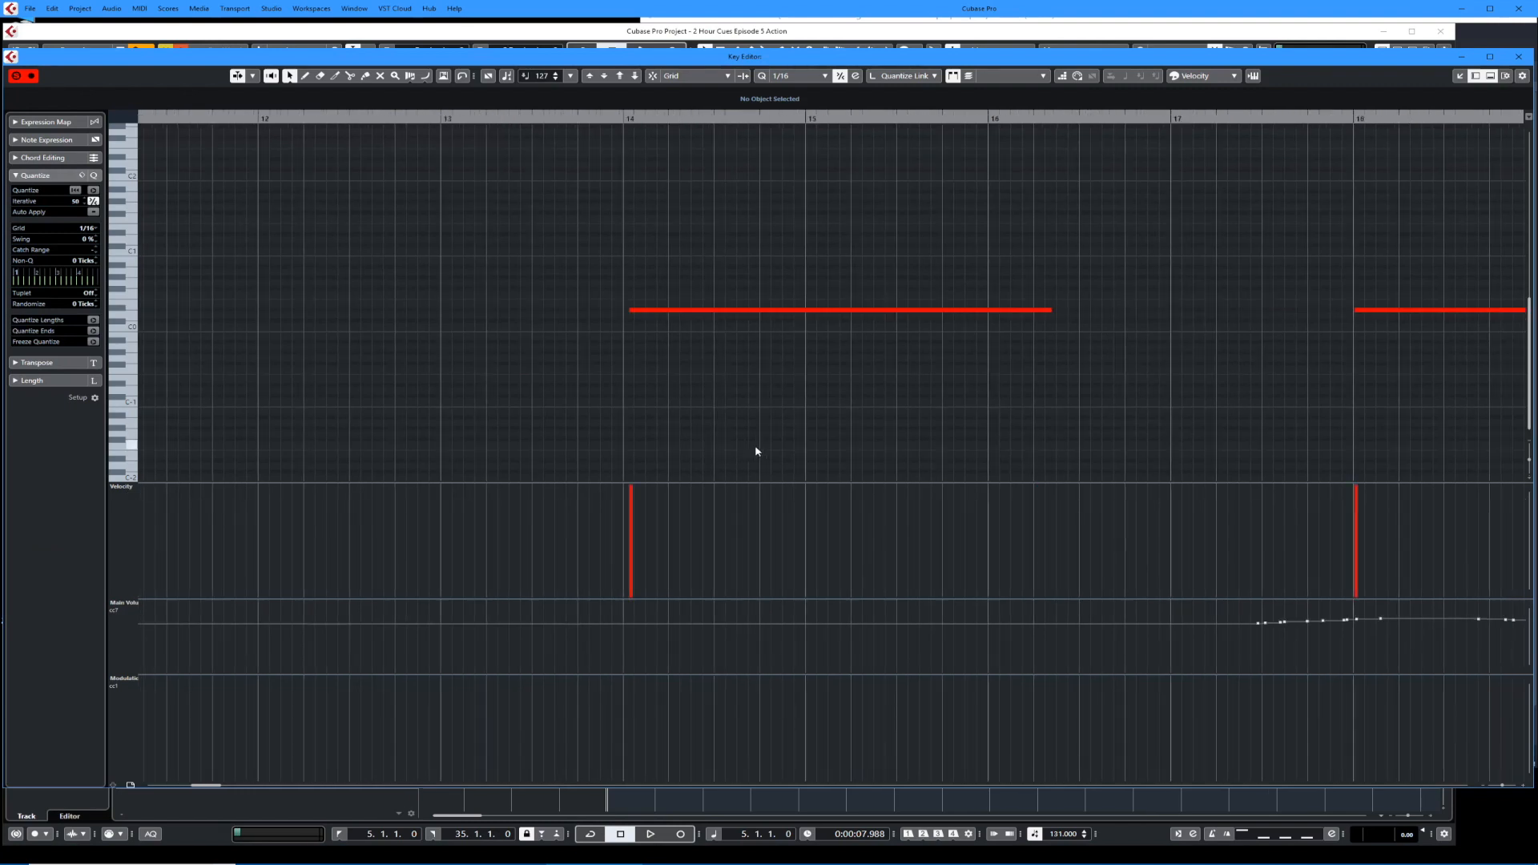
{"action": "key", "text": "Return"}
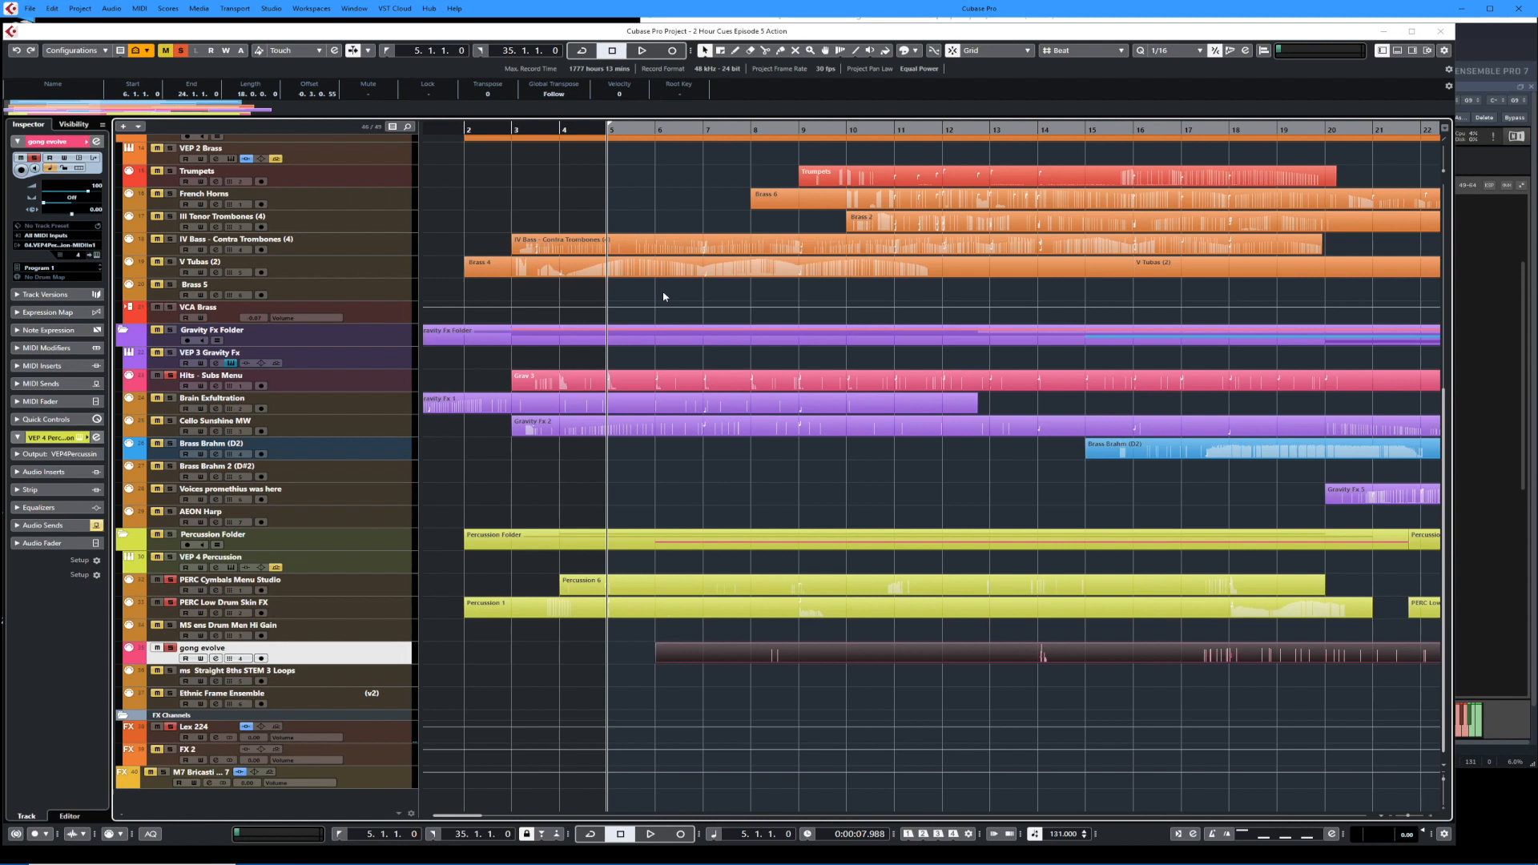
Set the left locator to bar 13 and audition gong evolve with the soloed hits and percussion from there.
{"action": "key", "text": "shift+l"}
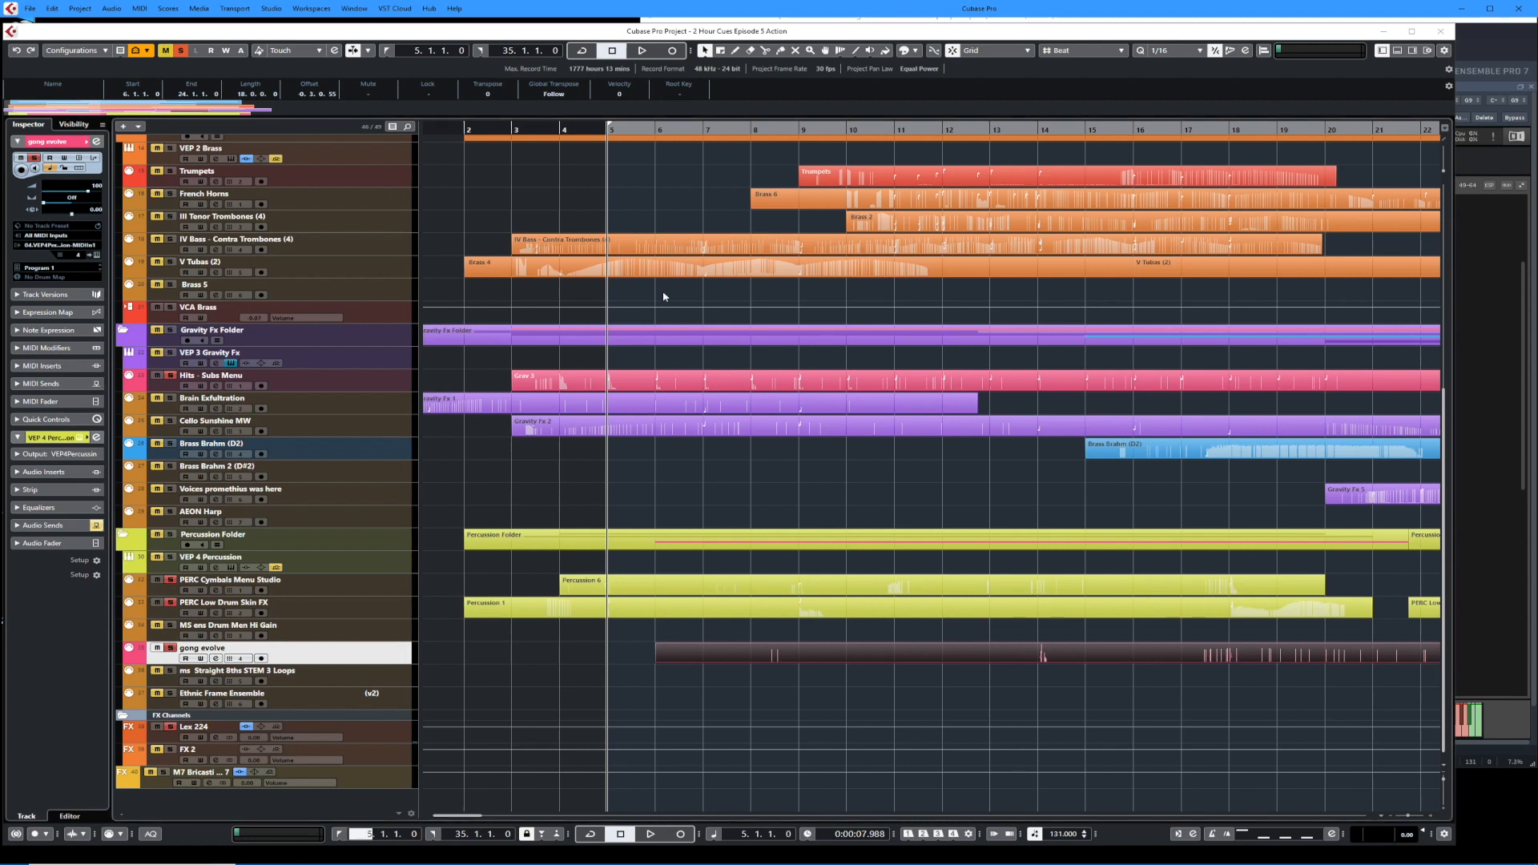
{"action": "type", "text": "13"}
{"action": "key", "text": "Return"}
{"action": "key", "text": "space"}
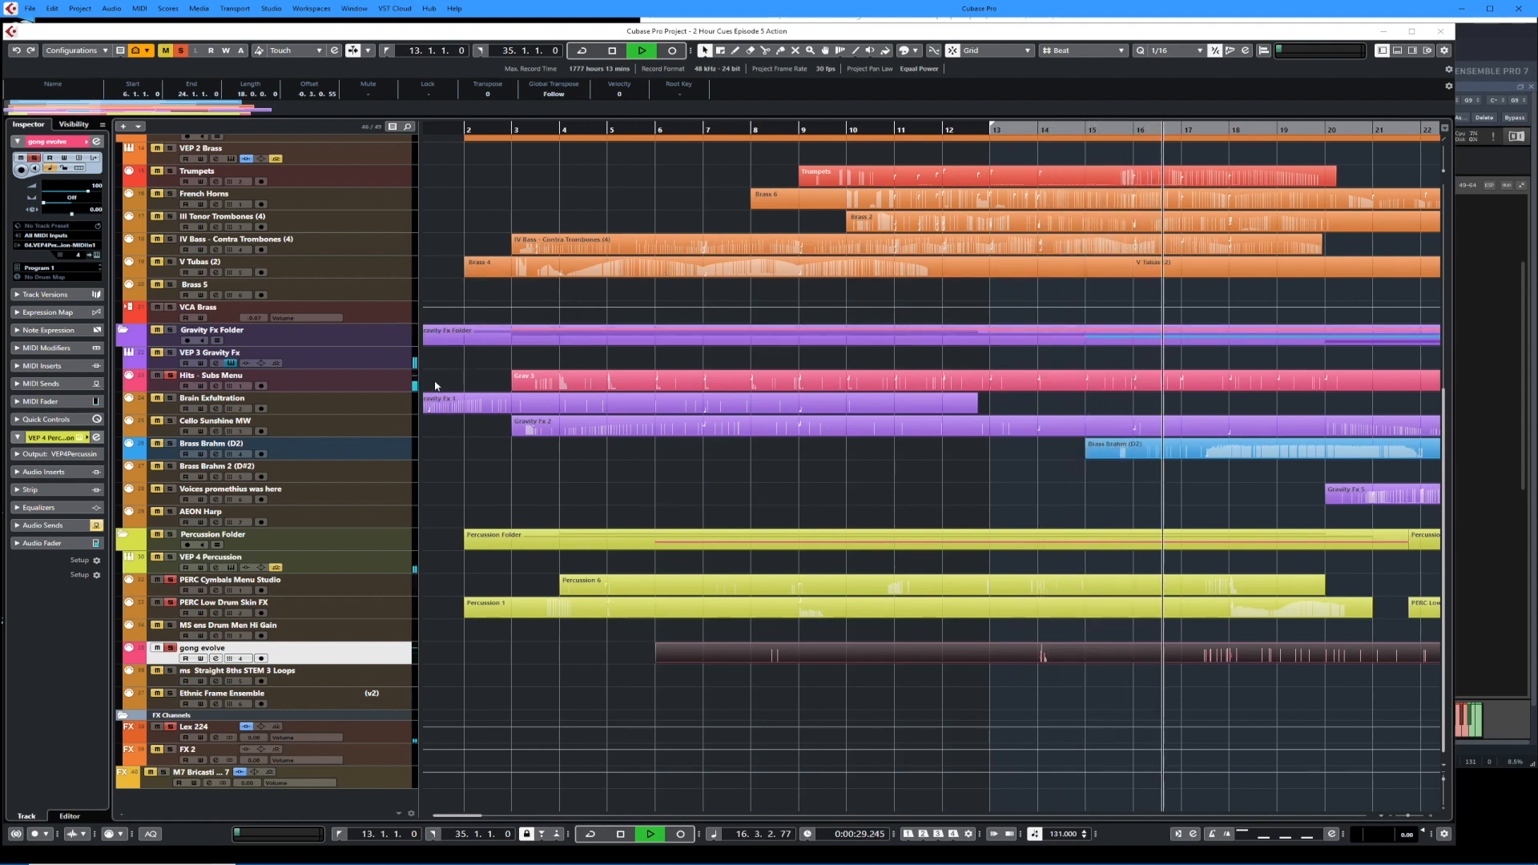
{"action": "key", "text": "space"}
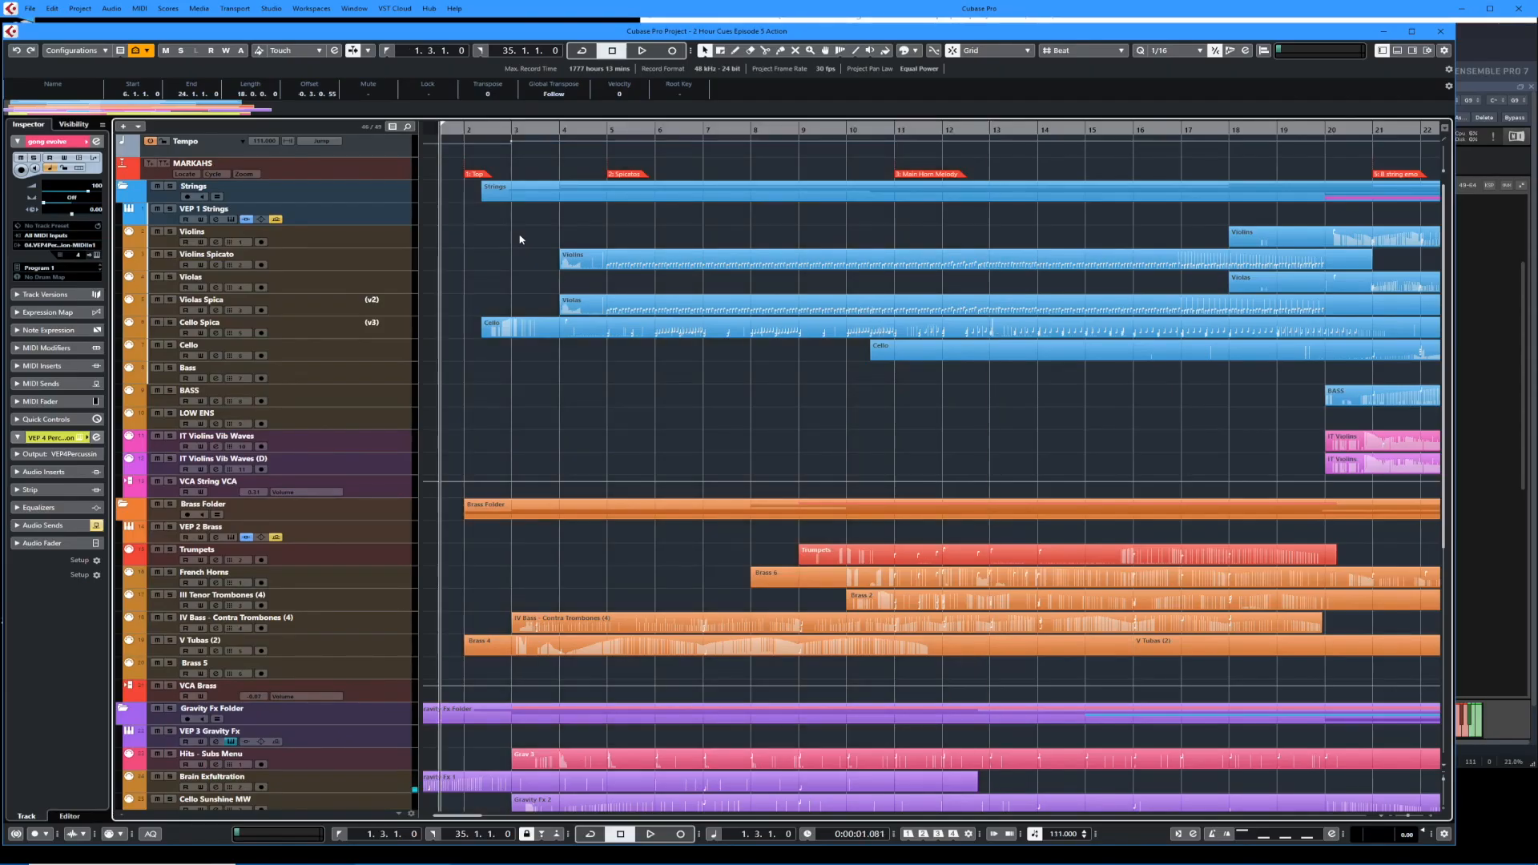
Play the full unsoloed arrangement from position 1.3.1.0 while viewing the string, brass, Gravity Fx and percussion tracks.
{"action": "key", "text": "space"}
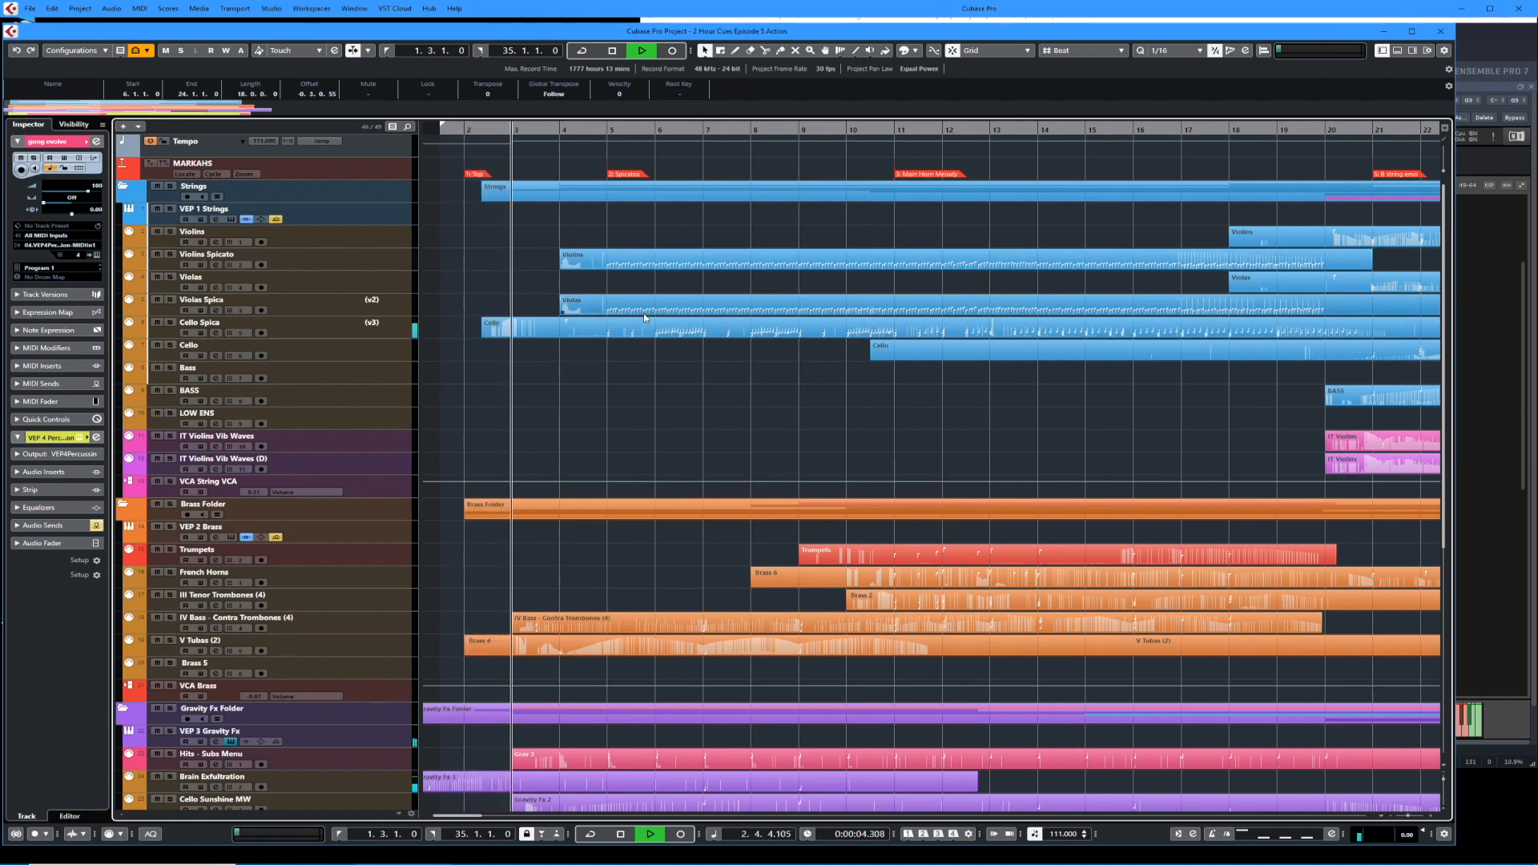
{"action": "scroll", "coordinate": [648, 341], "scroll_direction": "down", "scroll_amount": 6}
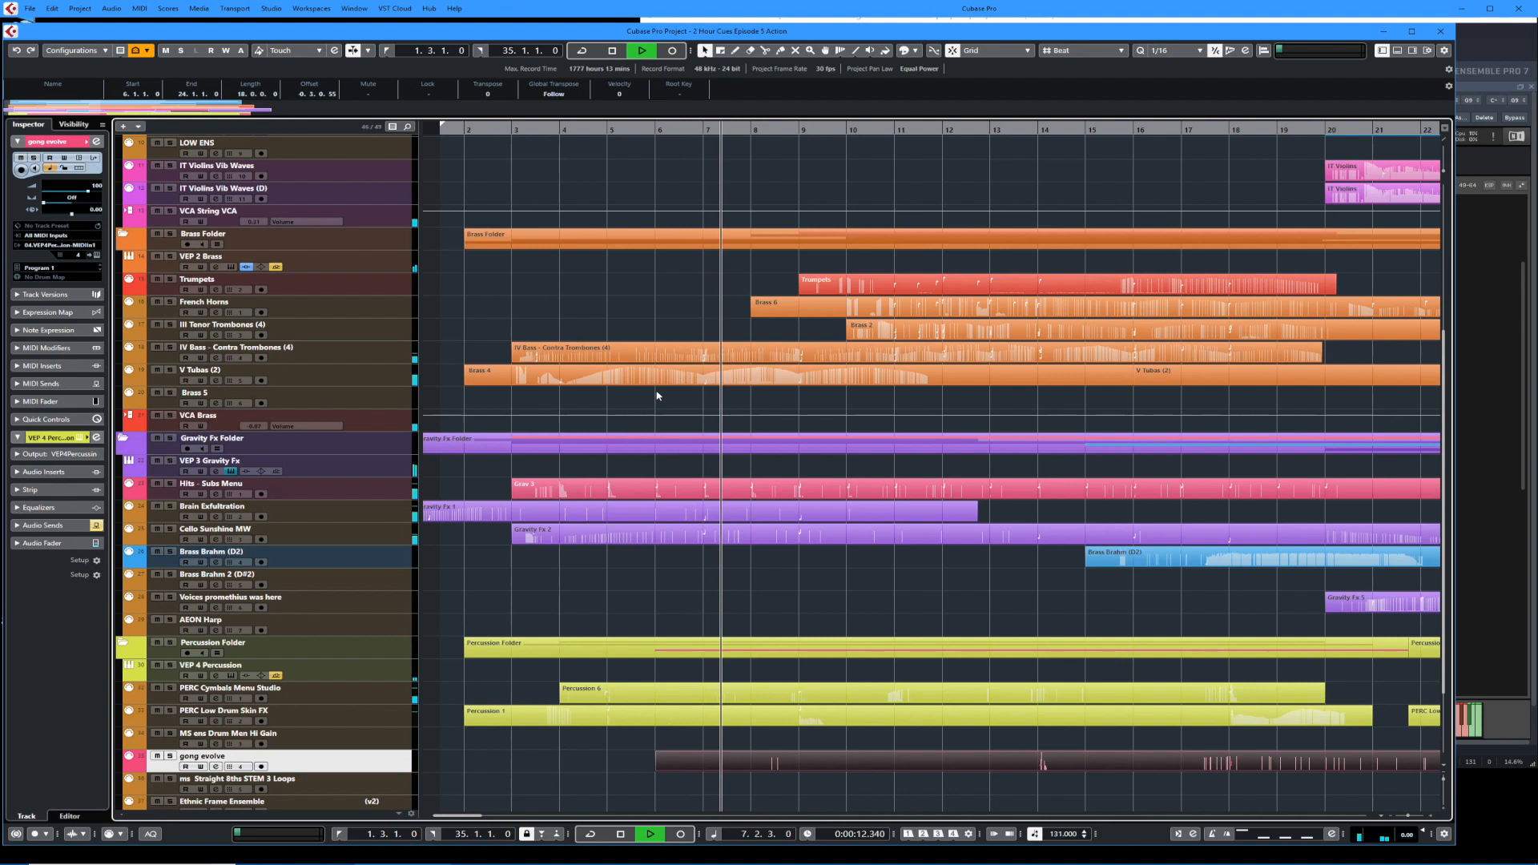
{"action": "scroll", "coordinate": [657, 395], "scroll_direction": "up", "scroll_amount": 5}
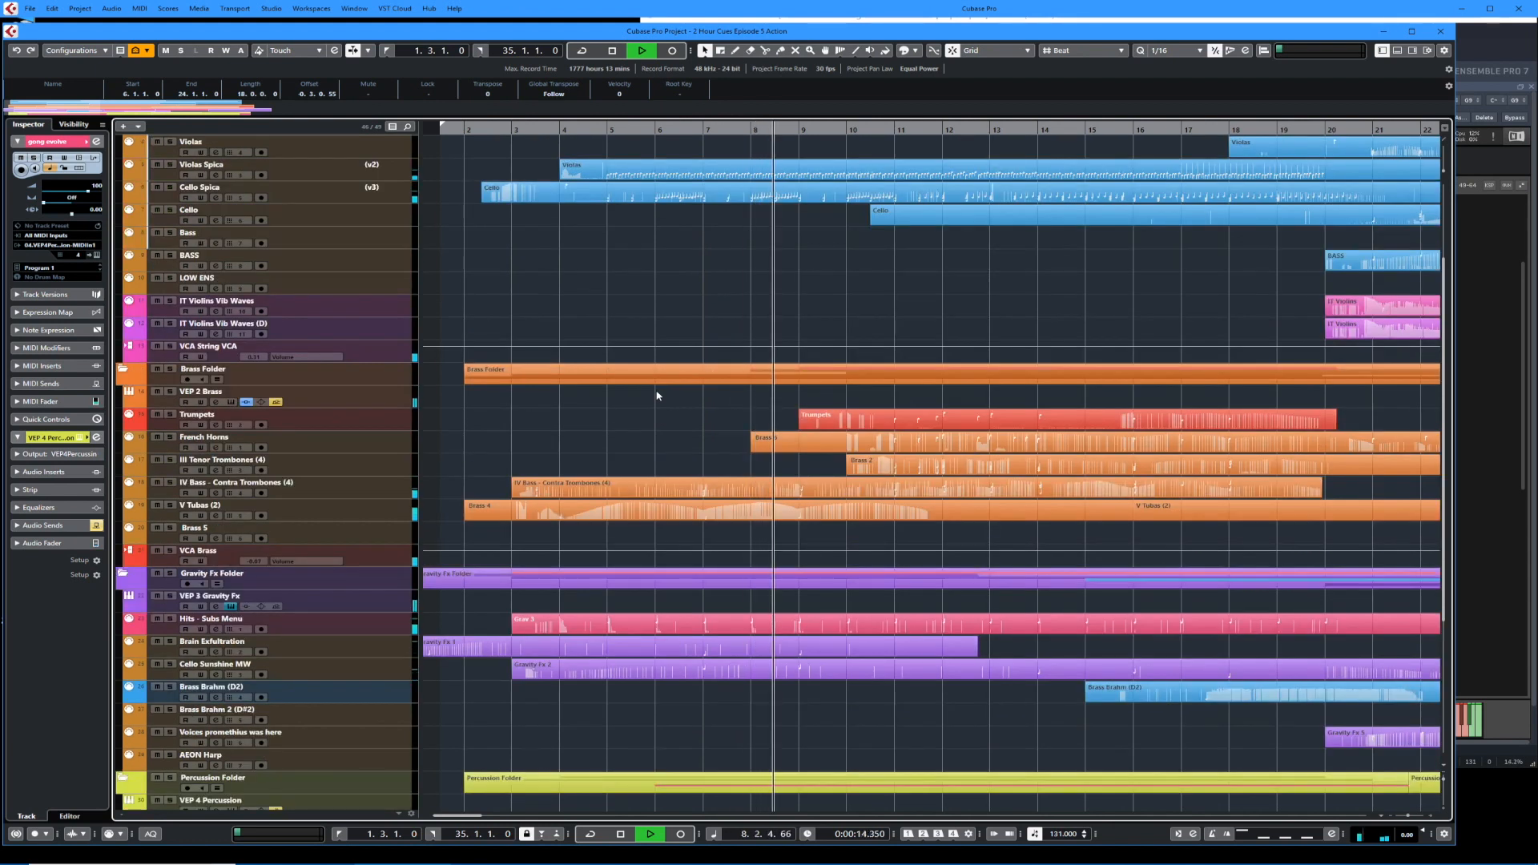
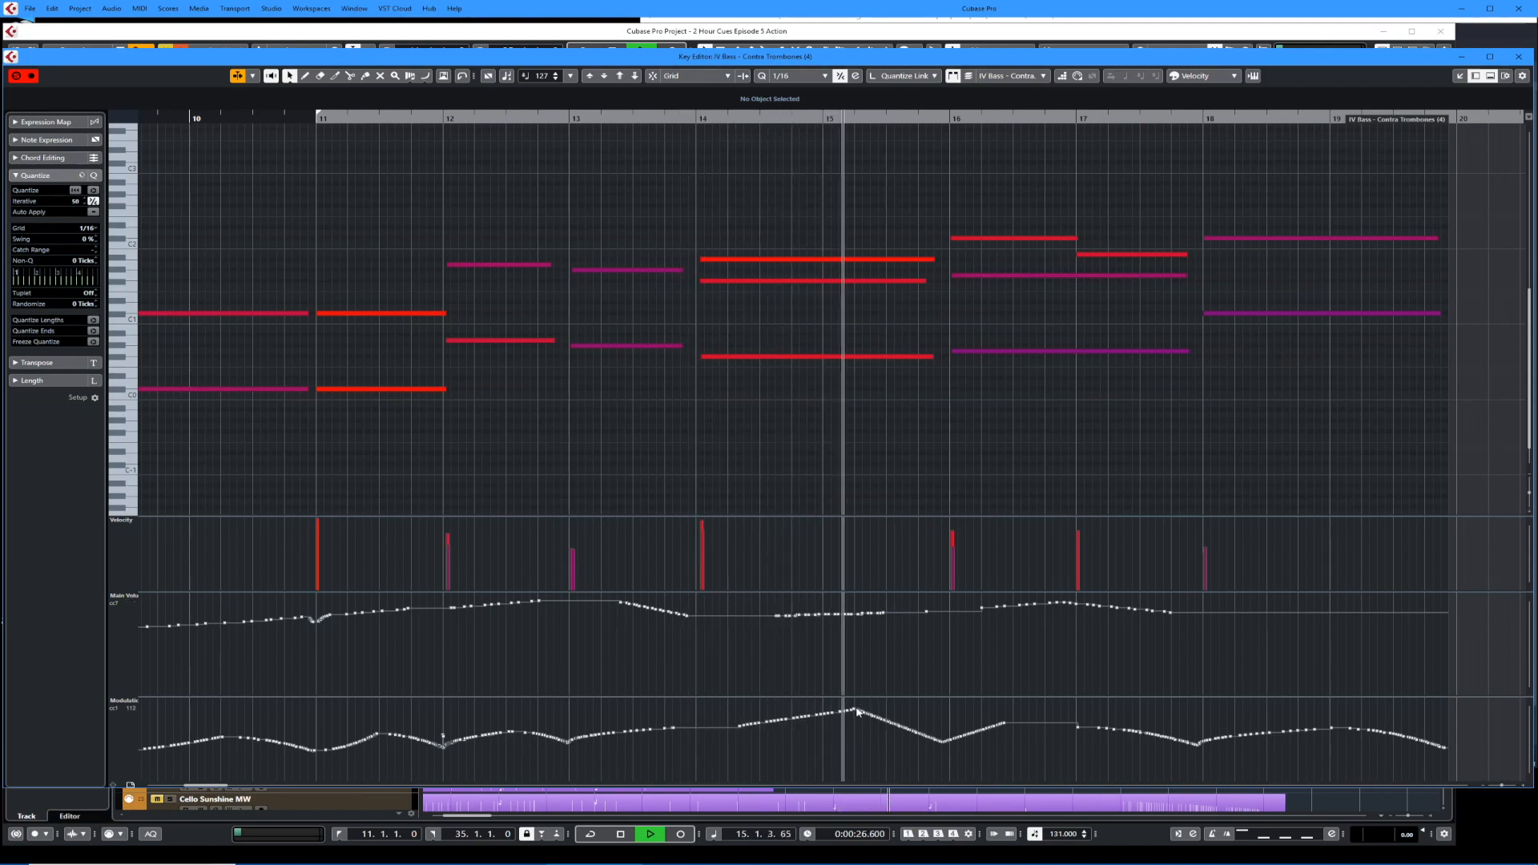
Set the left locator to bar 14 and audition the IV Bass - Contra Trombones part in the Key Editor from there.
{"action": "key", "text": "space"}
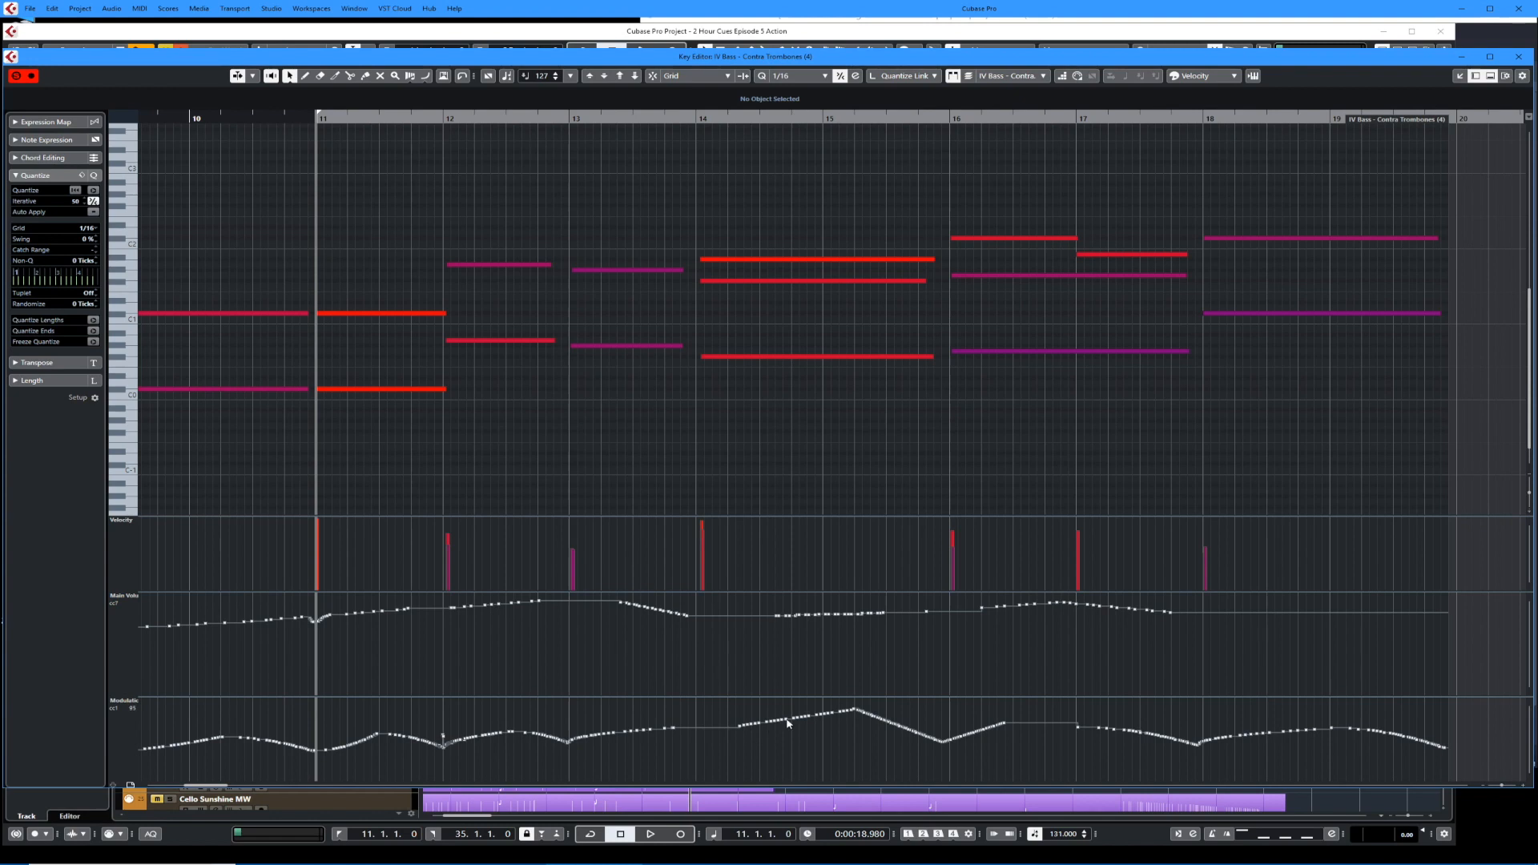
{"action": "key", "text": "shift+l"}
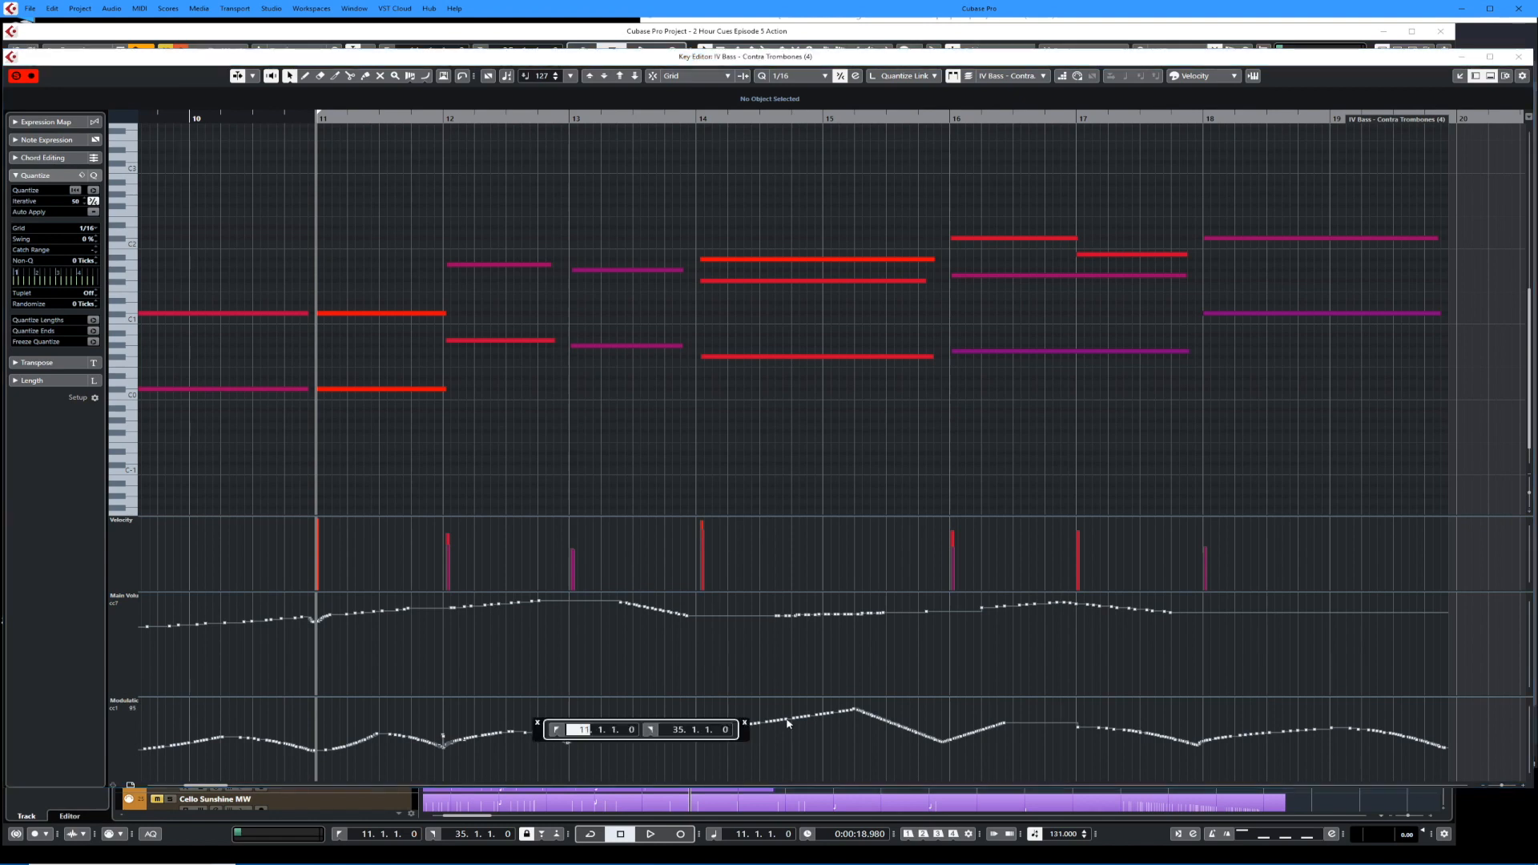
{"action": "key", "text": "Return"}
{"action": "key", "text": "space"}
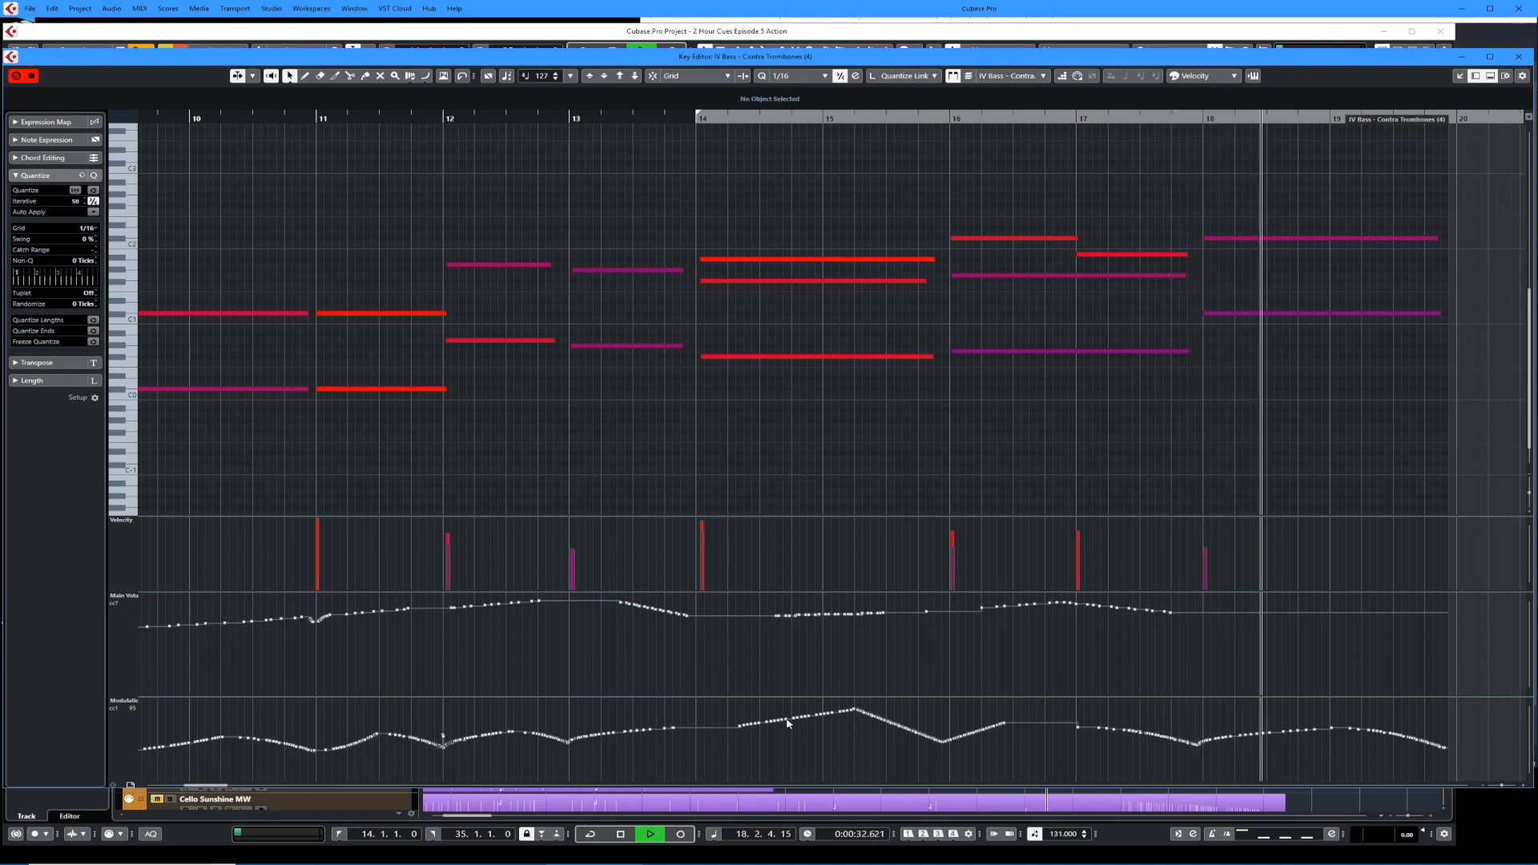
{"action": "key", "text": "space"}
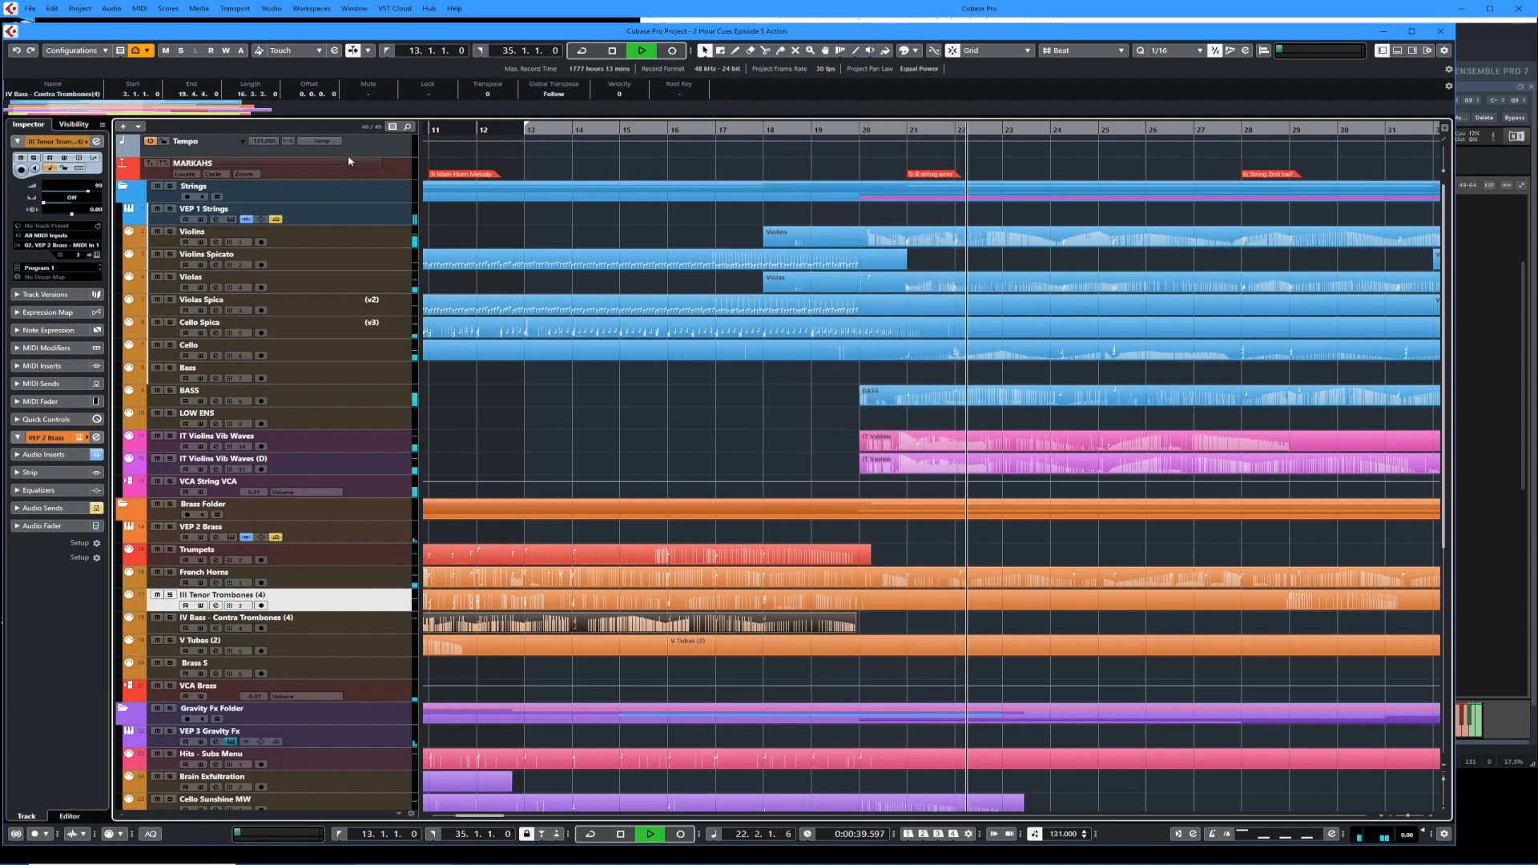
Select the string parts at bar 23, from Violins down to IT Violins Vib Waves (D), during playback.
{"action": "scroll", "coordinate": [727, 241], "scroll_direction": "right", "scroll_amount": 3}
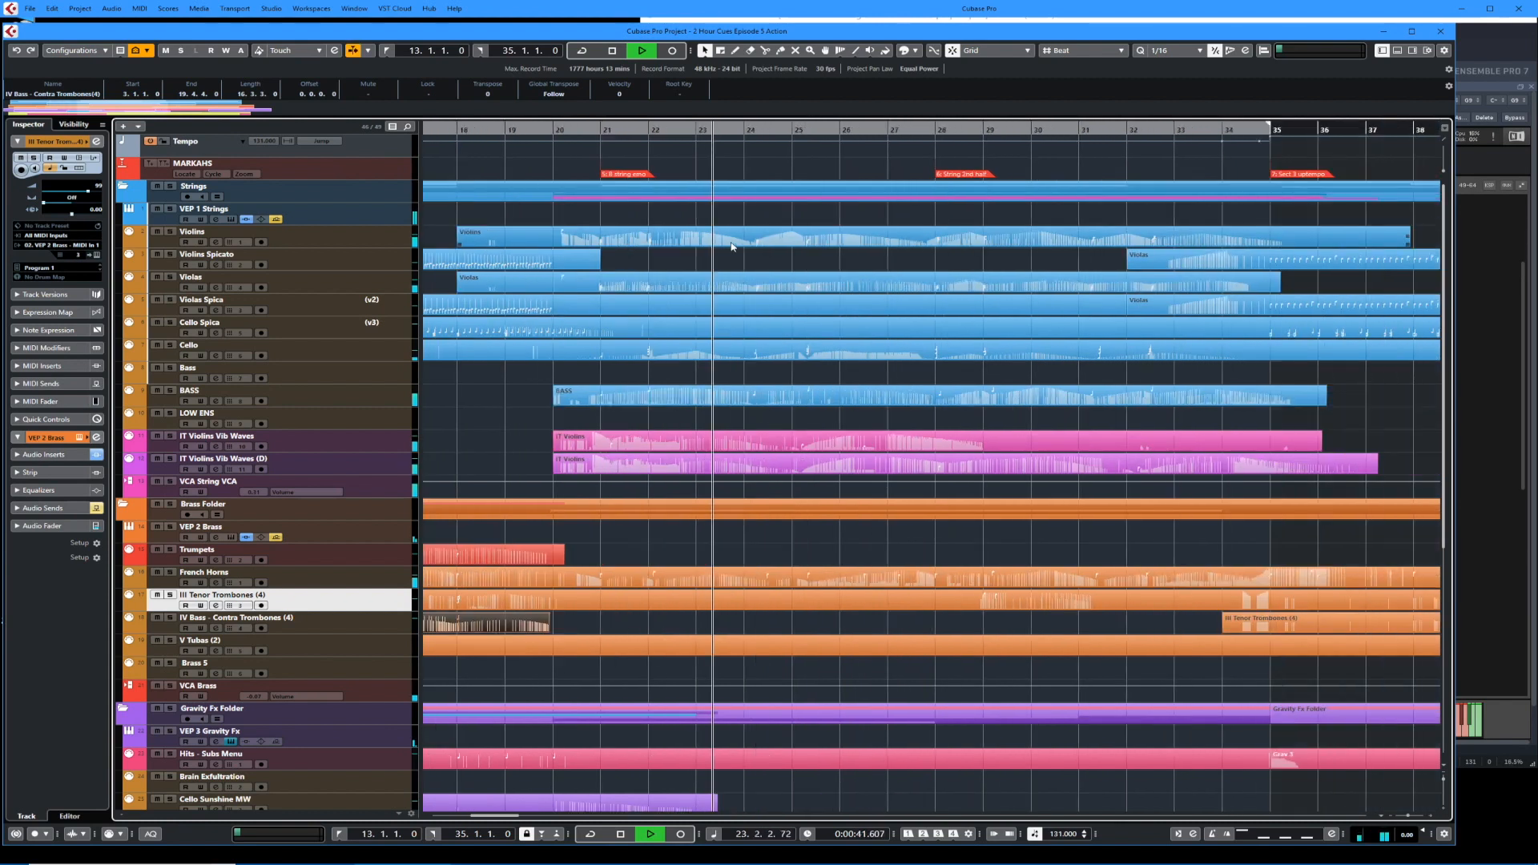
{"action": "left_click", "coordinate": [711, 214]}
{"action": "left_click_drag", "start_coordinate": [714, 230], "coordinate": [720, 461]}
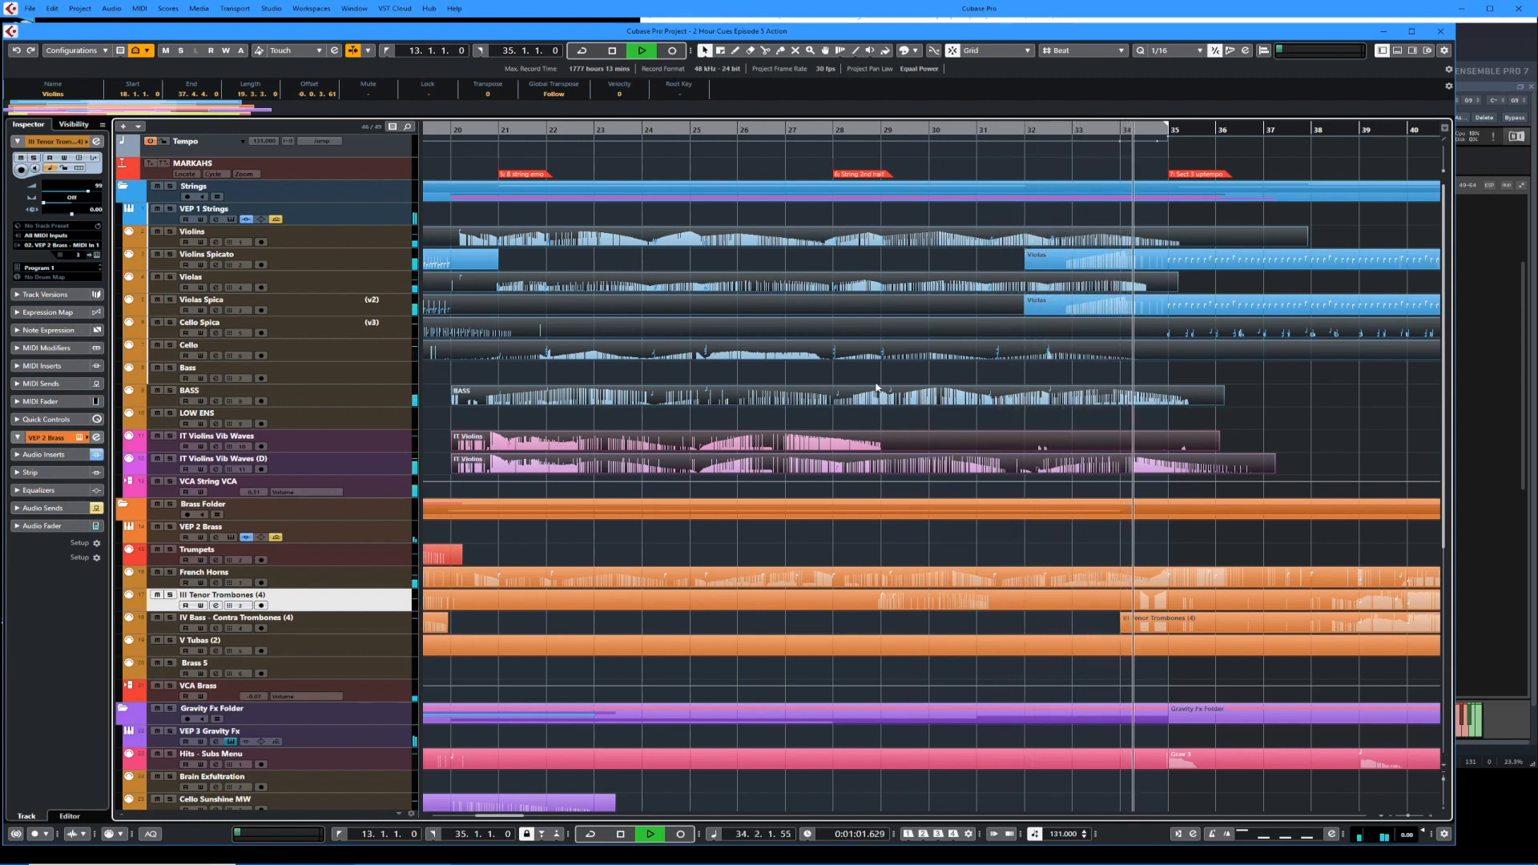
Audition the Violas part in the Key Editor, examine its chords and controller curves through bar 34, and return to the project.
{"action": "key", "text": "space"}
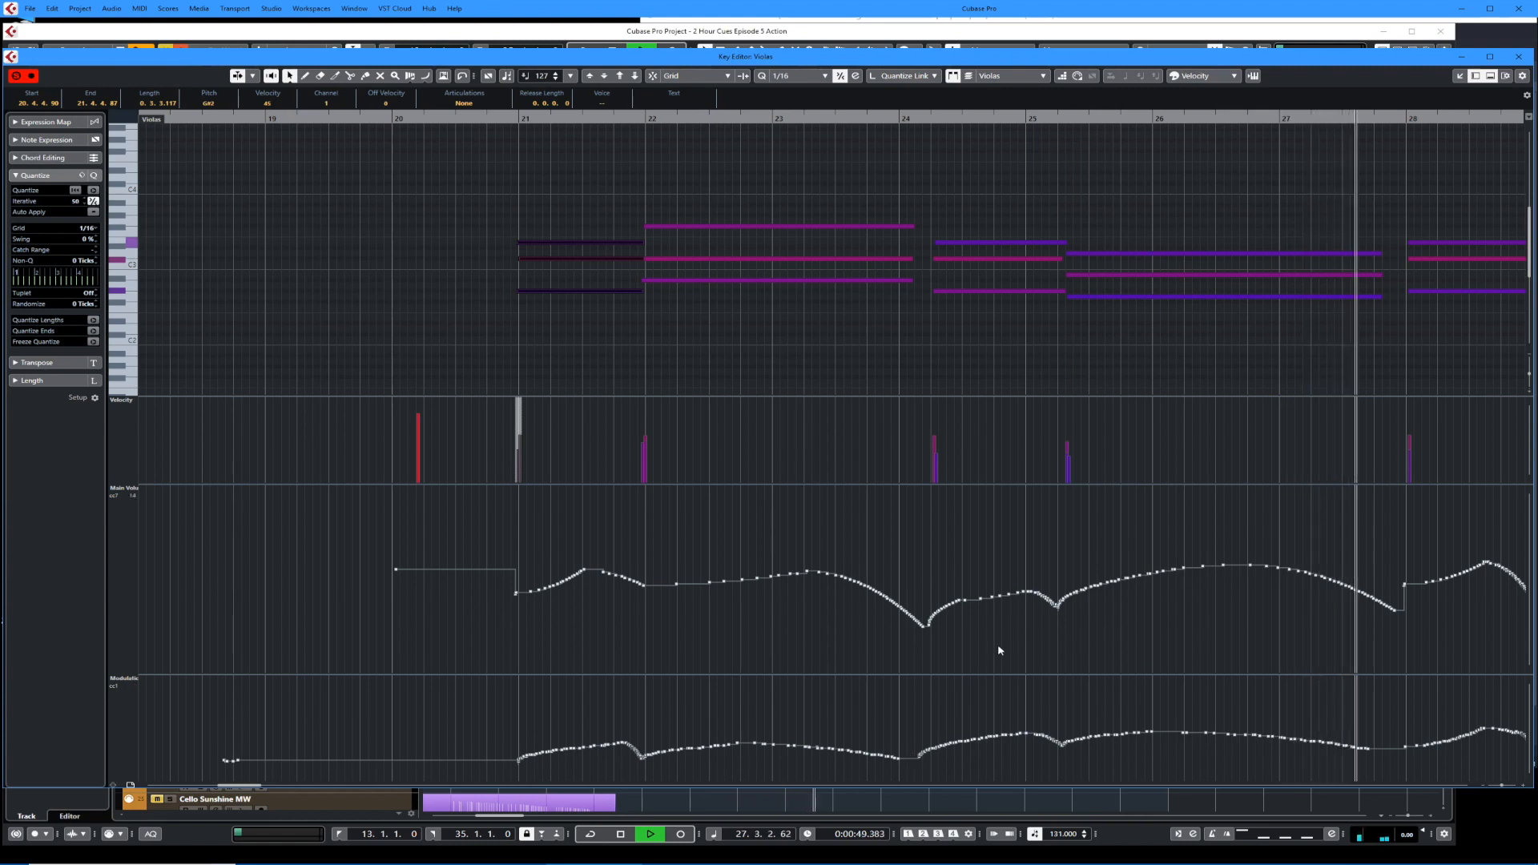
{"action": "scroll", "coordinate": [1006, 606], "scroll_direction": "right", "scroll_amount": 10}
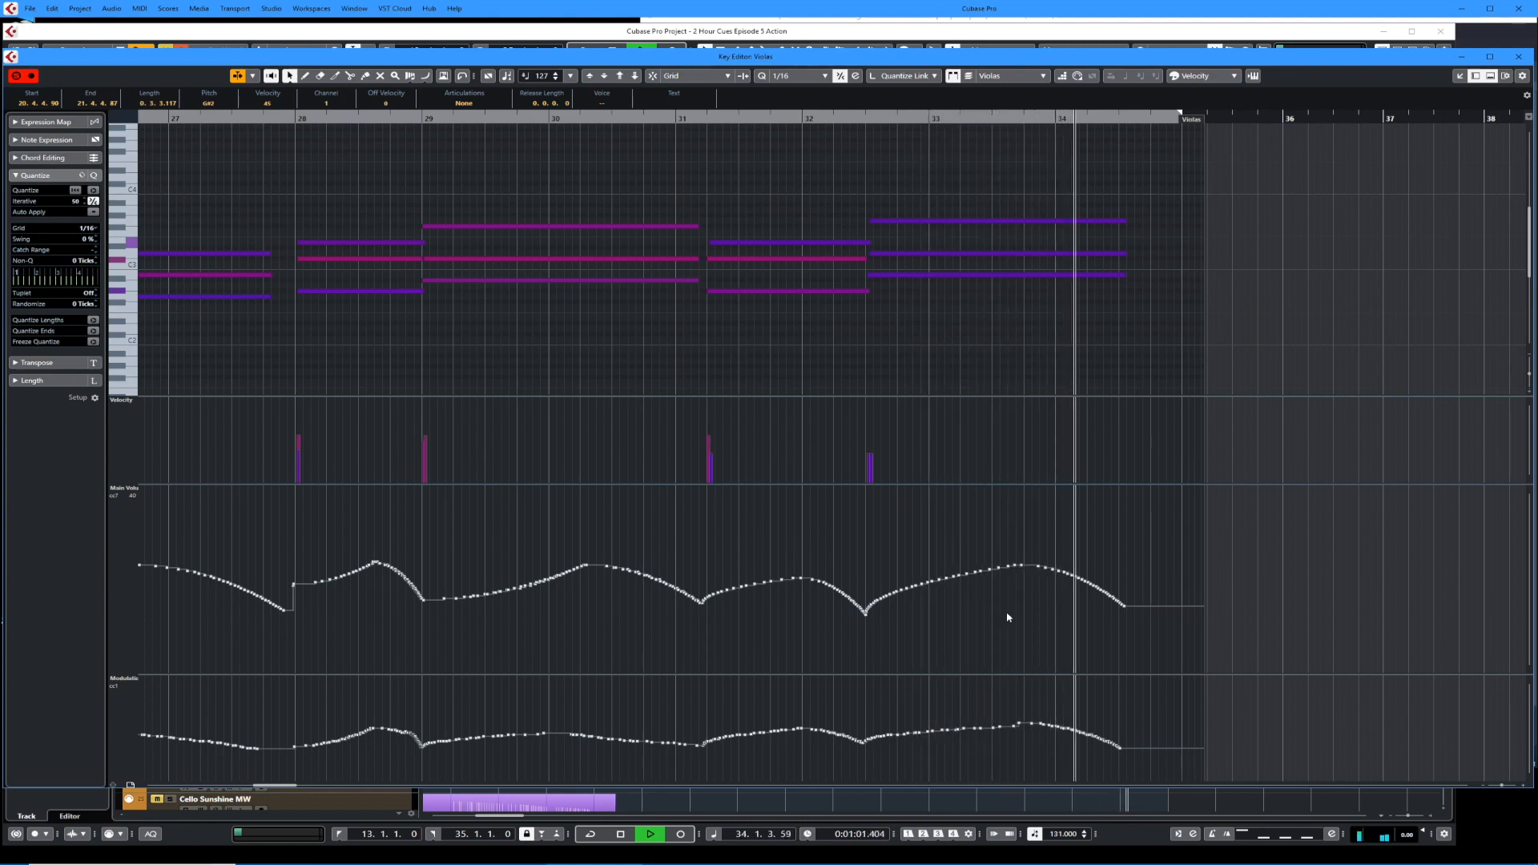
{"action": "scroll", "coordinate": [624, 607], "scroll_direction": "left", "scroll_amount": 10}
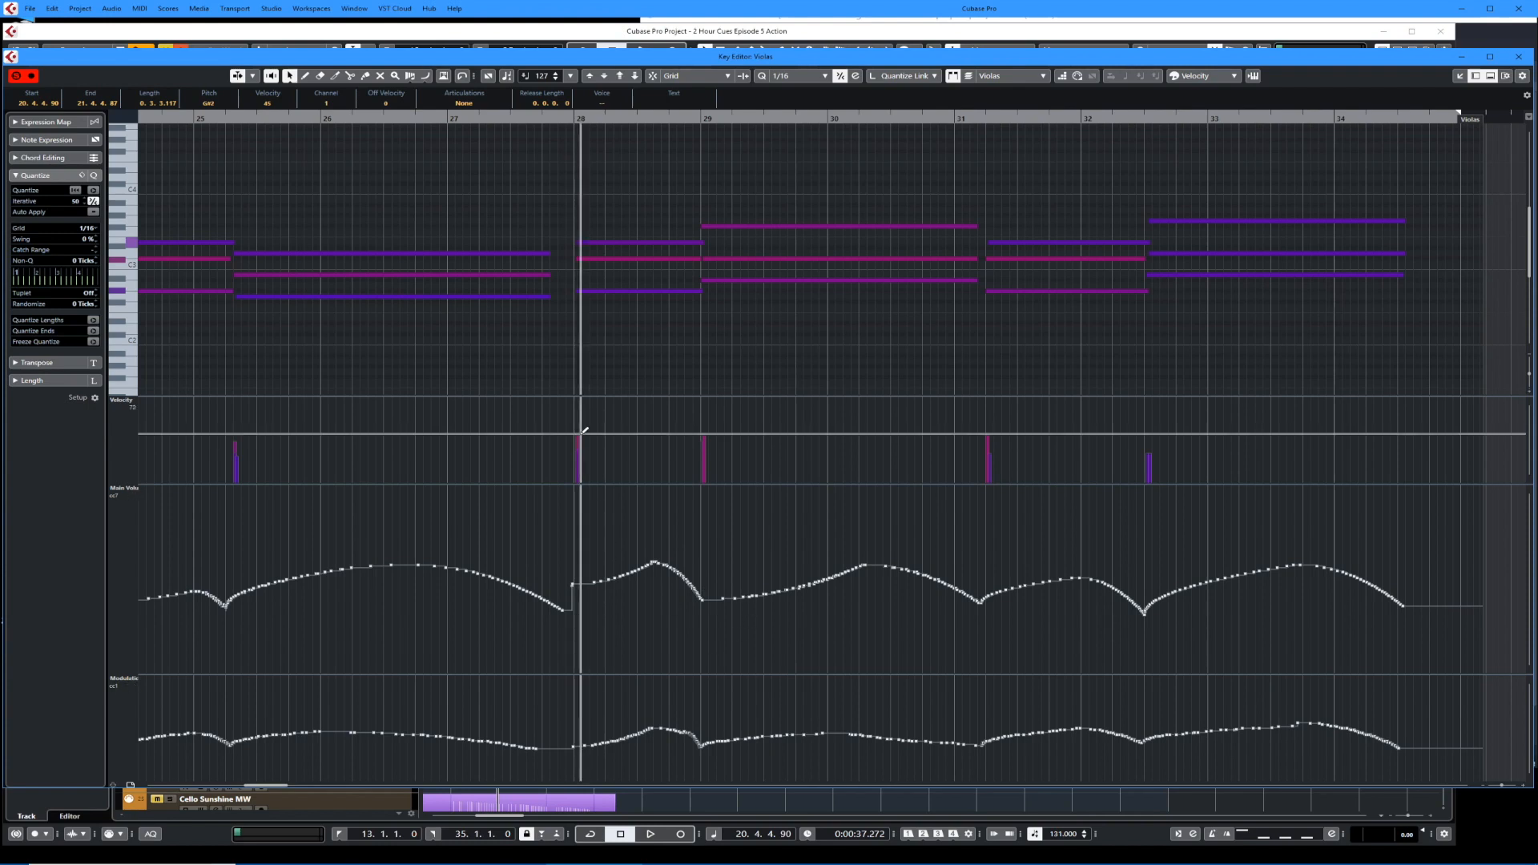
{"action": "key", "text": "Escape"}
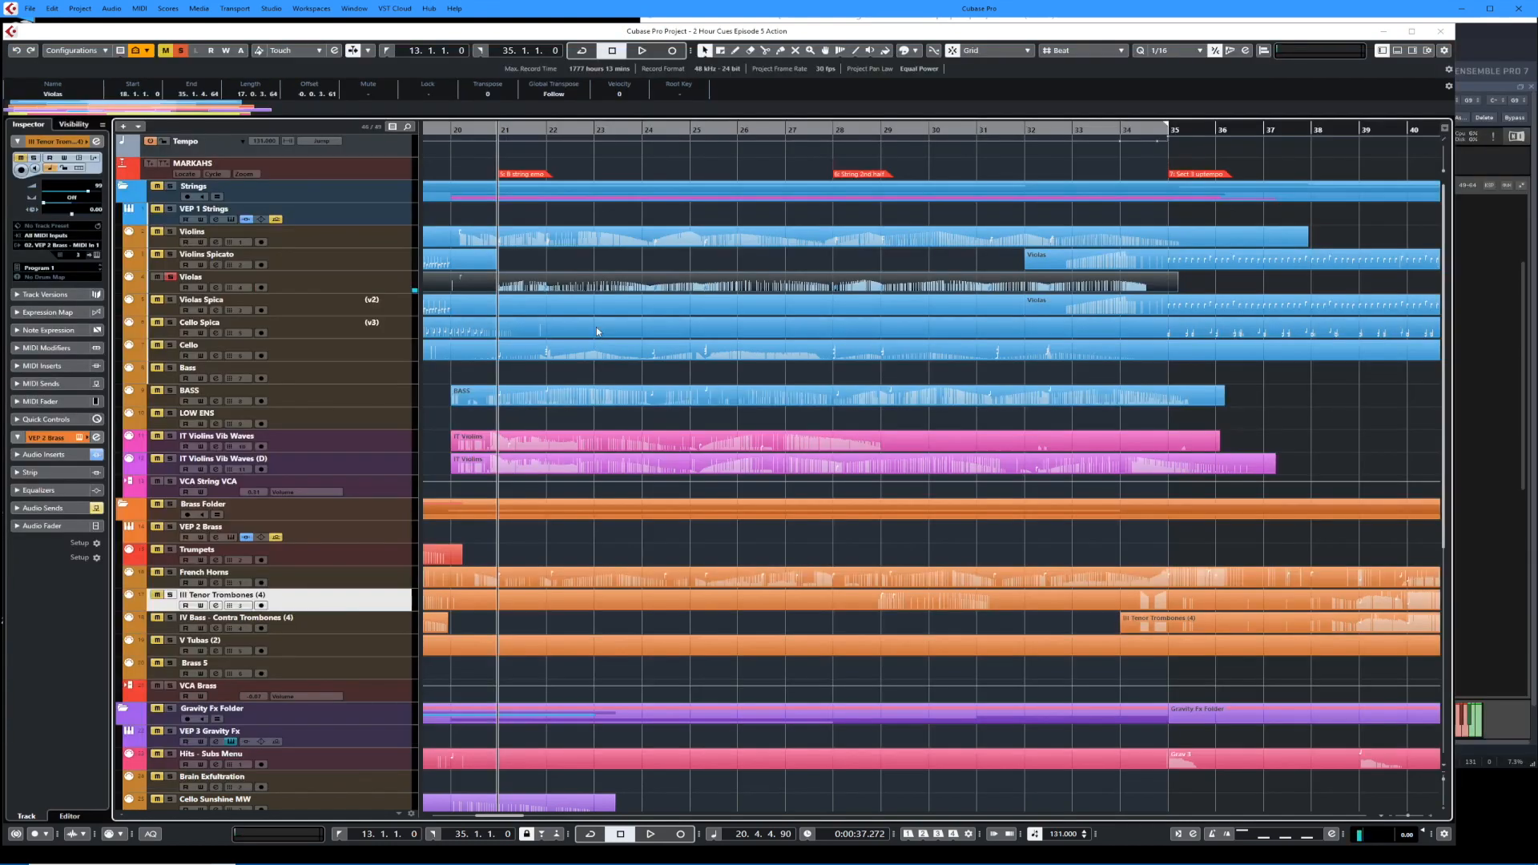
Solo Violins, open its part in the Key Editor, and follow its chords and volume and modulation curves through bar 34 during playback.
{"action": "left_click", "coordinate": [172, 232]}
{"action": "double_click", "coordinate": [525, 232]}
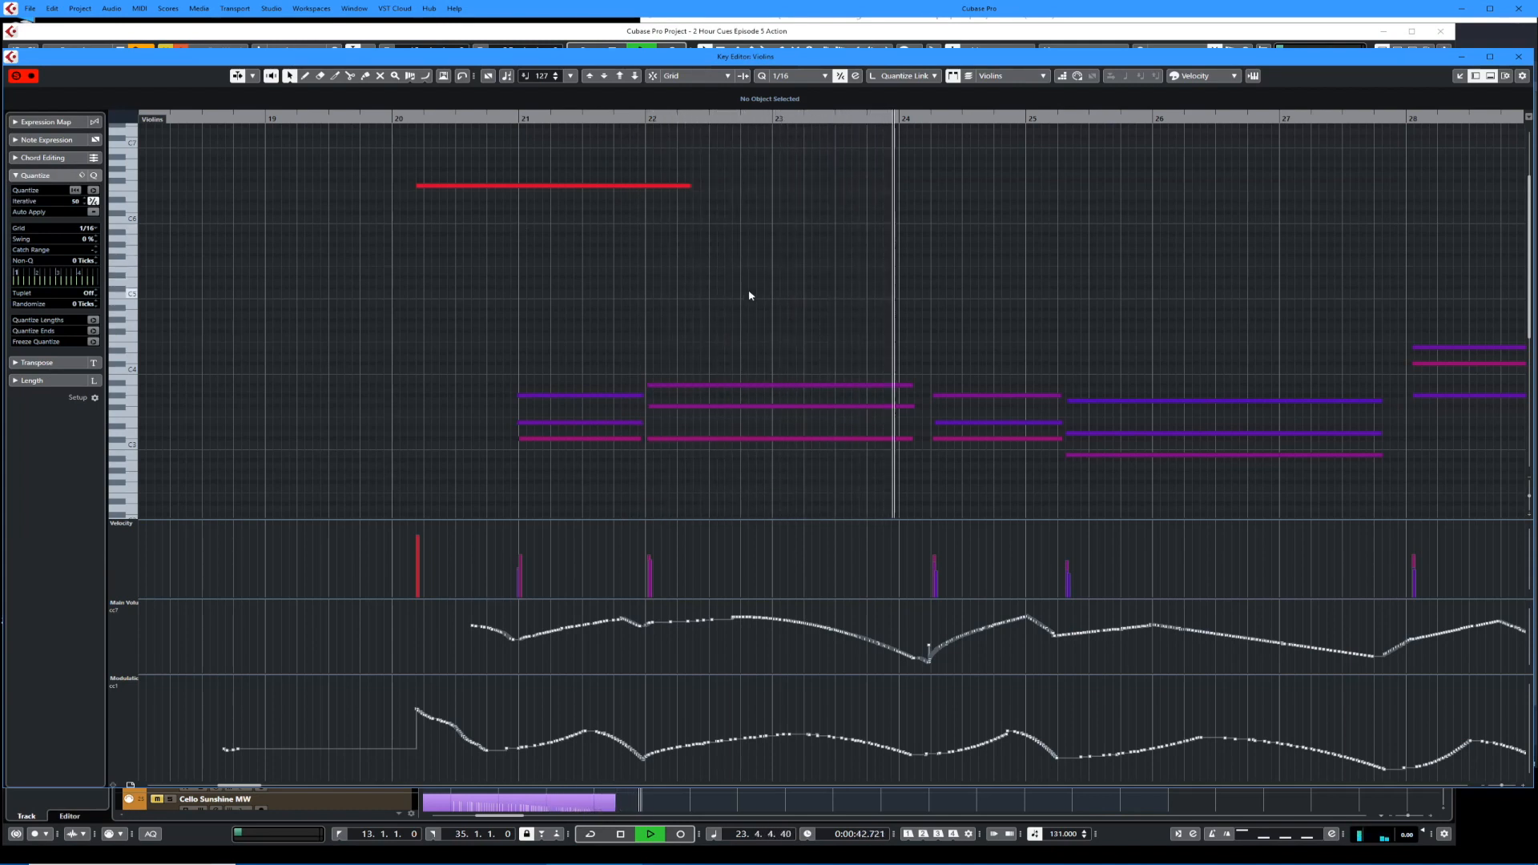
{"action": "key", "text": "f"}
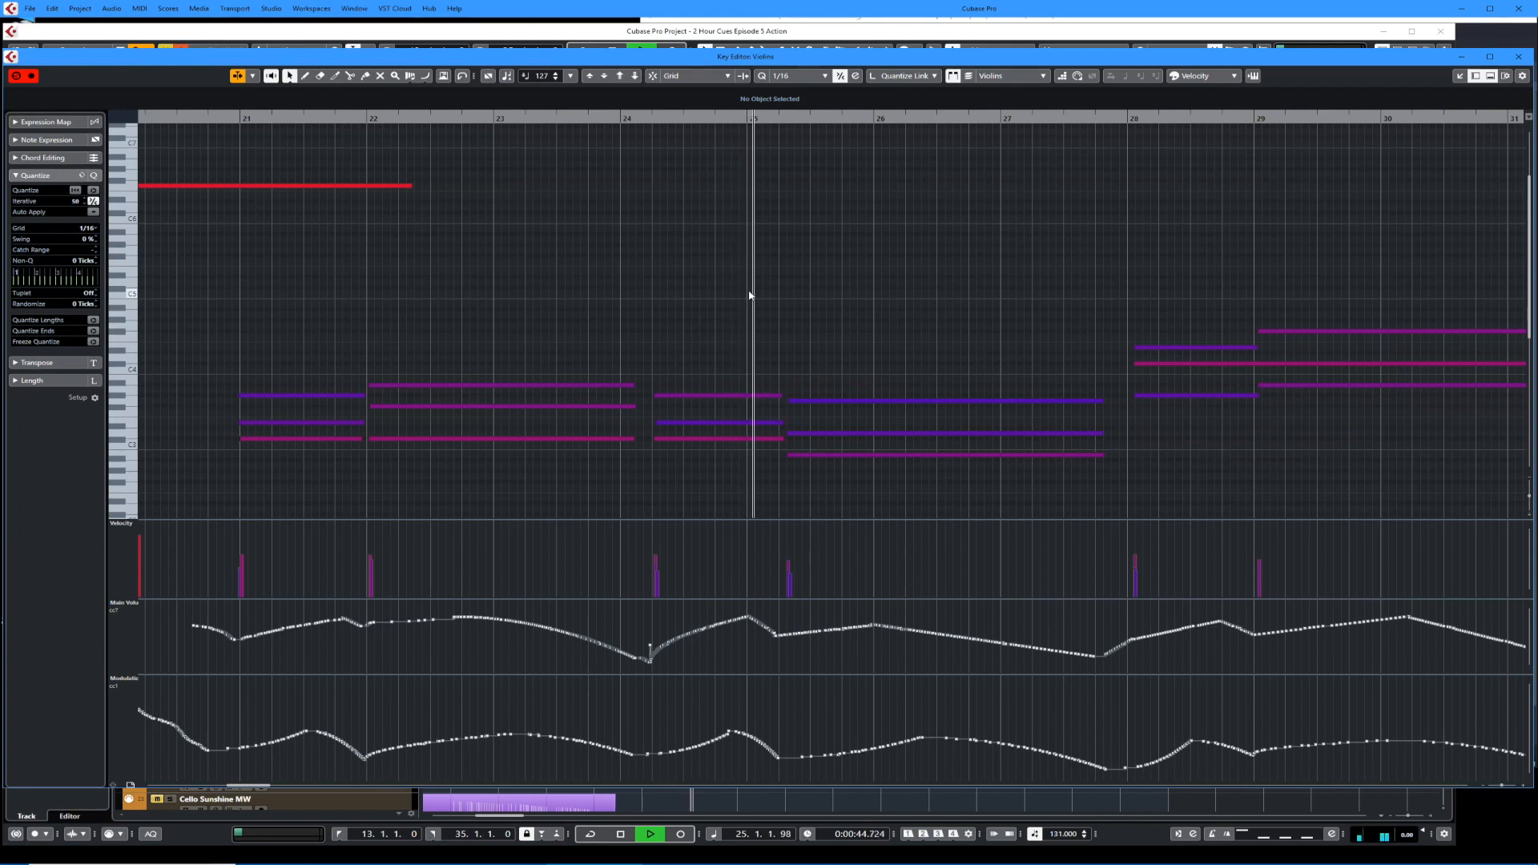
{"action": "scroll", "coordinate": [750, 296], "scroll_direction": "down", "scroll_amount": 3}
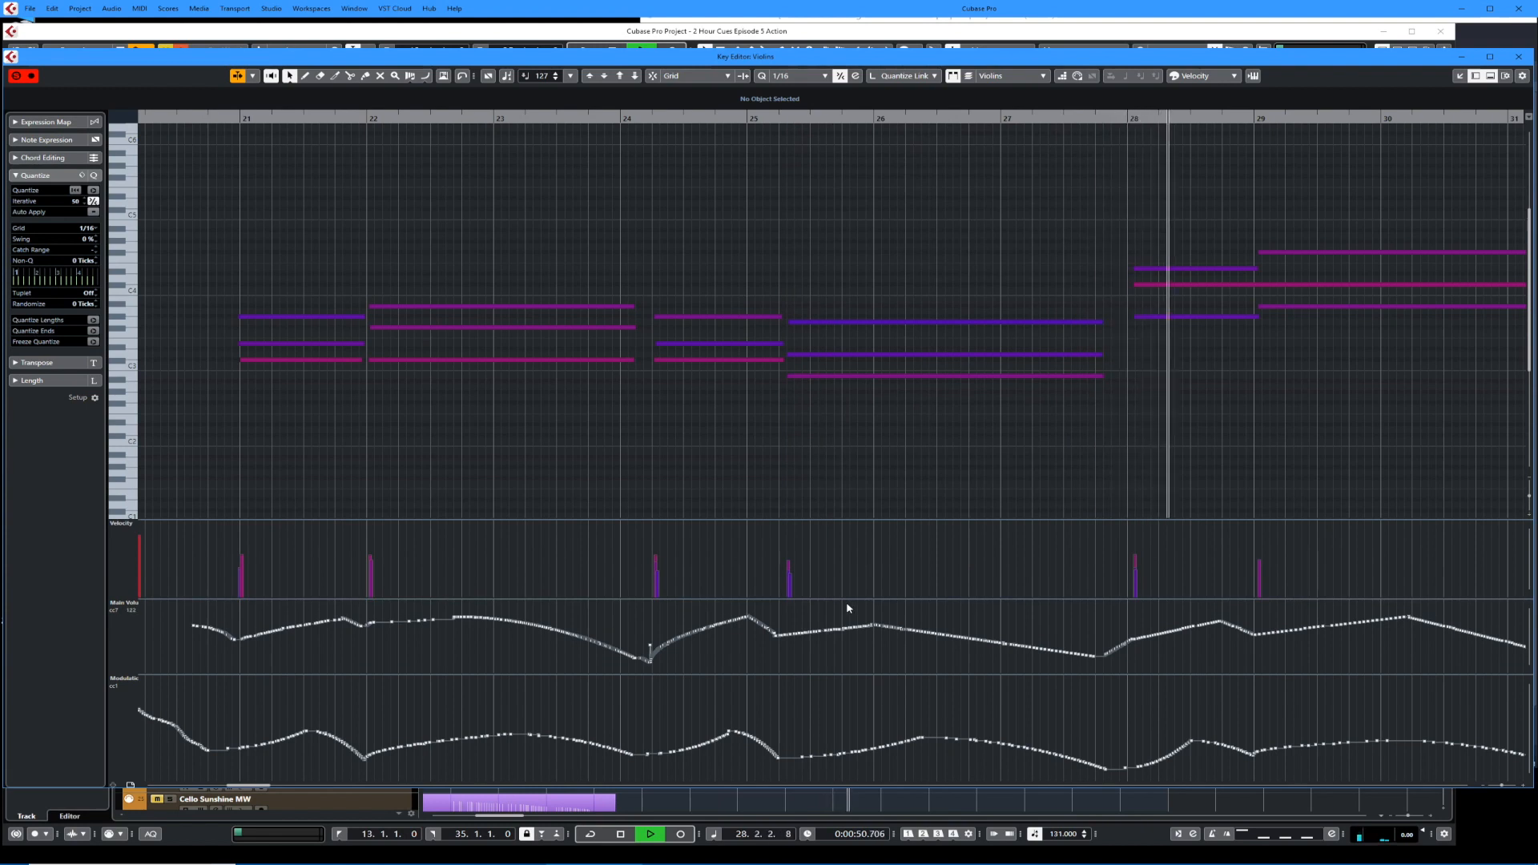
{"action": "scroll", "coordinate": [878, 587], "scroll_direction": "right", "scroll_amount": 1}
{"action": "scroll", "coordinate": [878, 586], "scroll_direction": "right", "scroll_amount": 3}
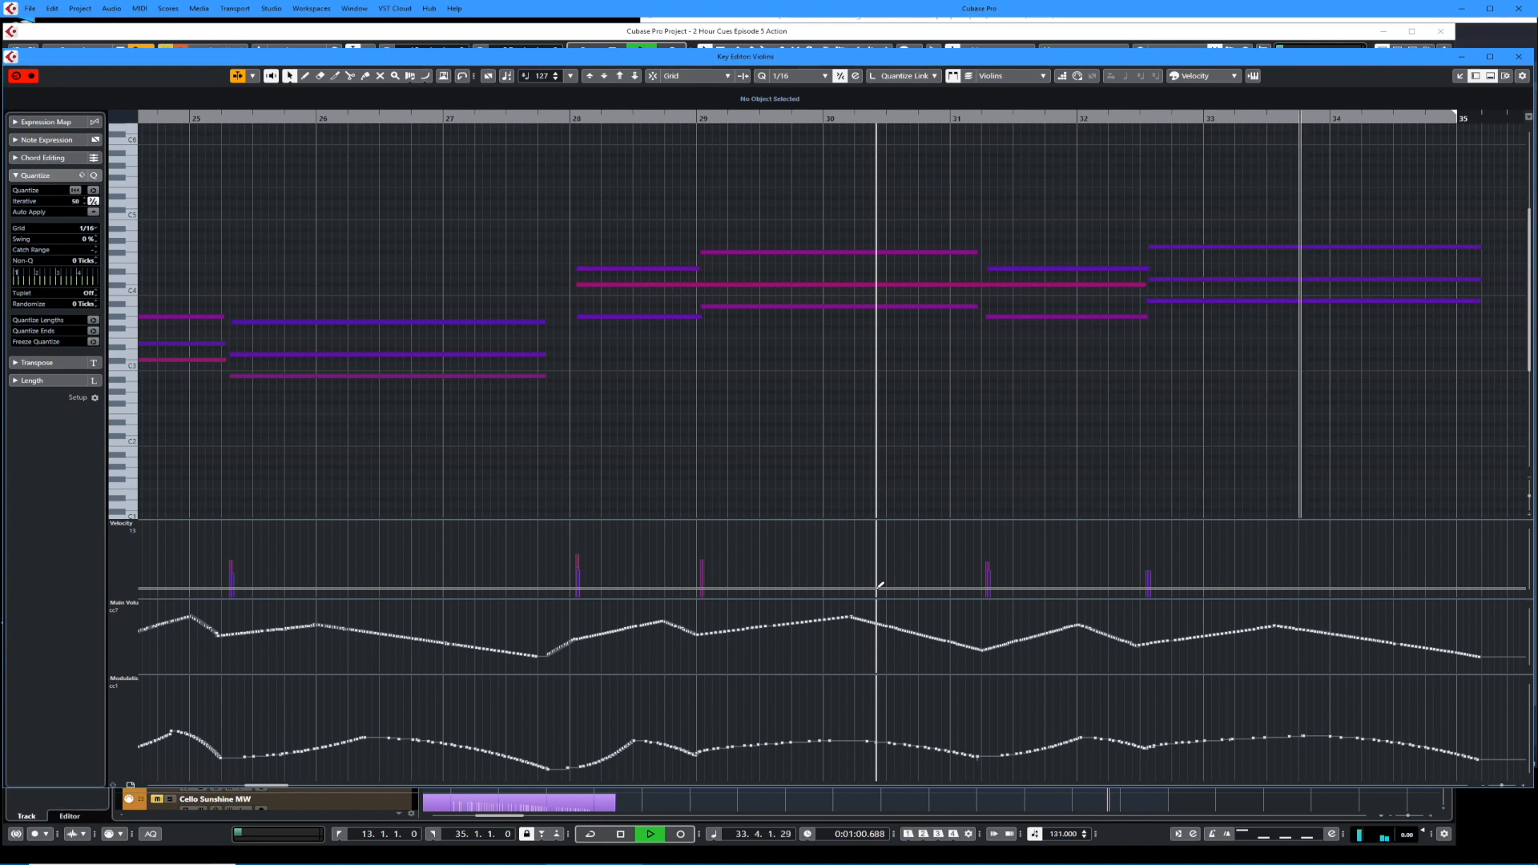
Return to the project, add Violas and Cello to the soloed Violins, and audition them with the Cello part selected.
{"action": "key", "text": "Return"}
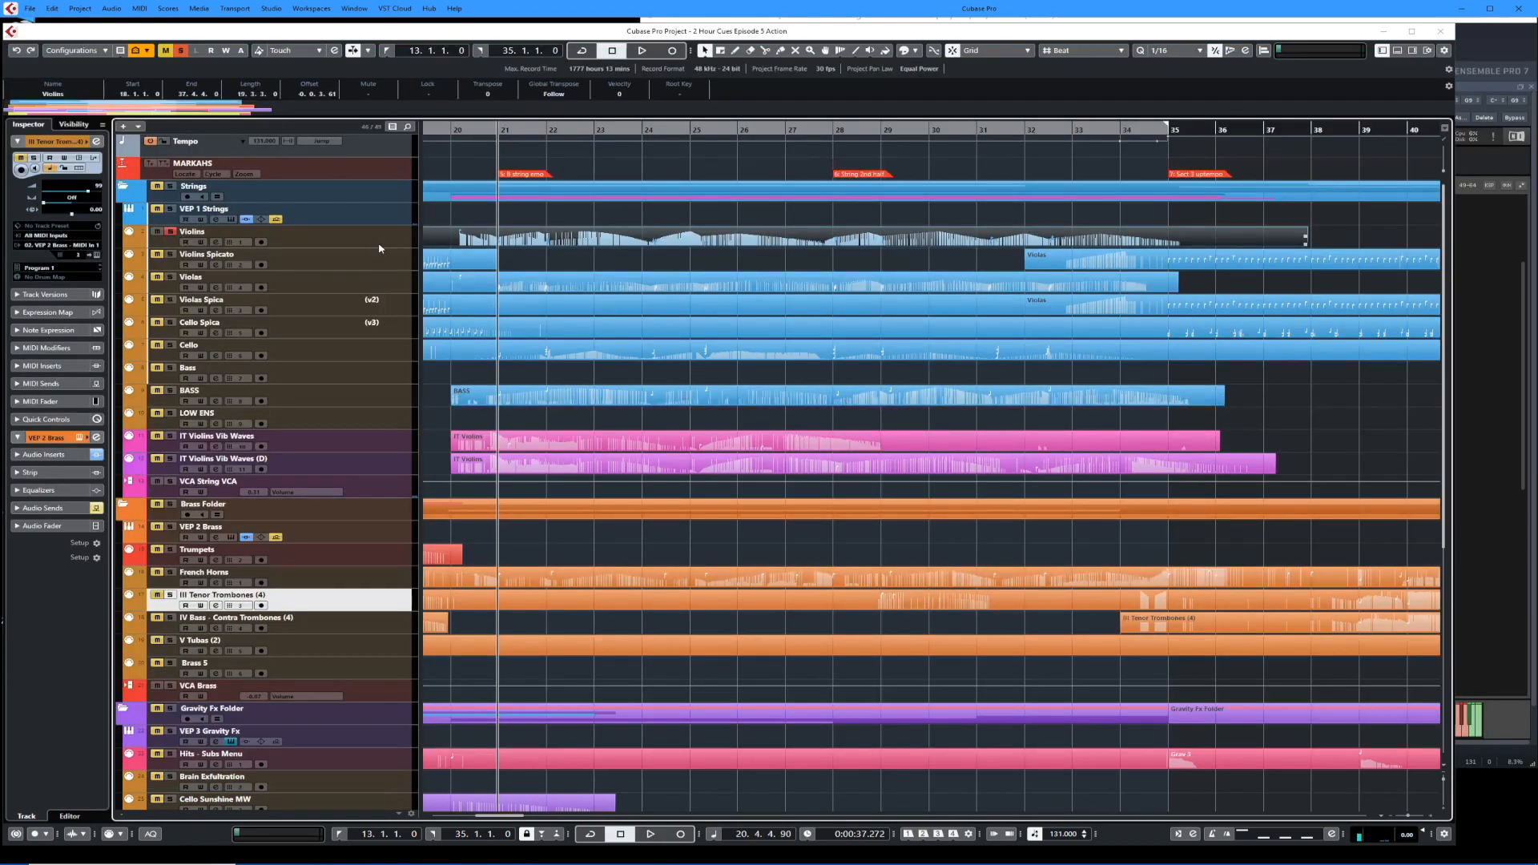
{"action": "left_click", "coordinate": [171, 278]}
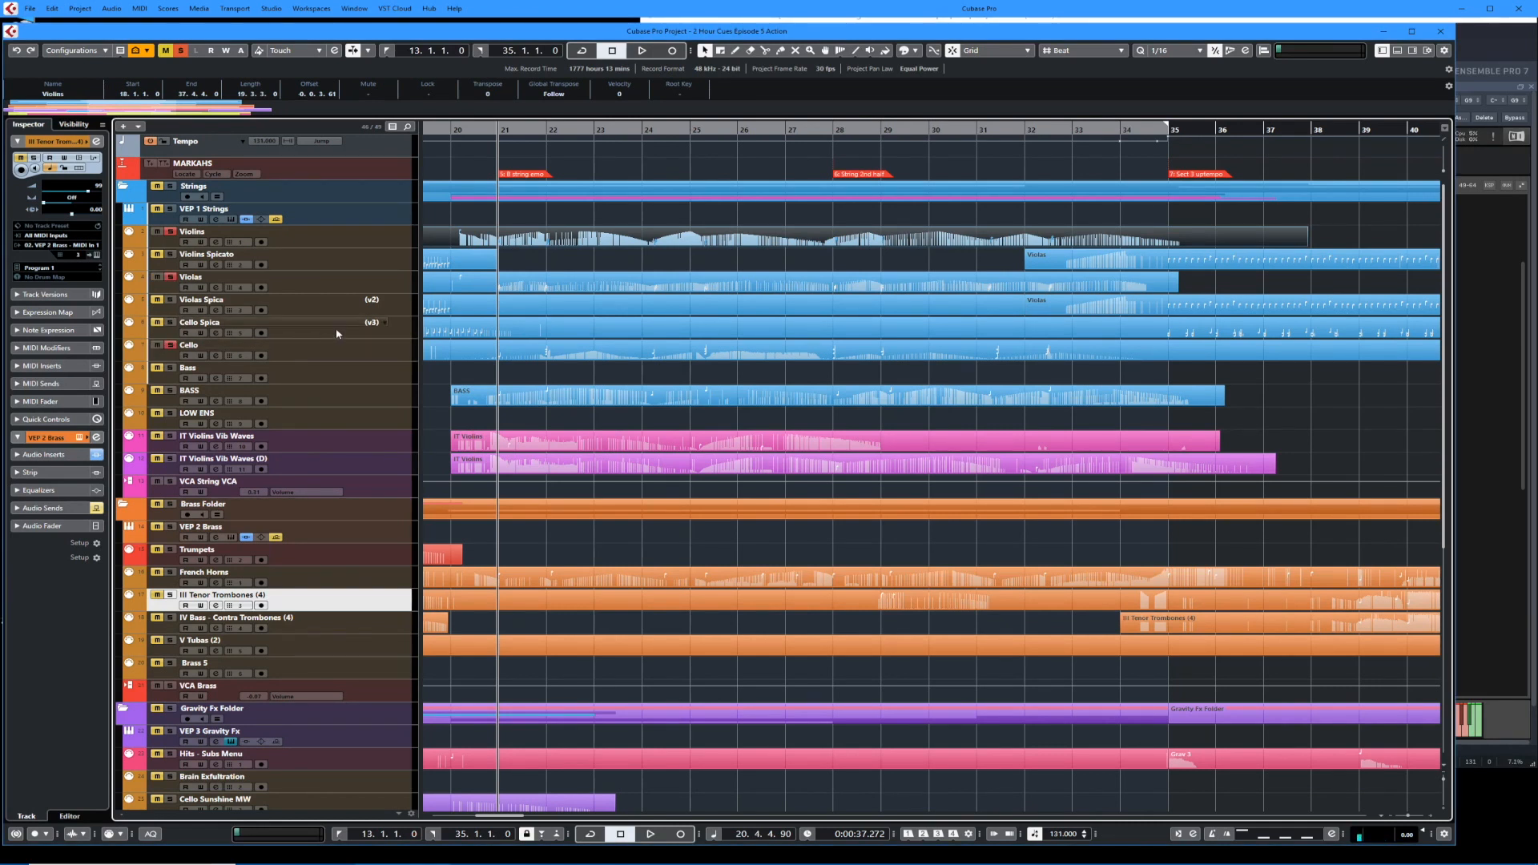
{"action": "key", "text": "space"}
{"action": "left_click", "coordinate": [531, 355]}
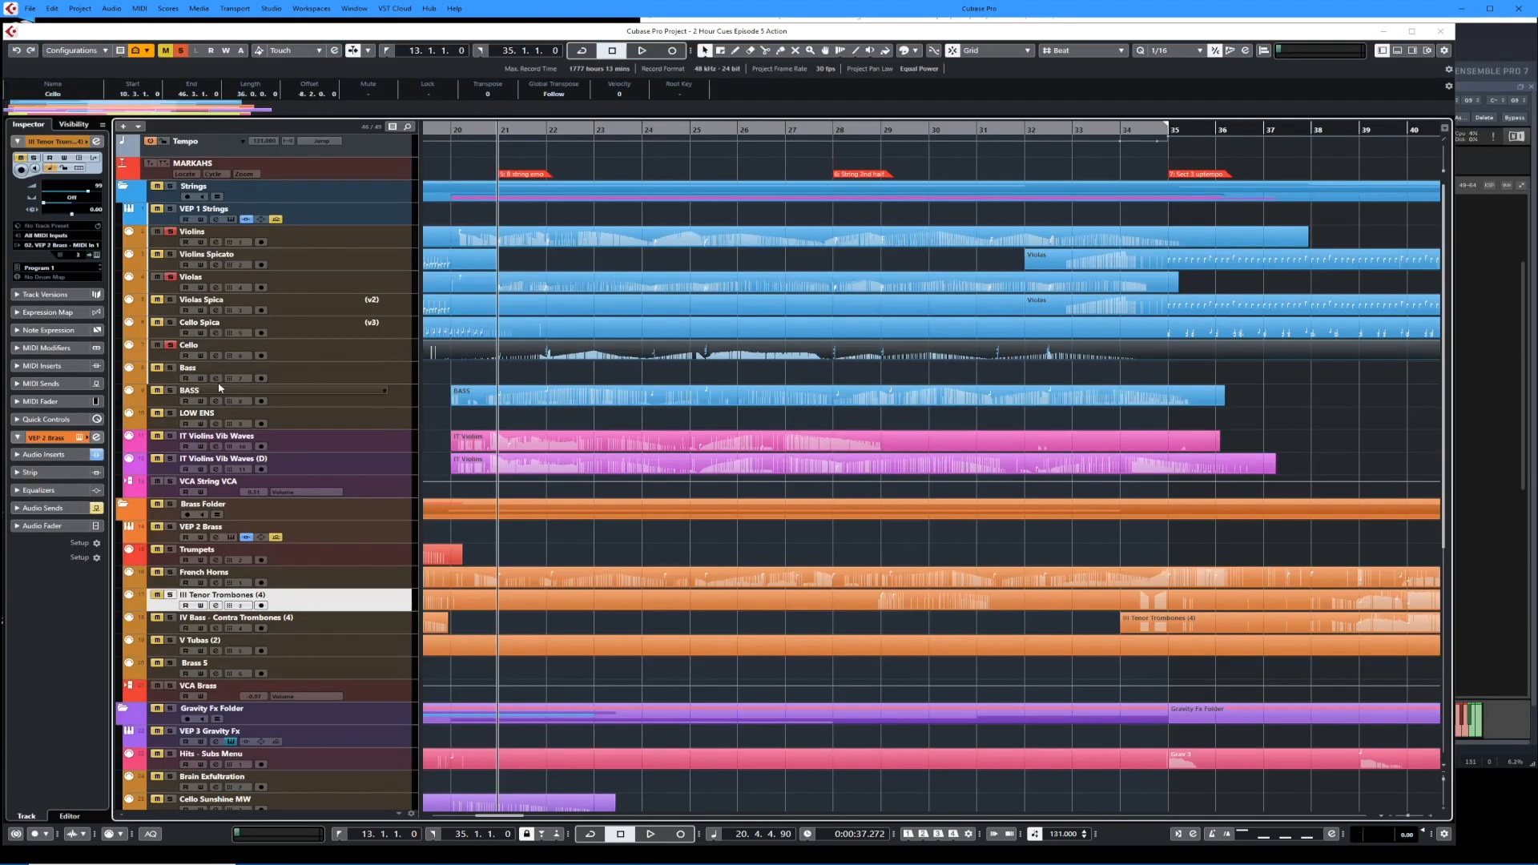
Add the BASS track to the soloed strings, select its part, and audition the combined lines.
{"action": "left_click", "coordinate": [171, 390]}
{"action": "left_click", "coordinate": [528, 403]}
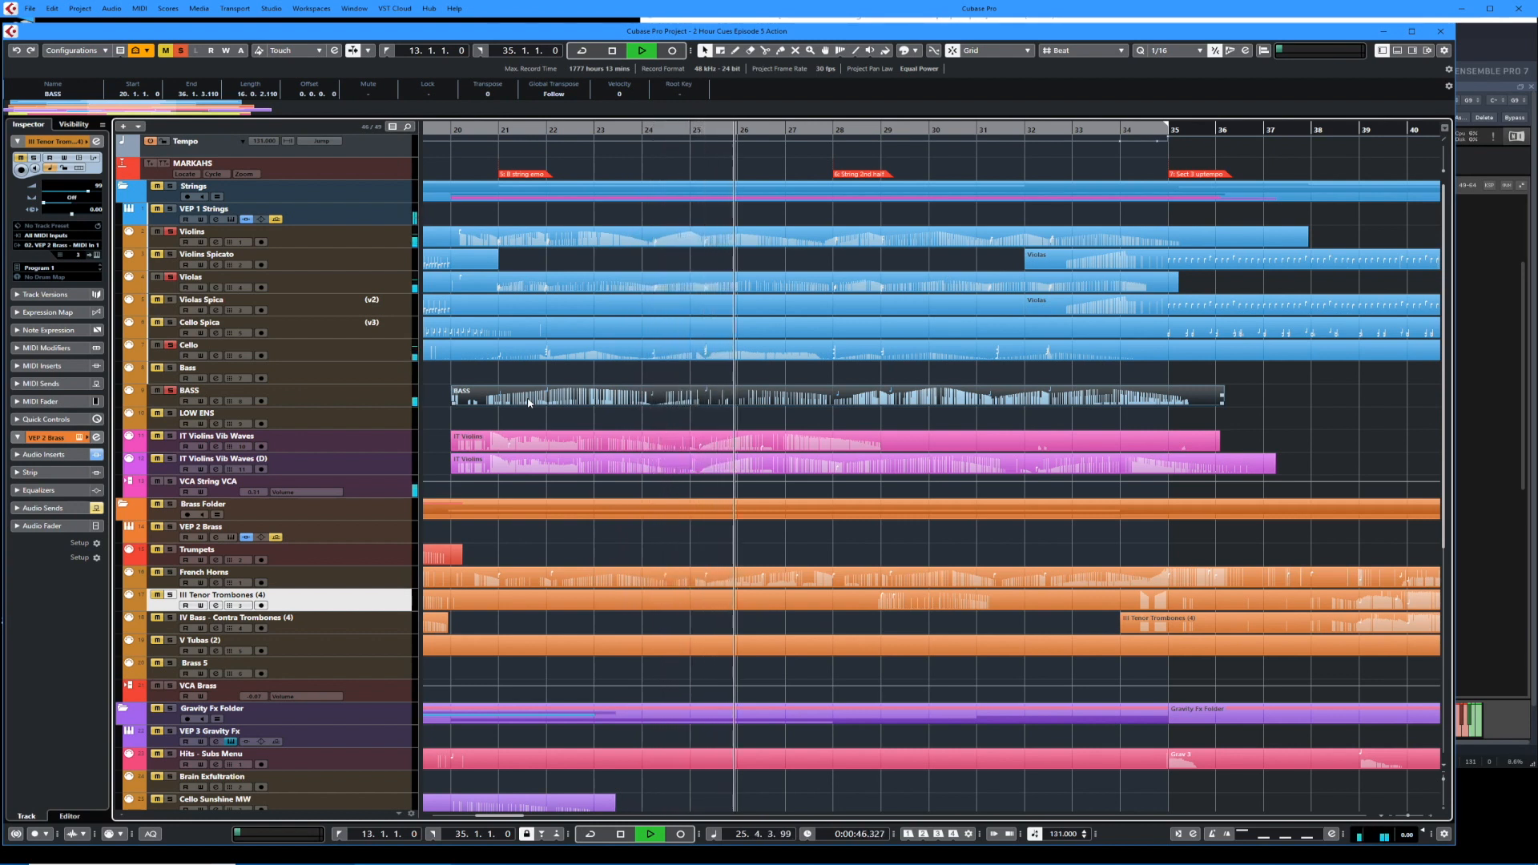
{"action": "key", "text": "space"}
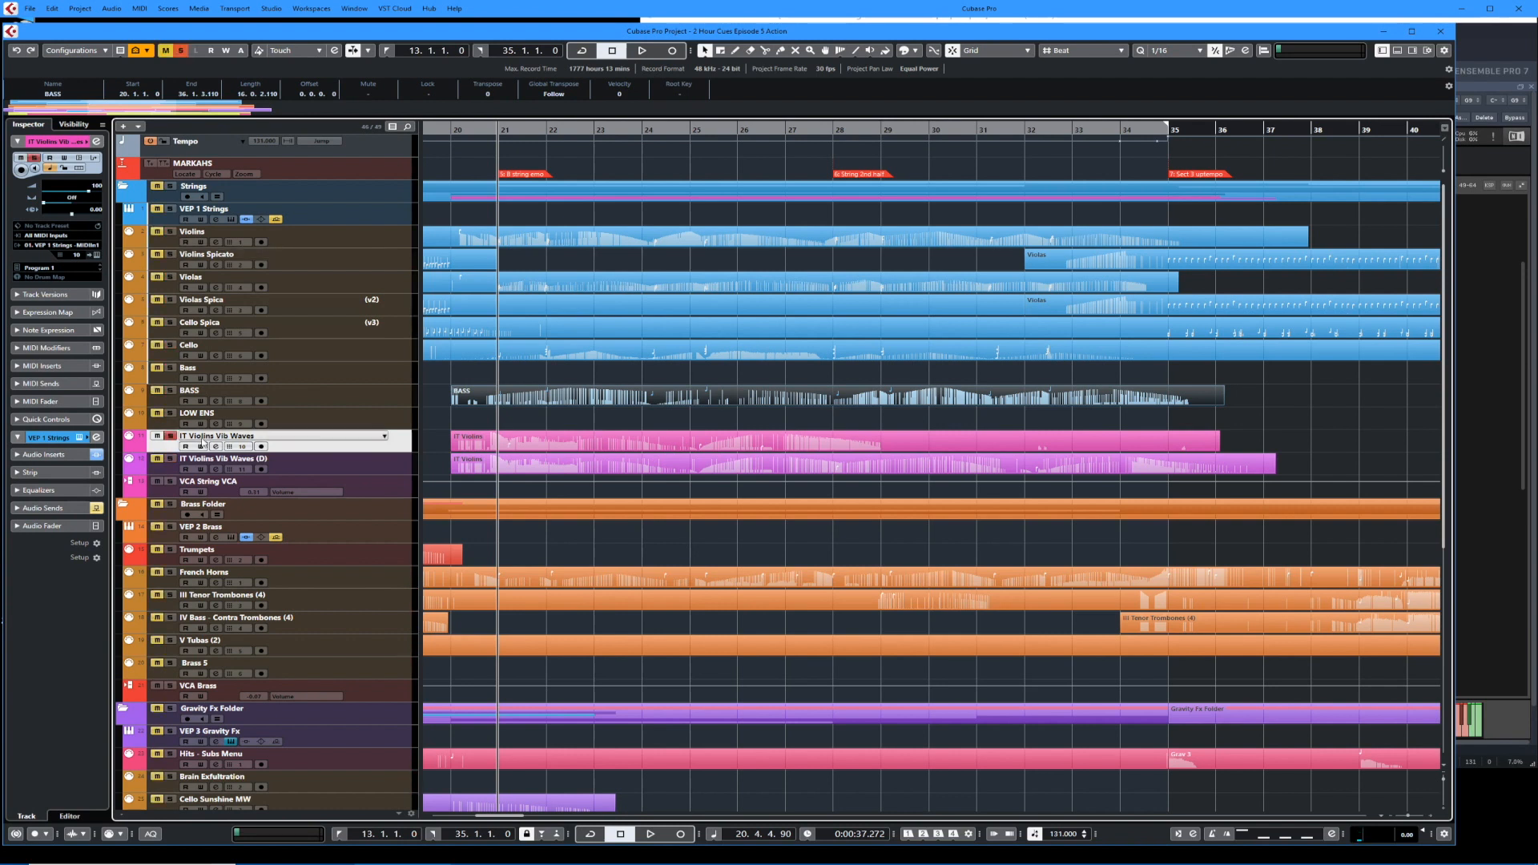
Inspect the IT Violins Vib Waves part and its Violins - Textures 2 instrument in Vienna Ensemble Pro's Strings instance, and return to Cubase.
{"action": "double_click", "coordinate": [494, 440]}
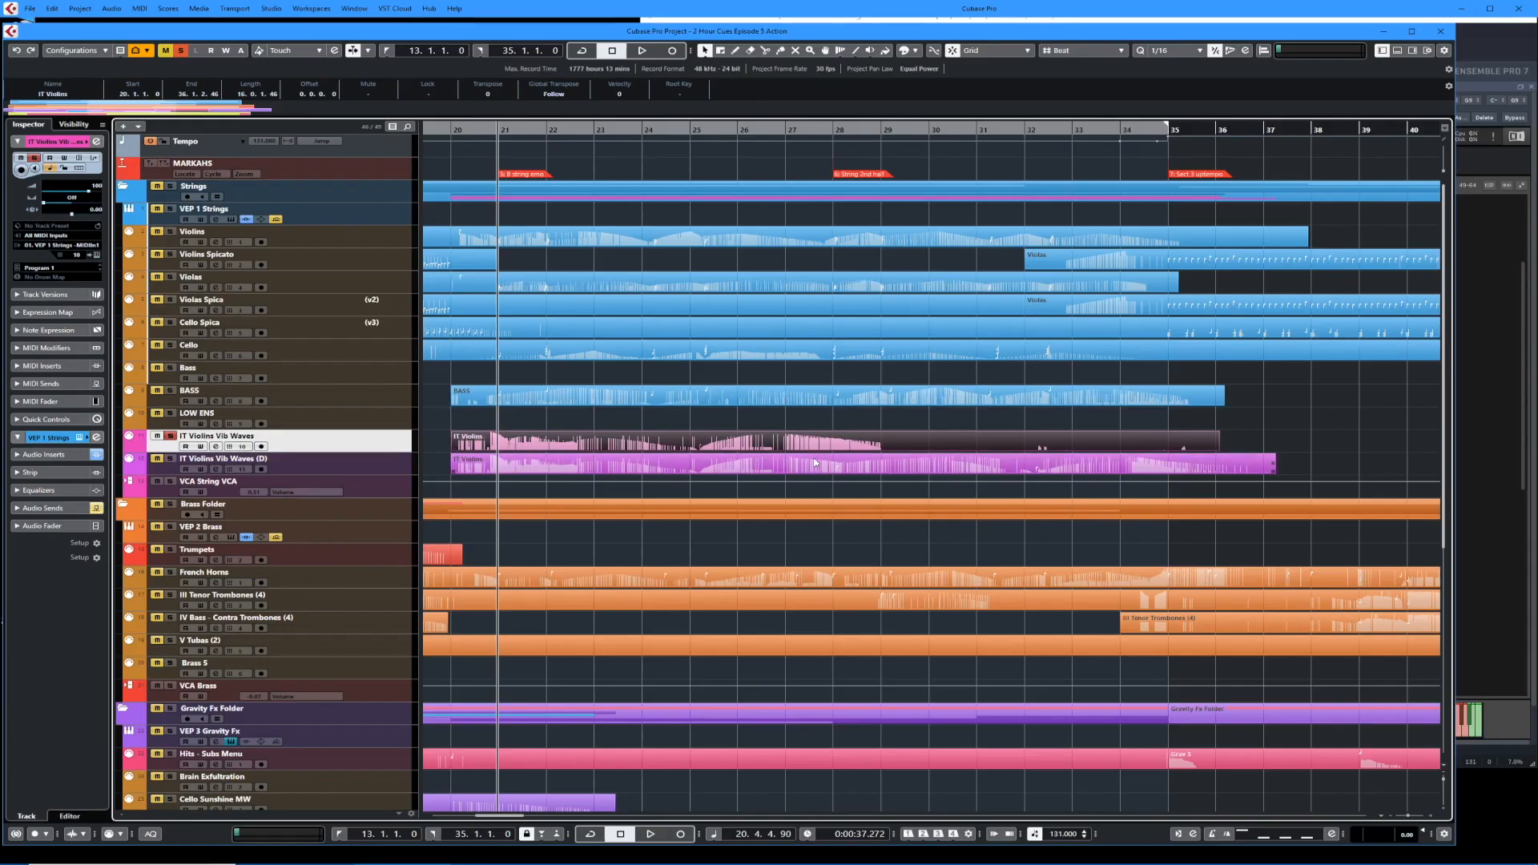
{"action": "key", "text": "alt+Tab"}
{"action": "left_click", "coordinate": [703, 51]}
{"action": "scroll", "coordinate": [1522, 635], "scroll_direction": "down", "scroll_amount": 3}
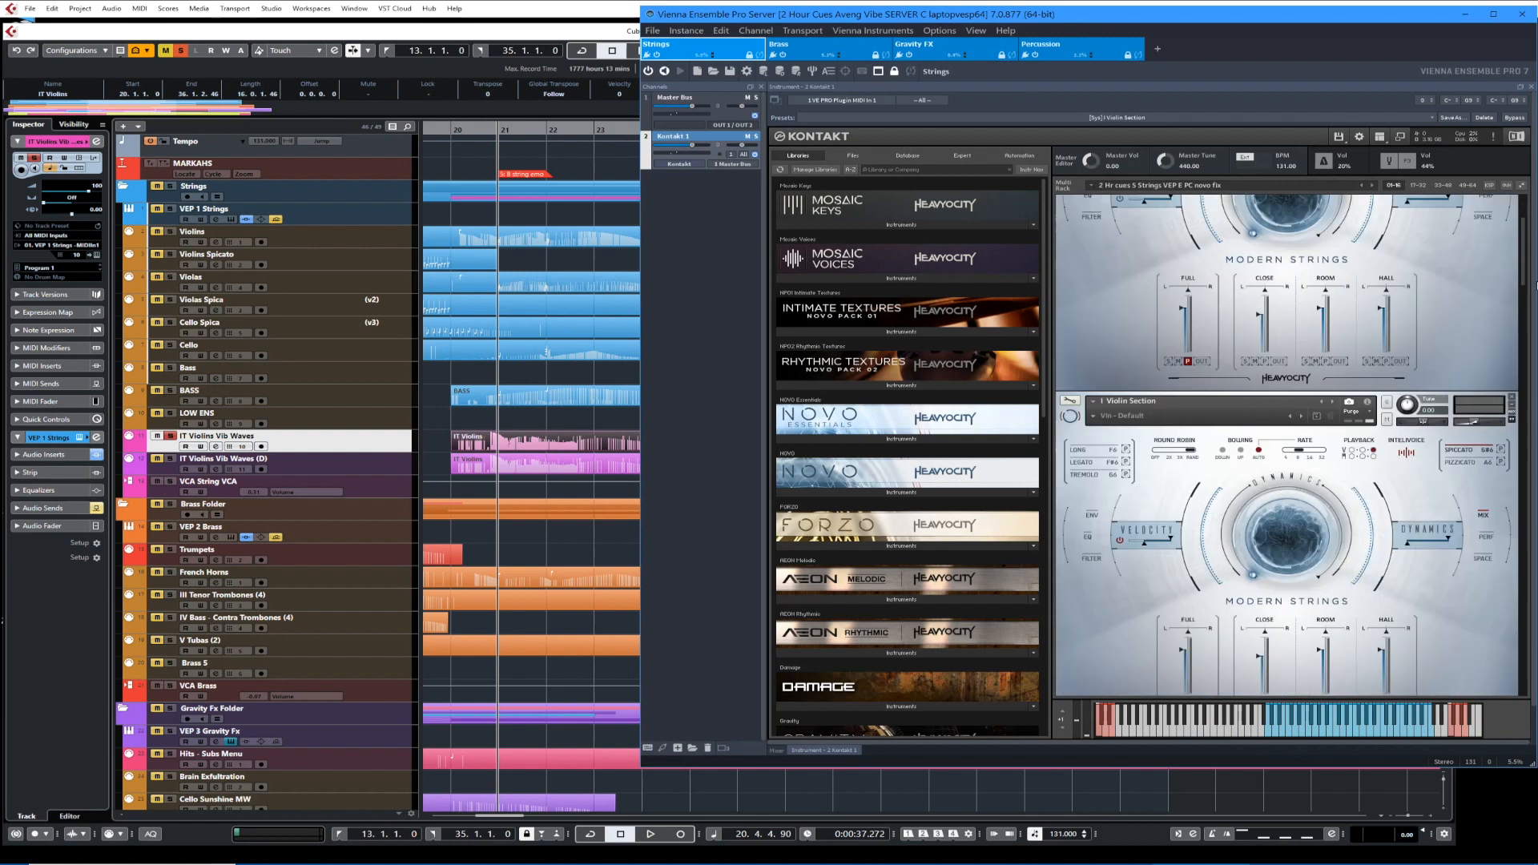
{"action": "left_click_drag", "start_coordinate": [1522, 636], "coordinate": [1520, 596]}
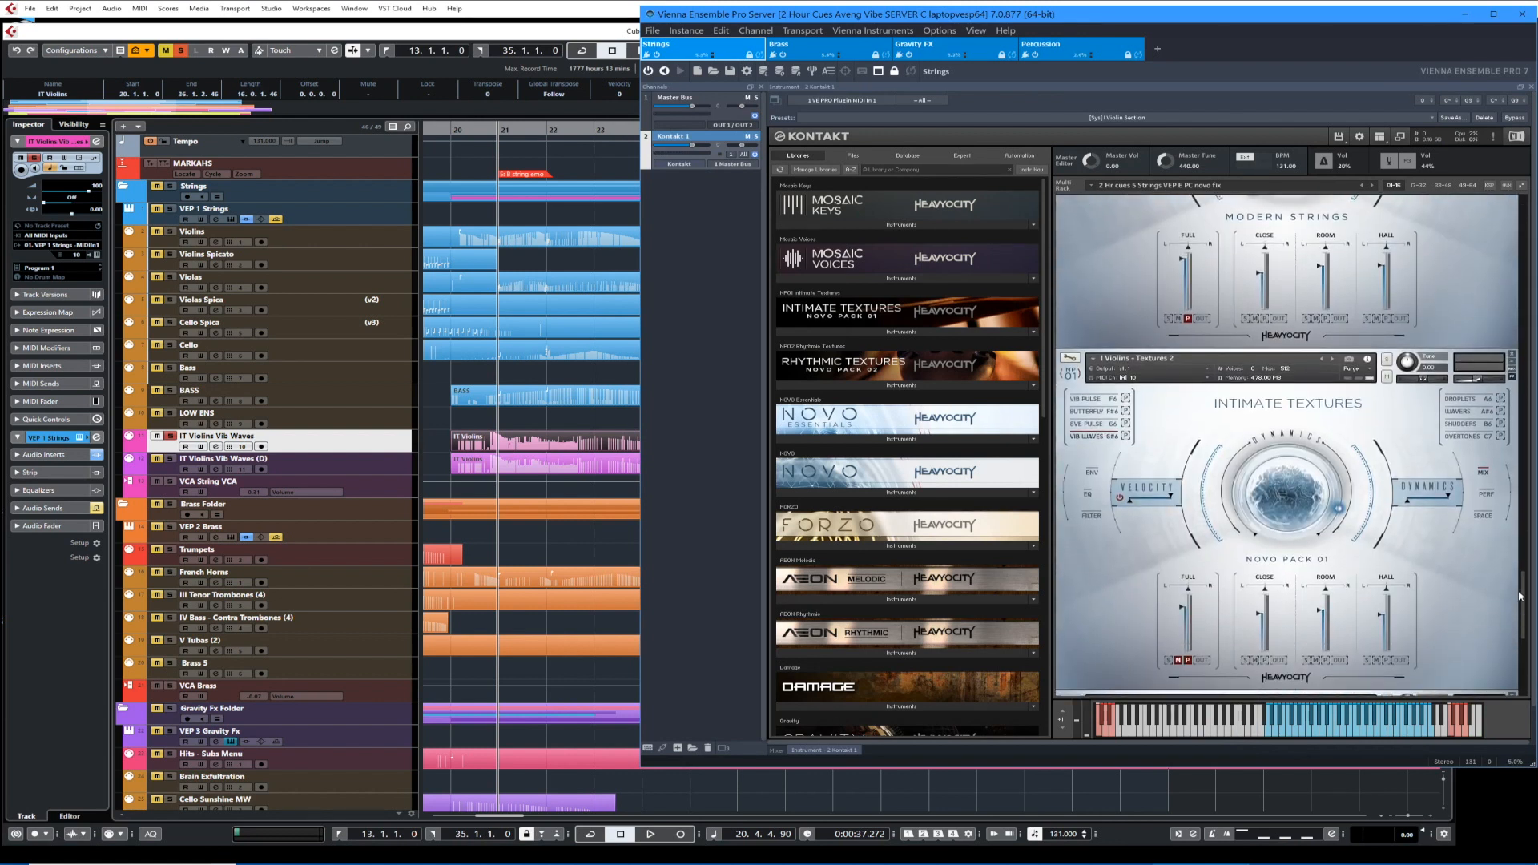
{"action": "left_click_drag", "start_coordinate": [1520, 597], "coordinate": [1515, 637]}
{"action": "key", "text": "alt+Tab"}
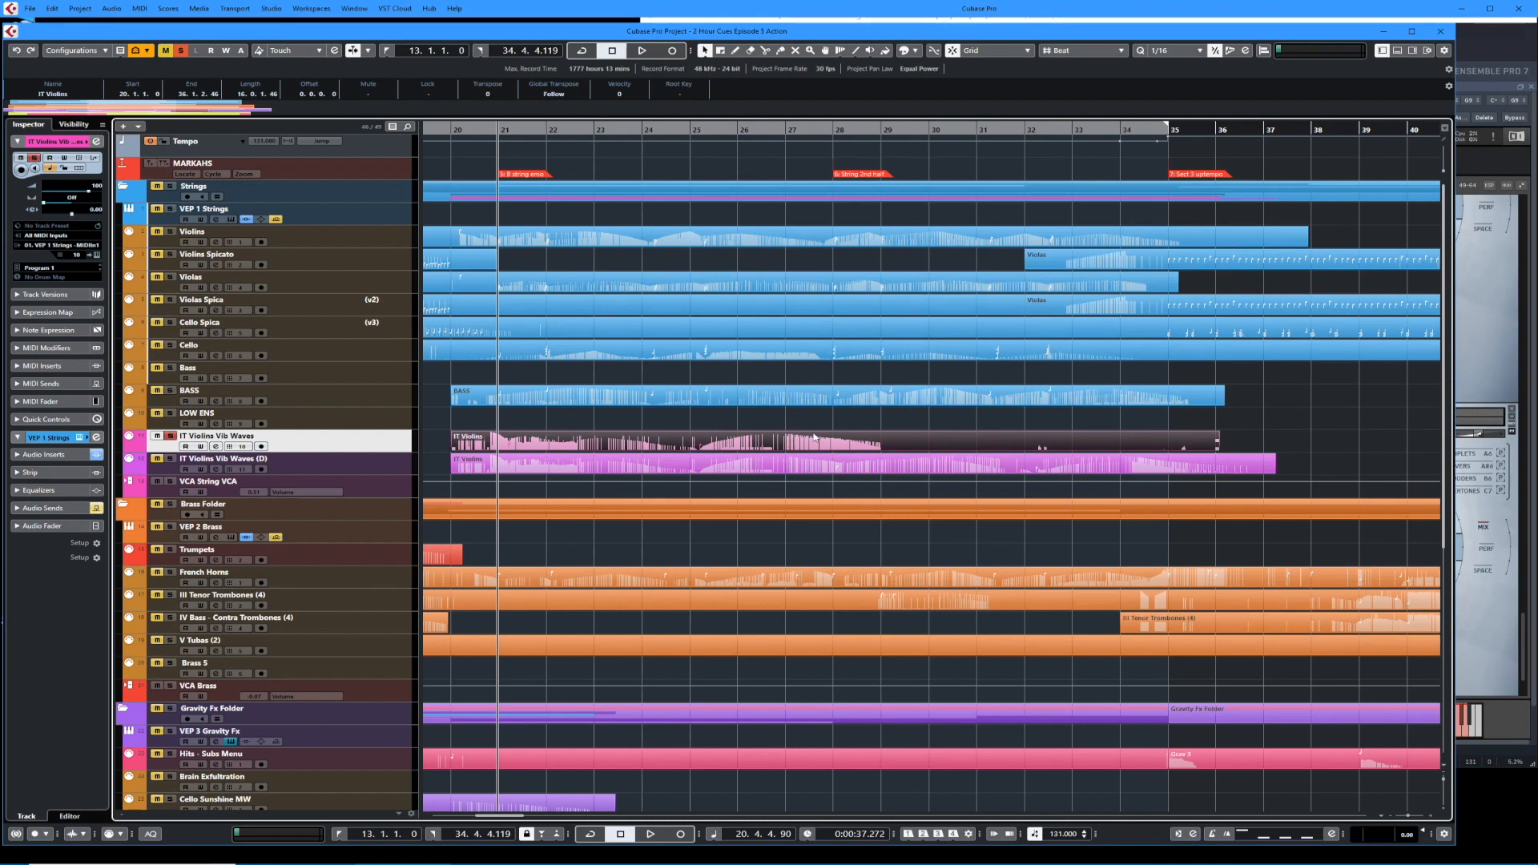
Audition IT Violins Vib Waves and IT Violins Vib Waves (D) together from bar 26.
{"action": "left_click", "coordinate": [860, 461]}
{"action": "left_click", "coordinate": [834, 443]}
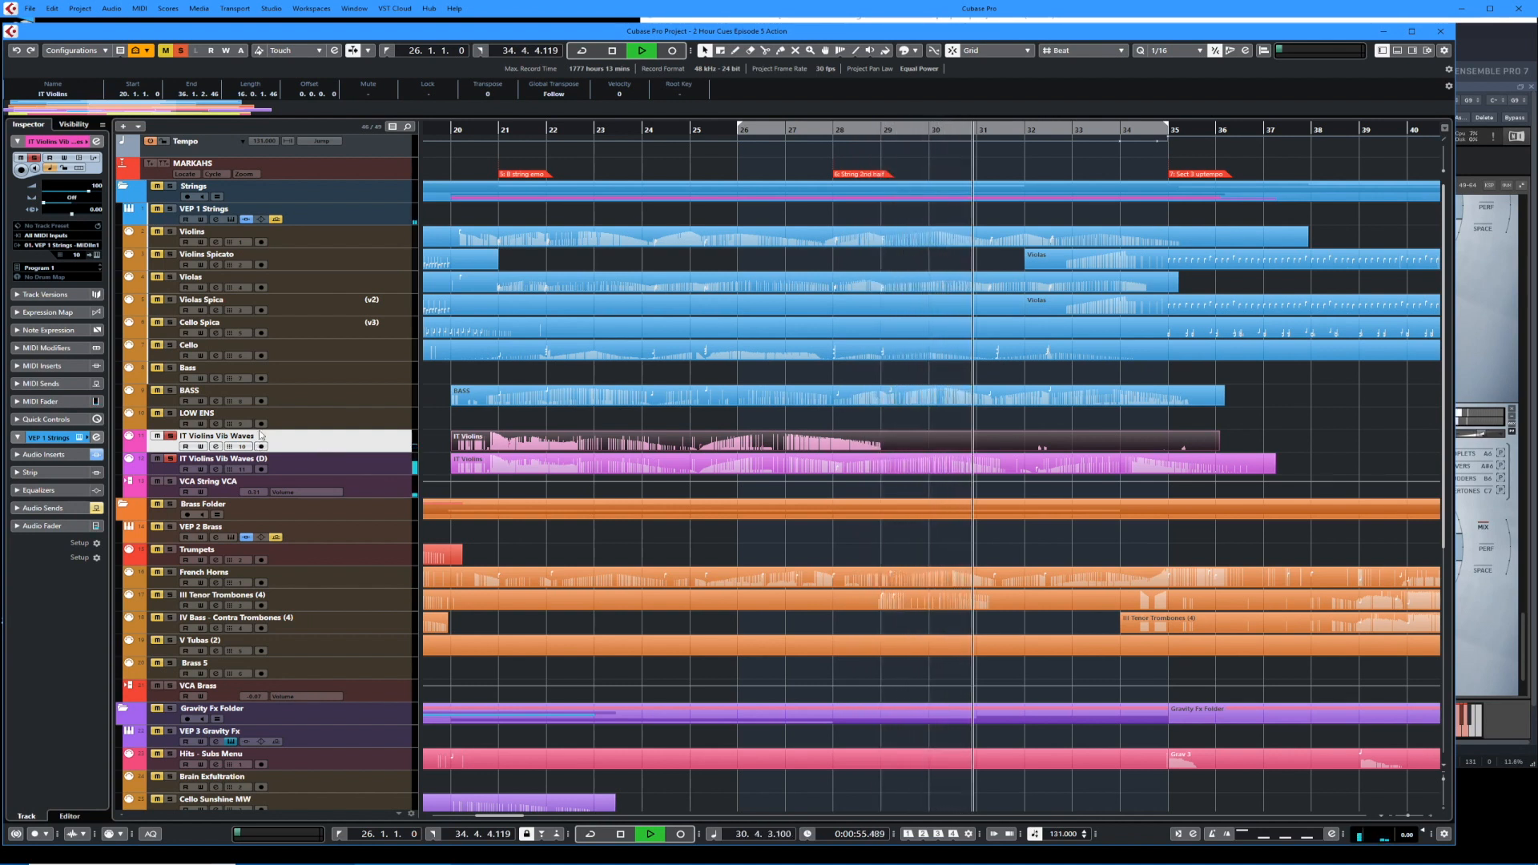
{"action": "key", "text": "space"}
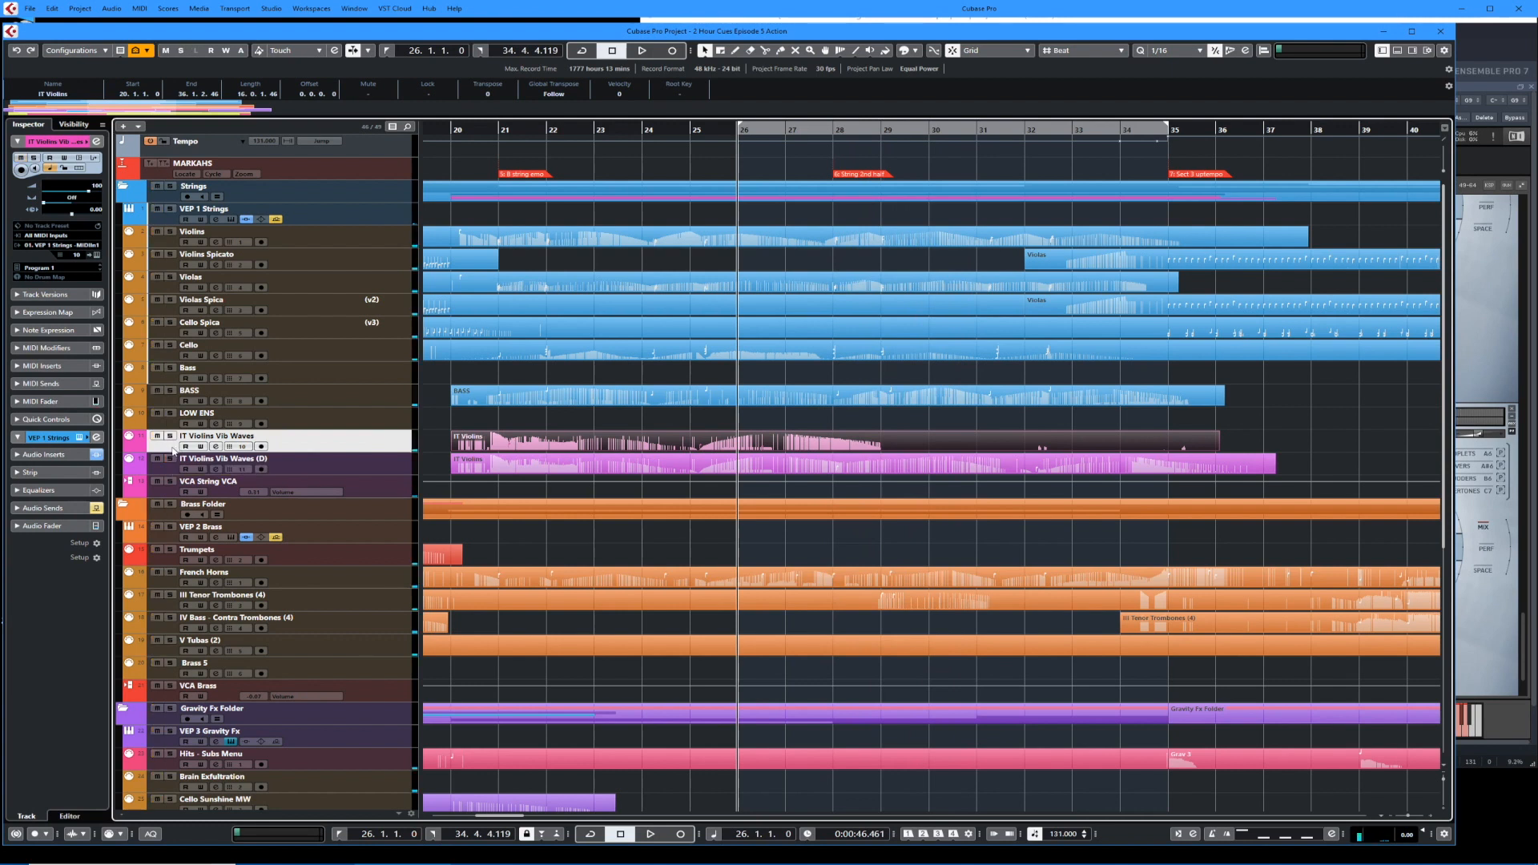
Solo the whole strings section, set the left locator to bar 21, and audition it through bar 33.
{"action": "left_click", "coordinate": [170, 458]}
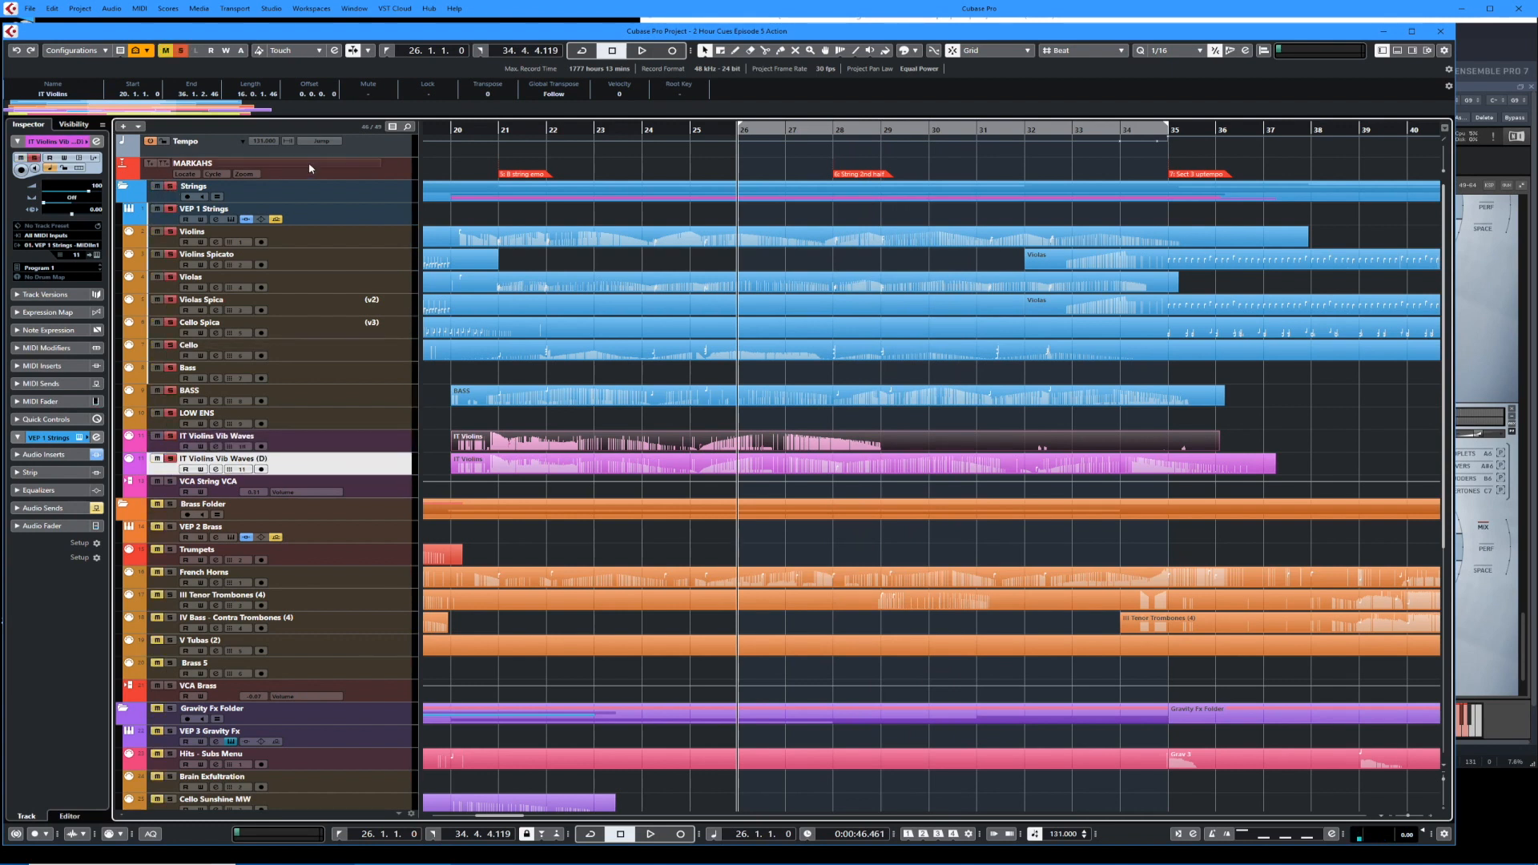
{"action": "key", "text": "shift+l"}
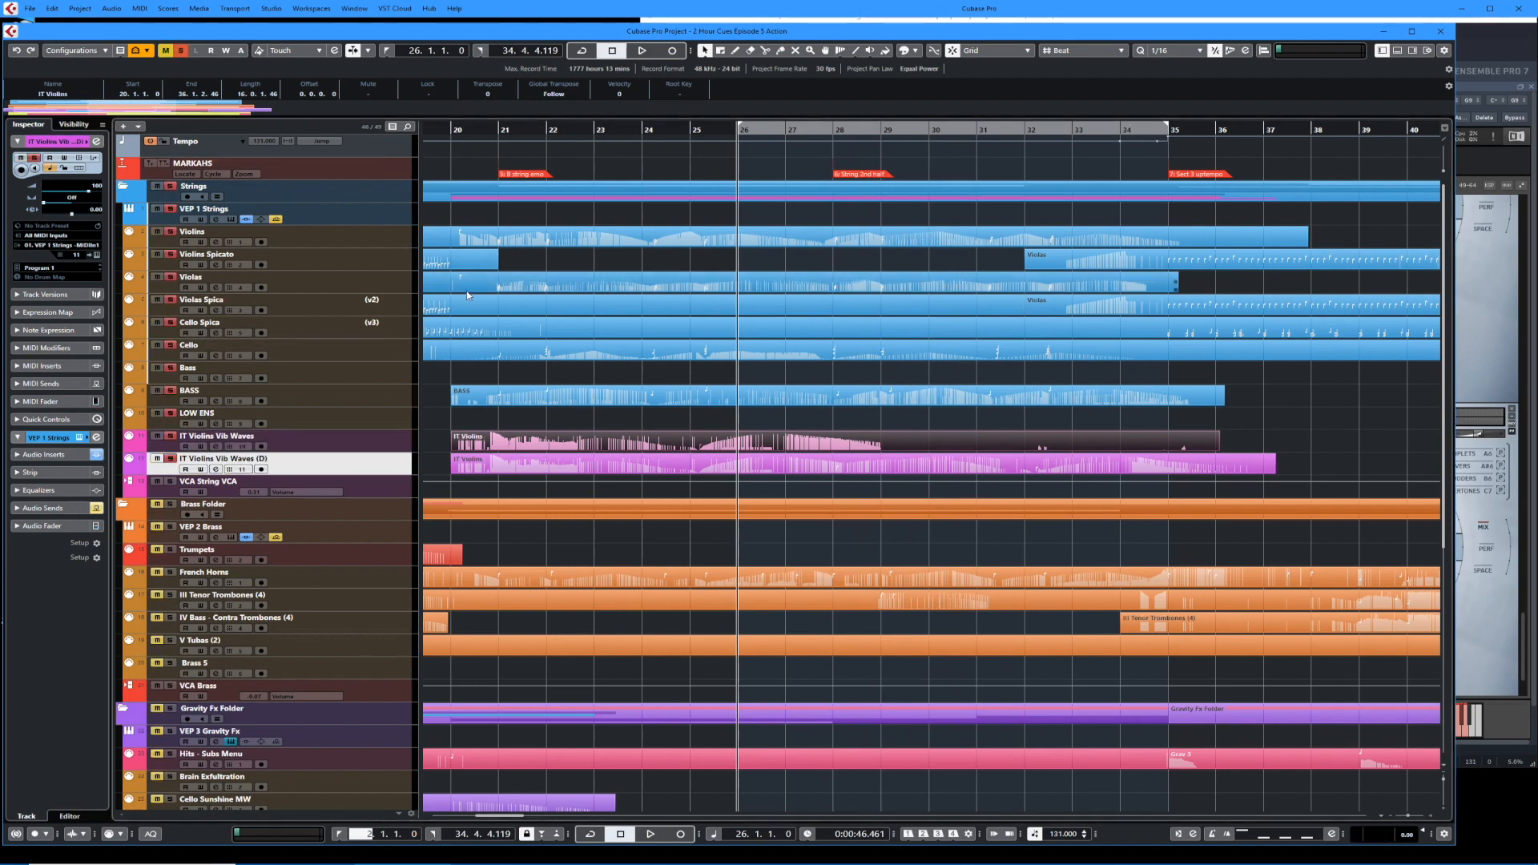
{"action": "type", "text": "21"}
{"action": "key", "text": "Return"}
{"action": "key", "text": "space"}
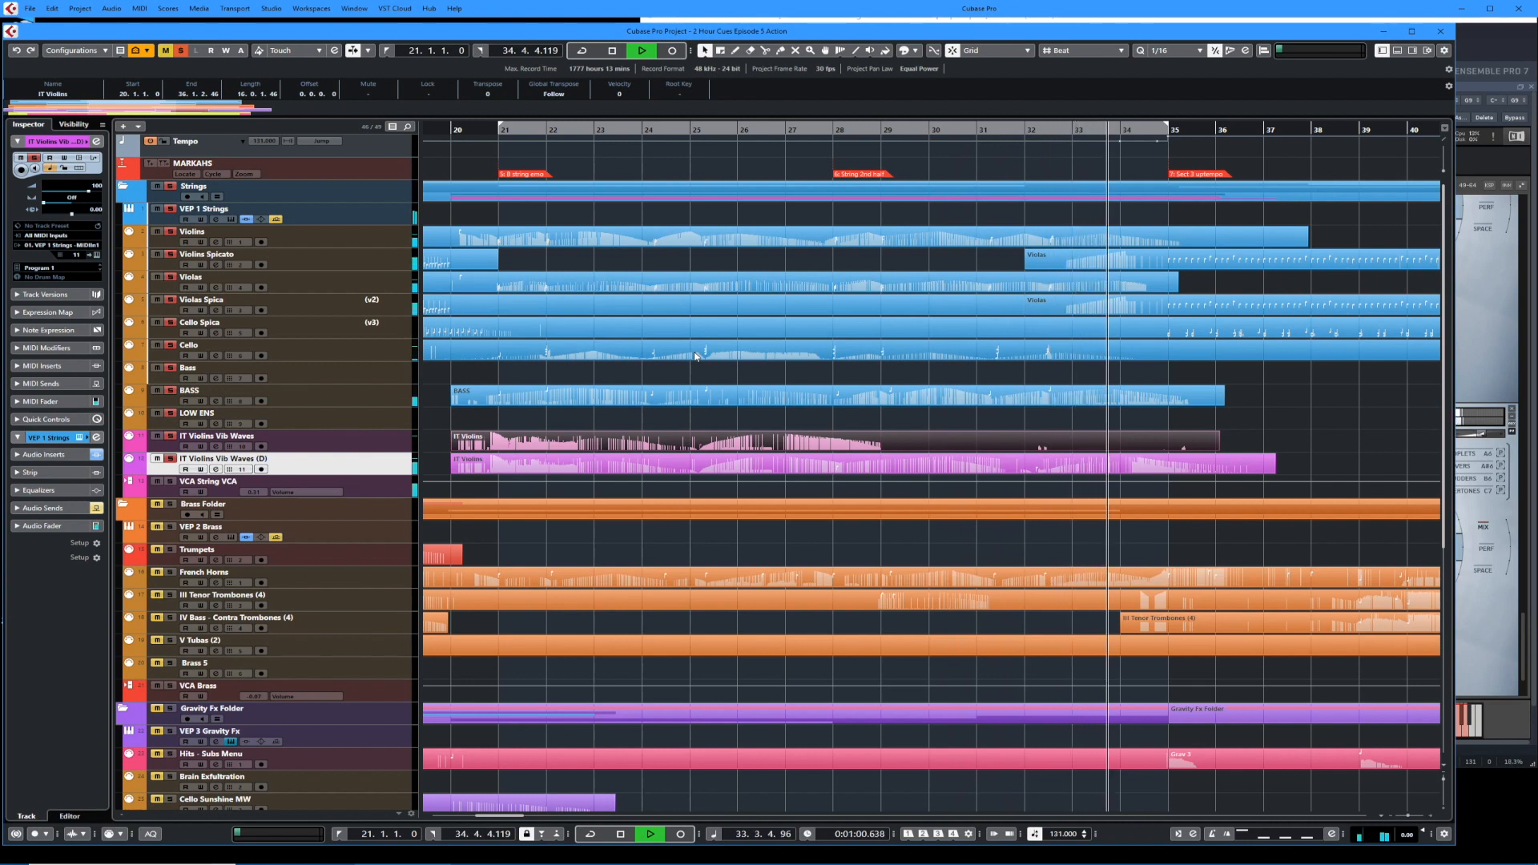
{"action": "key", "text": "space"}
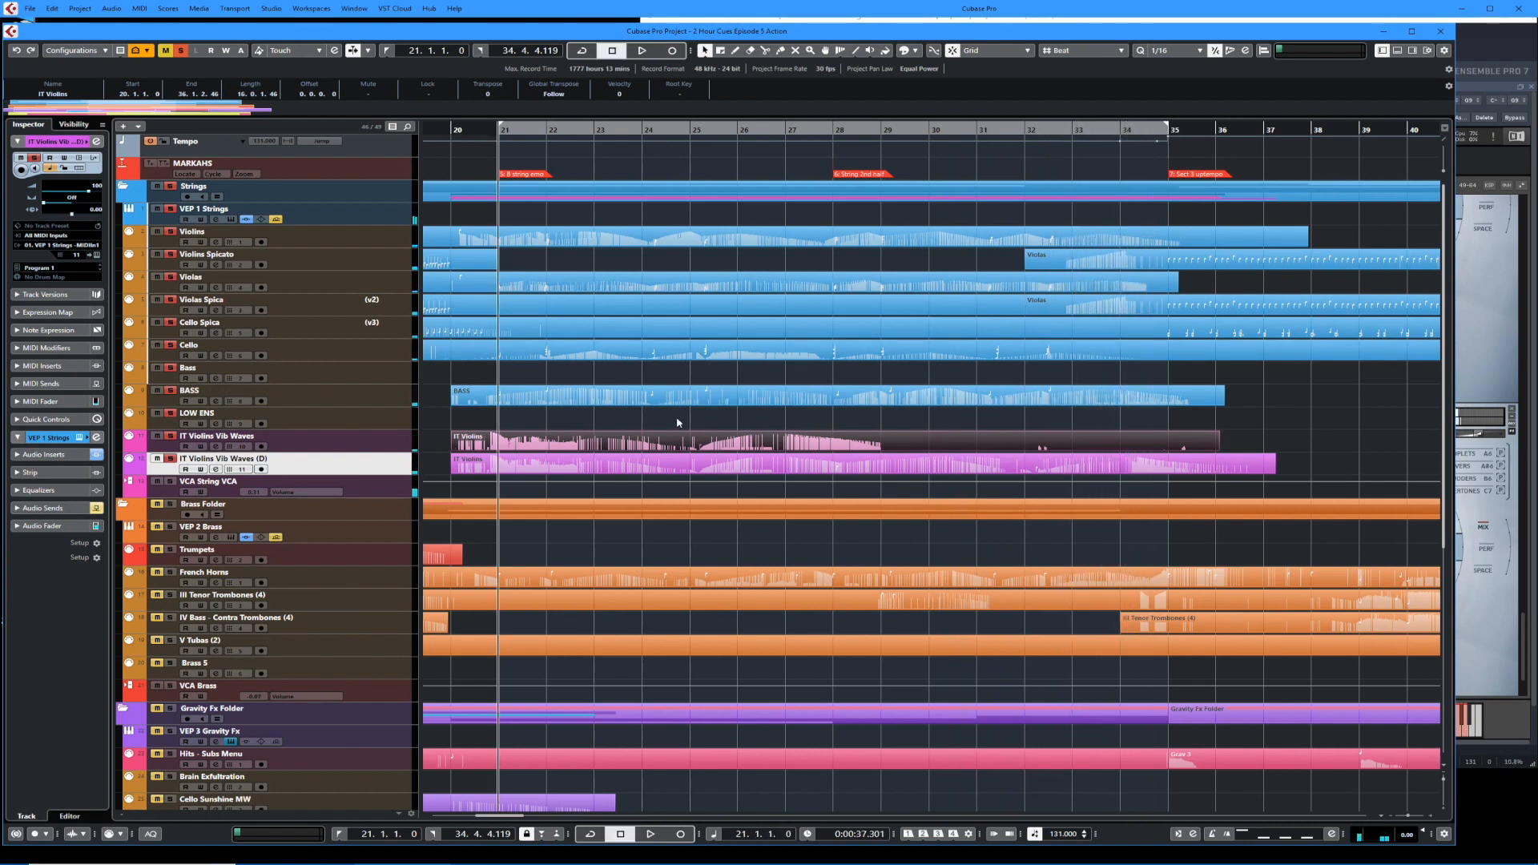
Solo French Horns, audition from bar 21, and add Cello to the solo during playback.
{"action": "scroll", "coordinate": [587, 561], "scroll_direction": "down", "scroll_amount": 3}
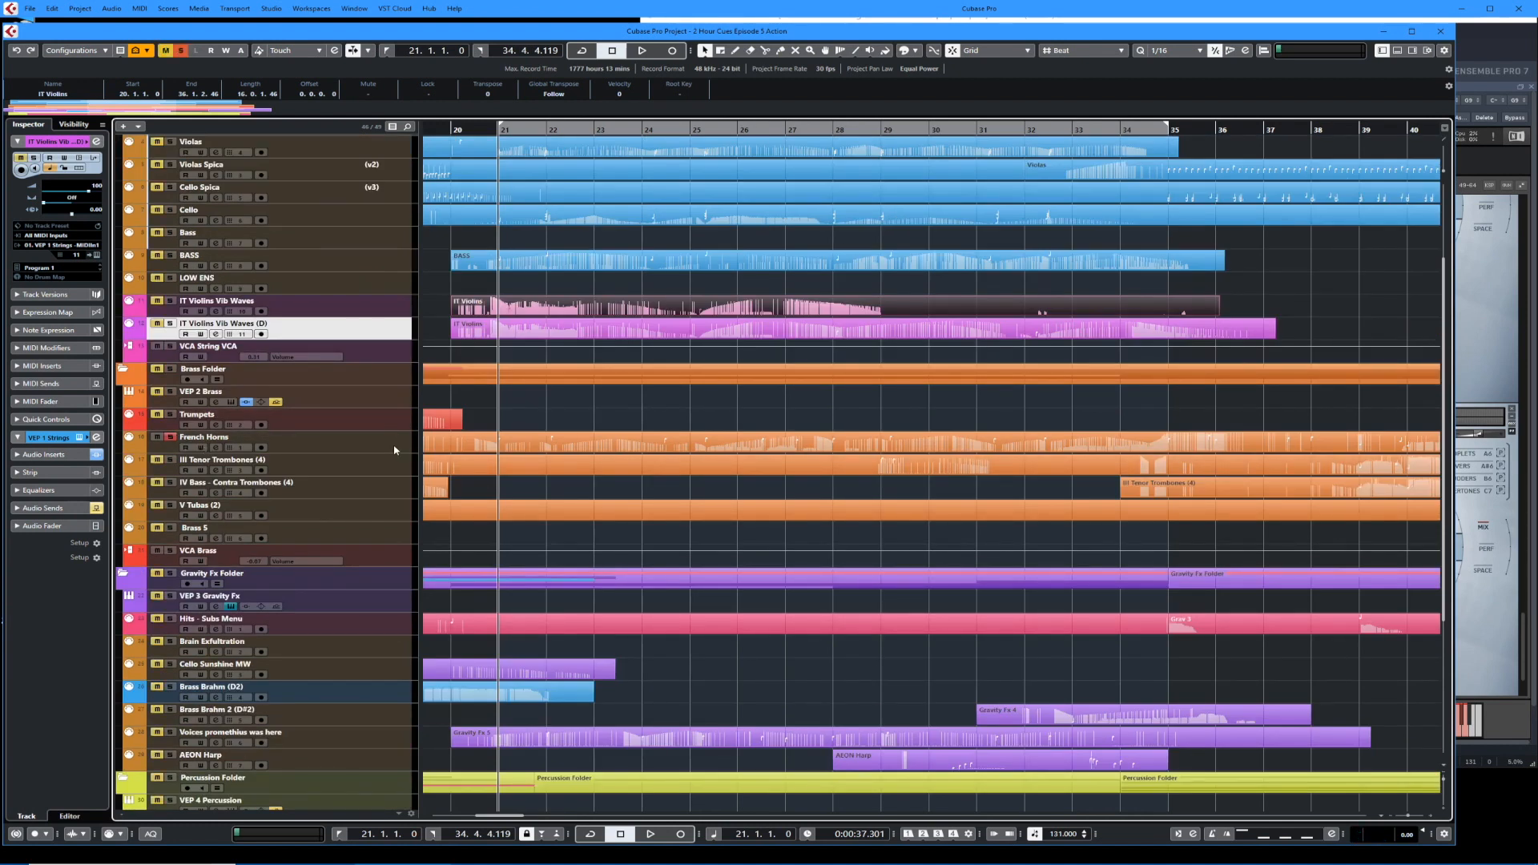
{"action": "key", "text": "space"}
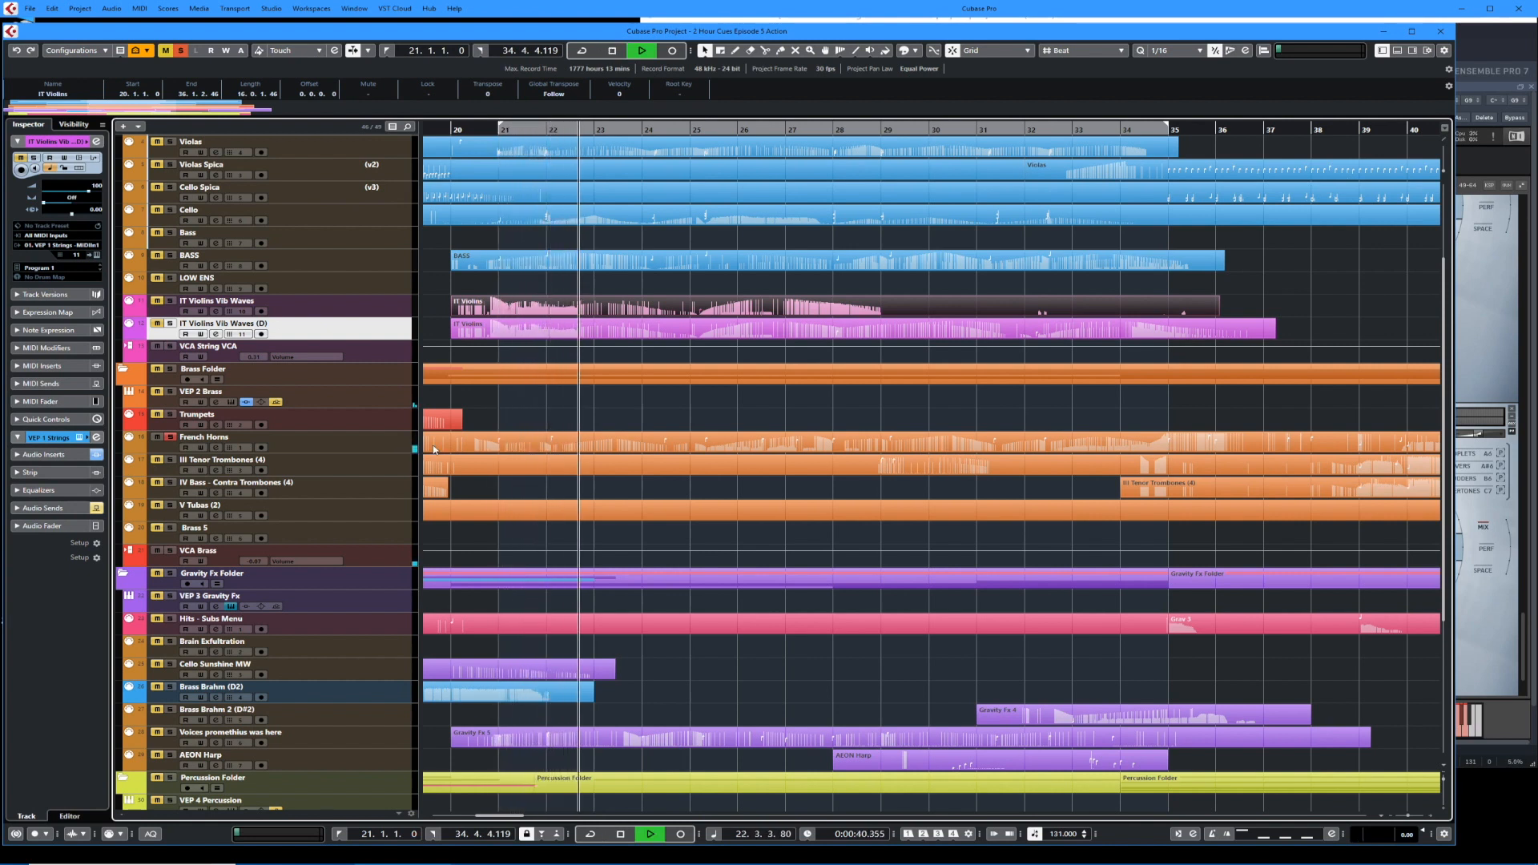
{"action": "left_click", "coordinate": [170, 210]}
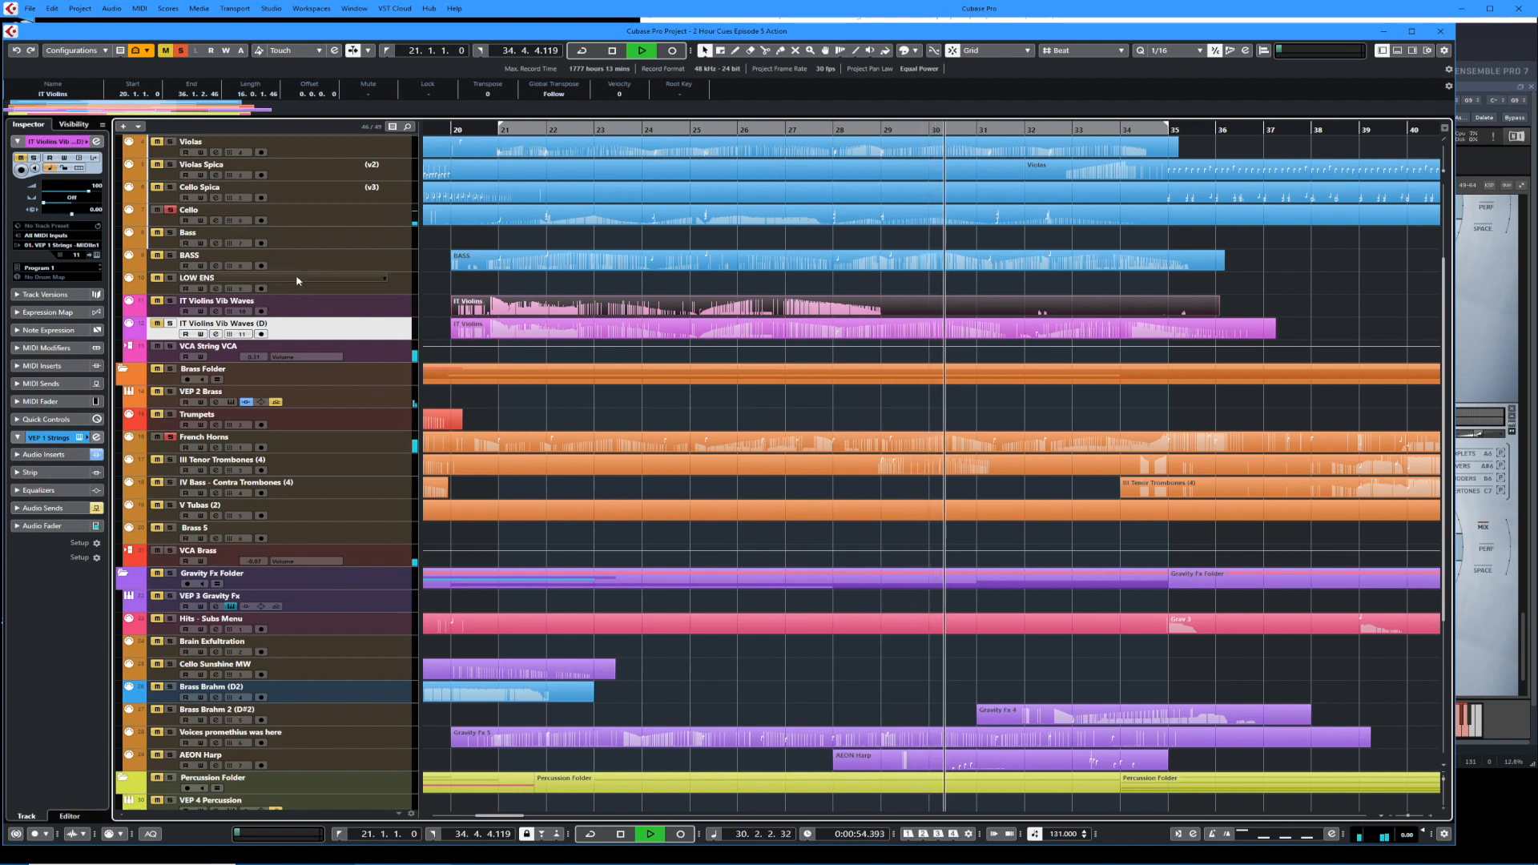
{"action": "scroll", "coordinate": [298, 277], "scroll_direction": "up", "scroll_amount": 5}
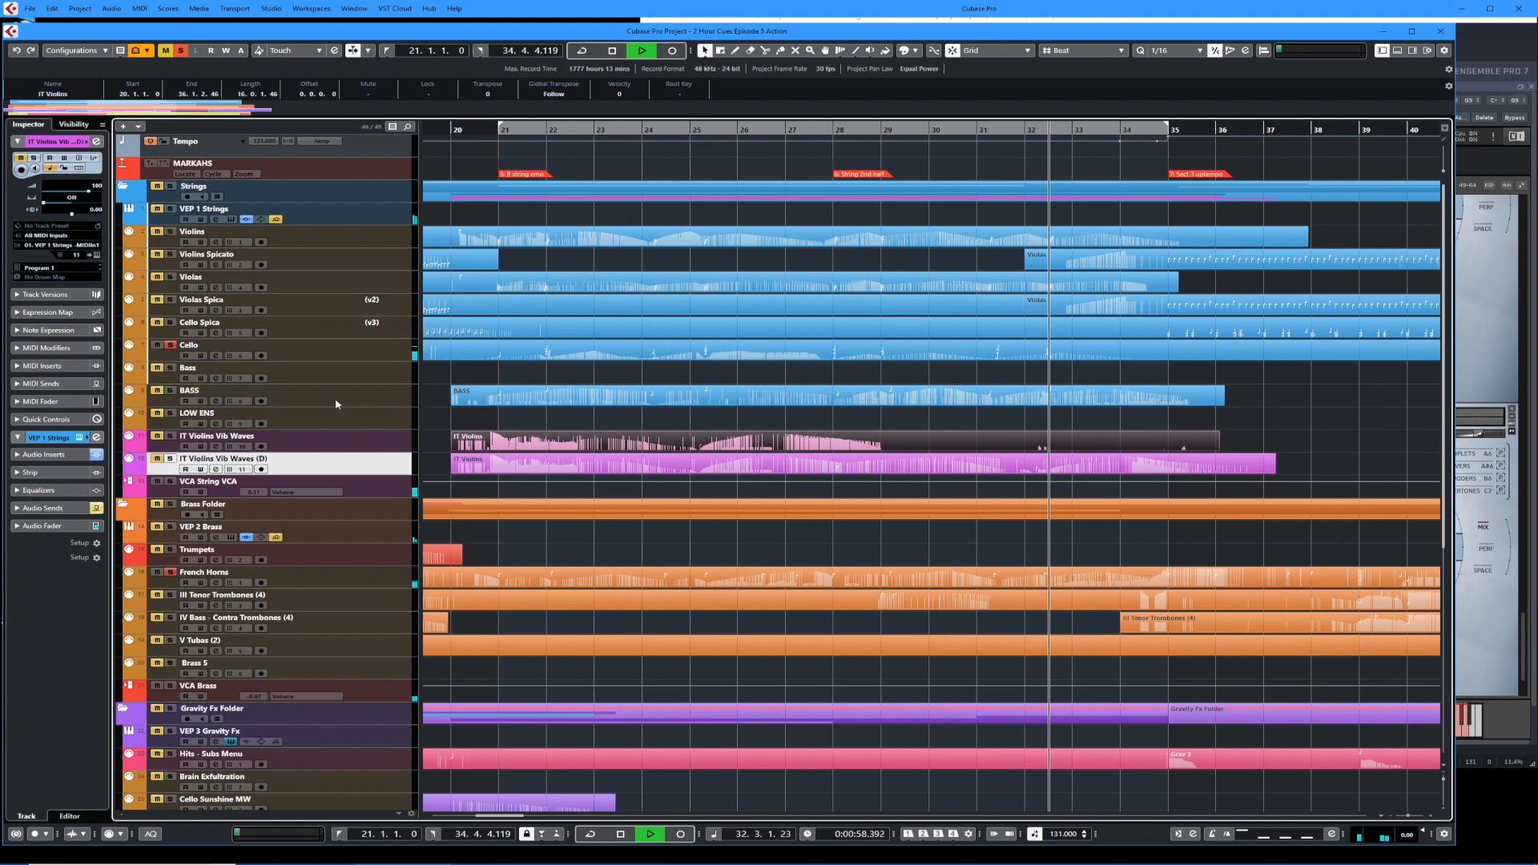
{"action": "key", "text": "space"}
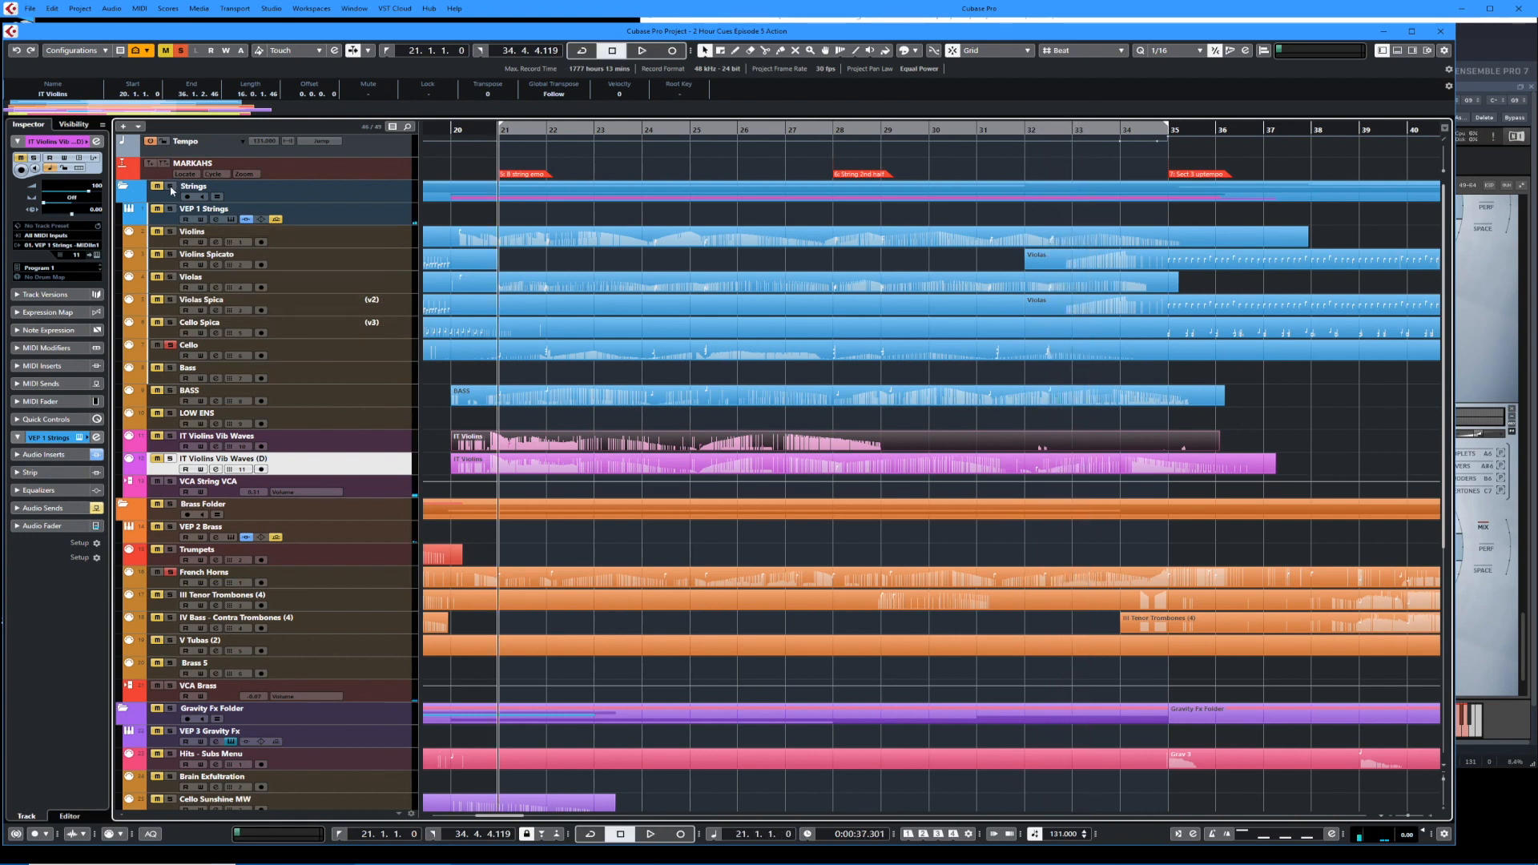
Open the French Horns part in the Key Editor, select its notes from bar 21 to 34, and examine them during playback.
{"action": "double_click", "coordinate": [527, 586]}
{"action": "scroll", "coordinate": [629, 463], "scroll_direction": "right", "scroll_amount": 3}
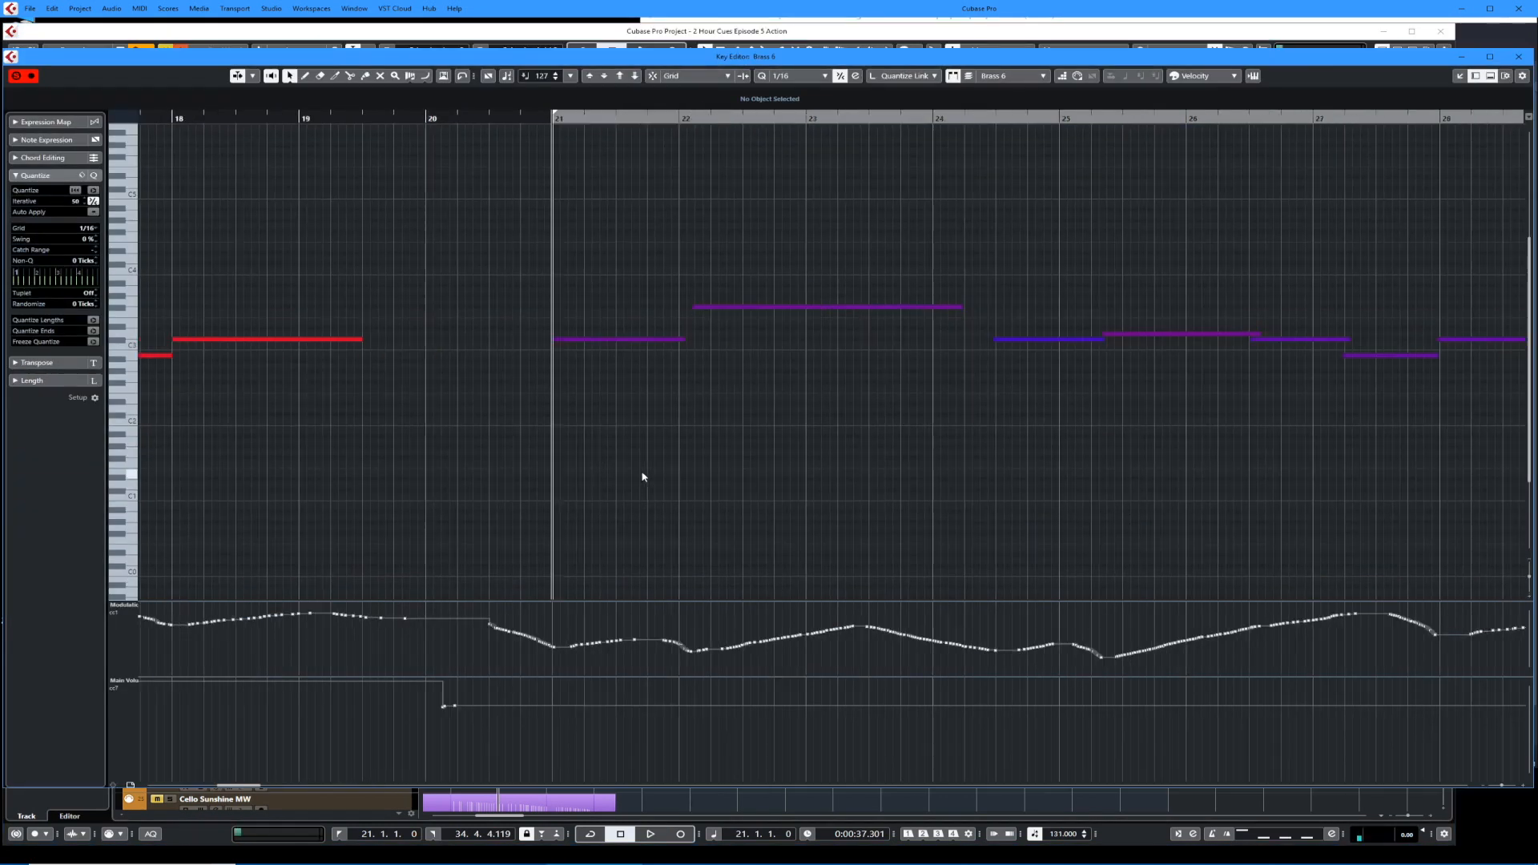
{"action": "key", "text": "g"}
{"action": "key", "text": "g"}
{"action": "key", "text": "g"}
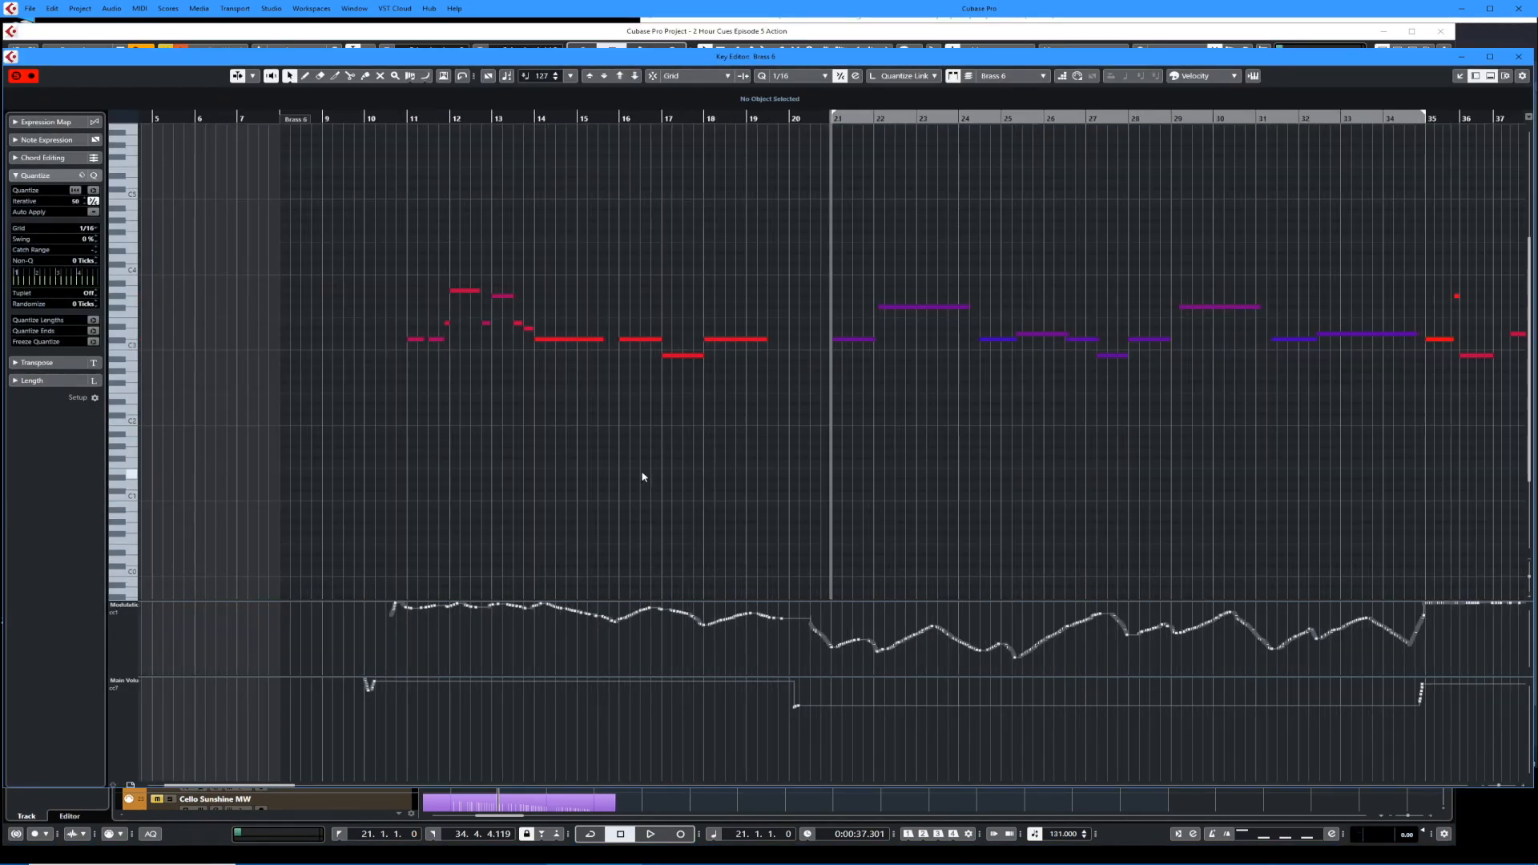
{"action": "scroll", "coordinate": [770, 451], "scroll_direction": "up", "scroll_amount": 3}
{"action": "left_click_drag", "start_coordinate": [799, 378], "coordinate": [1371, 470]}
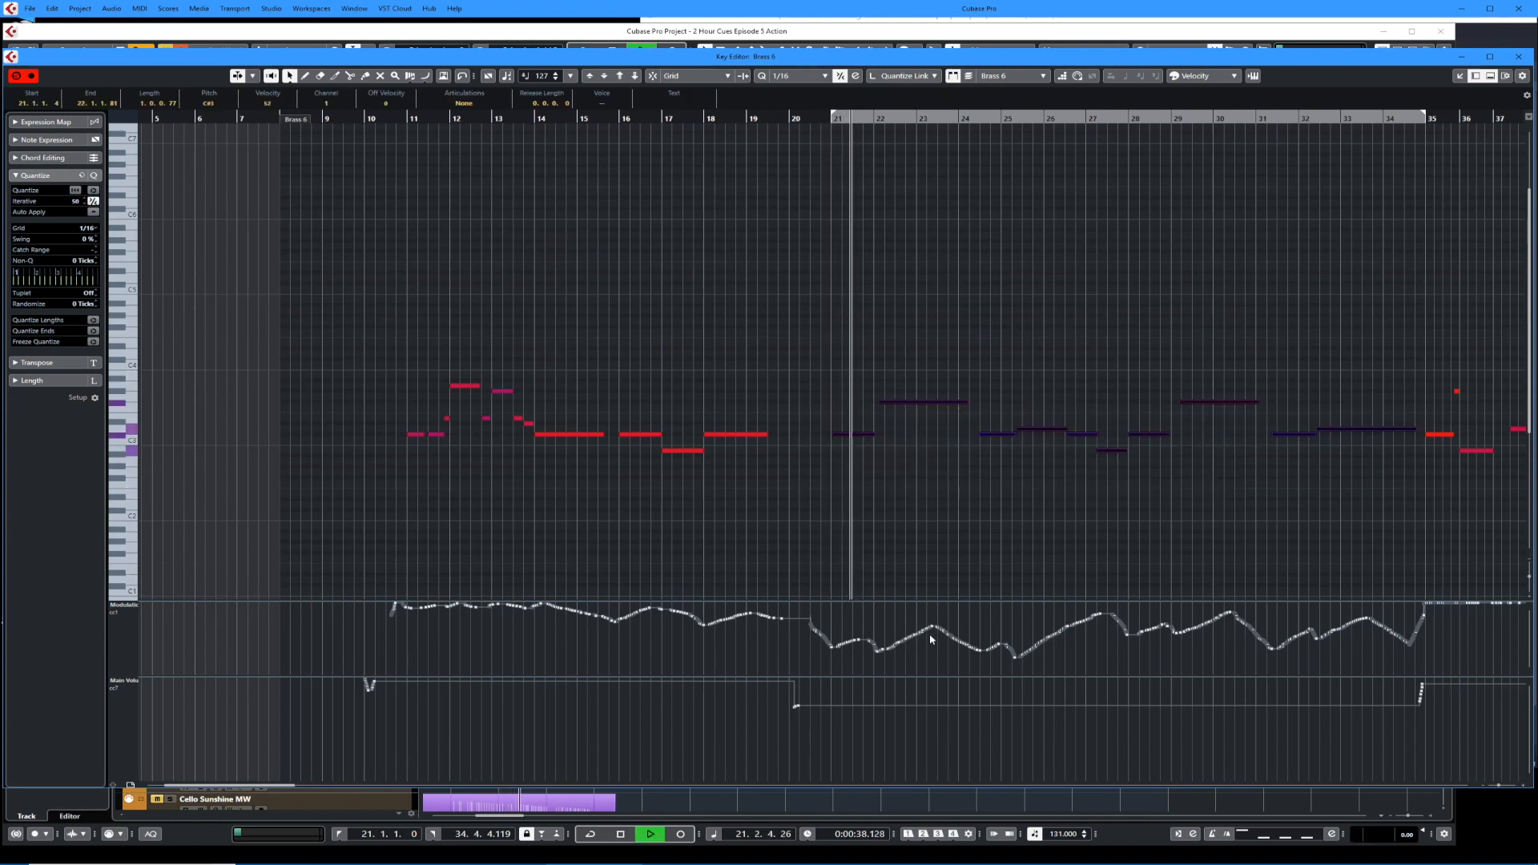
Select the French Horns' main volume points between bars 20 and 34 and scale them up to 104.
{"action": "left_click_drag", "start_coordinate": [774, 719], "coordinate": [1433, 703]}
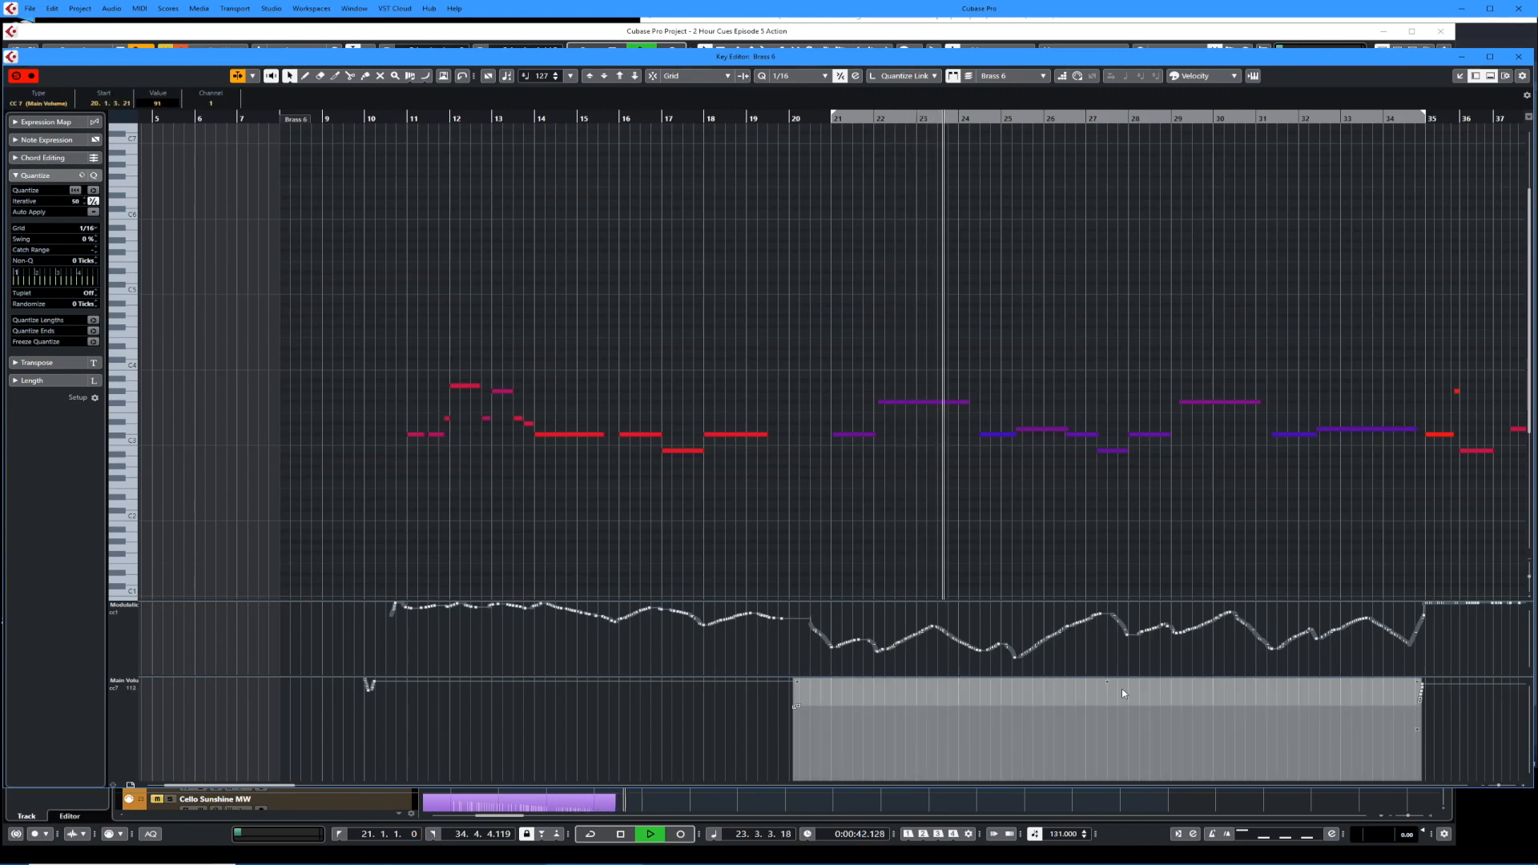
{"action": "left_click_drag", "start_coordinate": [1108, 680], "coordinate": [1110, 675]}
{"action": "key", "text": "space"}
Return to the project and audition the French Horns with the full strings section from bar 21 through bar 33.
{"action": "key", "text": "space"}
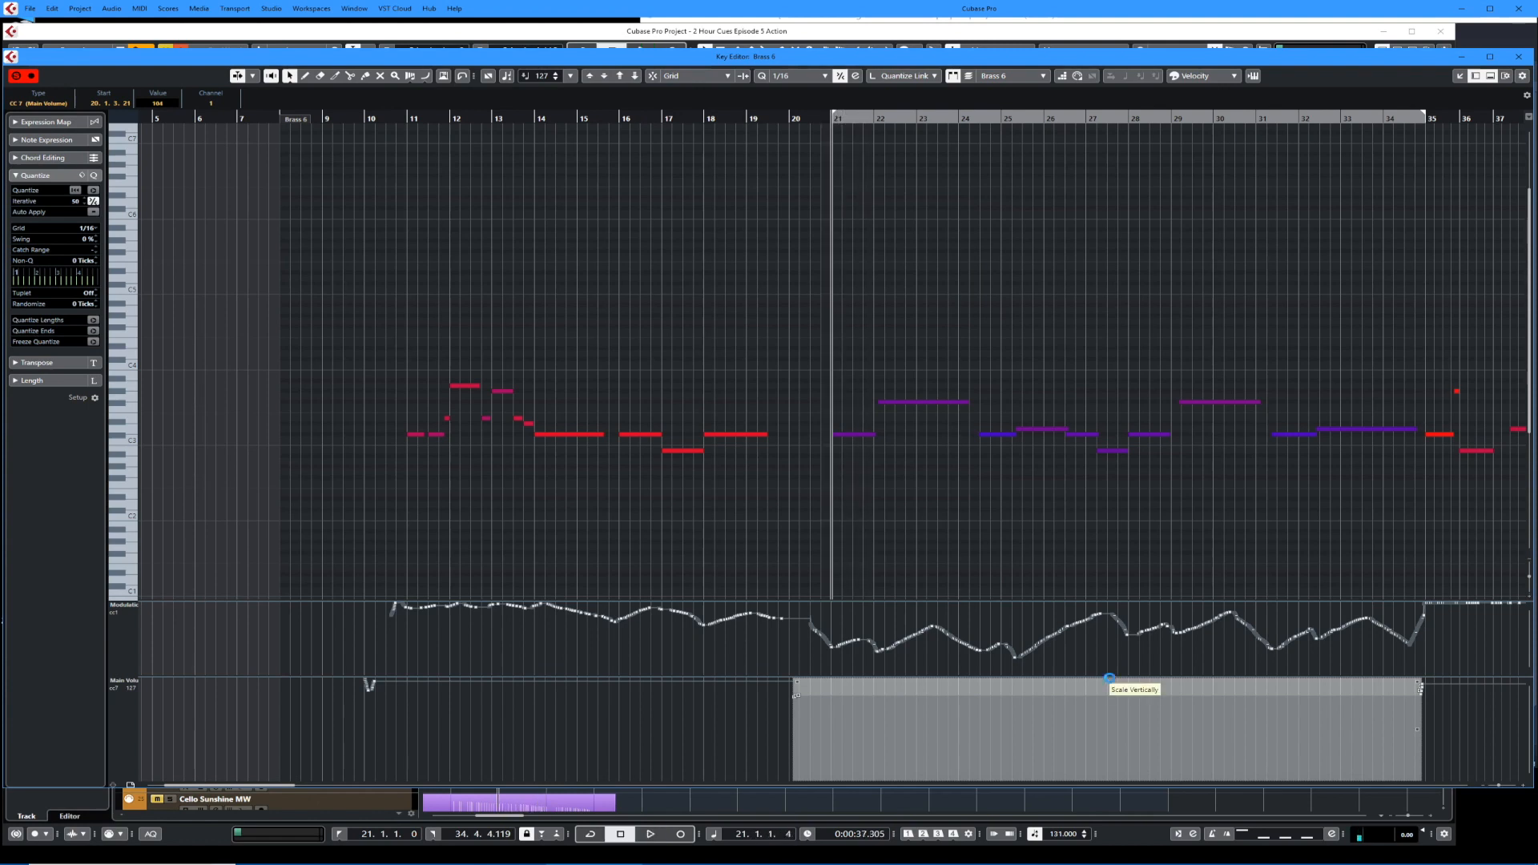
{"action": "key", "text": "ctrl+e"}
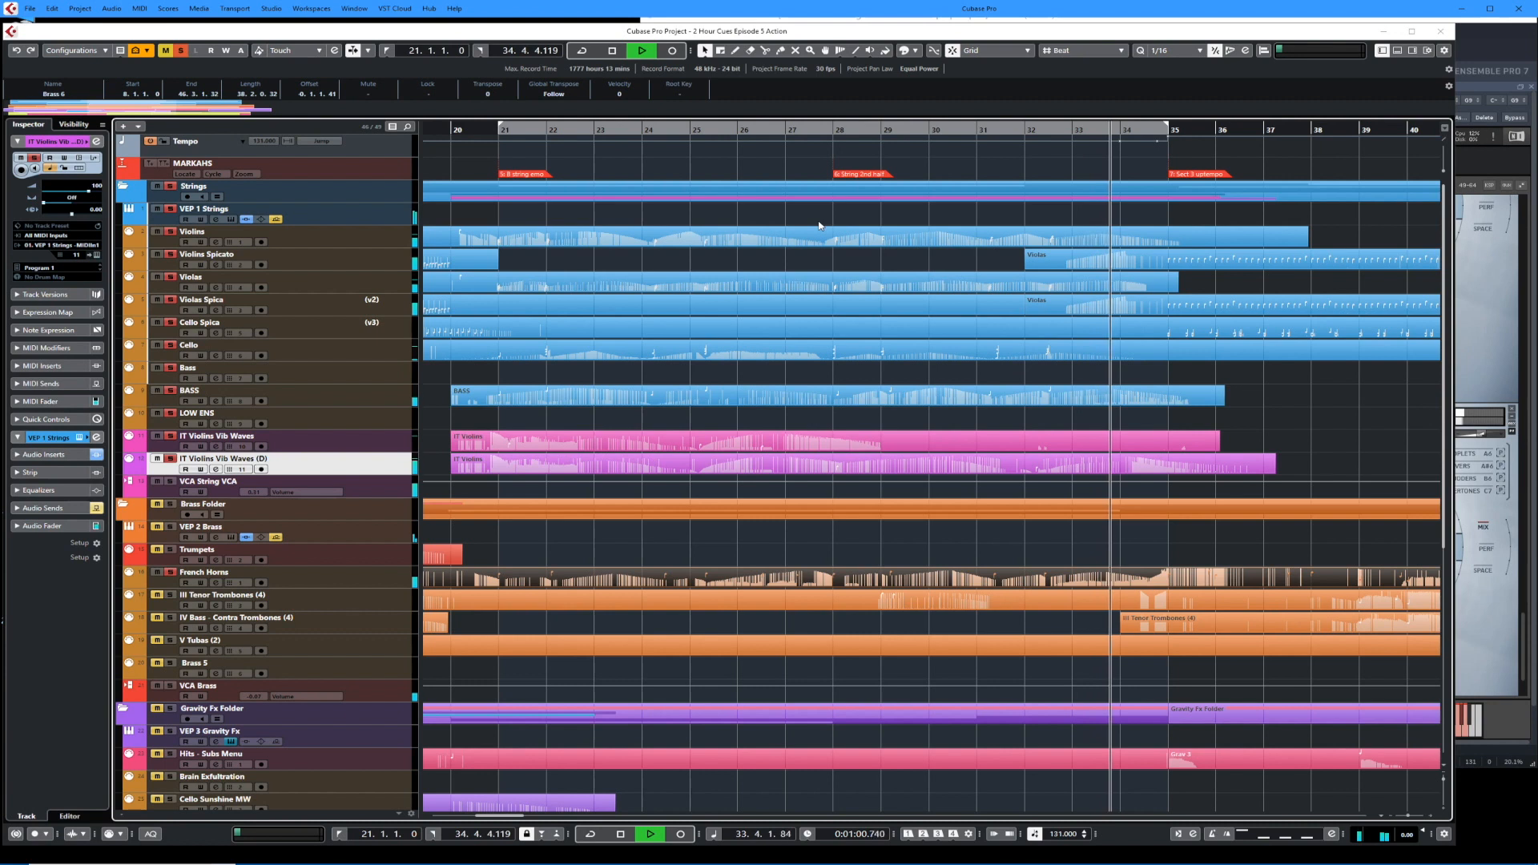
{"action": "key", "text": "space"}
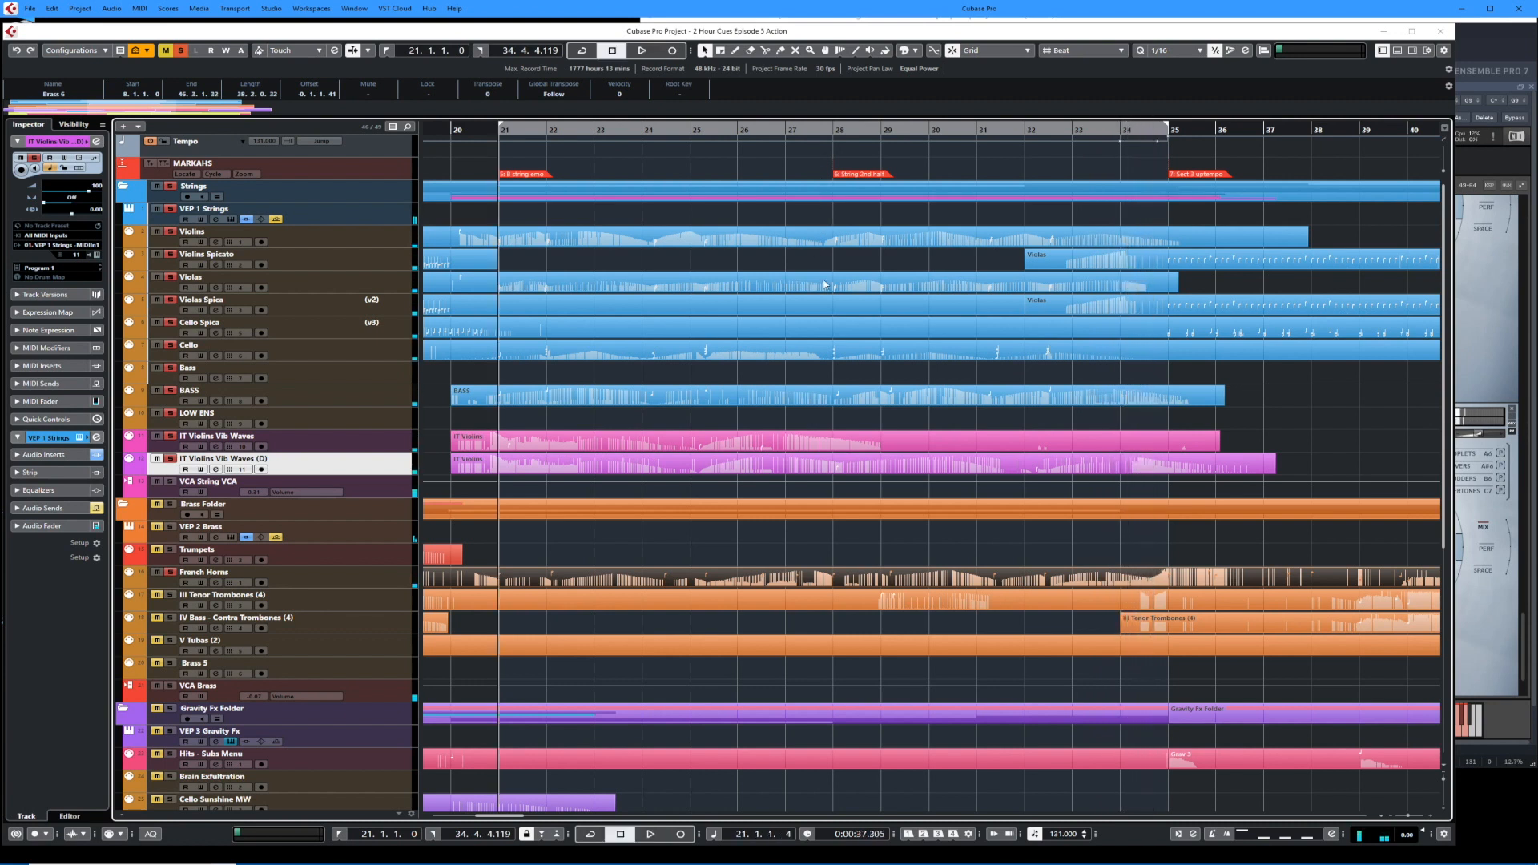
Solo Voices promethius was here, inspect its Mosaic Voices patch in Vienna Ensemble Pro's Gravity FX instance, and return to Cubase.
{"action": "scroll", "coordinate": [641, 418], "scroll_direction": "down", "scroll_amount": 5}
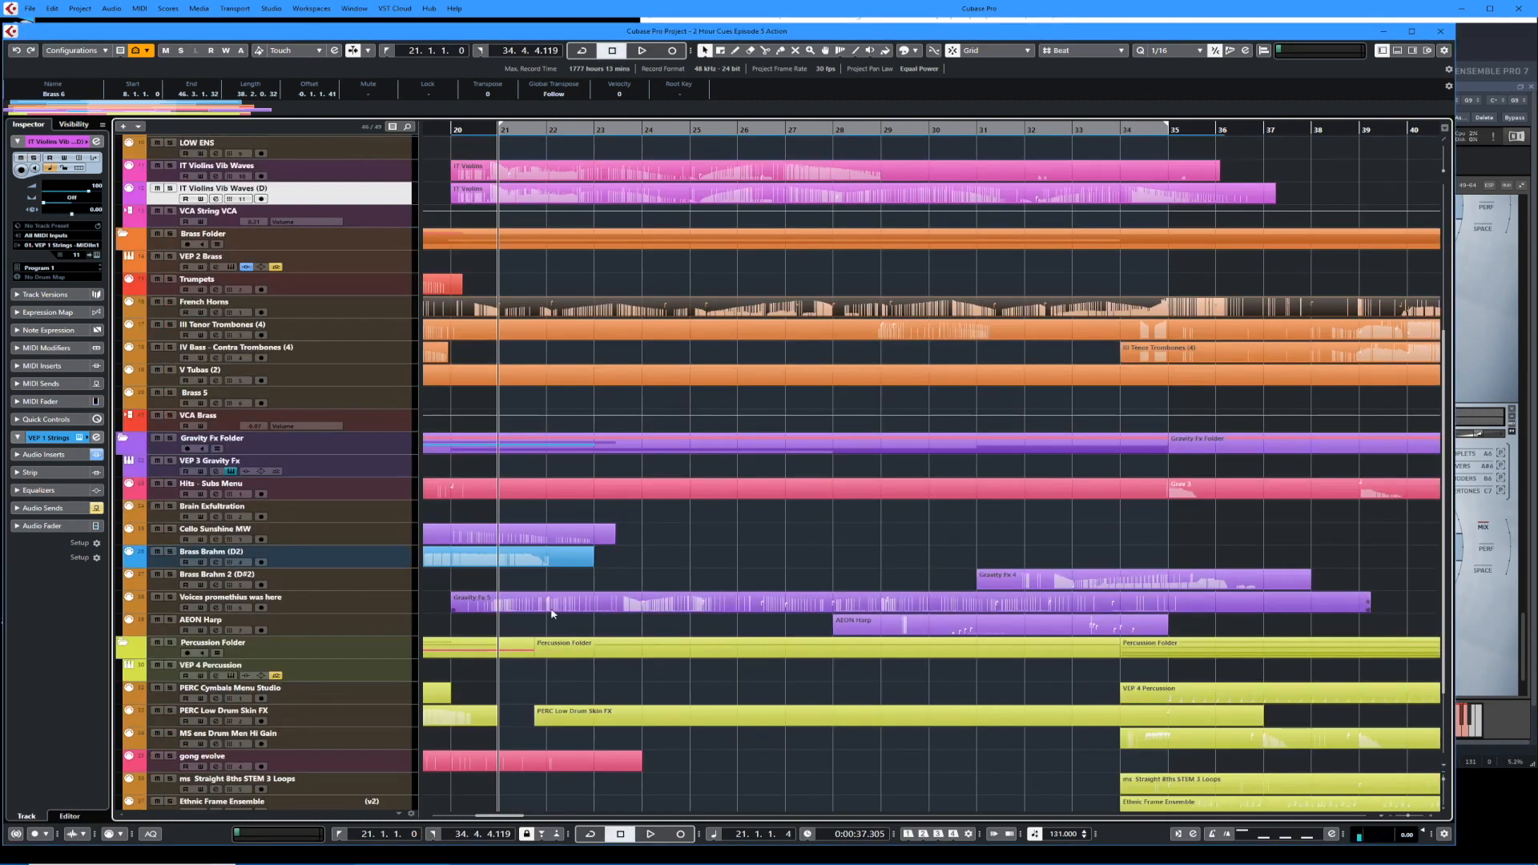
{"action": "left_click", "coordinate": [205, 606]}
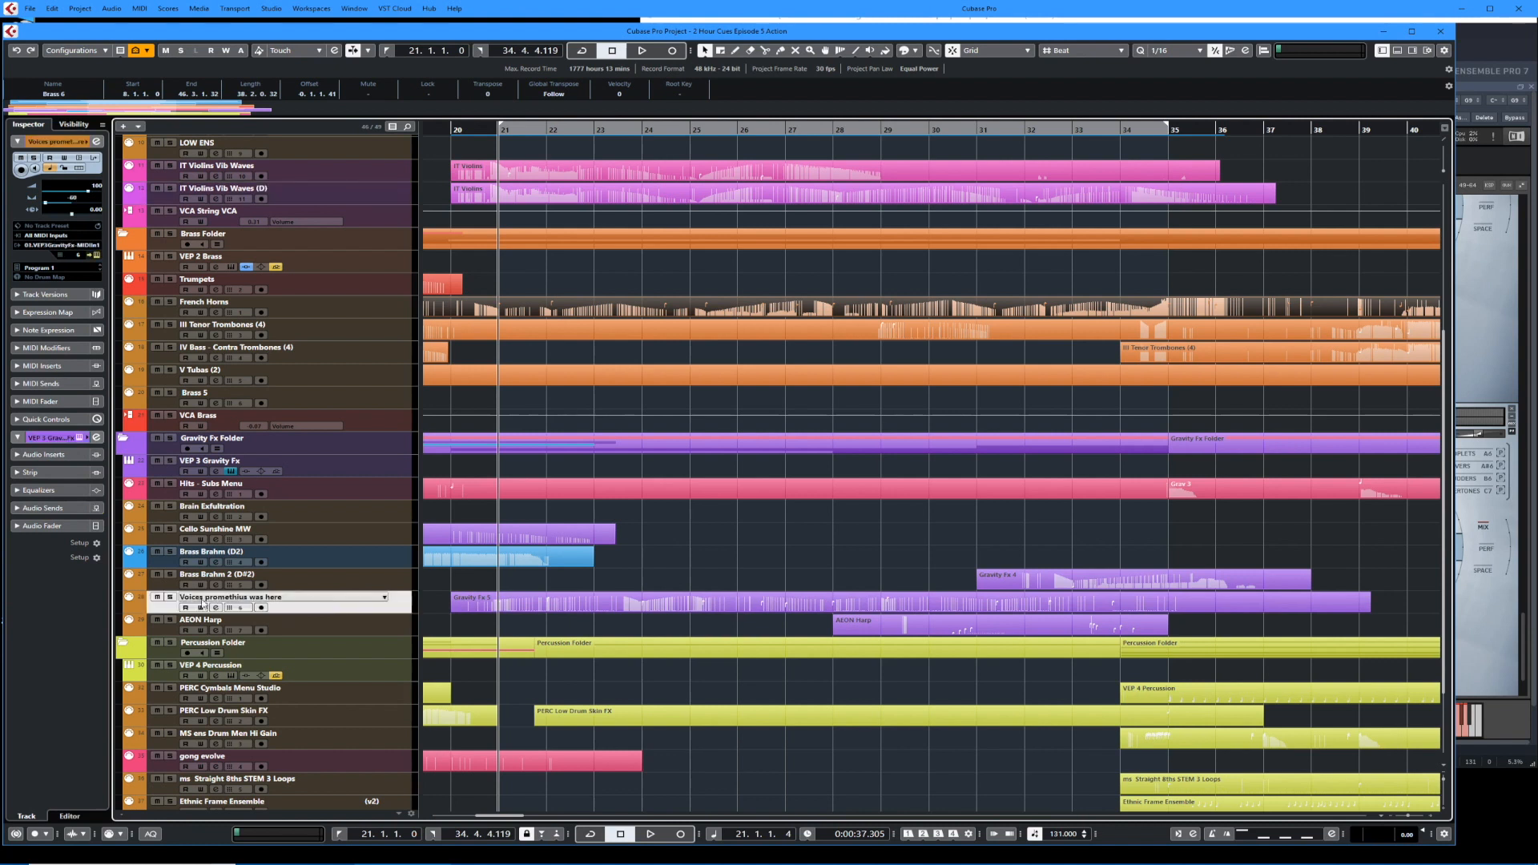
{"action": "left_click", "coordinate": [169, 597]}
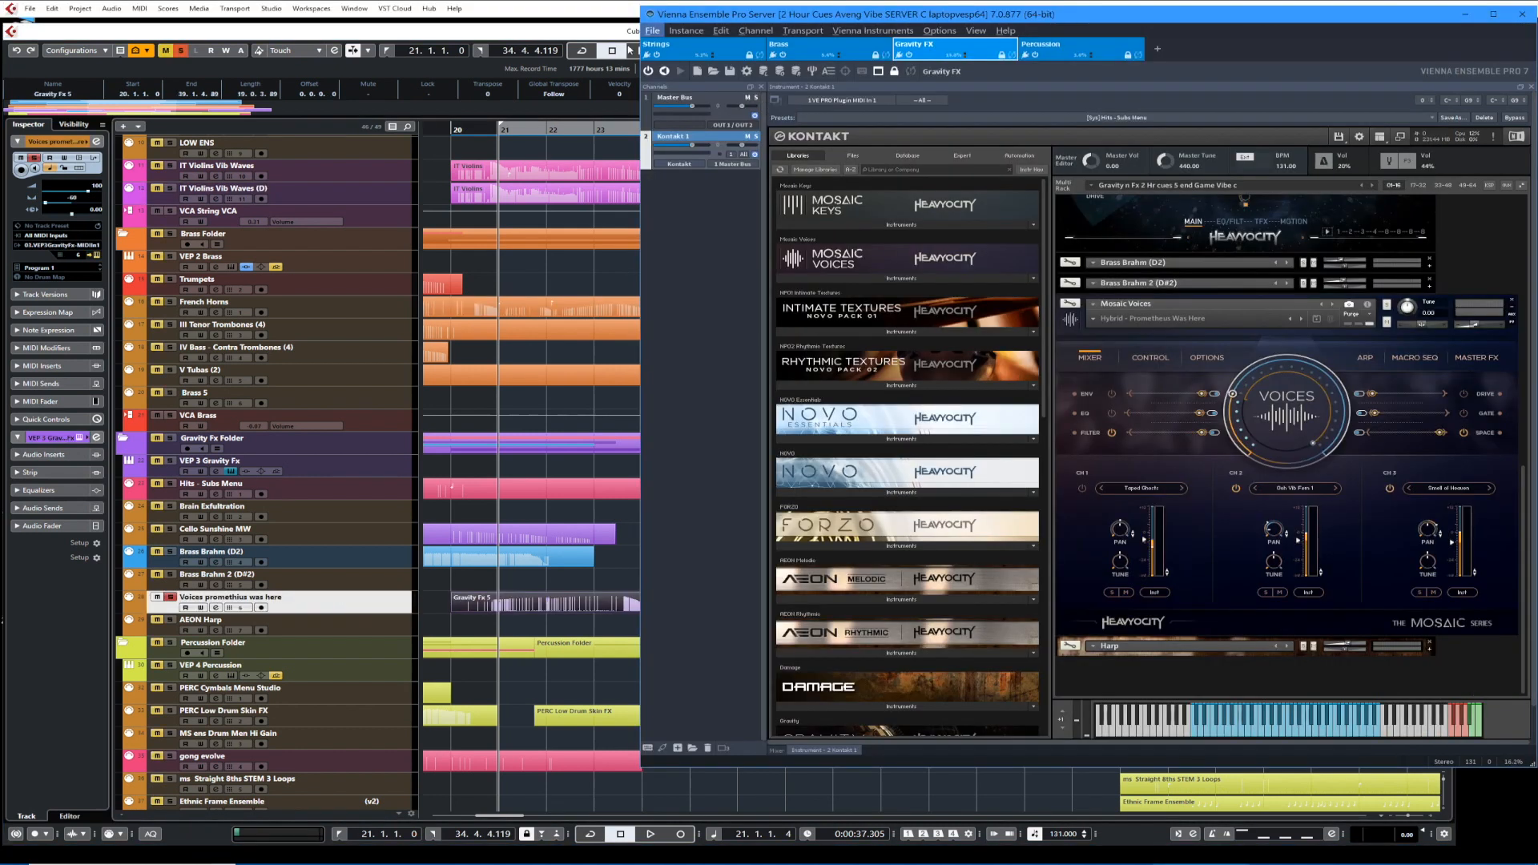
{"action": "left_click", "coordinate": [608, 32]}
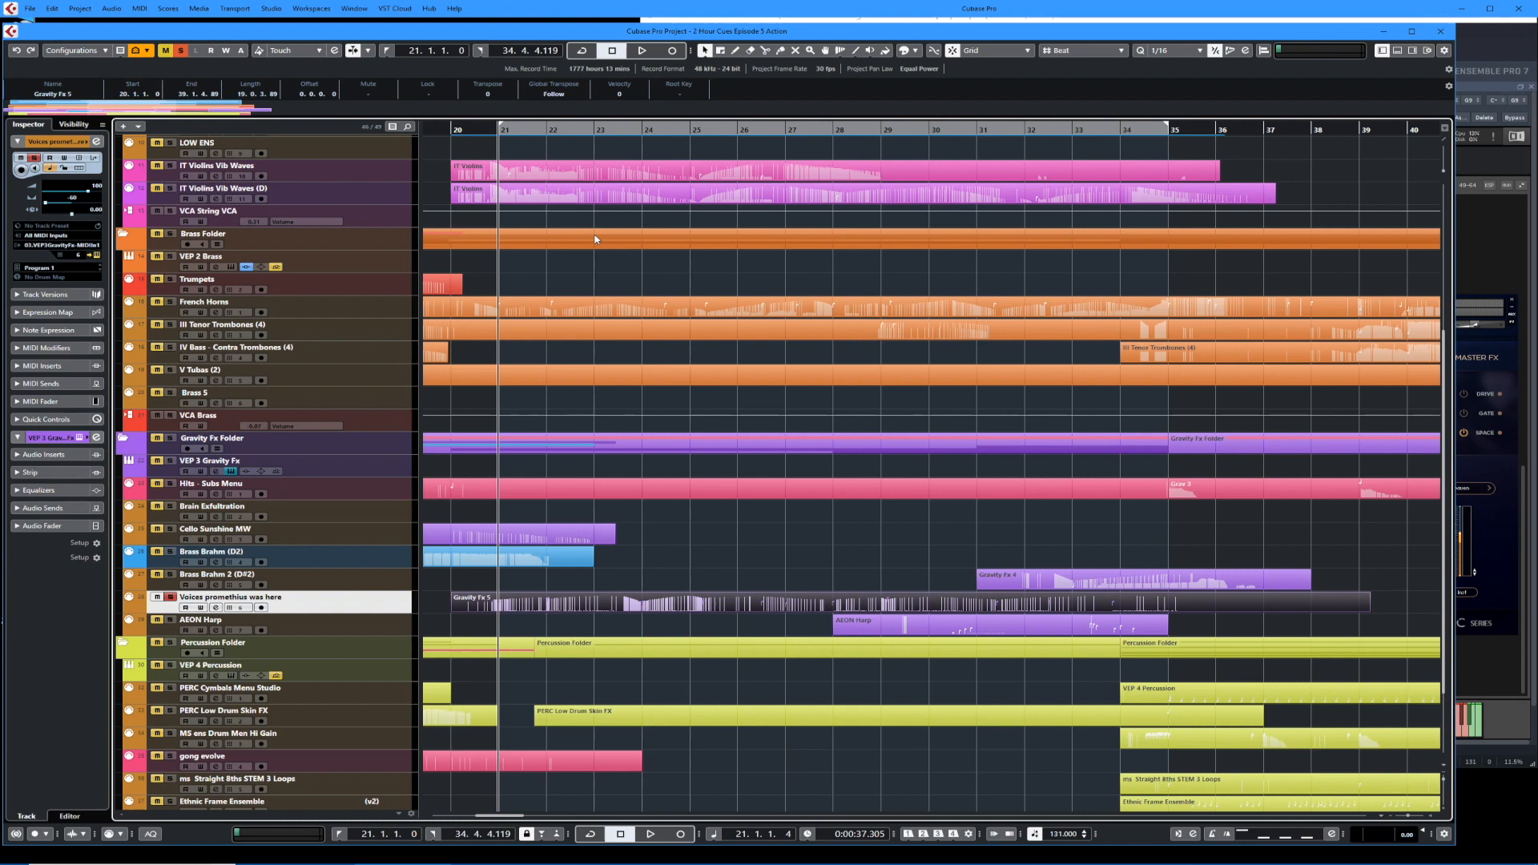
Audition Voices promethius was here alone from bar 21, and replay it with the strings section soloed as well.
{"action": "key", "text": "space"}
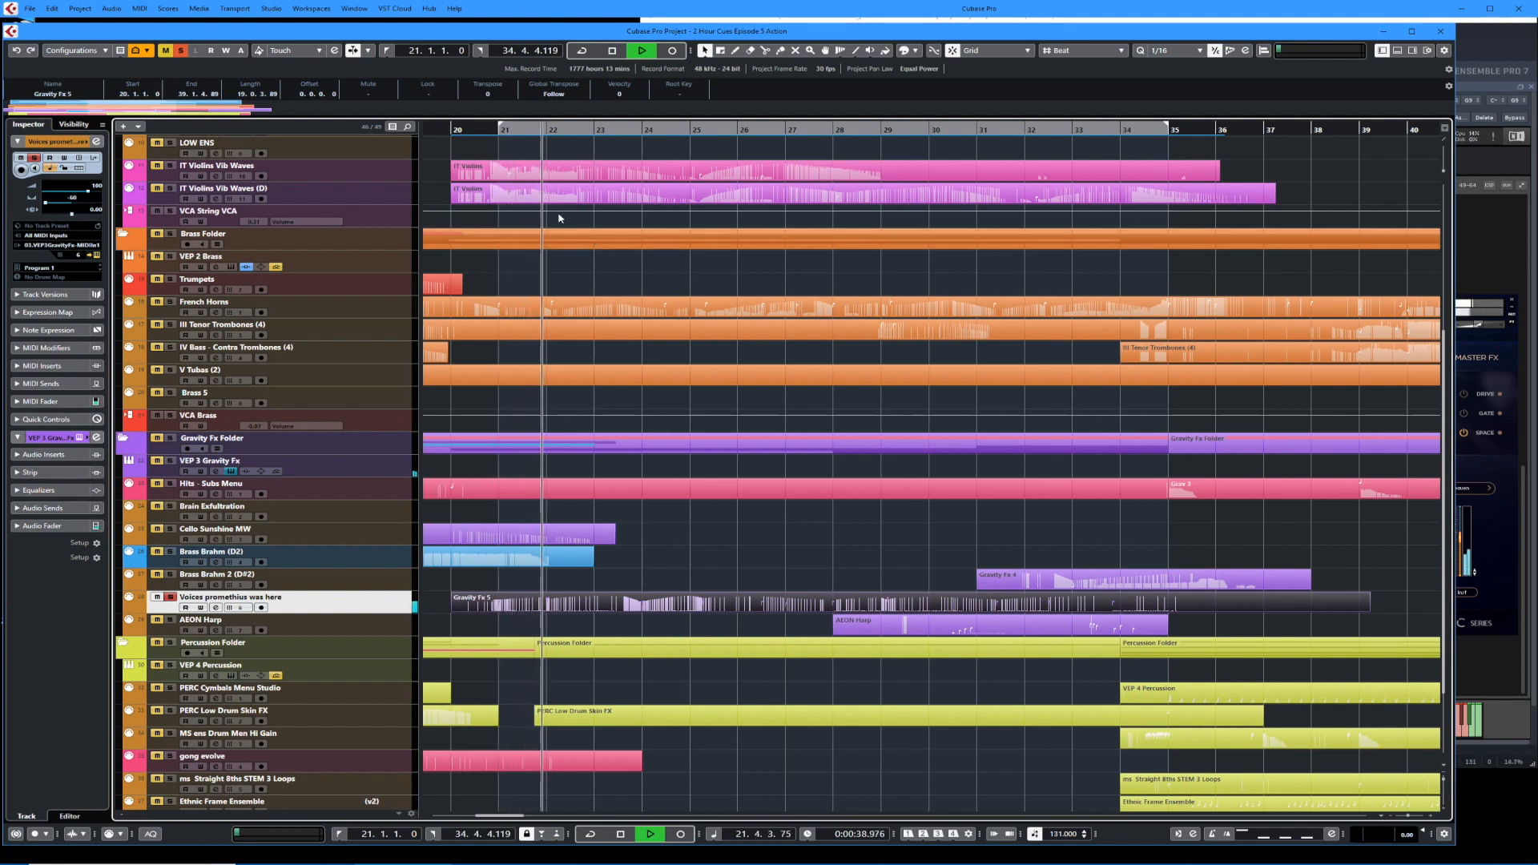
{"action": "scroll", "coordinate": [215, 196], "scroll_direction": "up", "scroll_amount": 5}
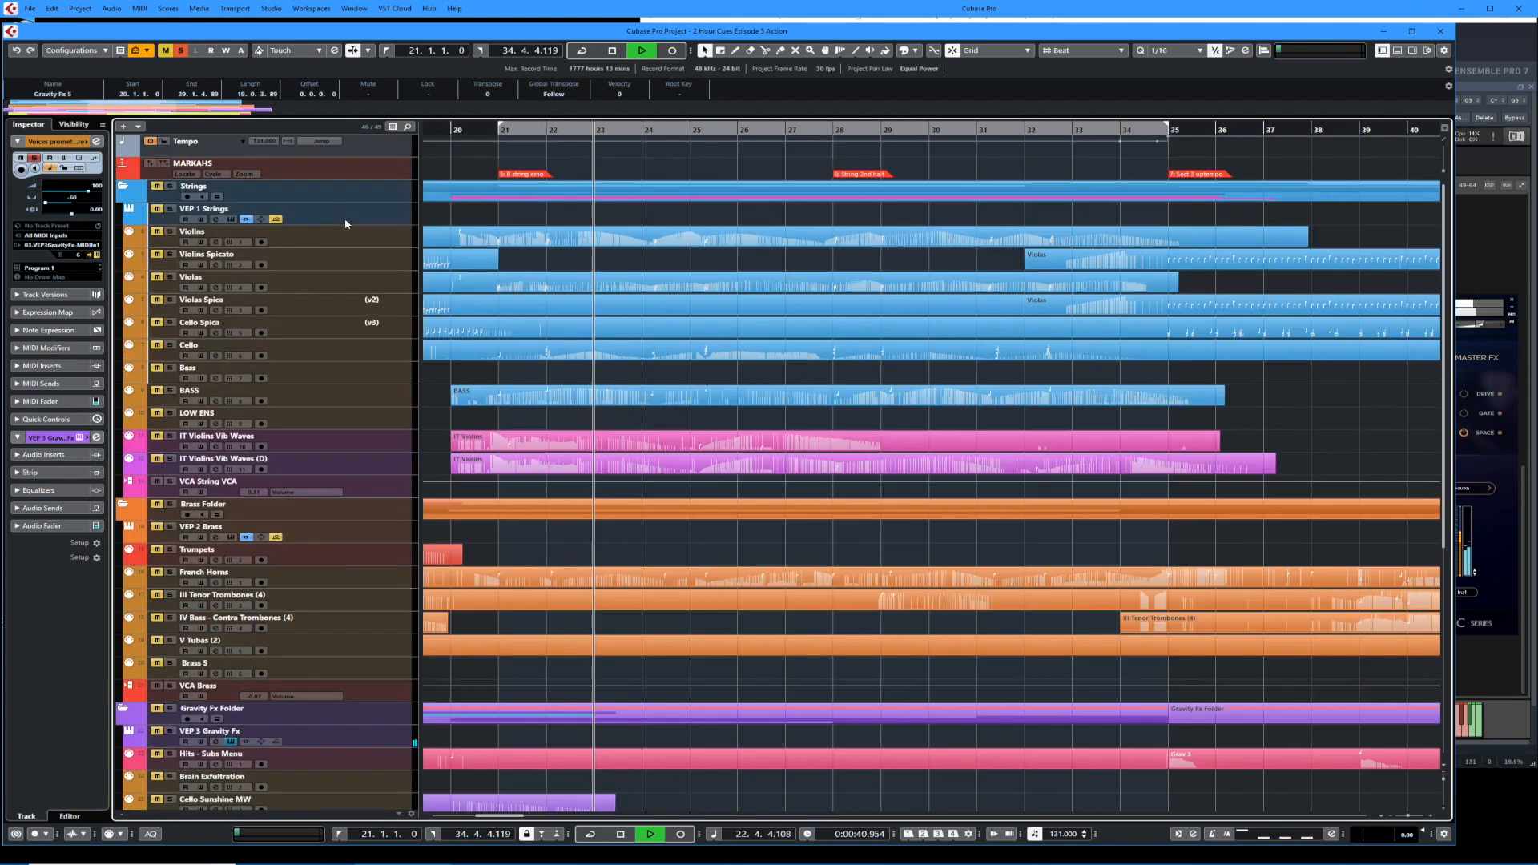
{"action": "key", "text": "space"}
{"action": "key", "text": "space"}
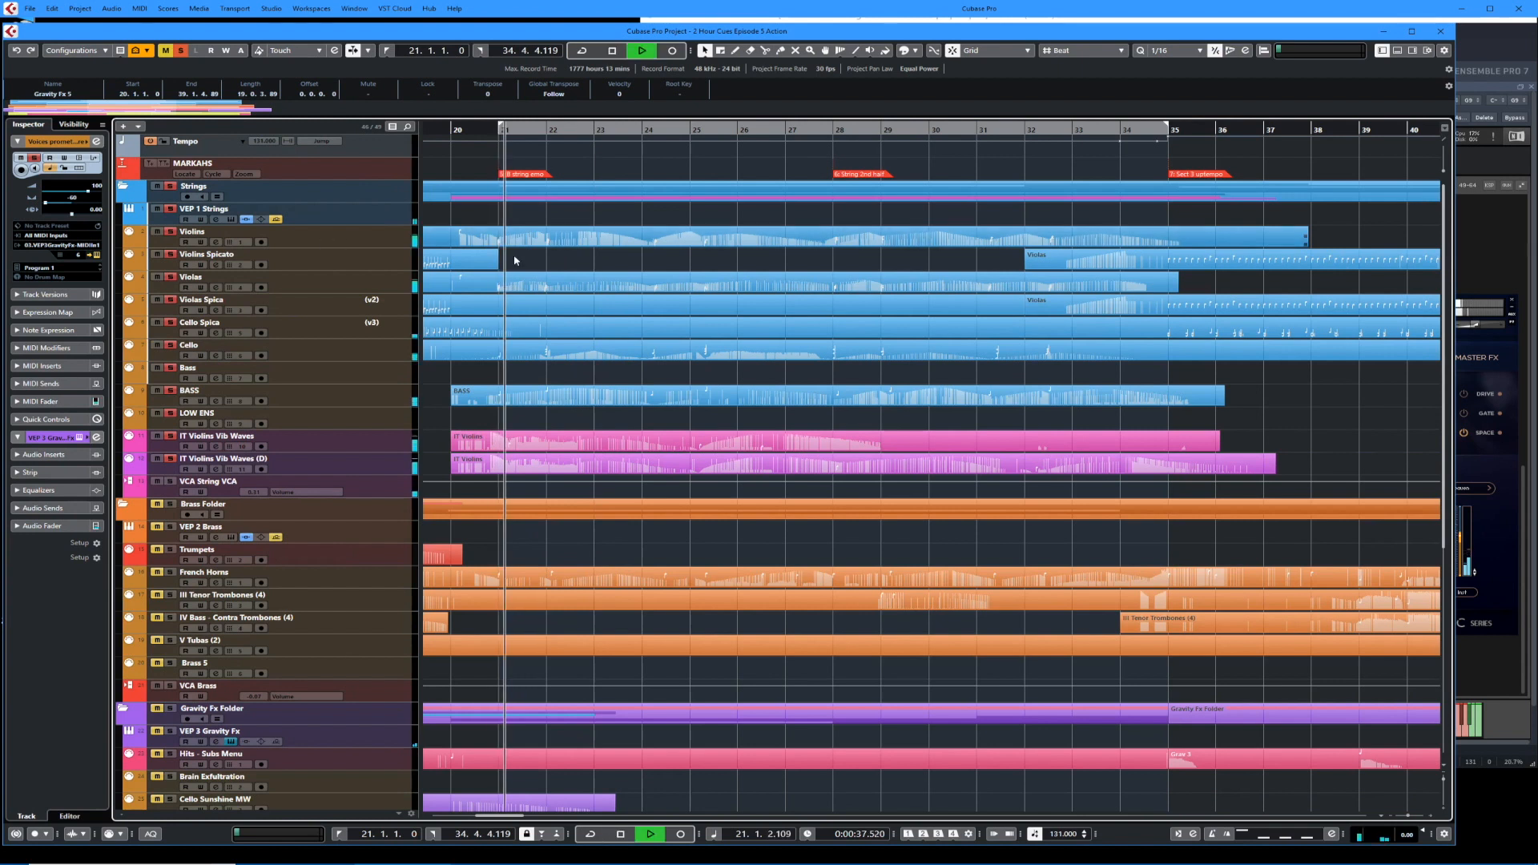
{"action": "scroll", "coordinate": [733, 423], "scroll_direction": "down", "scroll_amount": 3}
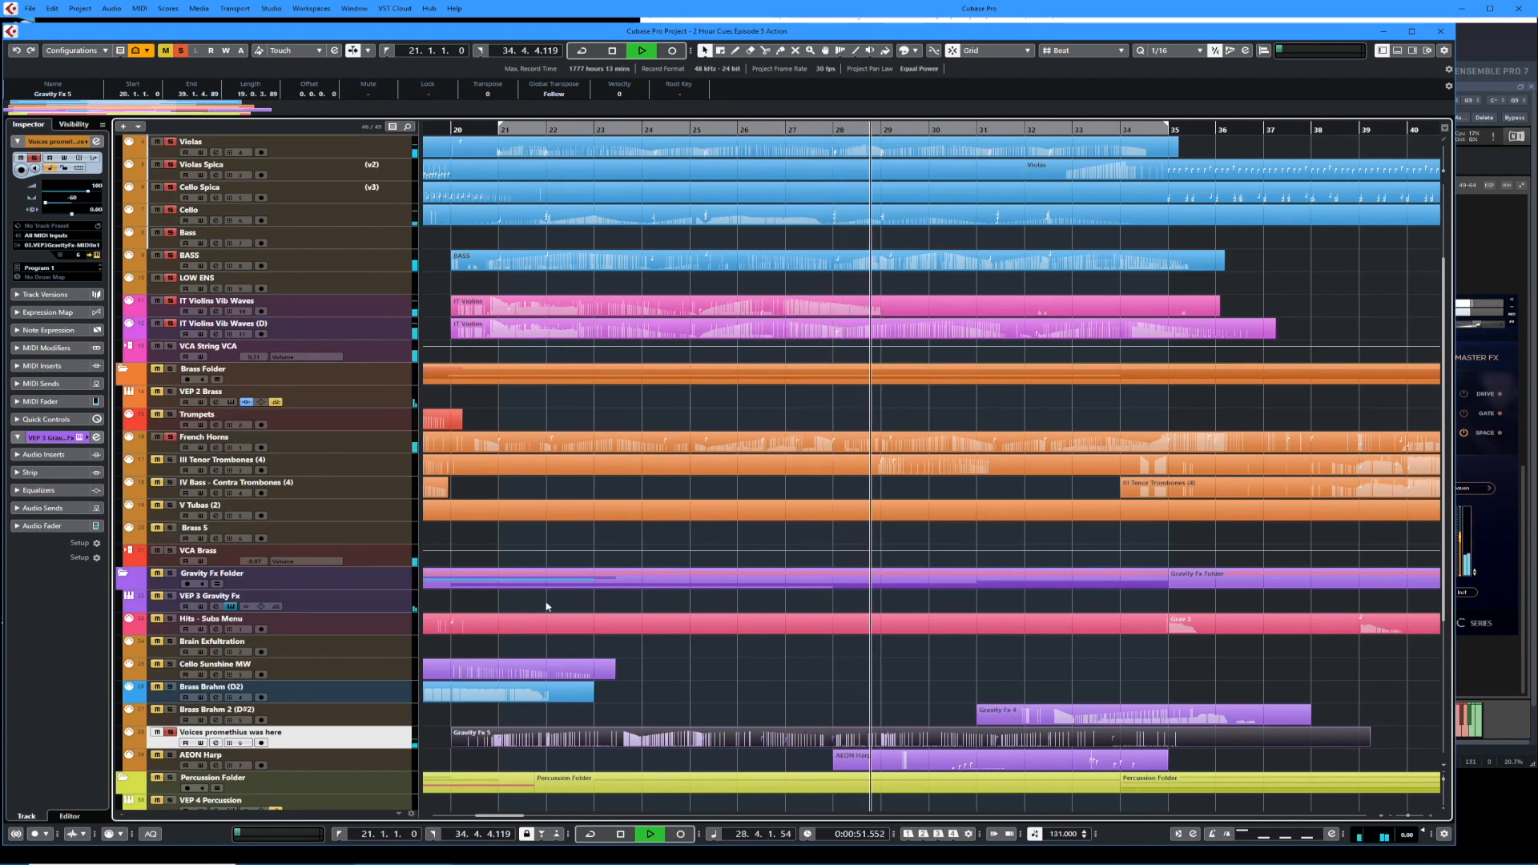
Select the AEON Harp part at bars 28 to 34 and audition it with the soloed strings and voices.
{"action": "scroll", "coordinate": [521, 608], "scroll_direction": "down", "scroll_amount": 5}
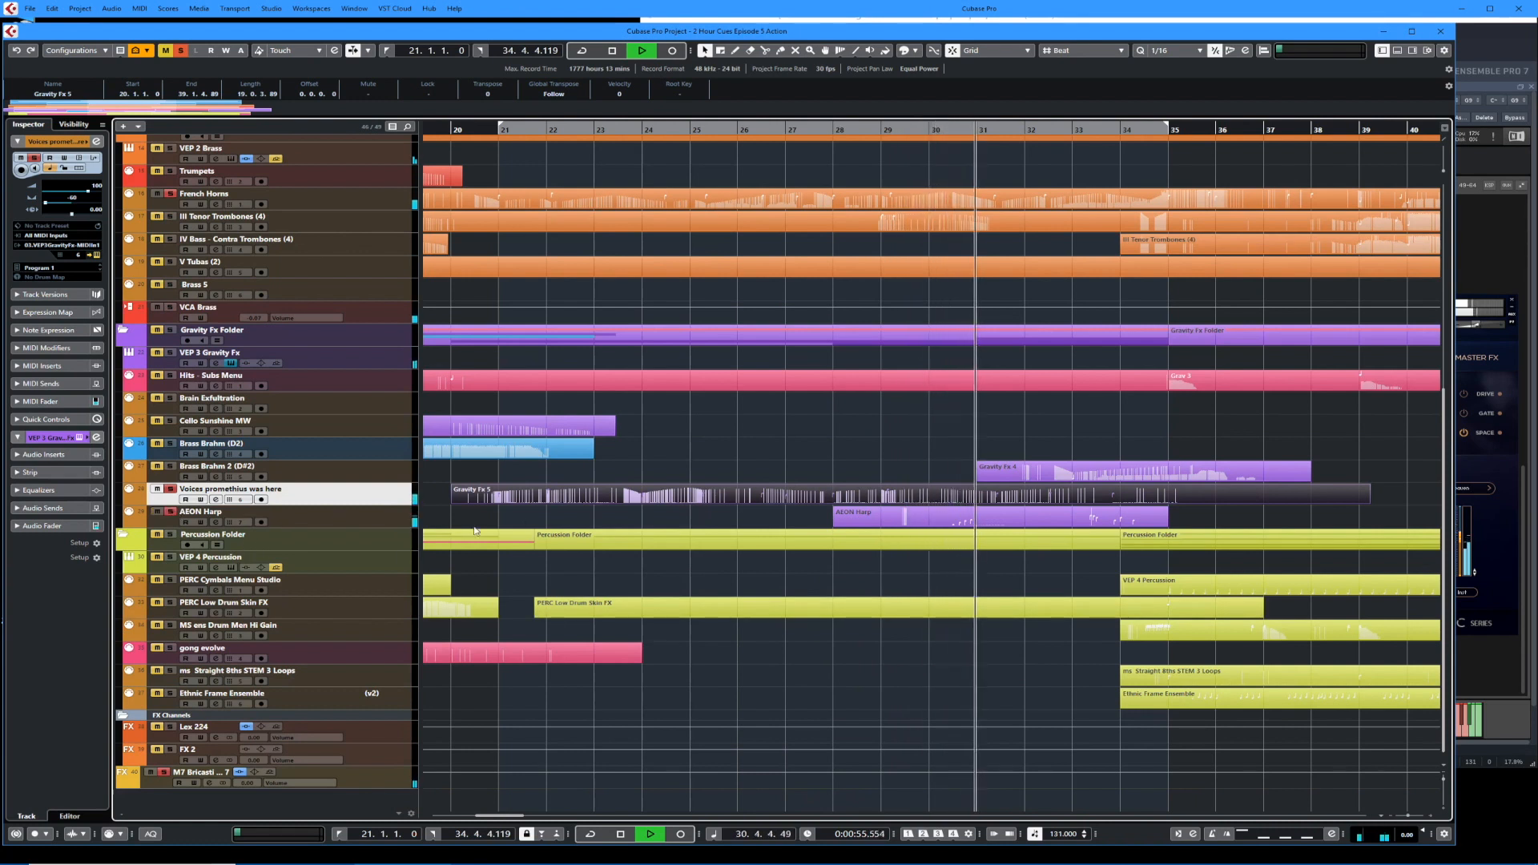
{"action": "left_click", "coordinate": [1049, 520]}
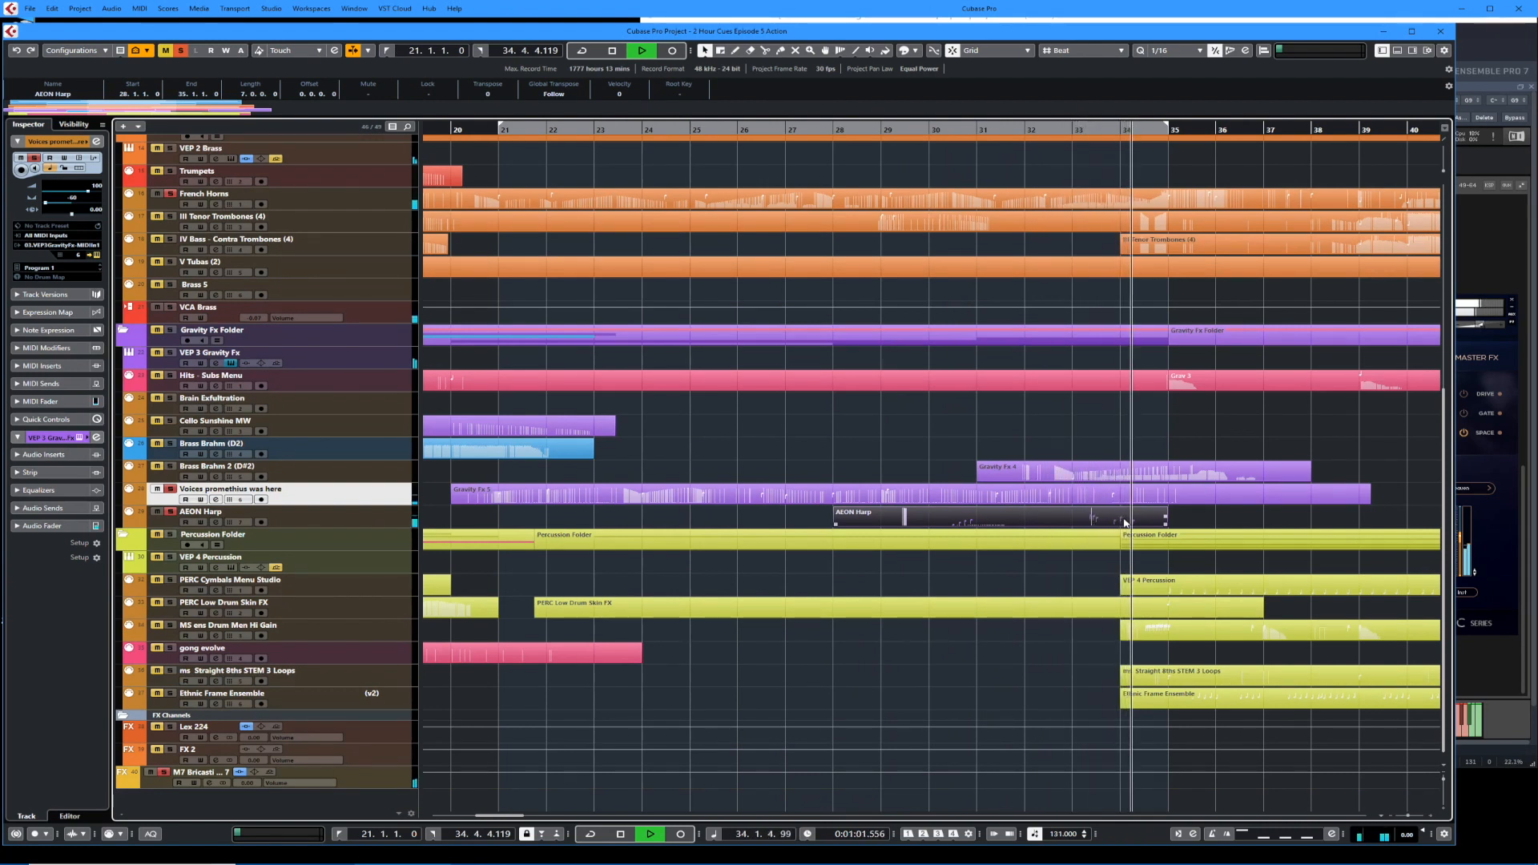
{"action": "key", "text": "space"}
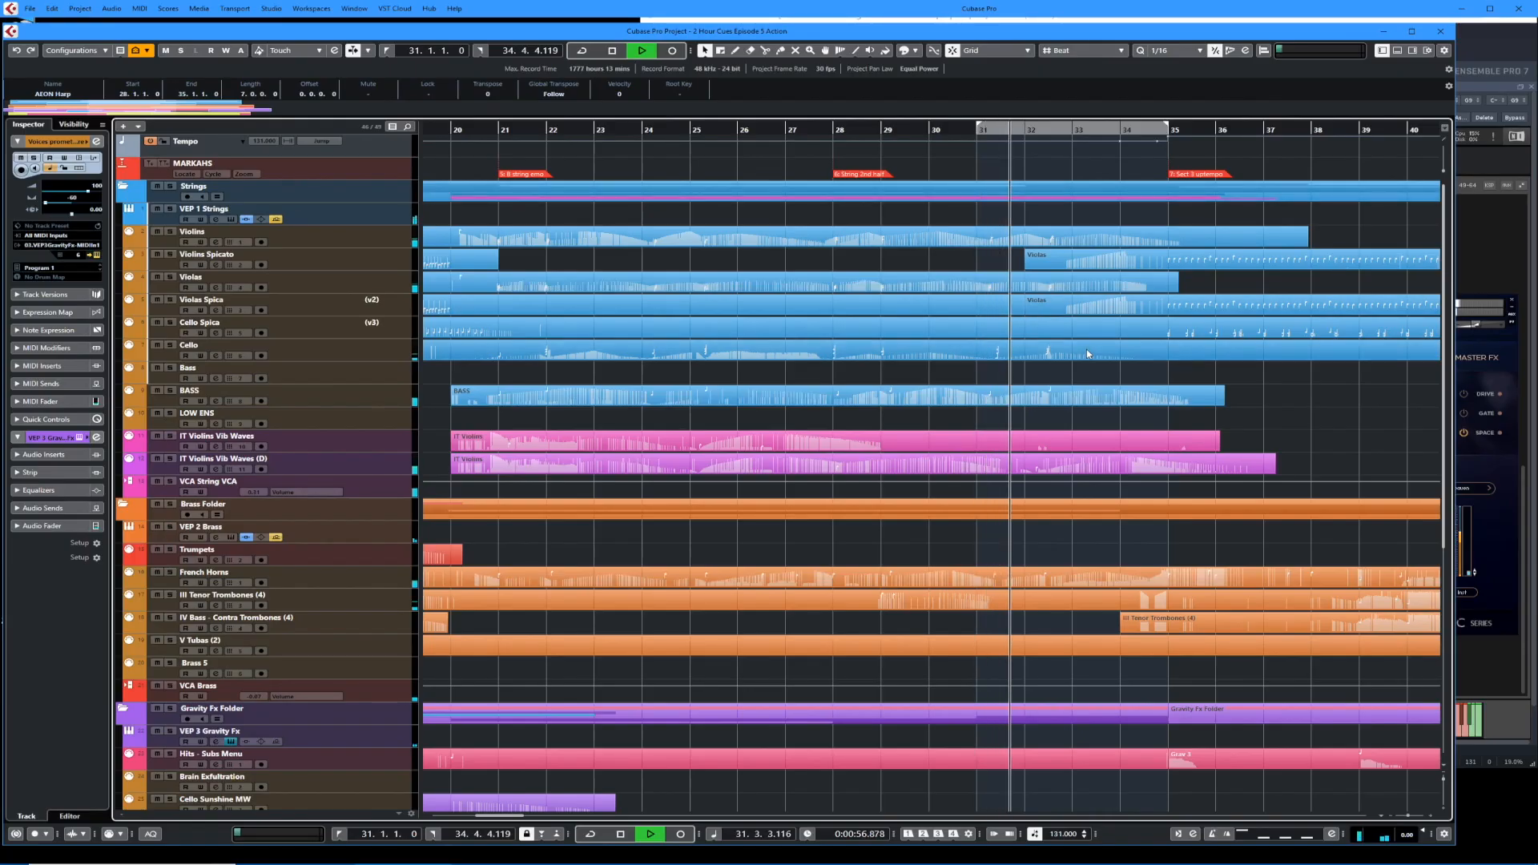
Audition the full arrangement from bar 31 into the ending past bar 56, following the strings, brass, Gravity FX and percussion parts.
{"action": "scroll", "coordinate": [1088, 353], "scroll_direction": "right", "scroll_amount": 8}
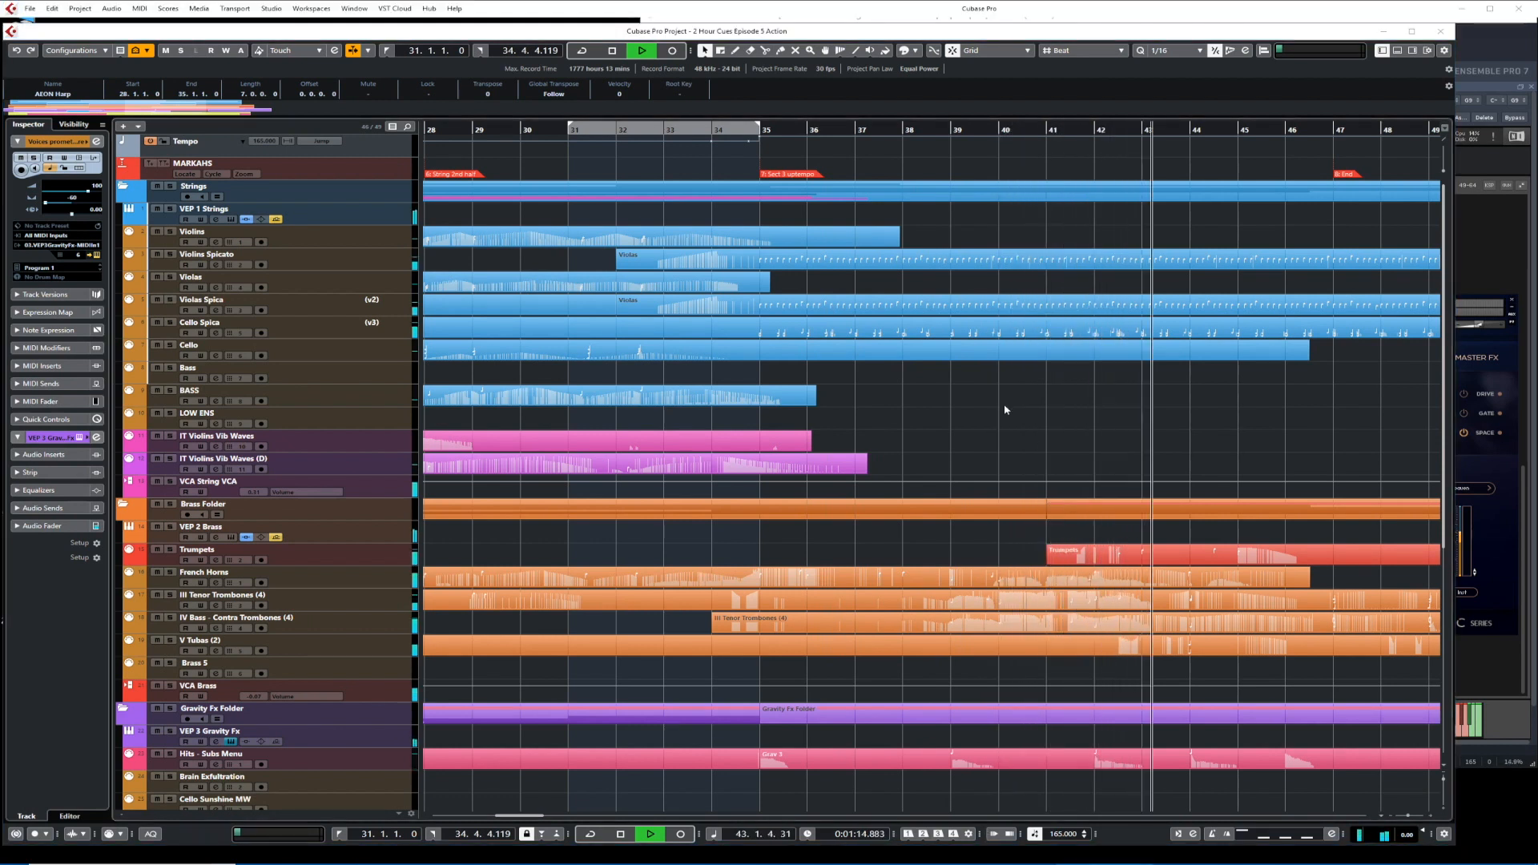
{"action": "scroll", "coordinate": [1004, 409], "scroll_direction": "down", "scroll_amount": 3}
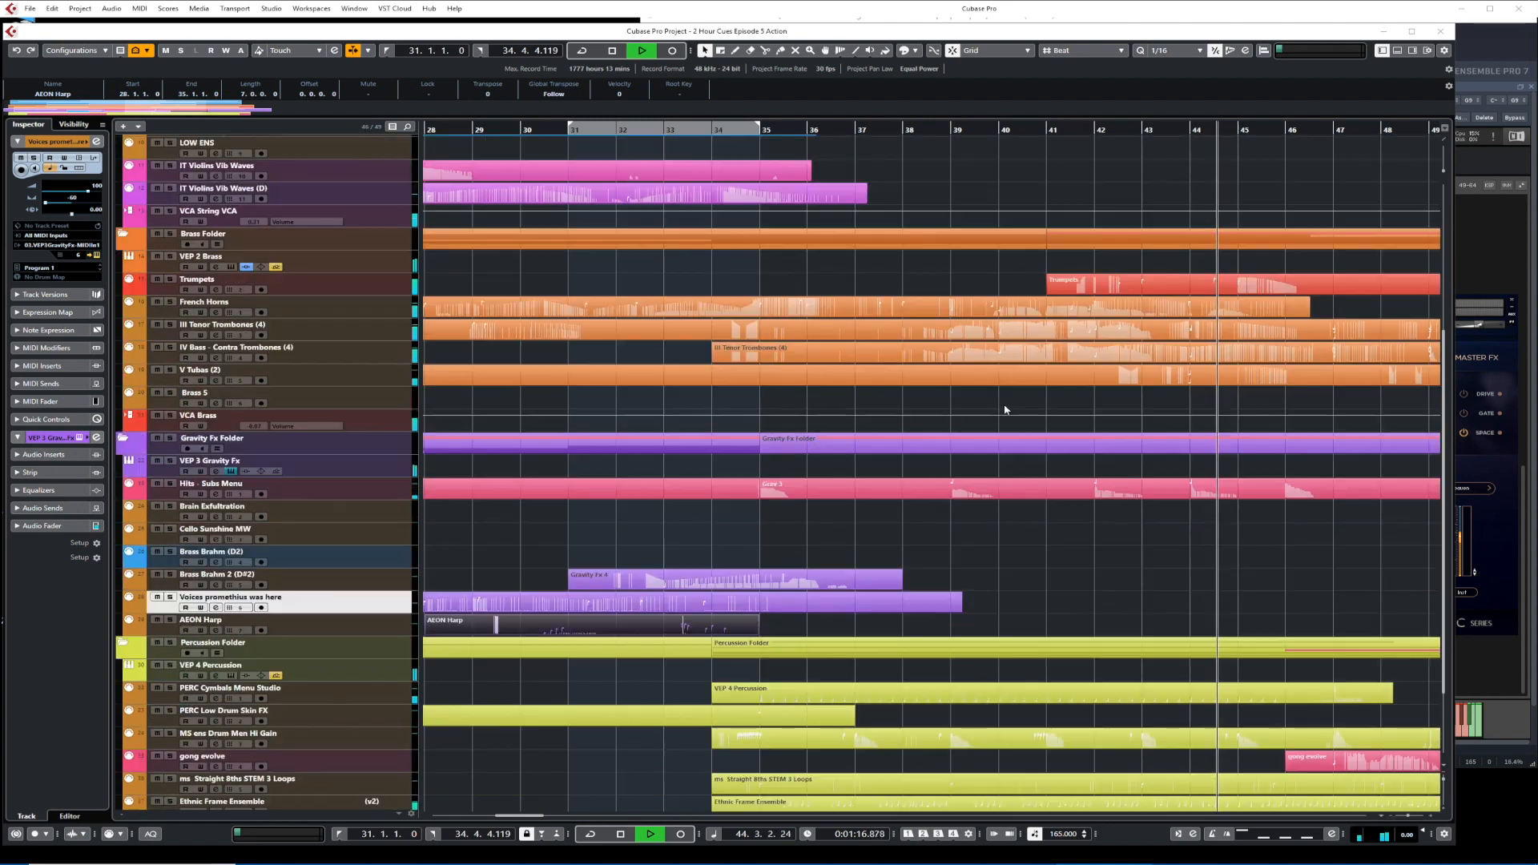
{"action": "scroll", "coordinate": [1004, 409], "scroll_direction": "up", "scroll_amount": 3}
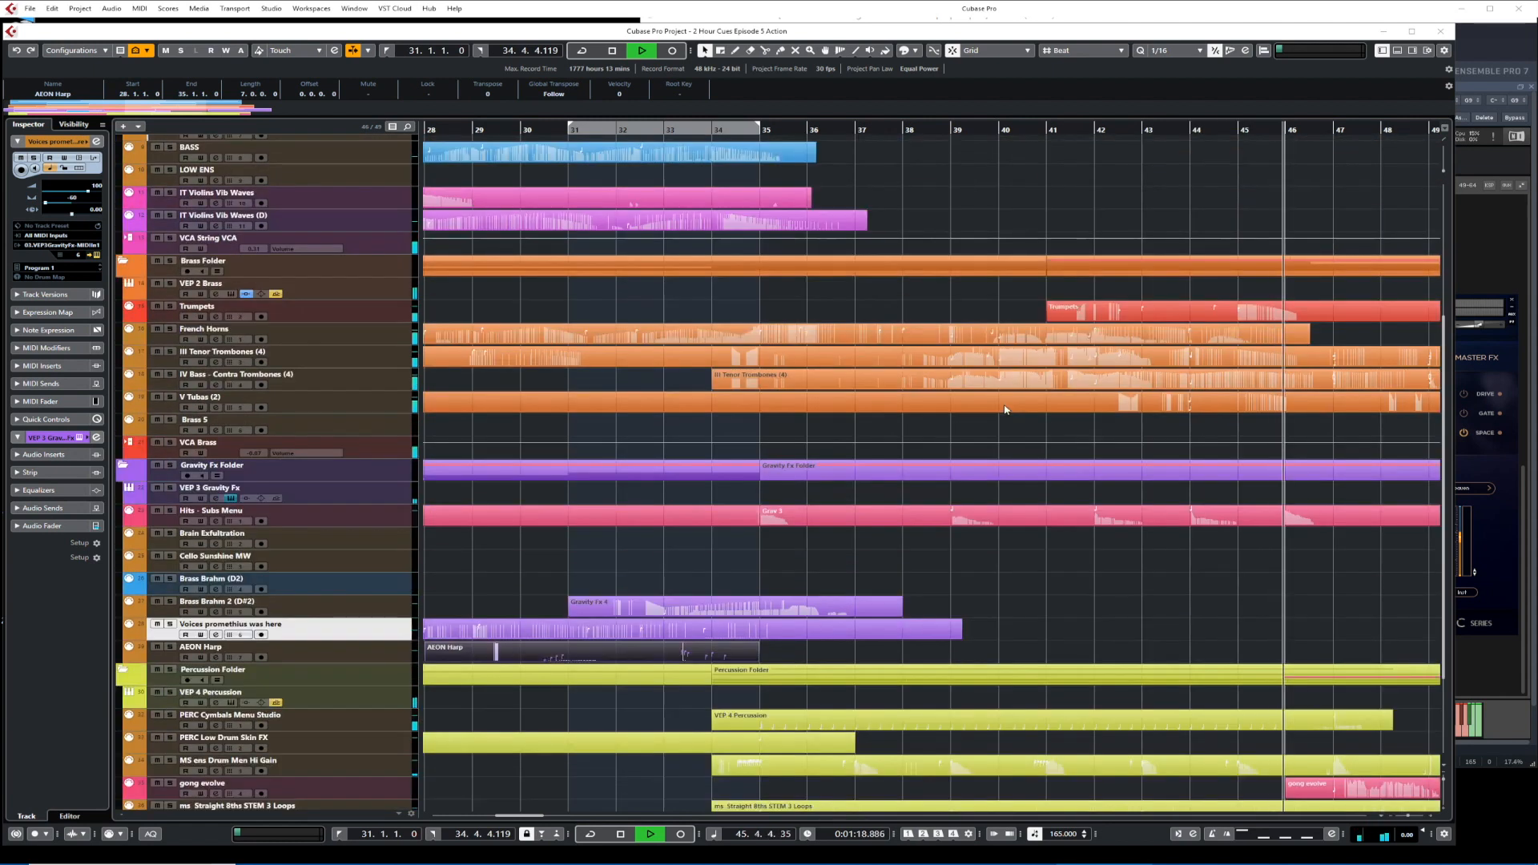
{"action": "scroll", "coordinate": [1004, 409], "scroll_direction": "down", "scroll_amount": 3}
{"action": "scroll", "coordinate": [1005, 409], "scroll_direction": "up", "scroll_amount": 3}
{"action": "scroll", "coordinate": [1004, 410], "scroll_direction": "down", "scroll_amount": 3}
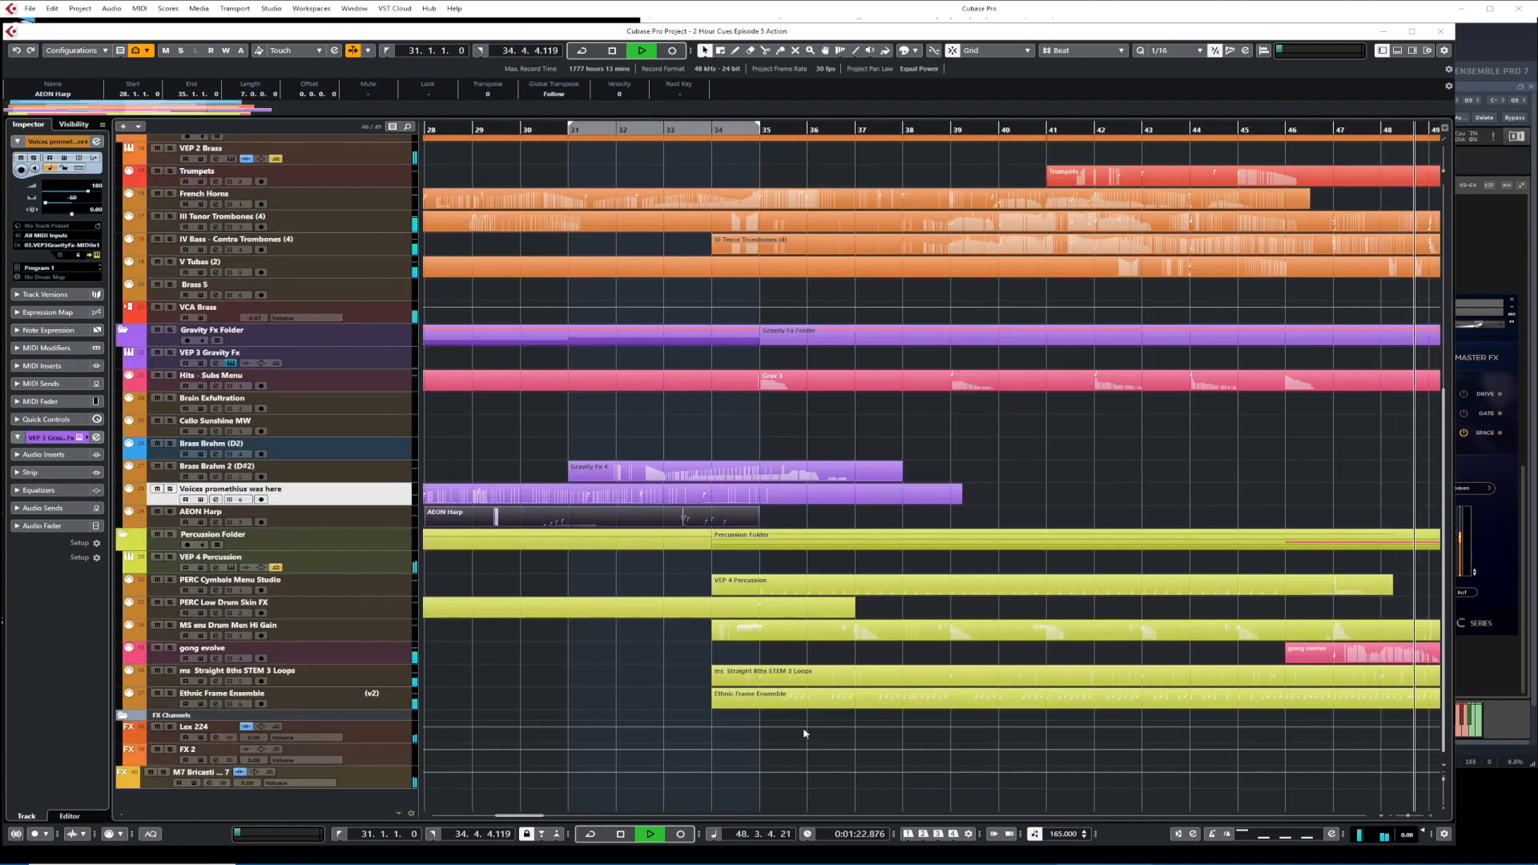
{"action": "left_click_drag", "start_coordinate": [541, 816], "coordinate": [581, 818]}
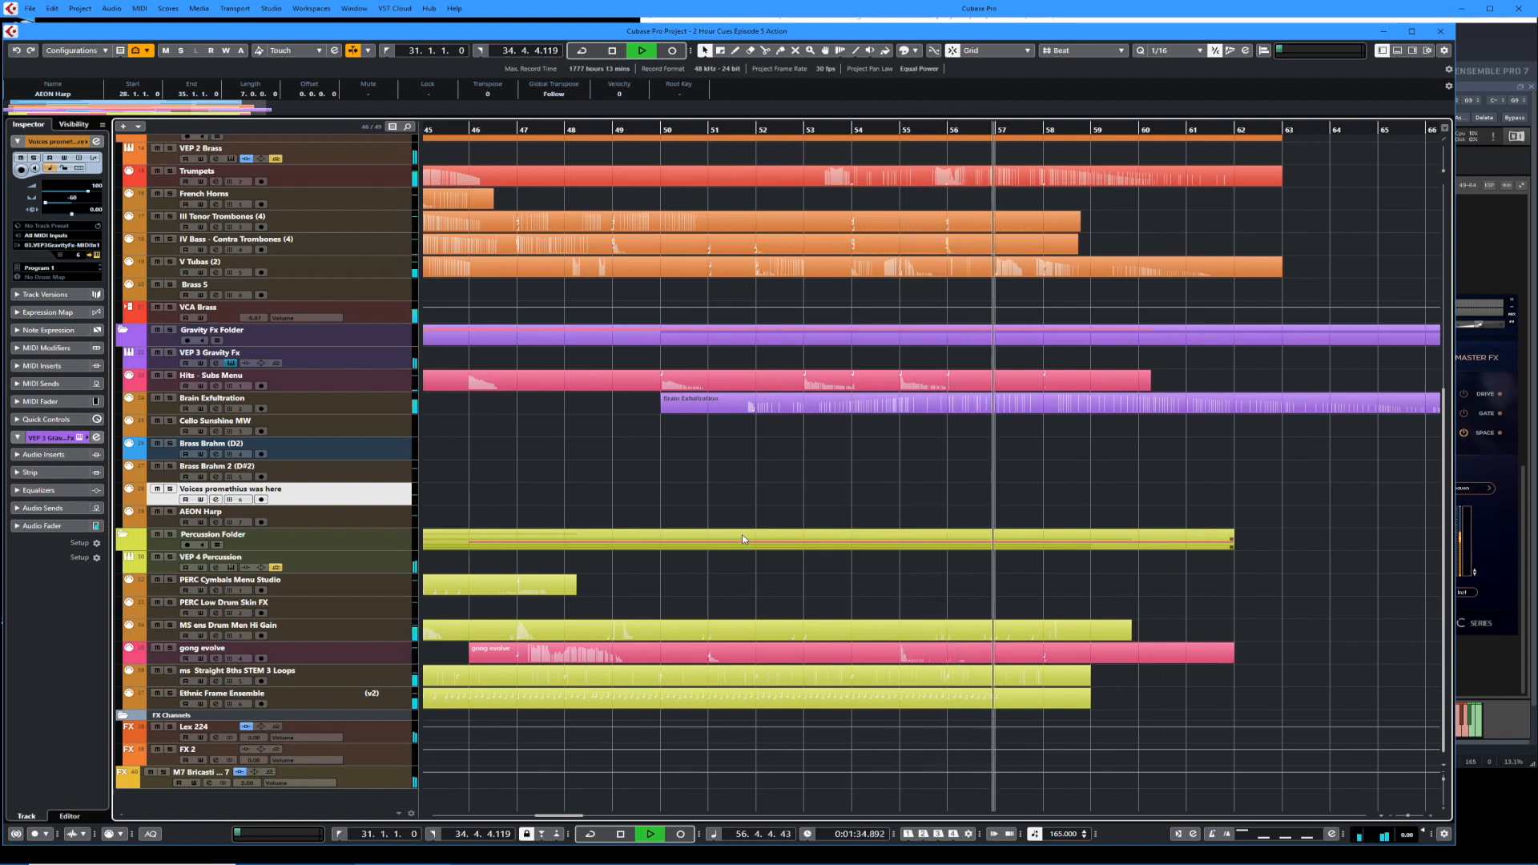
Enlarge the Tempo track to examine its tempo points between bars 34 and 35, and shrink it back to its compact height.
{"action": "scroll", "coordinate": [743, 539], "scroll_direction": "up", "scroll_amount": 3}
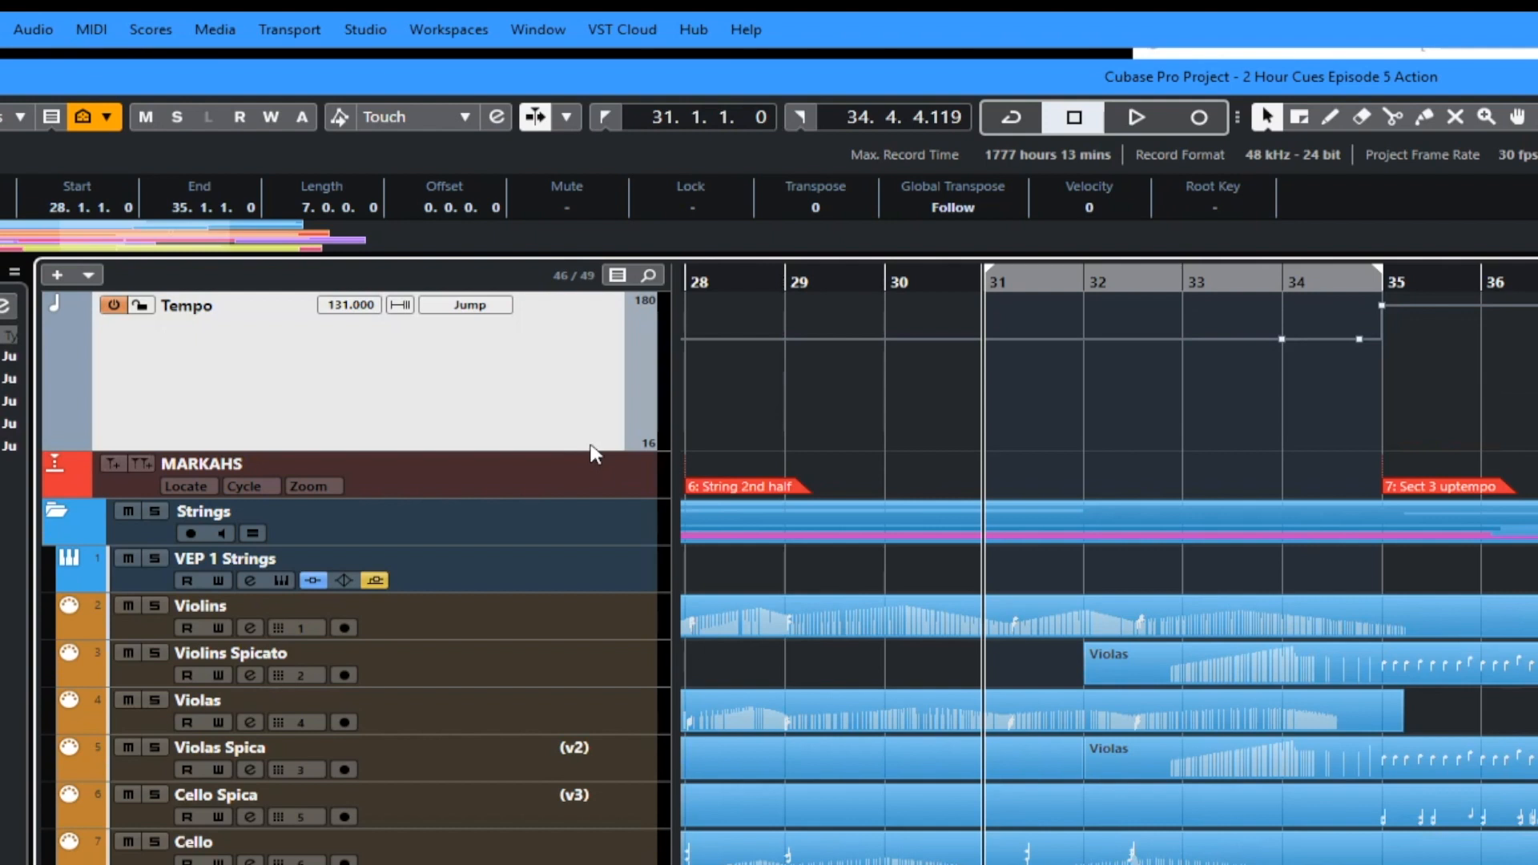
{"action": "left_click_drag", "start_coordinate": [574, 447], "coordinate": [549, 695]}
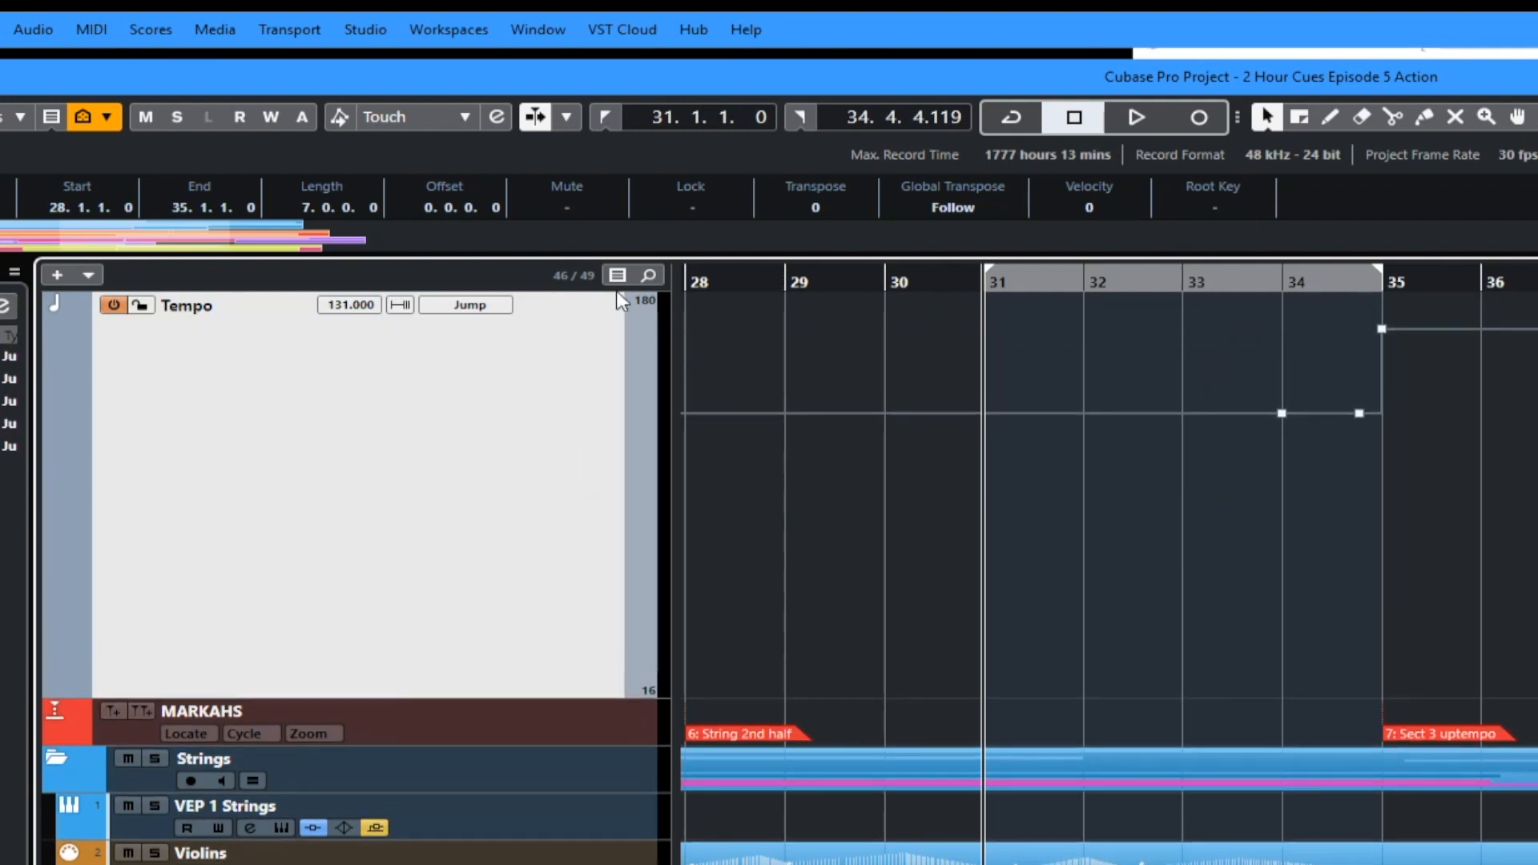
{"action": "key", "text": "space"}
{"action": "left_click_drag", "start_coordinate": [390, 694], "coordinate": [379, 339]}
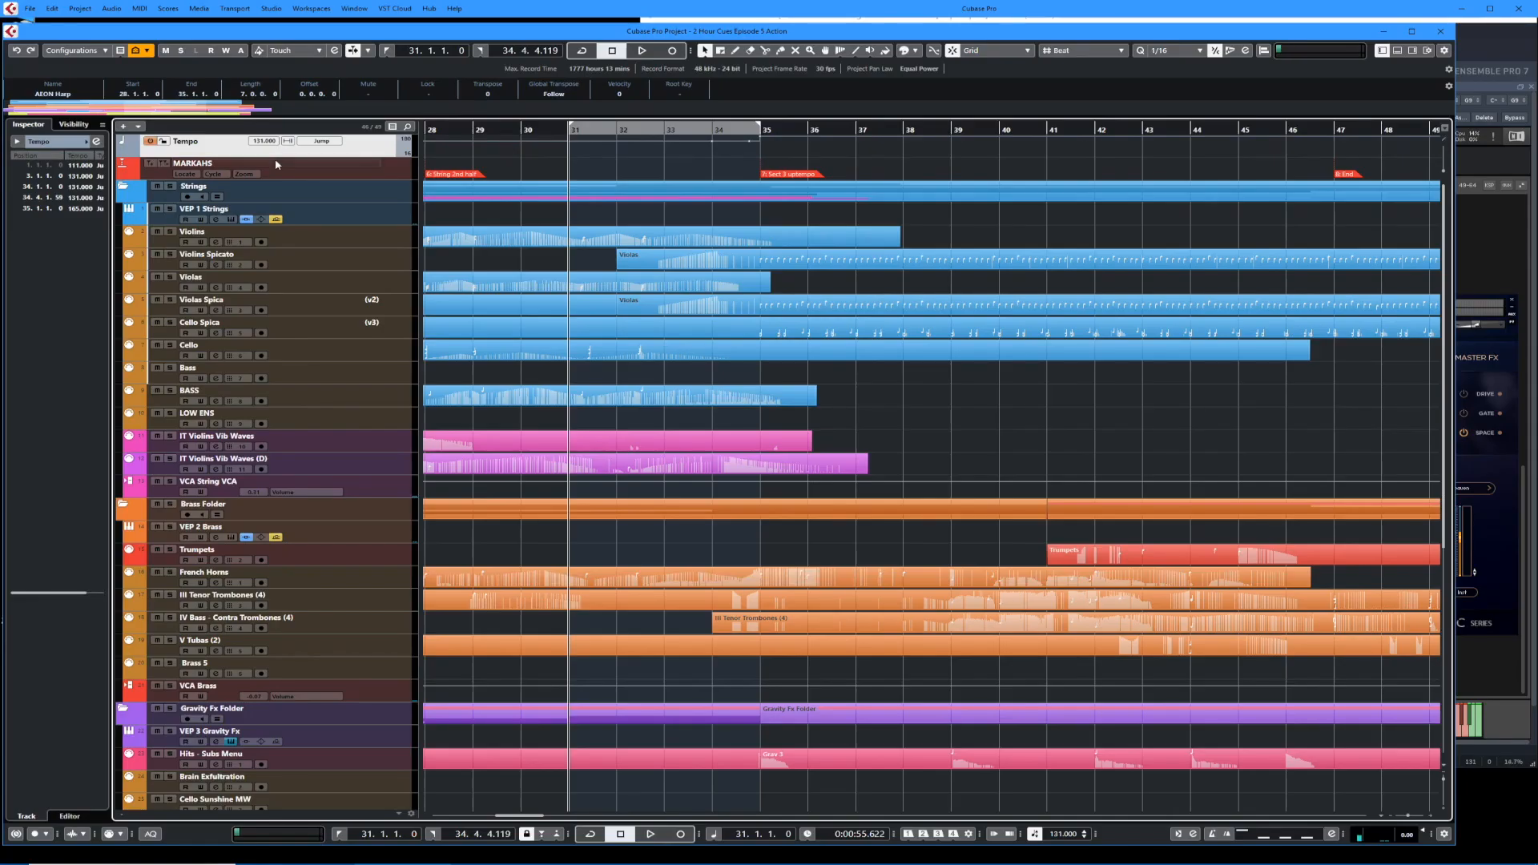
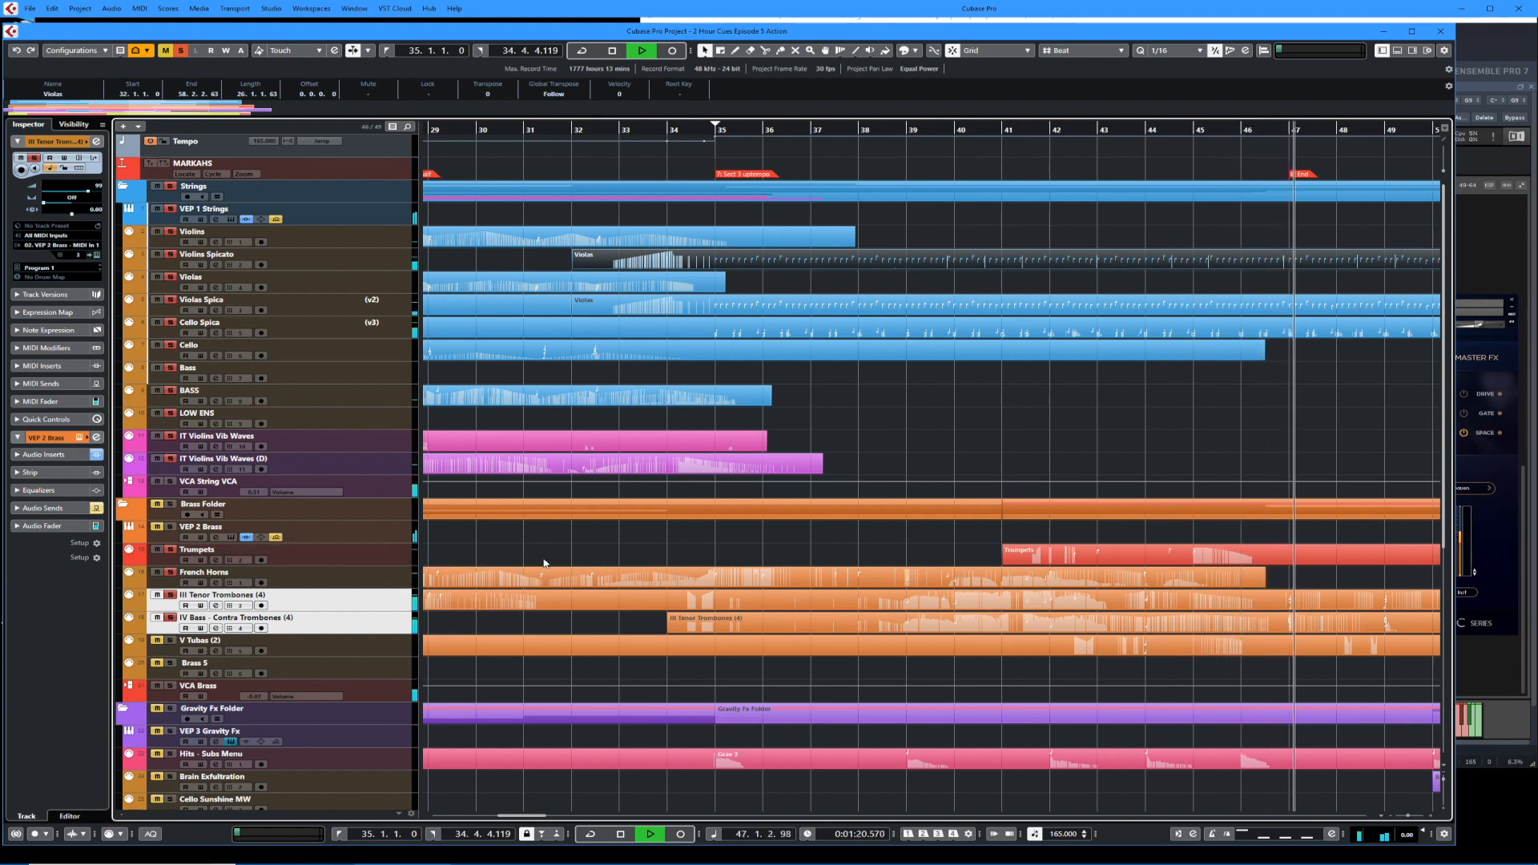
Audition the soloed strings and brass from bar 35 to the end of the string parts, with the view following playback.
{"action": "key", "text": "f"}
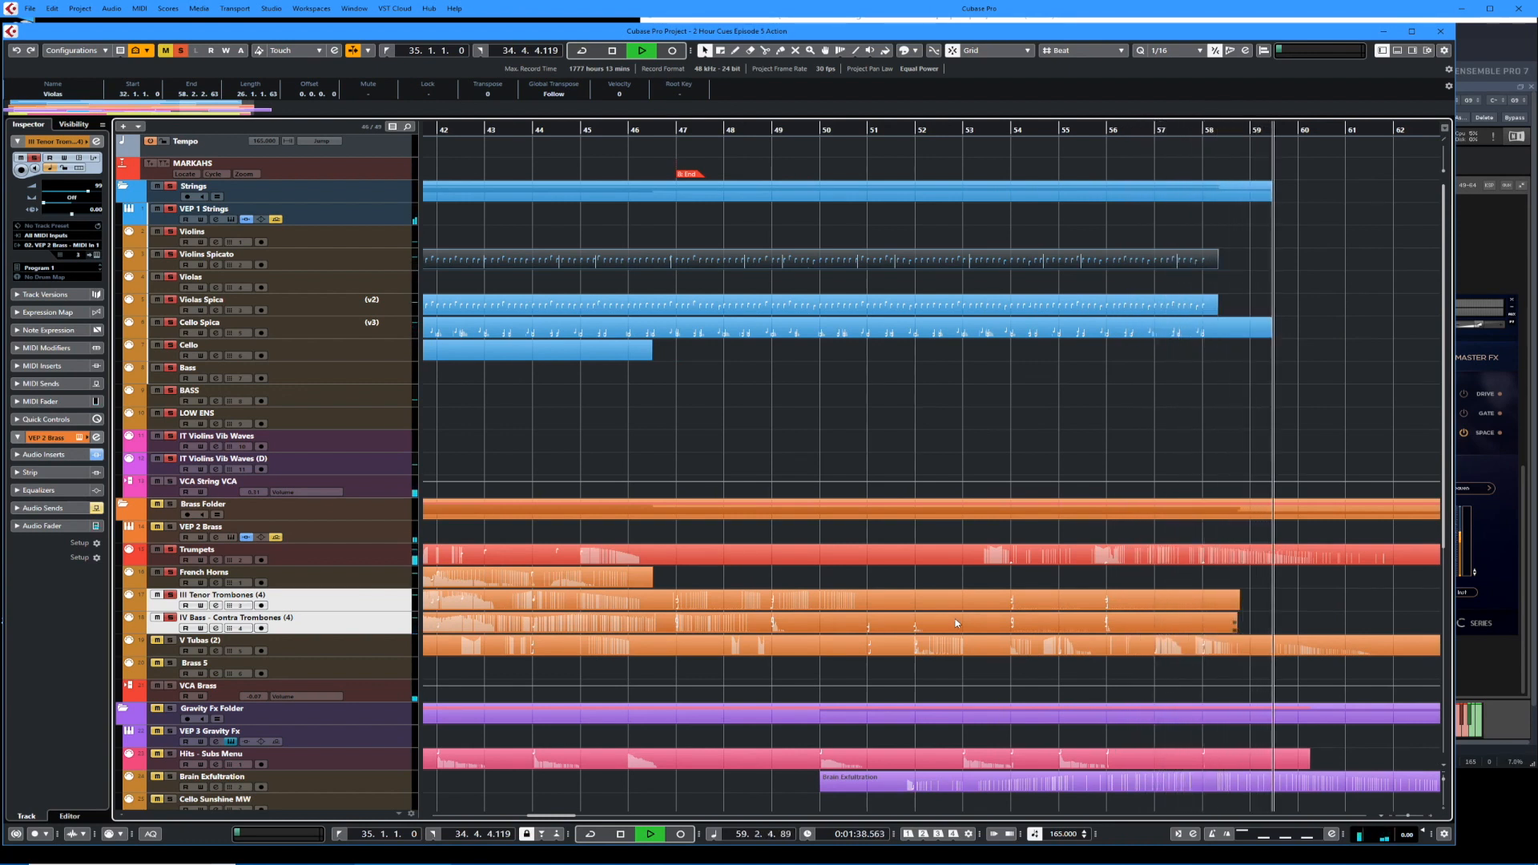
{"action": "key", "text": "space"}
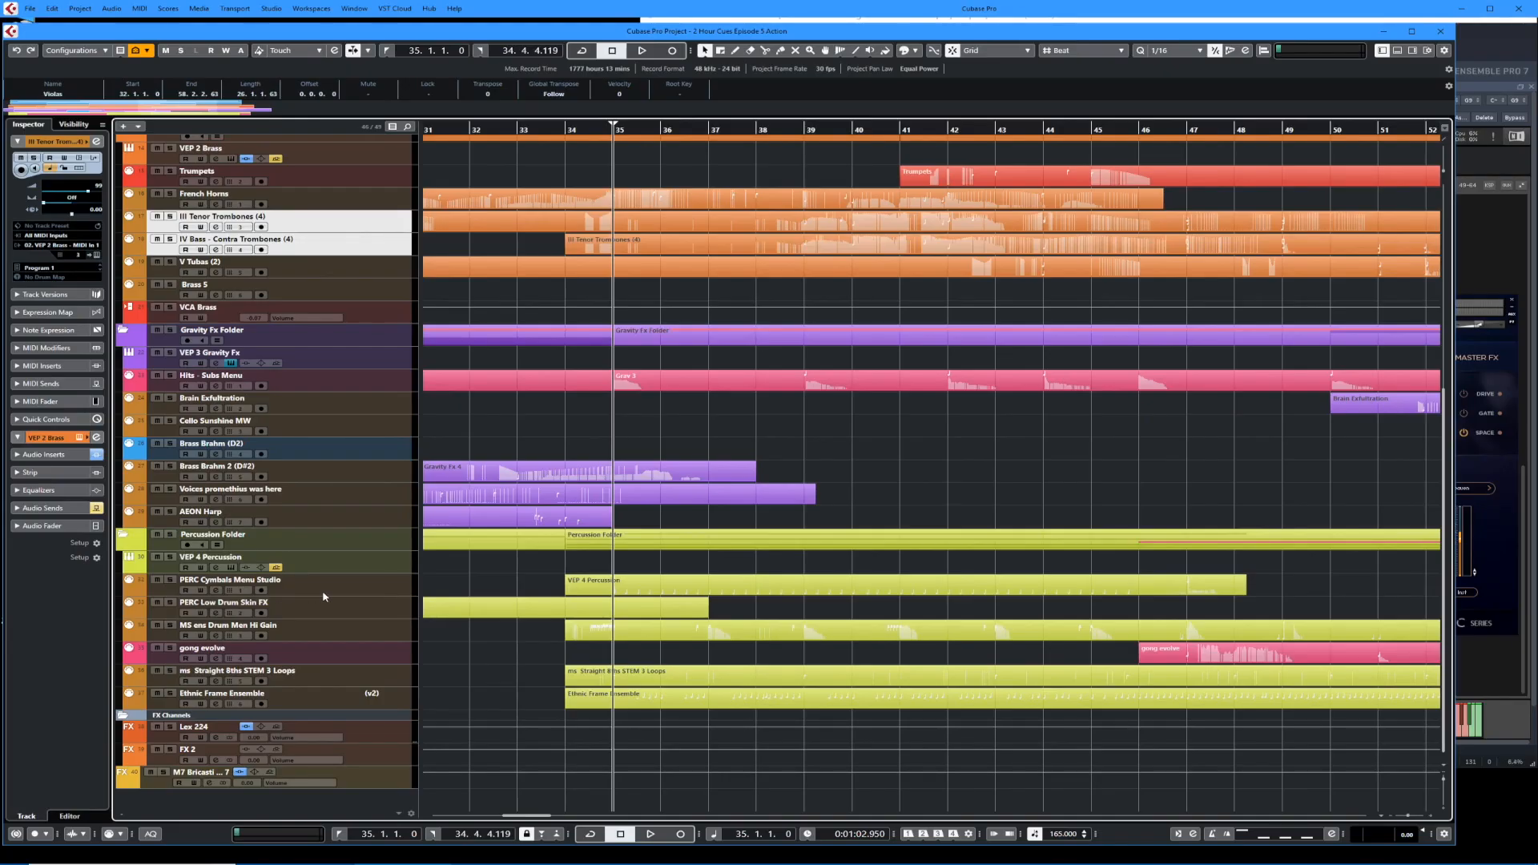
Select MS ens Drum Men Hi Gain, inspect the Damage and Ensemble Drums patches in Vienna Ensemble Pro's Percussion instance, and return to Cubase.
{"action": "left_click", "coordinate": [324, 591]}
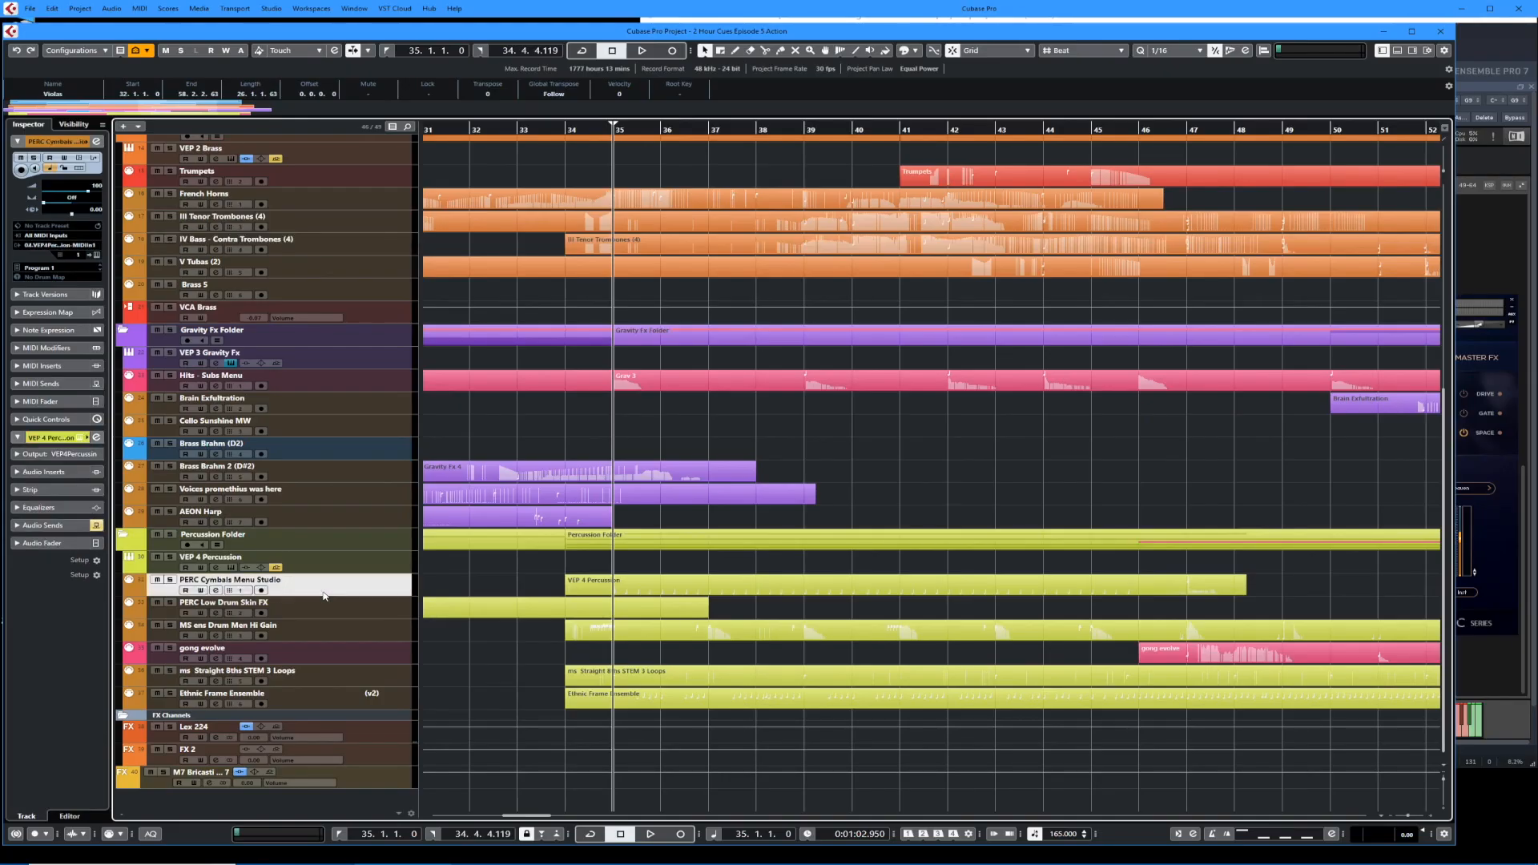
{"action": "left_click", "coordinate": [320, 634]}
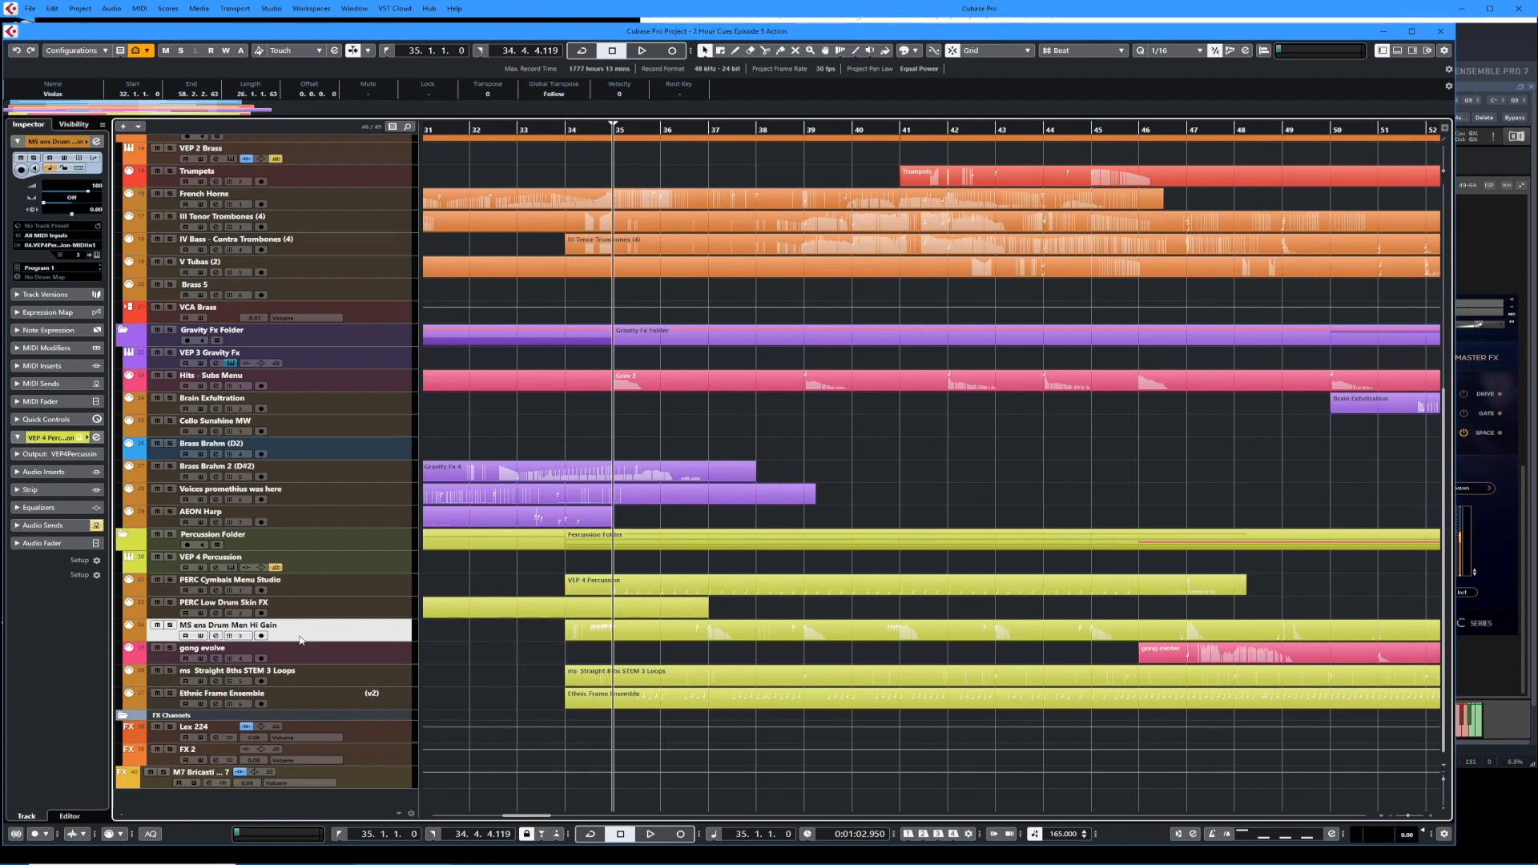
{"action": "left_click", "coordinate": [1463, 542]}
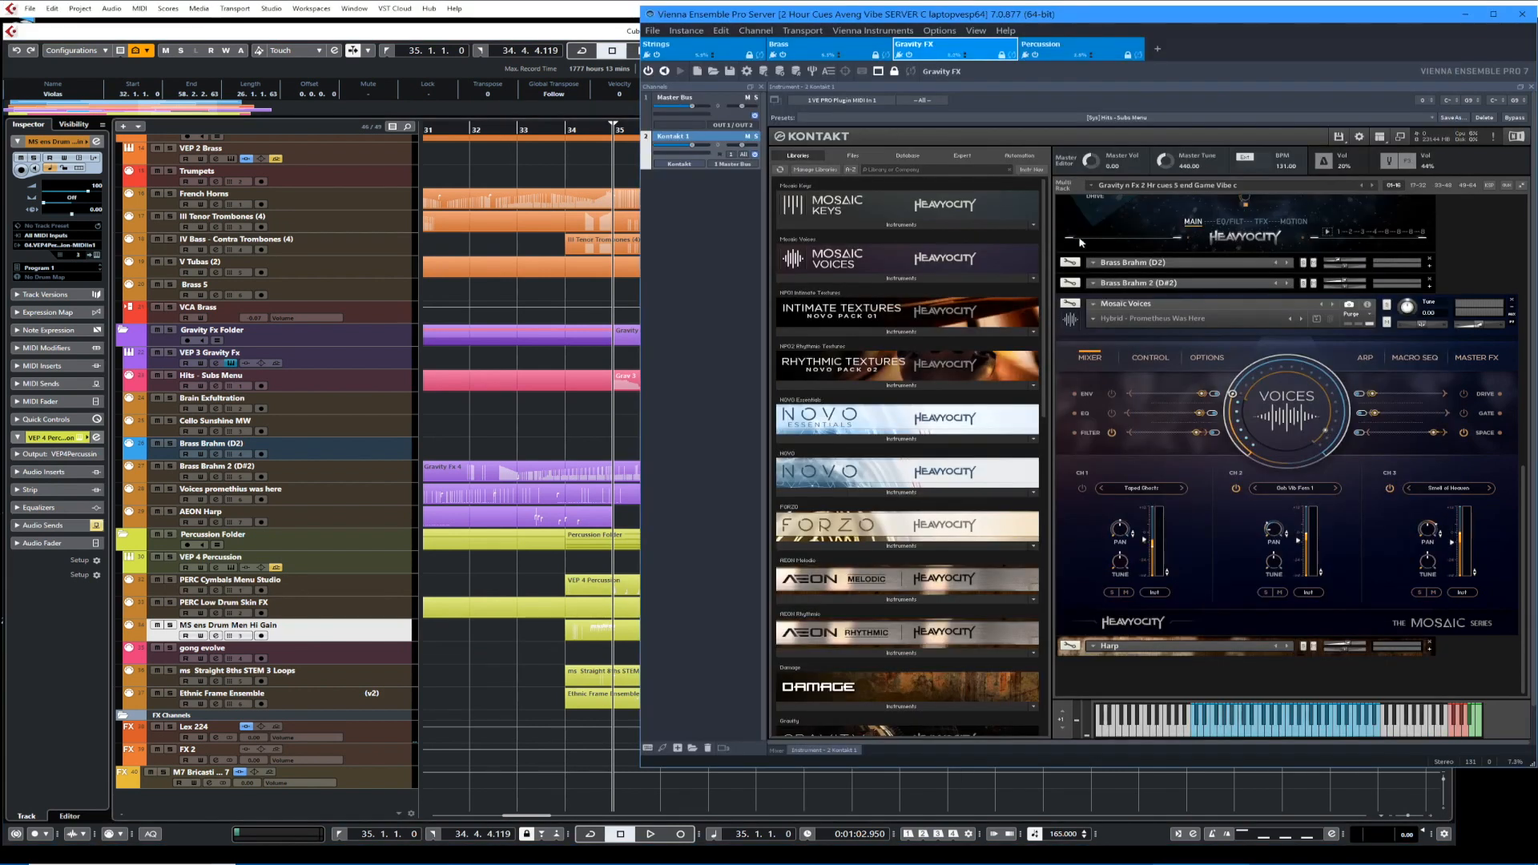
{"action": "left_click", "coordinate": [1048, 45]}
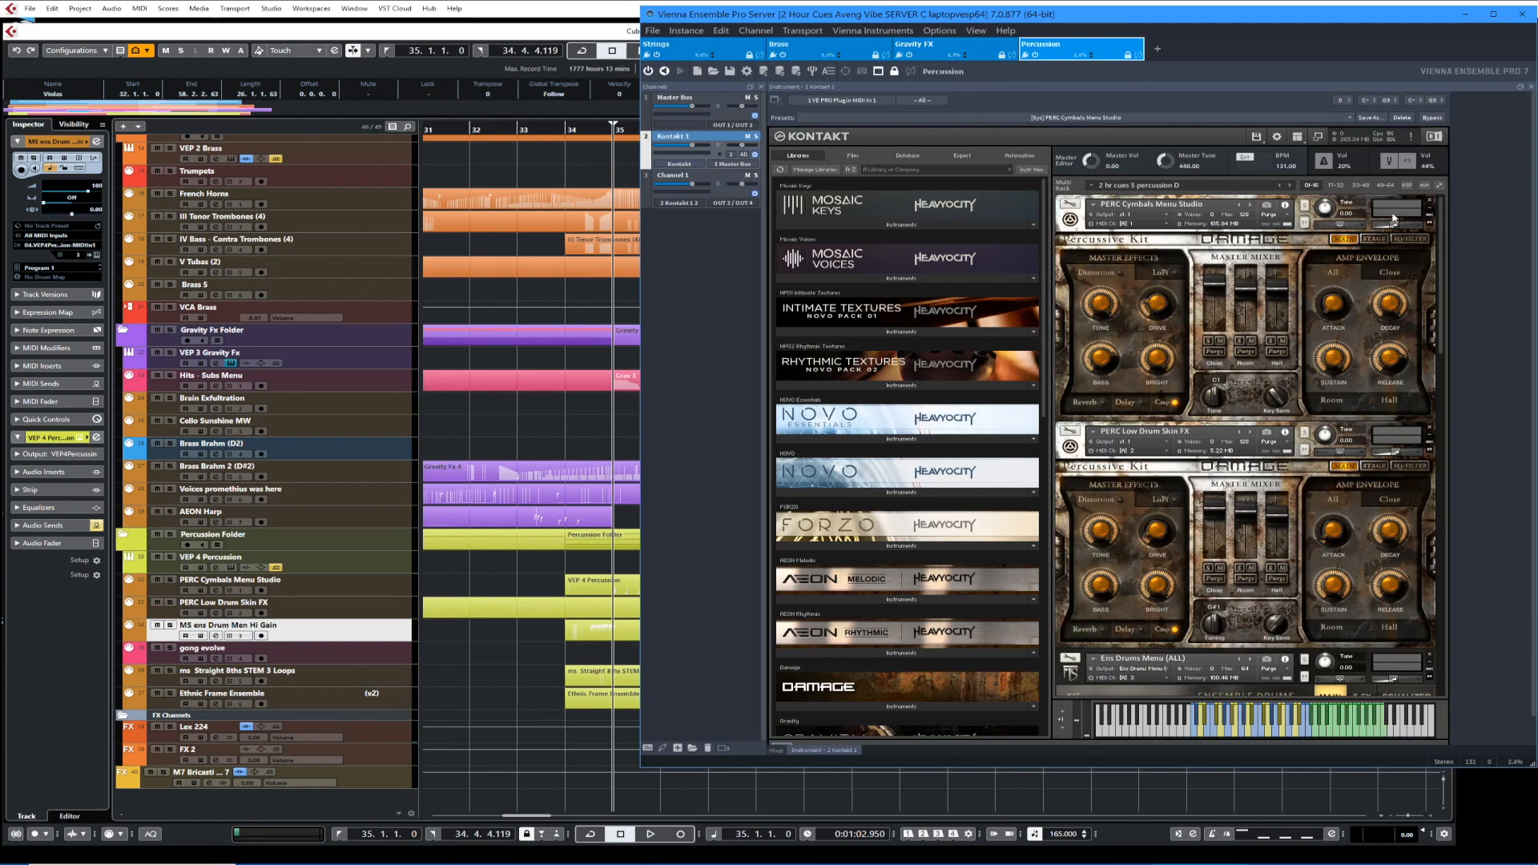
{"action": "scroll", "coordinate": [1442, 232], "scroll_direction": "down", "scroll_amount": 5}
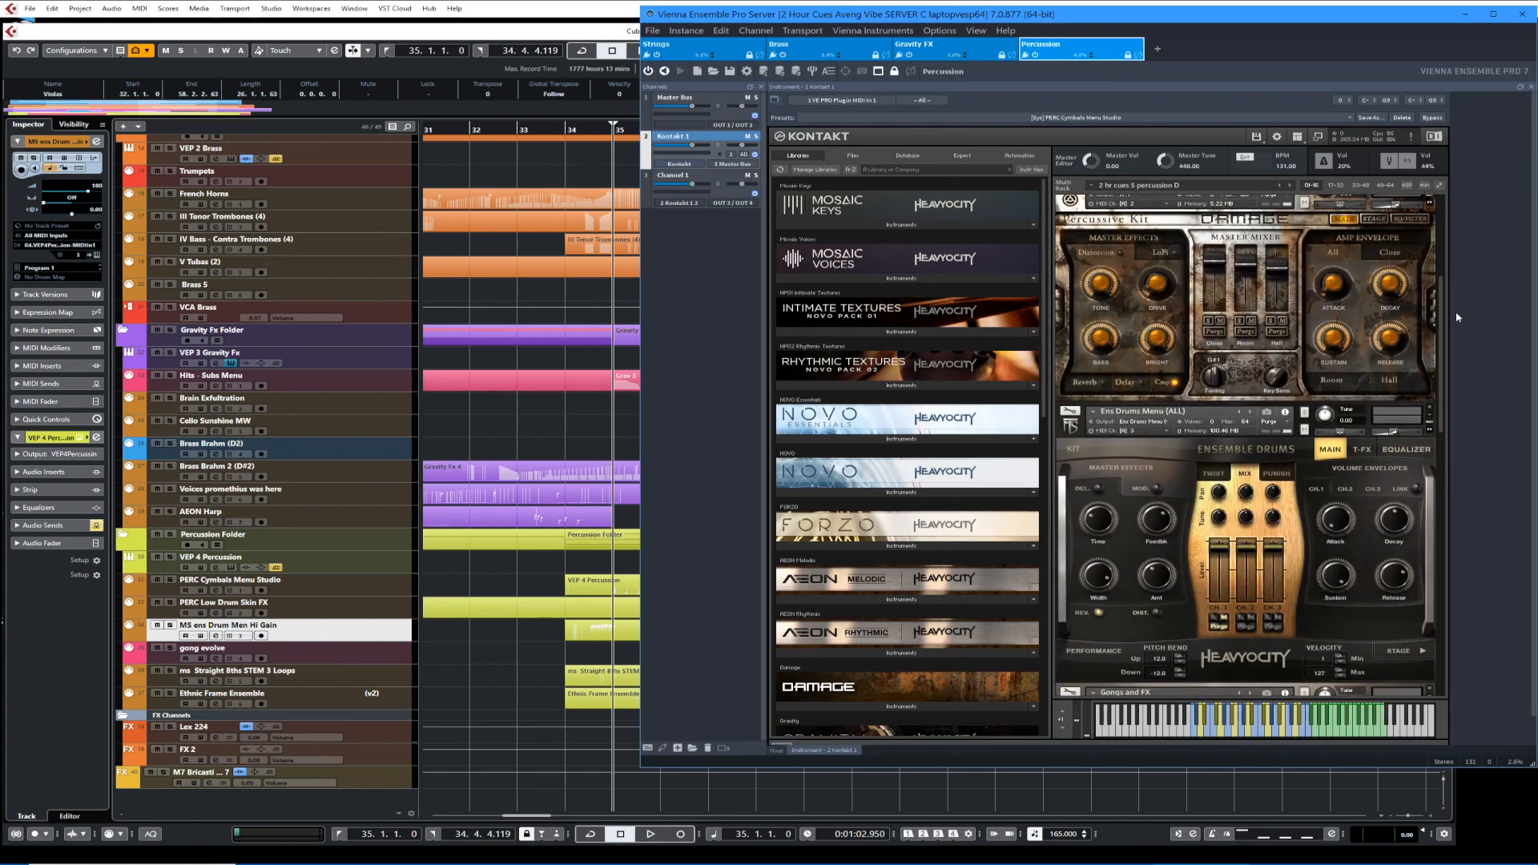
{"action": "left_click_drag", "start_coordinate": [1458, 348], "coordinate": [1459, 350]}
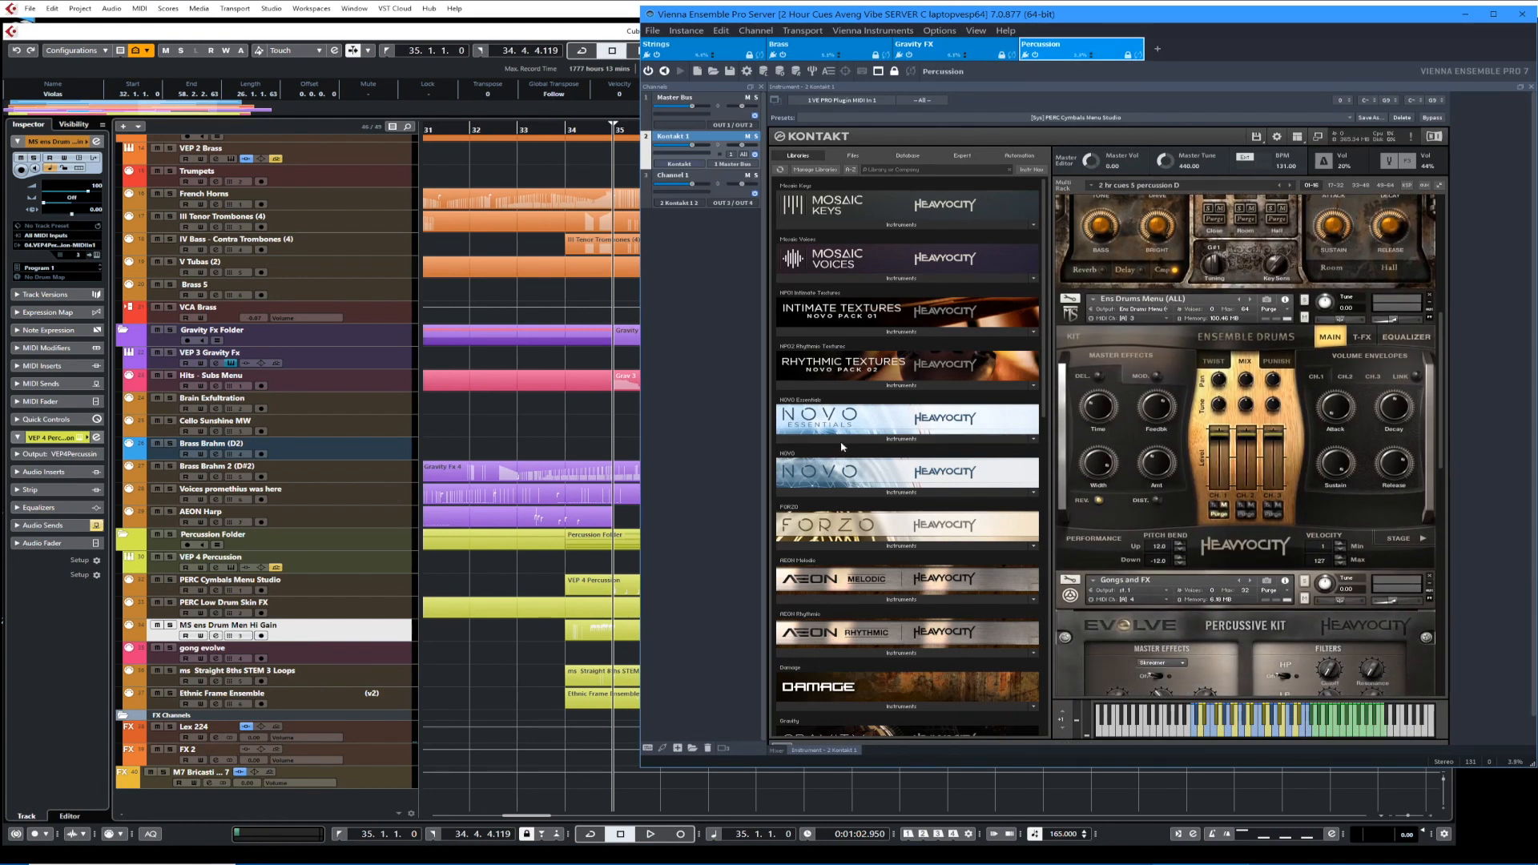
{"action": "left_click", "coordinate": [392, 640]}
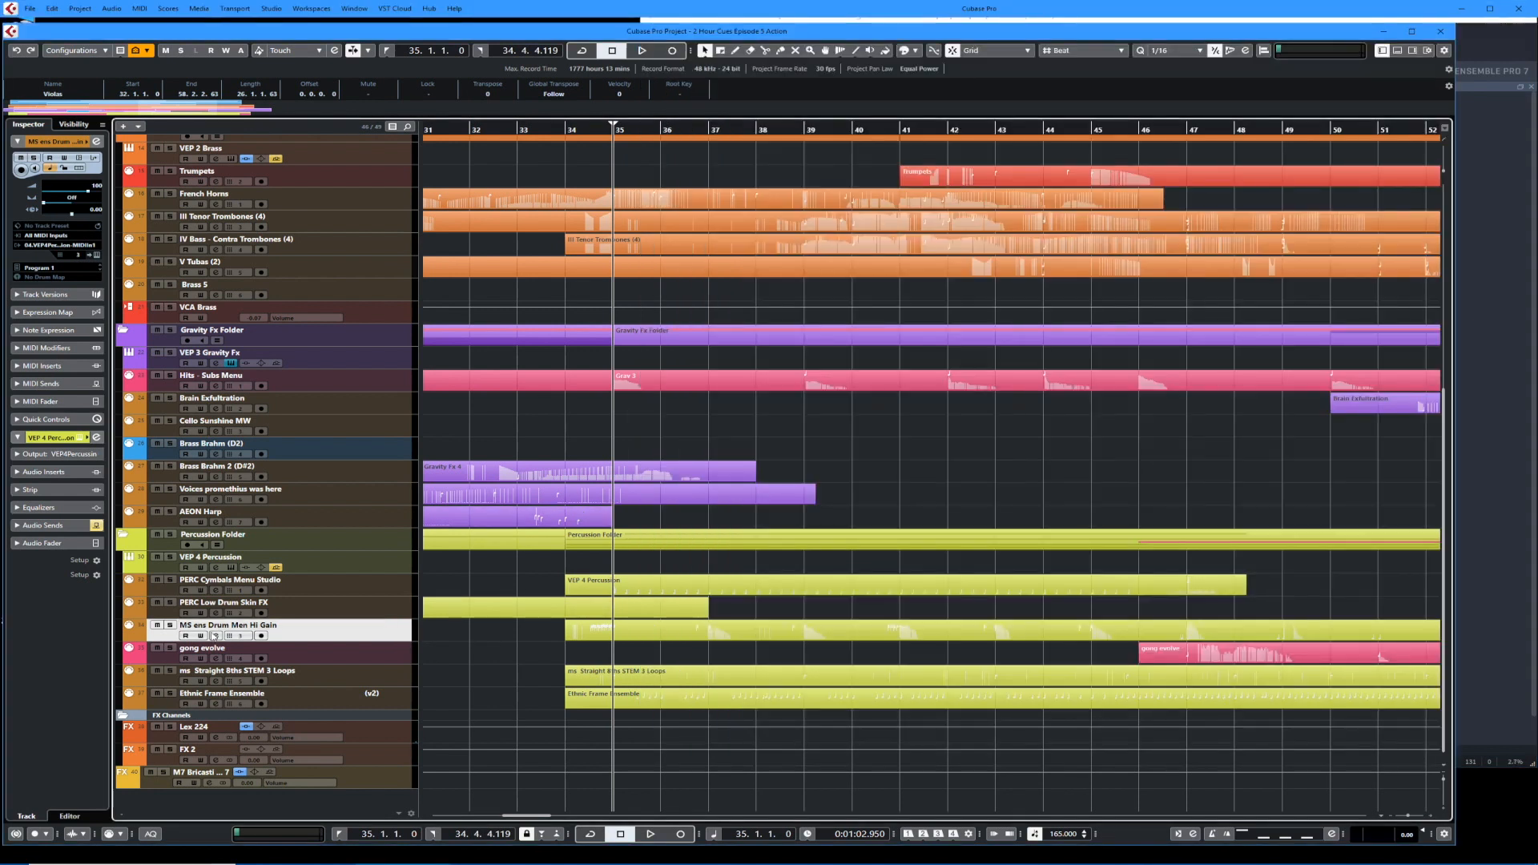
Solo MS ens Drum Men Hi Gain, audition it from bar 35 with its Ensemble Drums patch in view, and return to the project.
{"action": "left_click", "coordinate": [169, 624]}
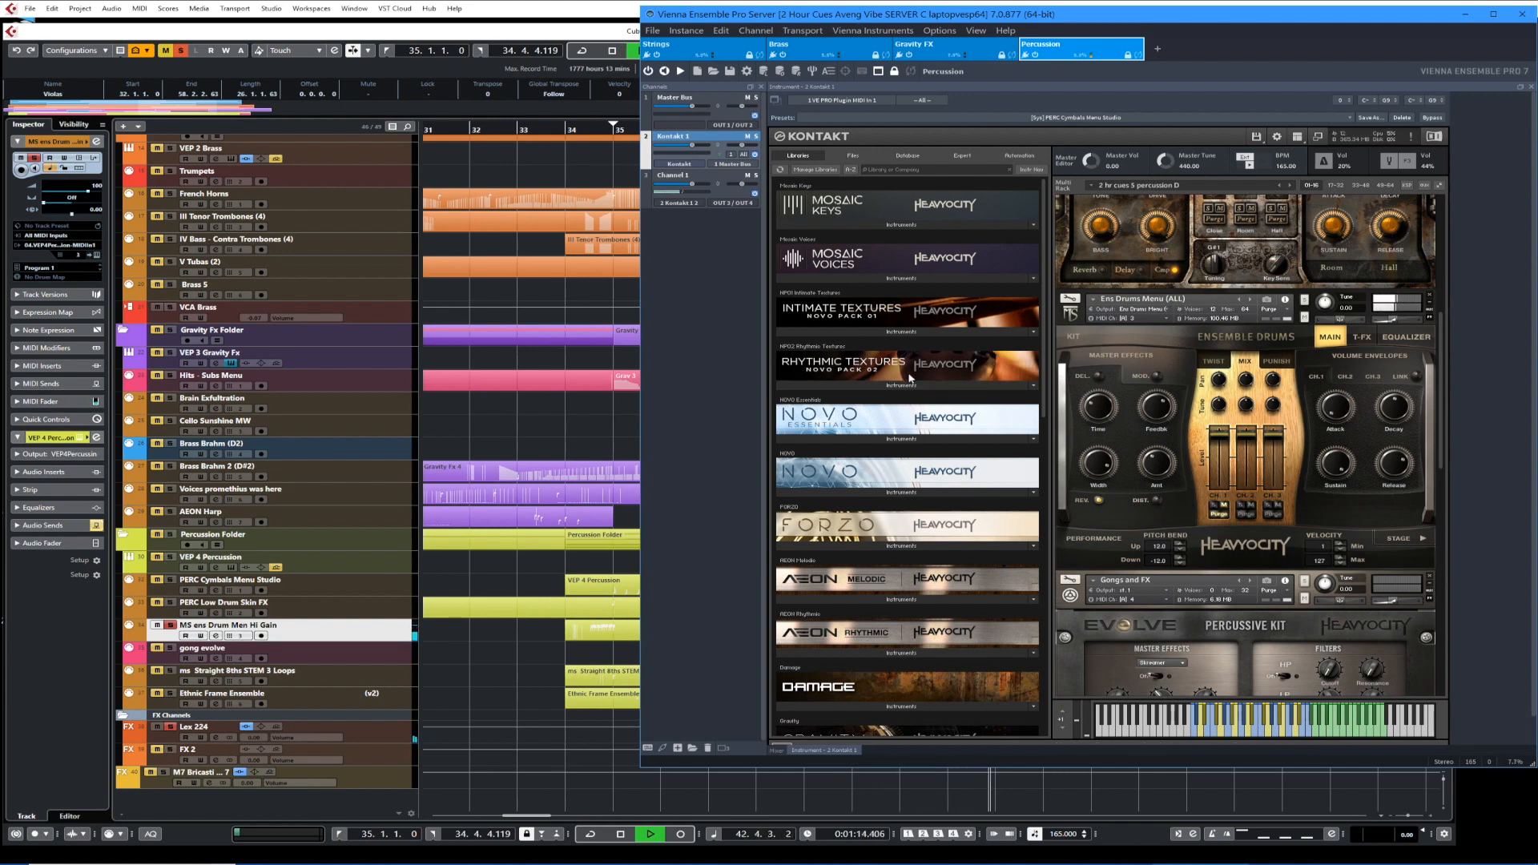
{"action": "key", "text": "space"}
{"action": "left_click", "coordinate": [568, 48]}
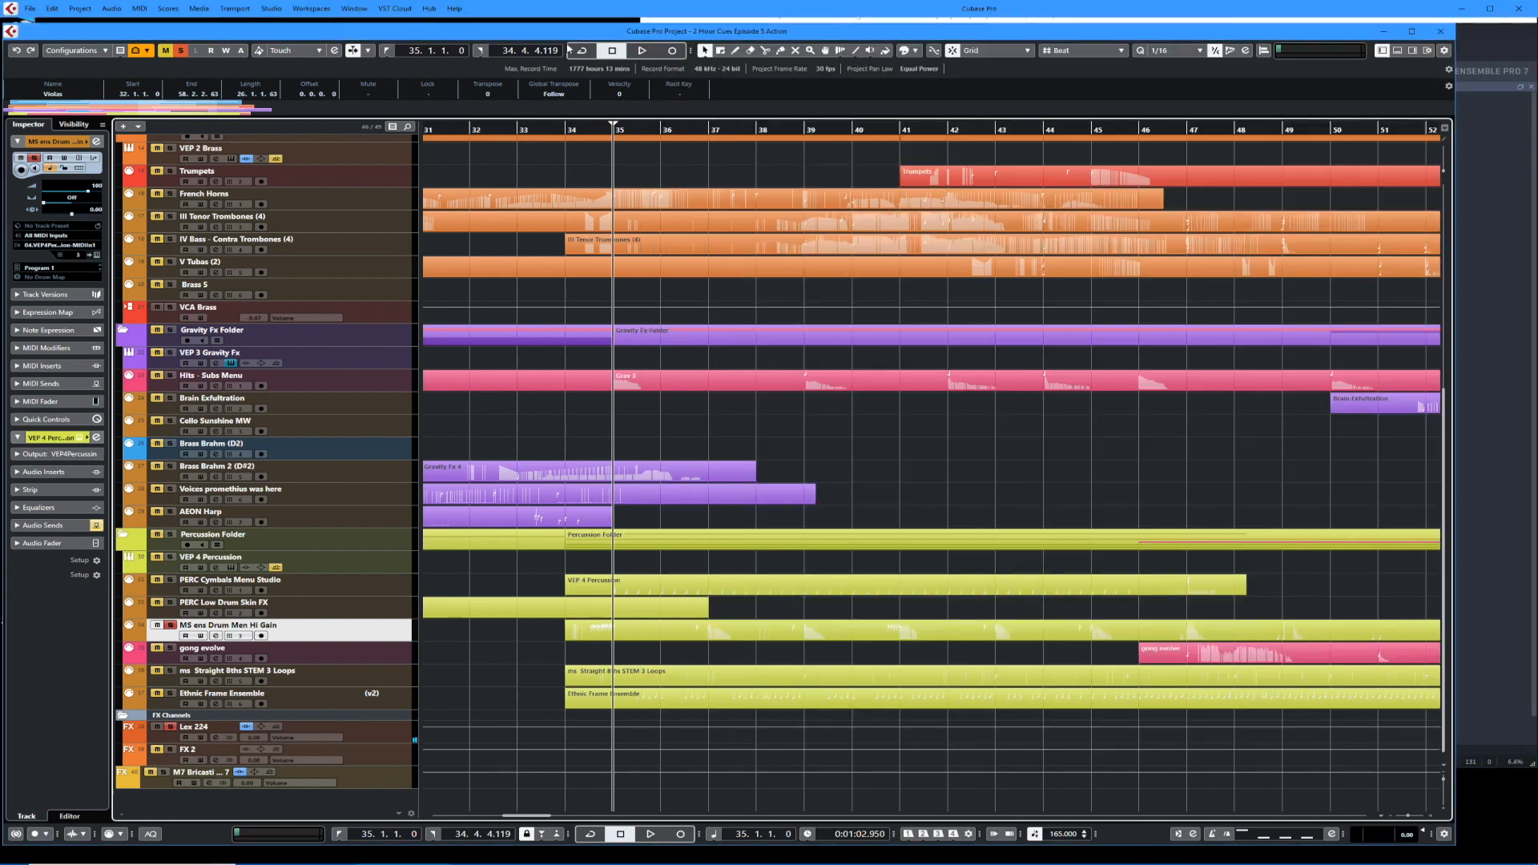
Solo the Ethnic Frame Ensemble track and bring up its Ethnic Drum Ensembles patch in Vienna Ensemble Pro's Percussion instance.
{"action": "left_click", "coordinate": [312, 706]}
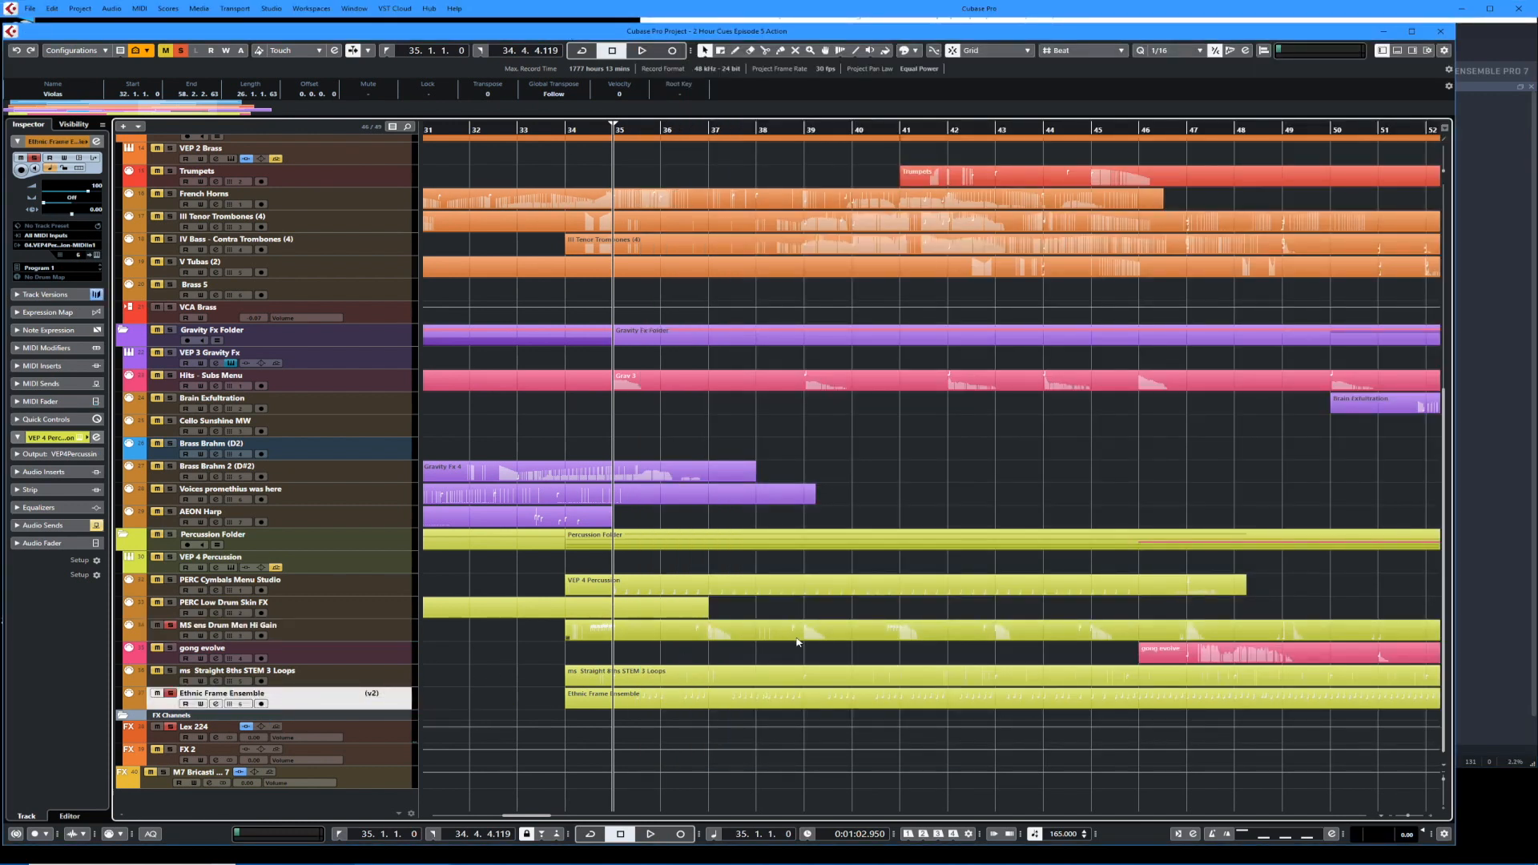
{"action": "left_click", "coordinate": [1484, 531]}
{"action": "scroll", "coordinate": [1430, 577], "scroll_direction": "down", "scroll_amount": 5}
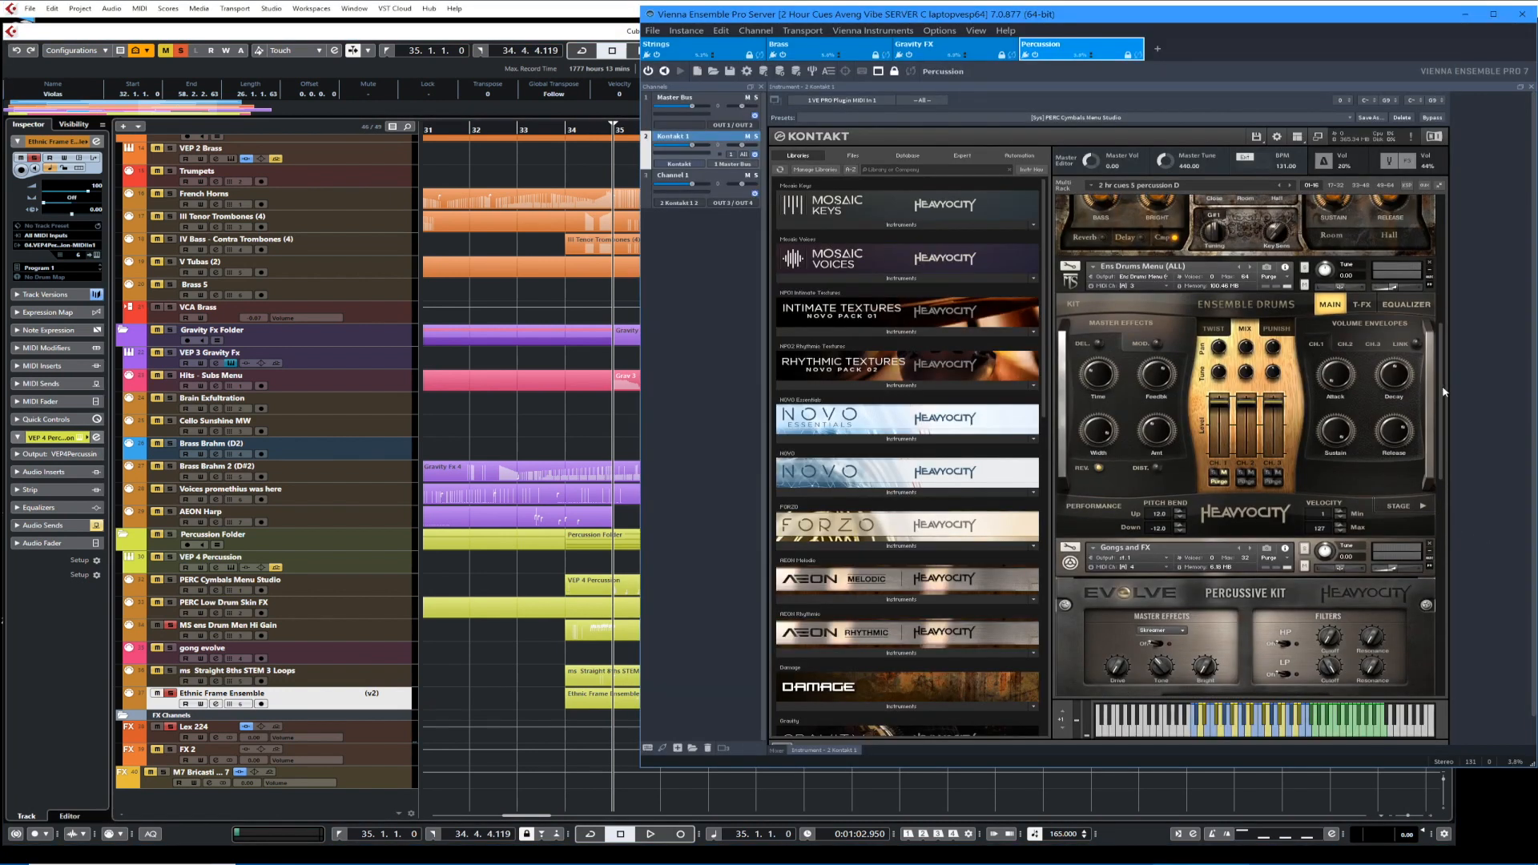
{"action": "scroll", "coordinate": [1430, 577], "scroll_direction": "down", "scroll_amount": 1}
{"action": "scroll", "coordinate": [1430, 585], "scroll_direction": "down", "scroll_amount": 1}
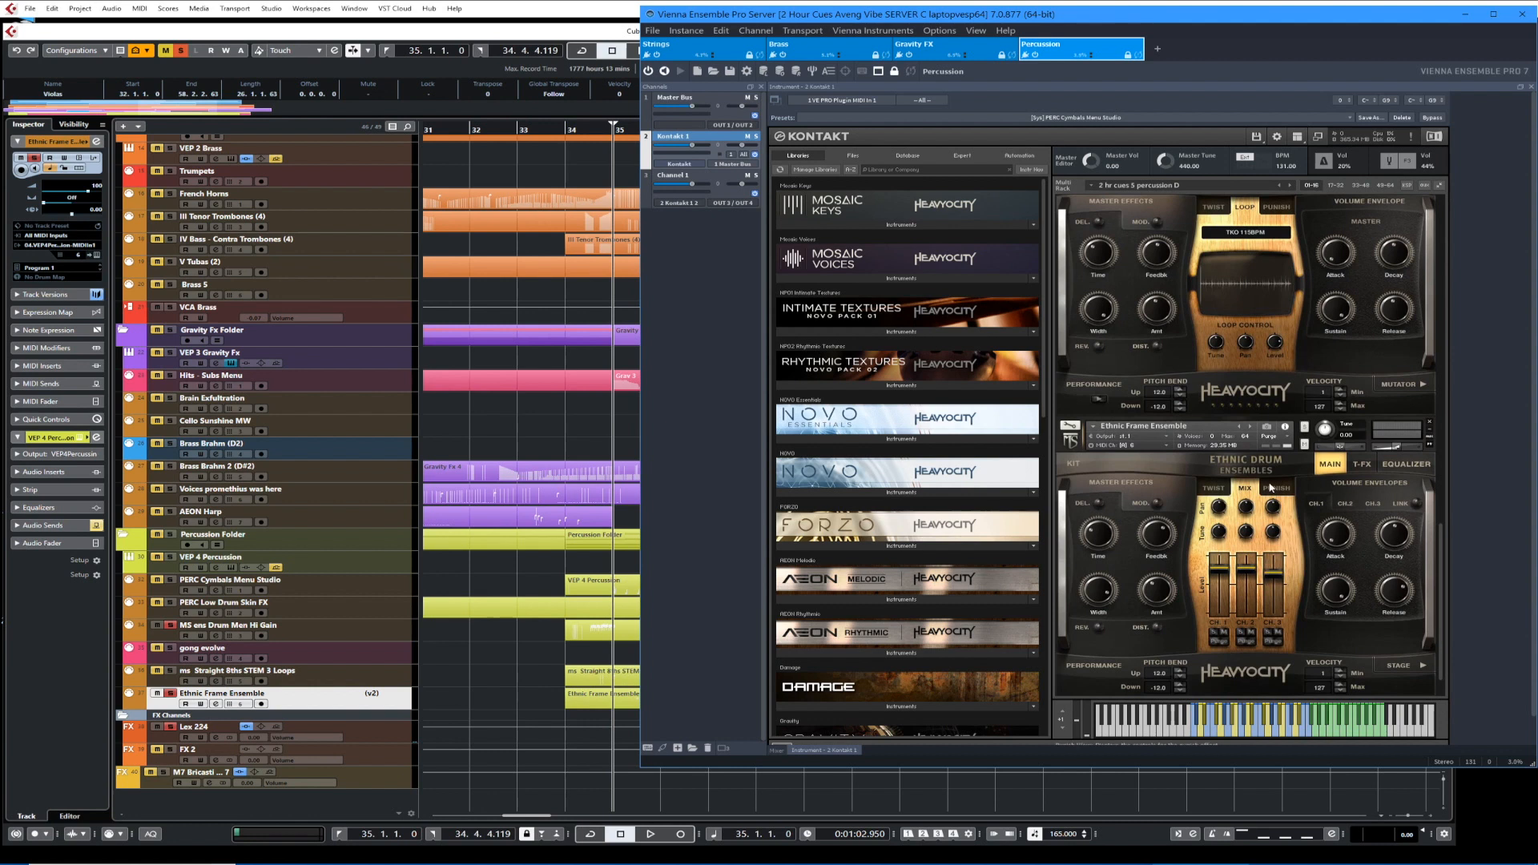
Audition Ethnic Frame Ensemble with the ensemble drums from bar 35, returning to the Cubase project during playback.
{"action": "key", "text": "space"}
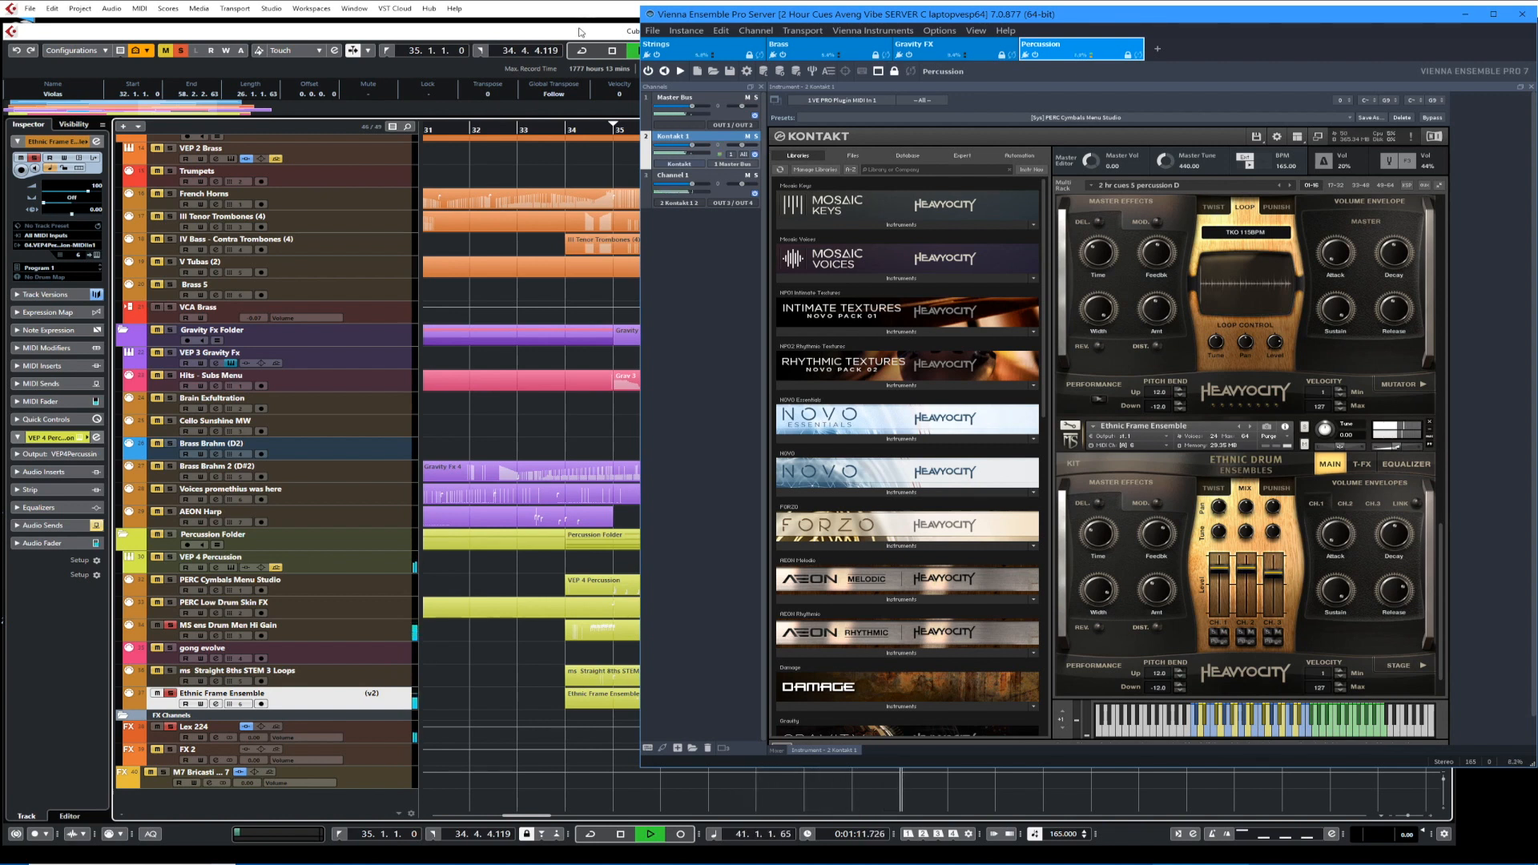
{"action": "left_click", "coordinate": [580, 32]}
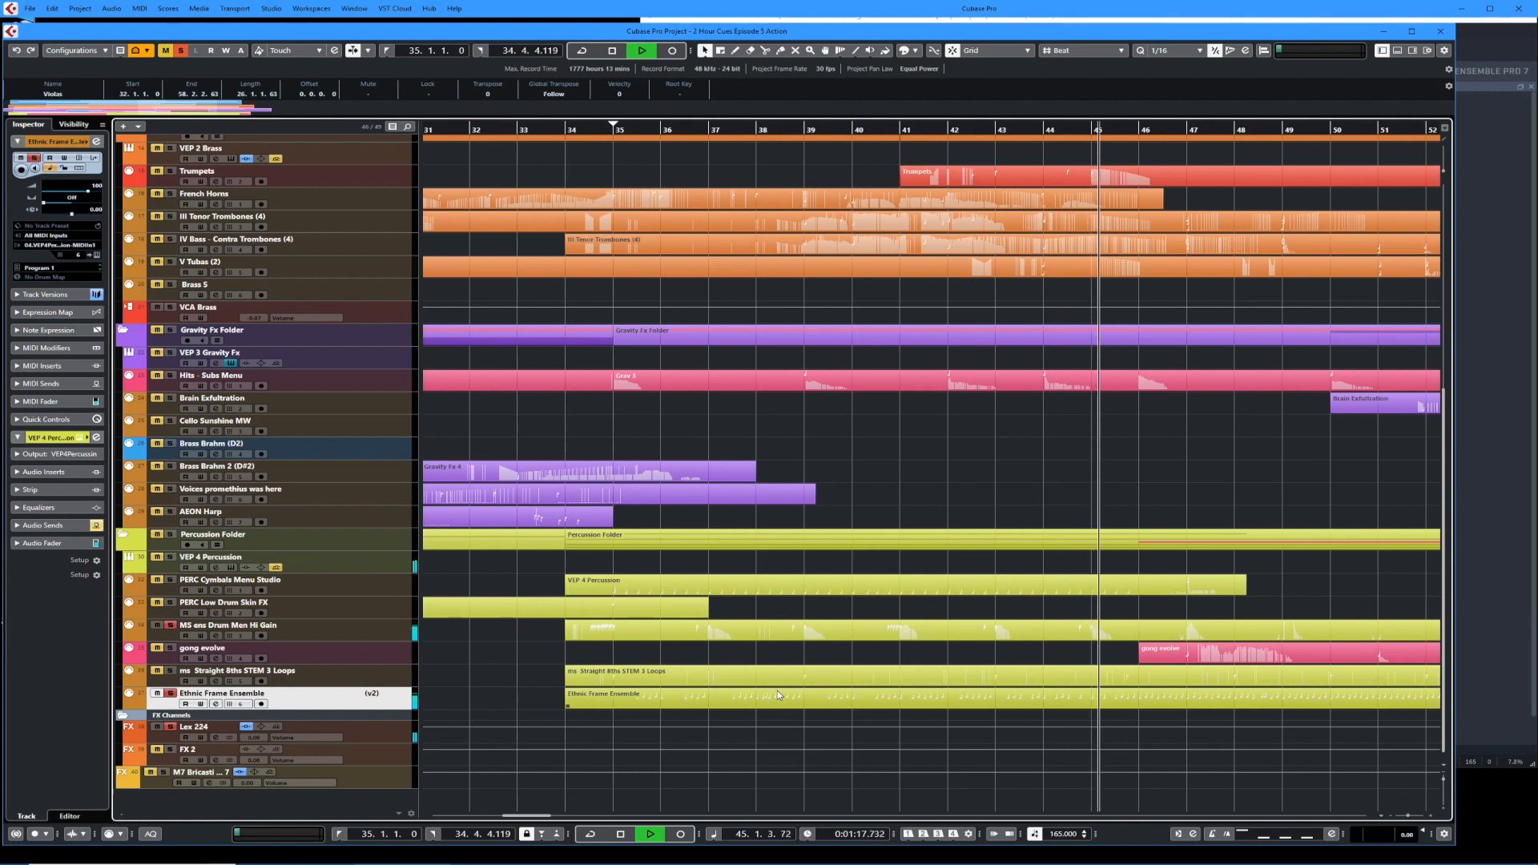
{"action": "key", "text": "space"}
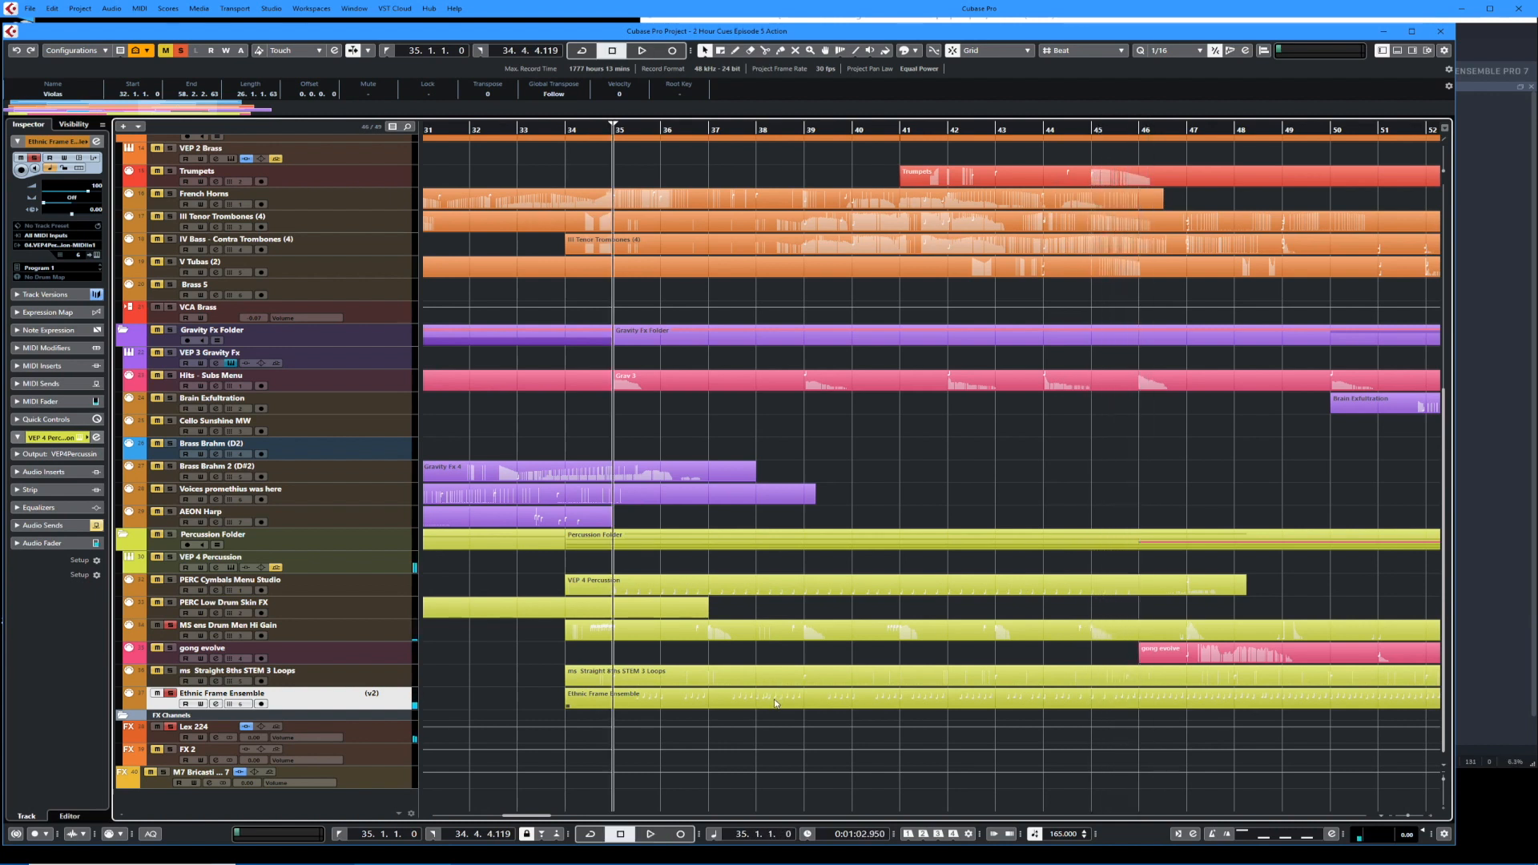
Open the Ethnic Frame Ensemble part in the Key Editor and play its notes and velocities from bar 35 with auto-scroll on.
{"action": "double_click", "coordinate": [775, 704]}
{"action": "key", "text": "space"}
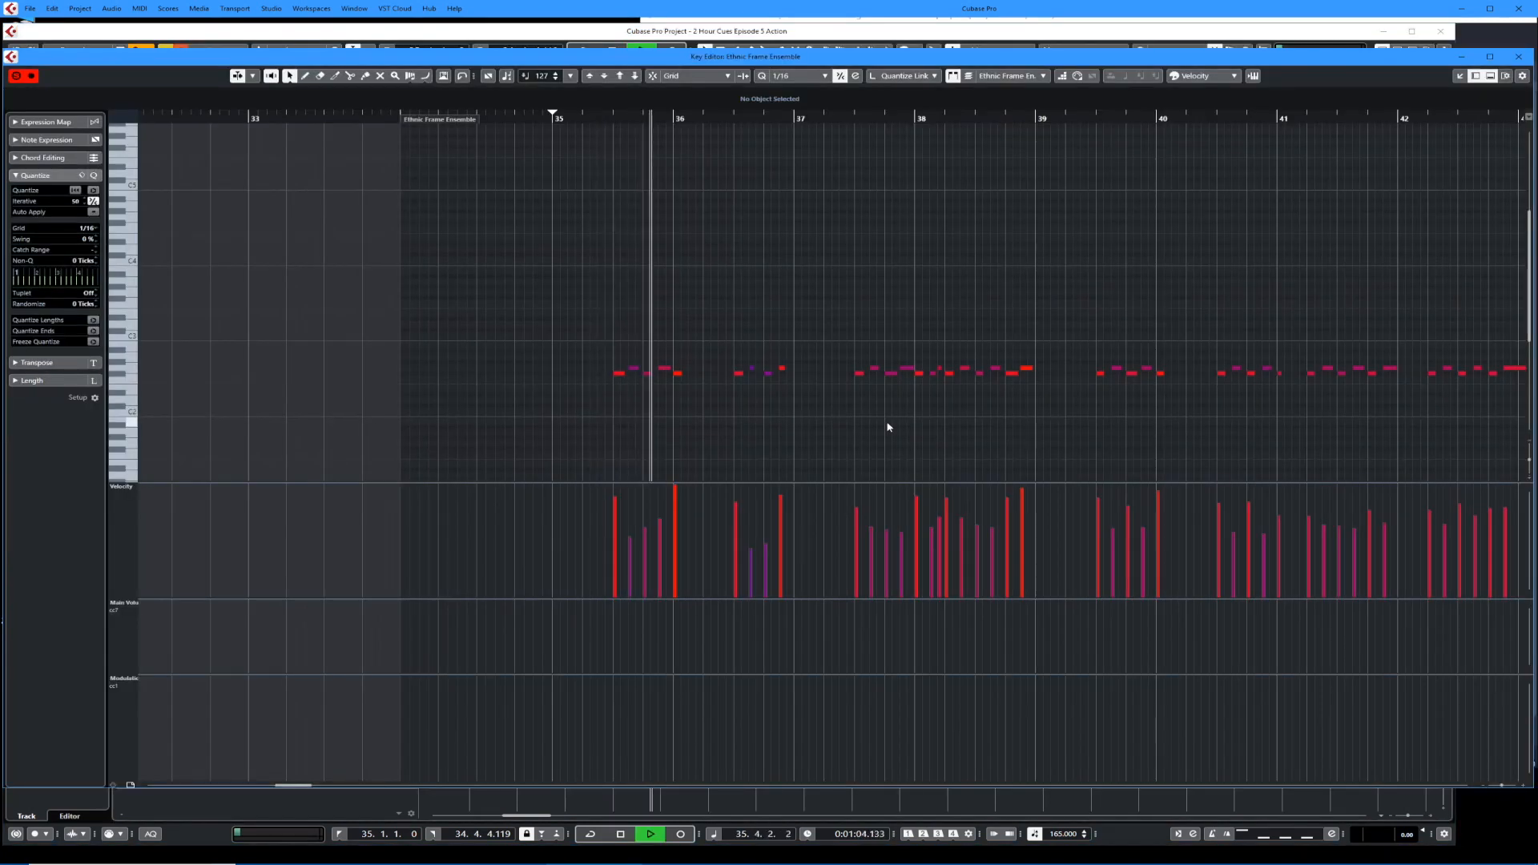
{"action": "key", "text": "f"}
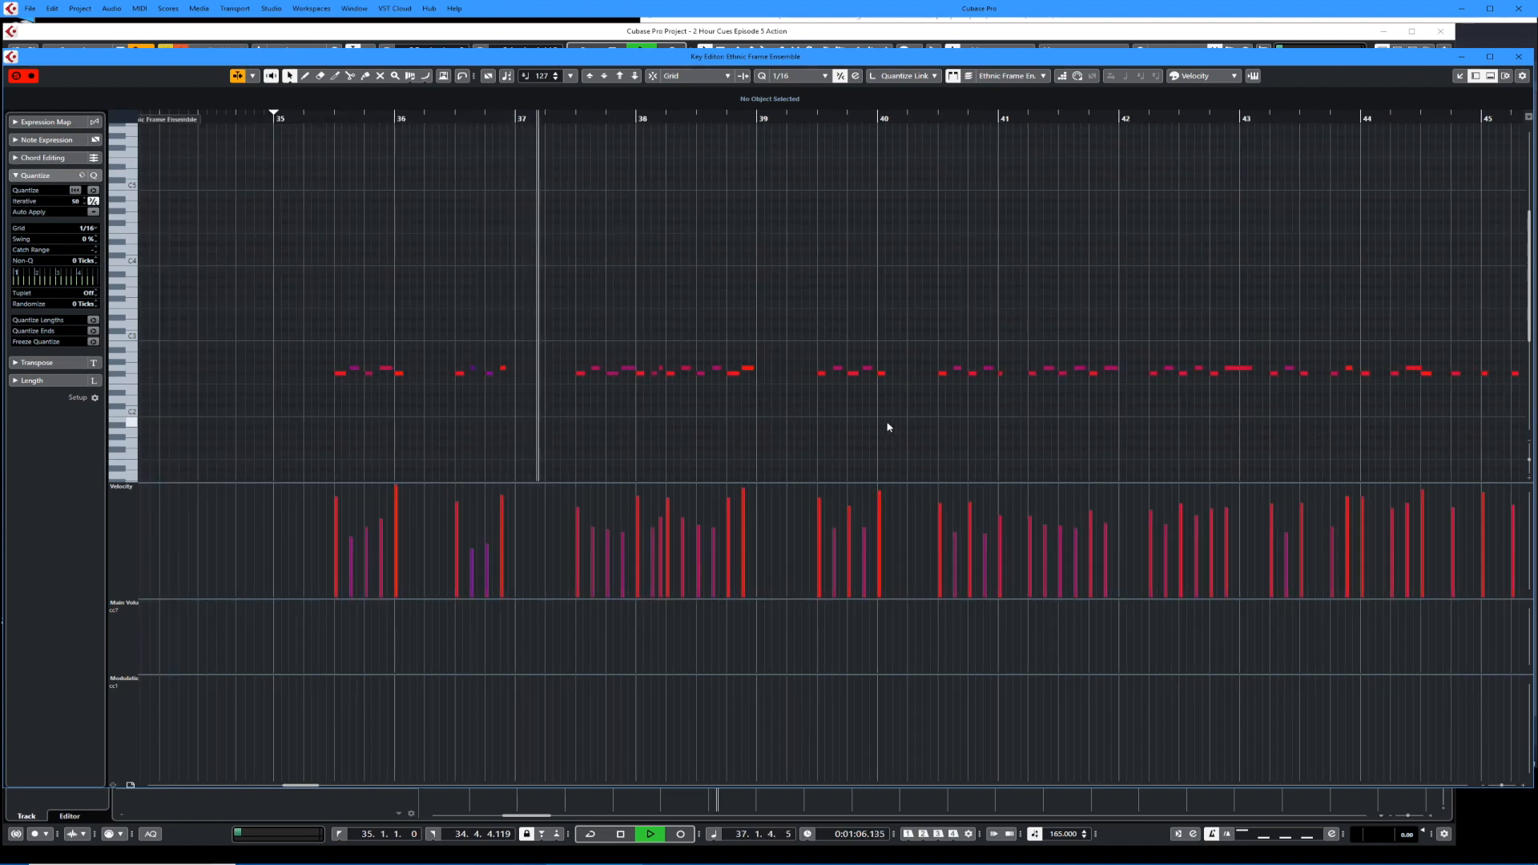
{"action": "key", "text": "g"}
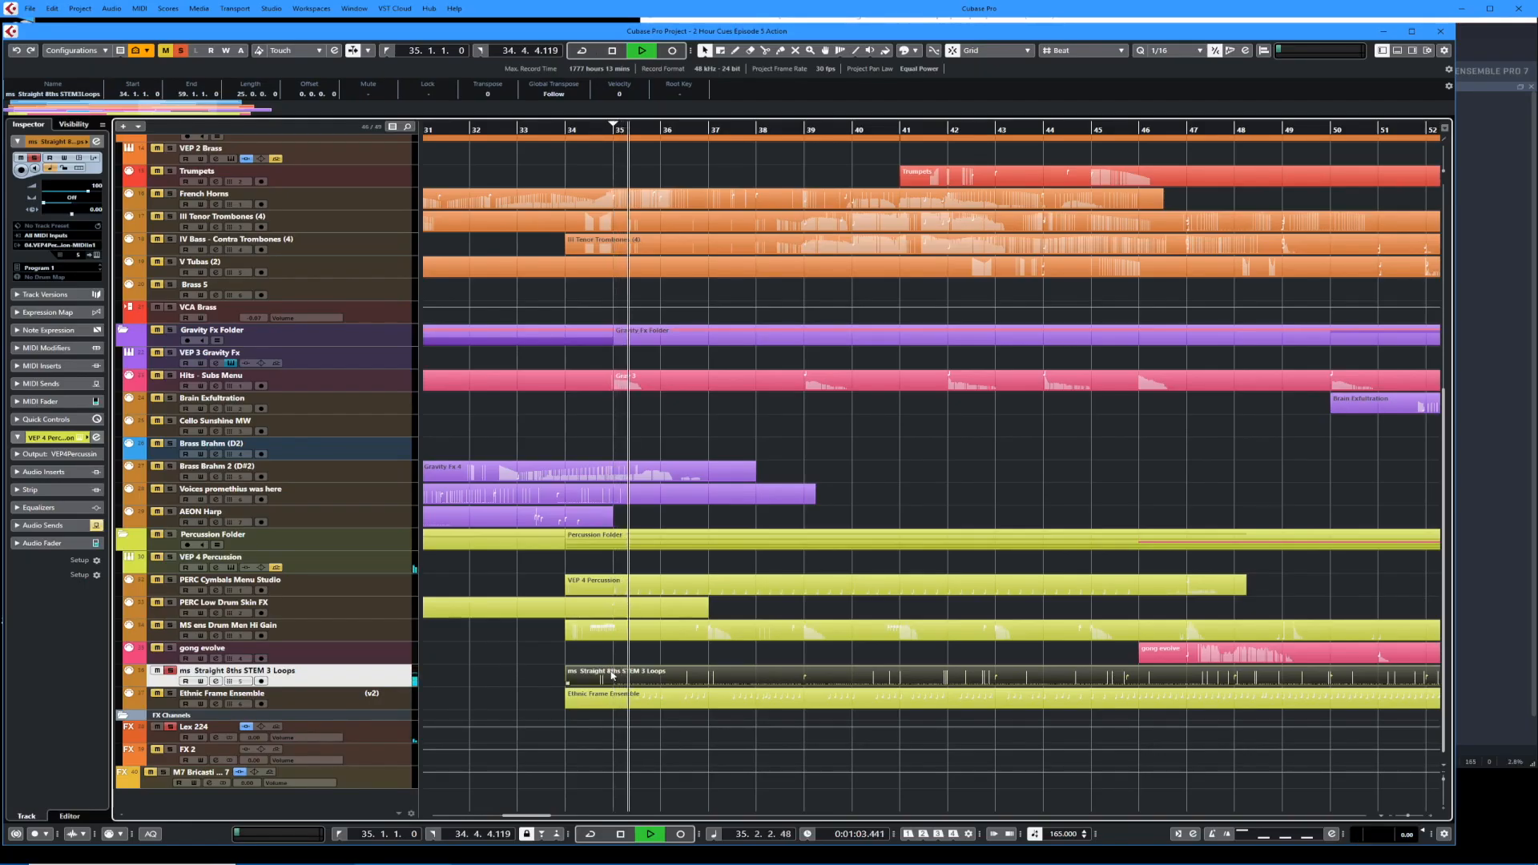
Inspect the Straight 8ths STEM 3 Loops patch in Vienna Ensemble Pro while its track plays, and return to Cubase.
{"action": "left_click", "coordinate": [1489, 498]}
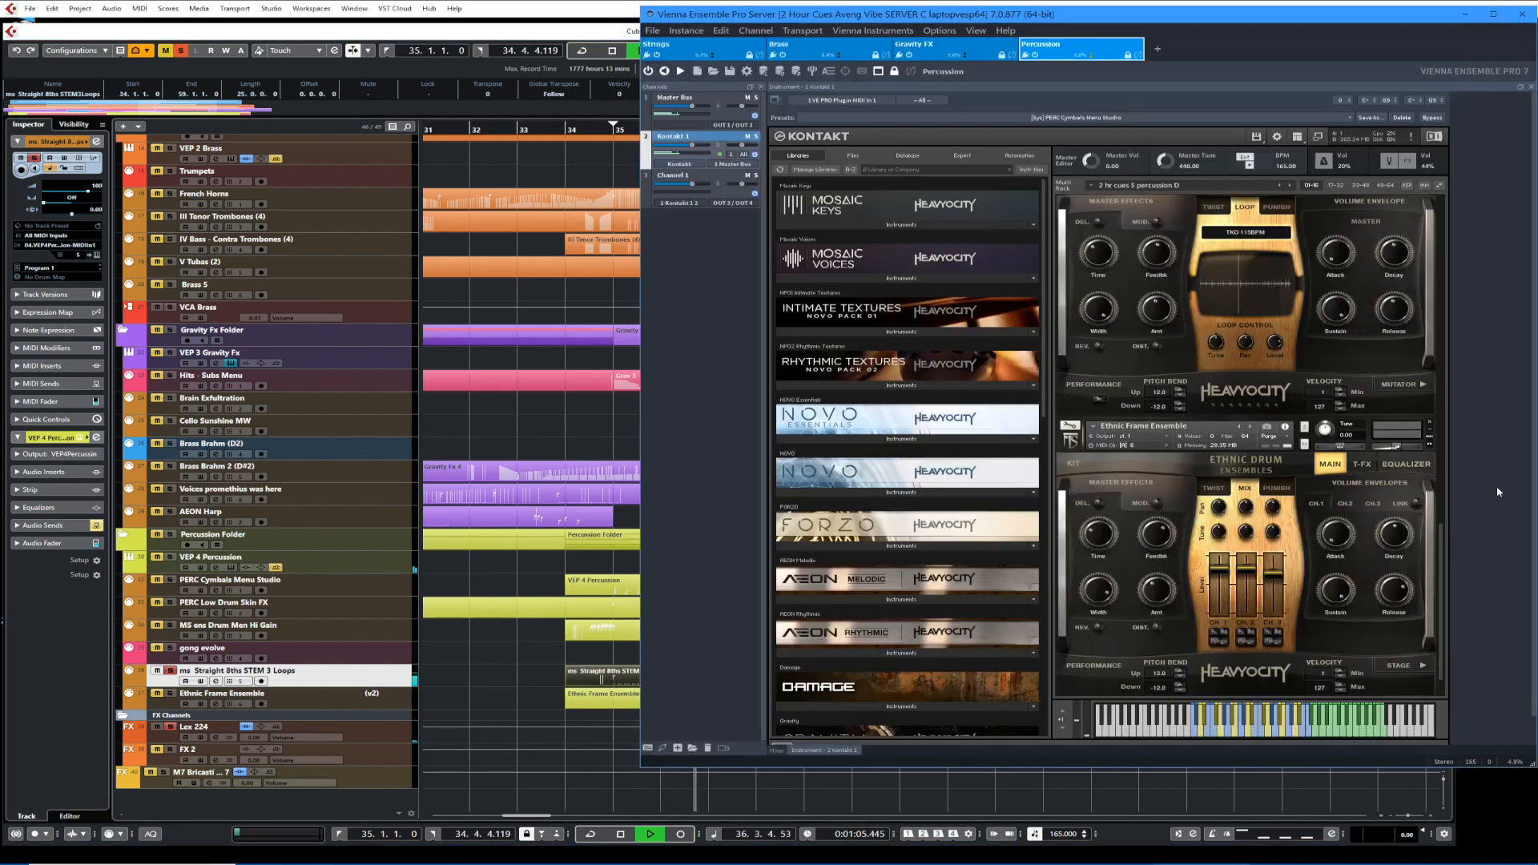
{"action": "scroll", "coordinate": [1430, 313], "scroll_direction": "up", "scroll_amount": 4}
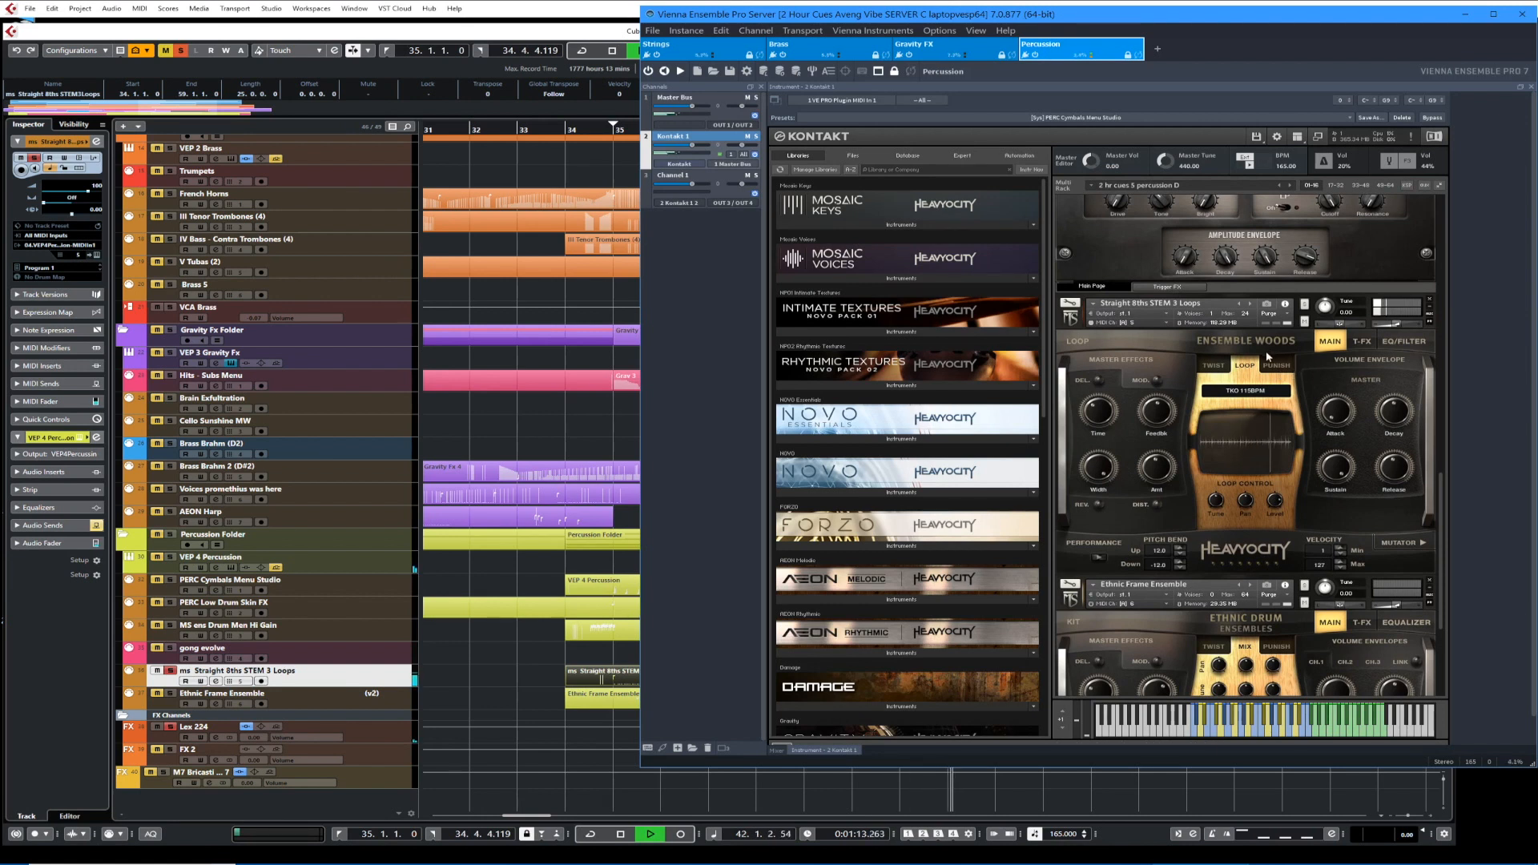
{"action": "left_click", "coordinate": [581, 38]}
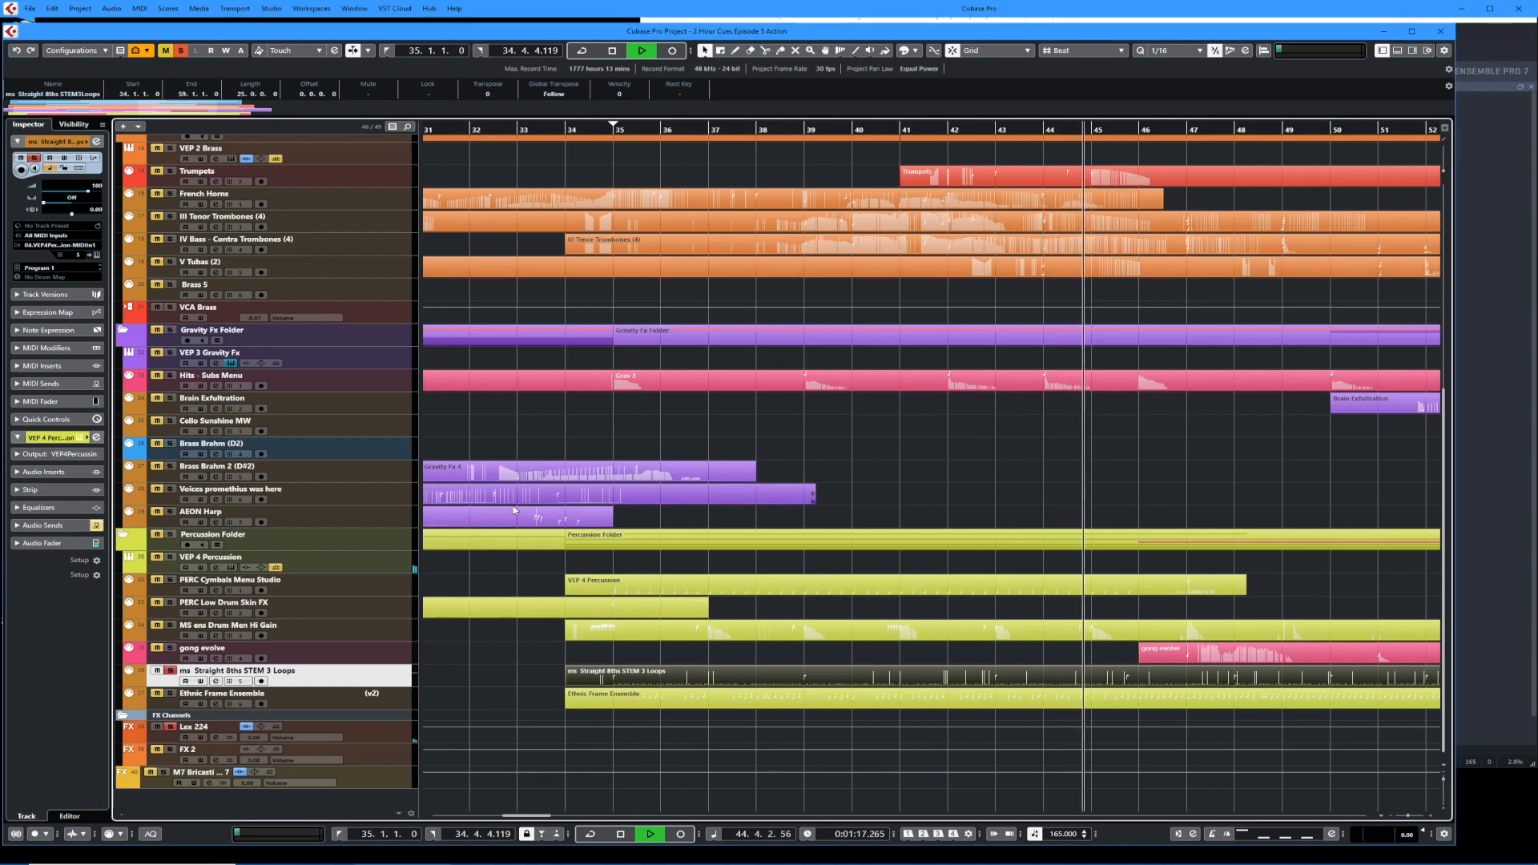
Replay the soloed percussion from bar 35, viewing its patches in Vienna Ensemble Pro, and follow the gong evolve part in Cubase with auto-scroll on.
{"action": "key", "text": "space"}
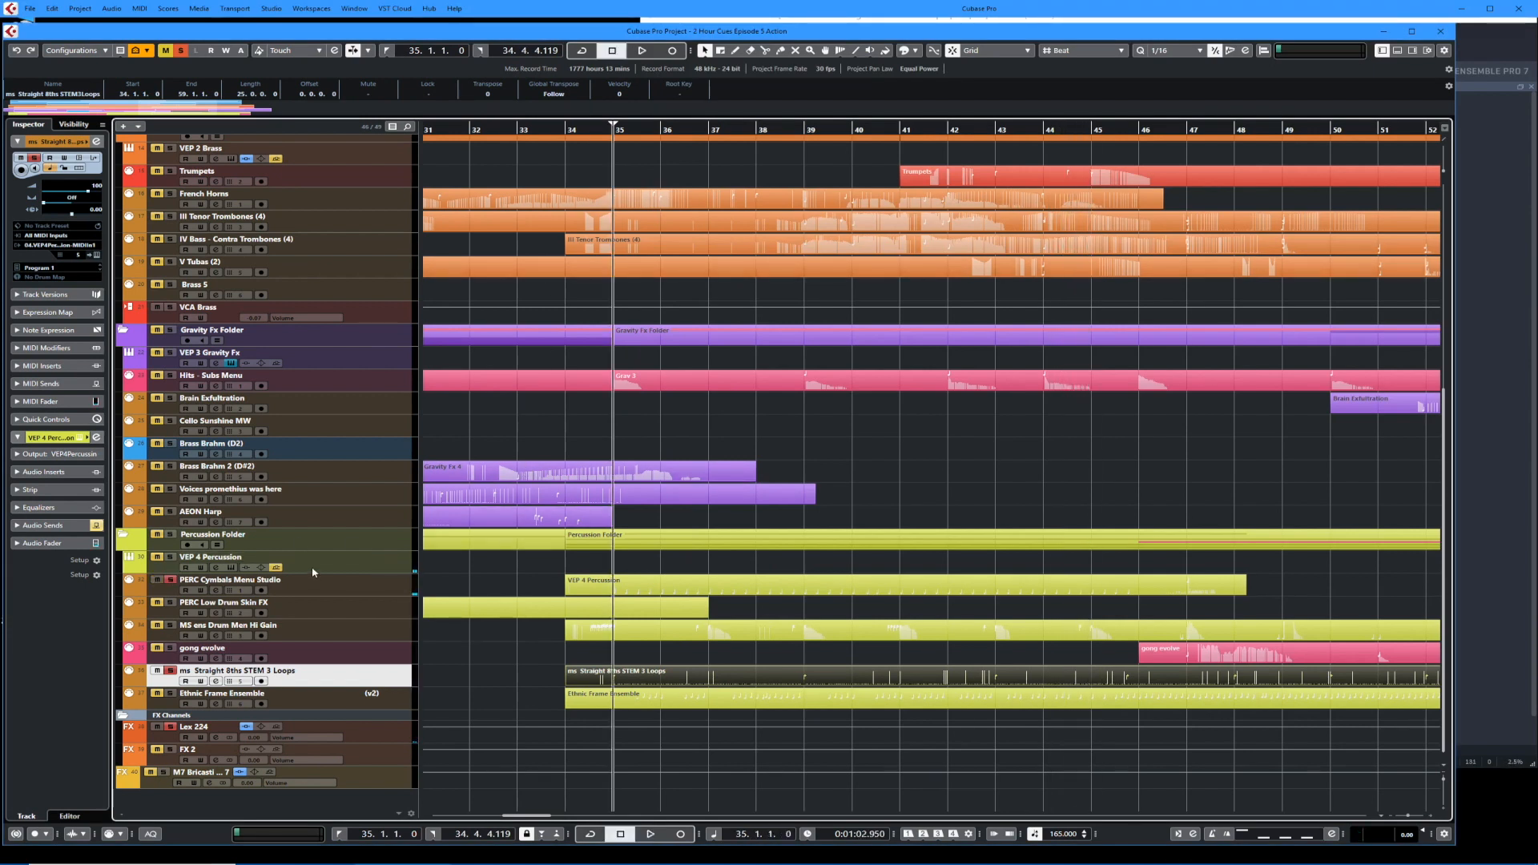
{"action": "key", "text": "space"}
{"action": "key", "text": "alt+Tab"}
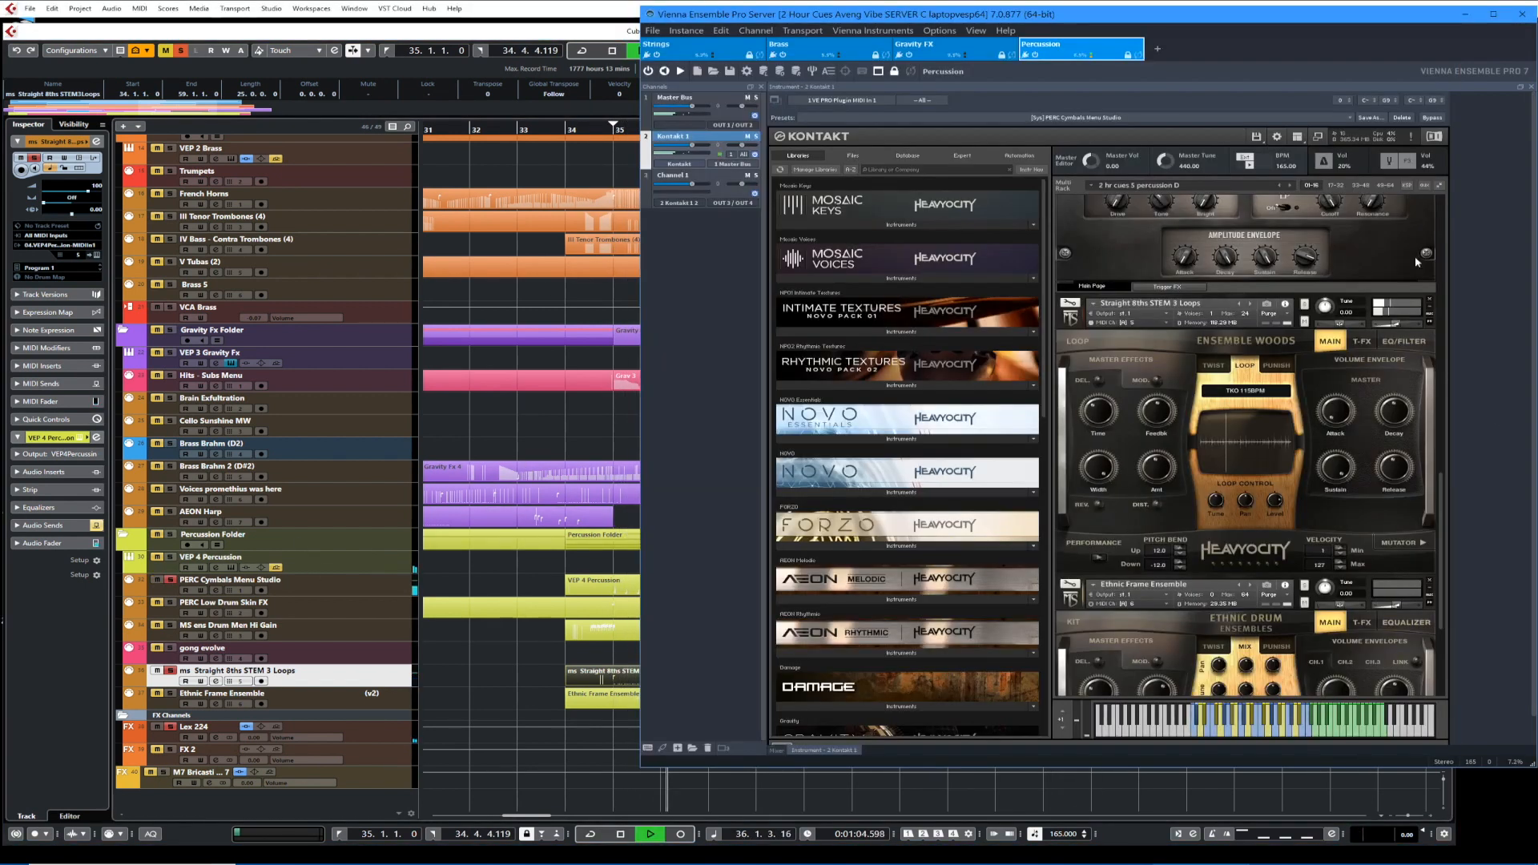
{"action": "left_click", "coordinate": [1440, 205]}
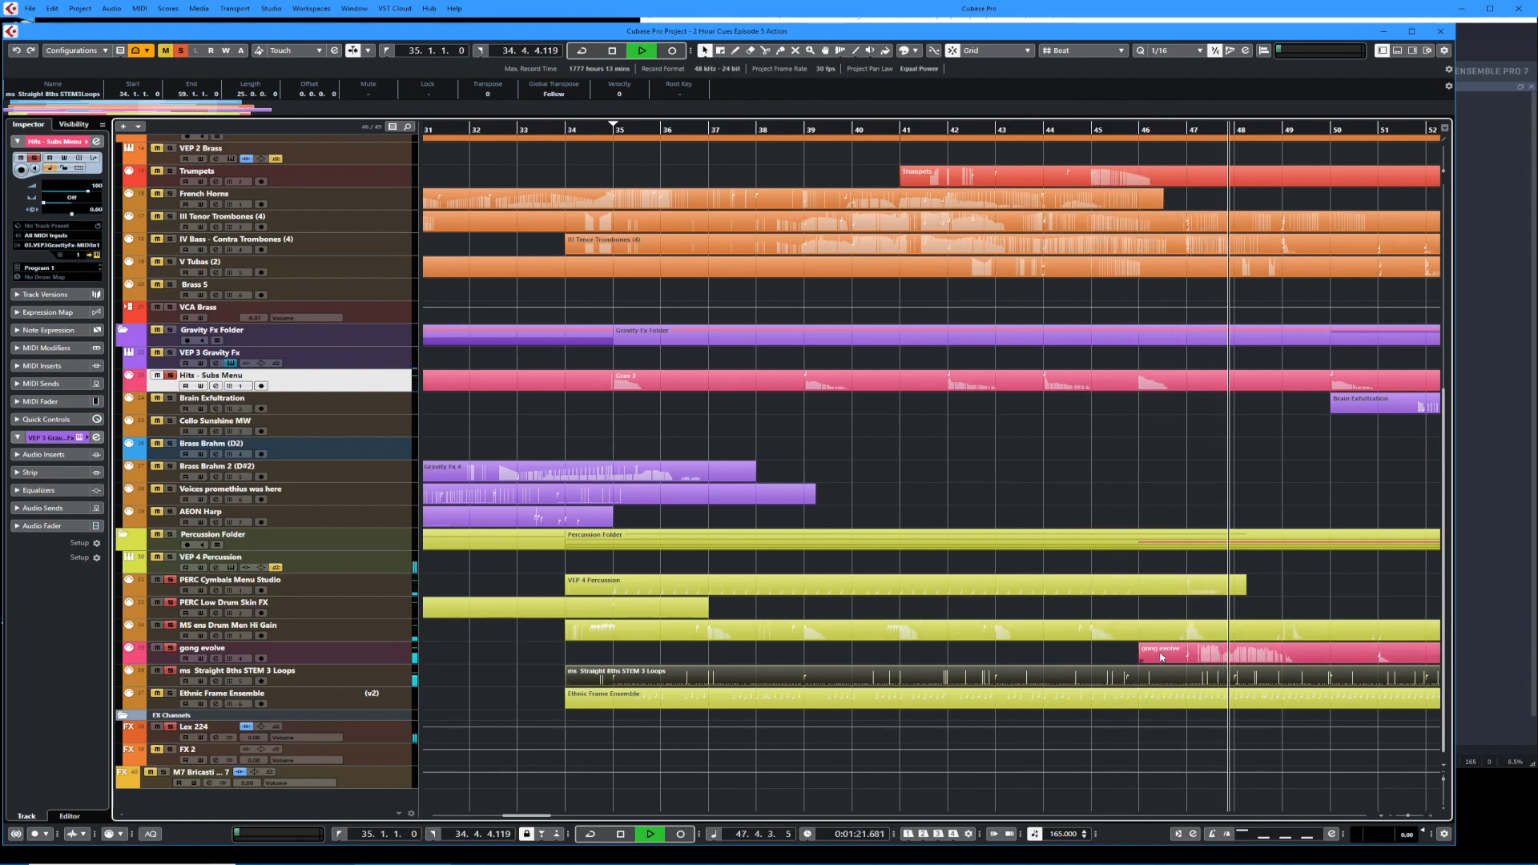
{"action": "key", "text": "f"}
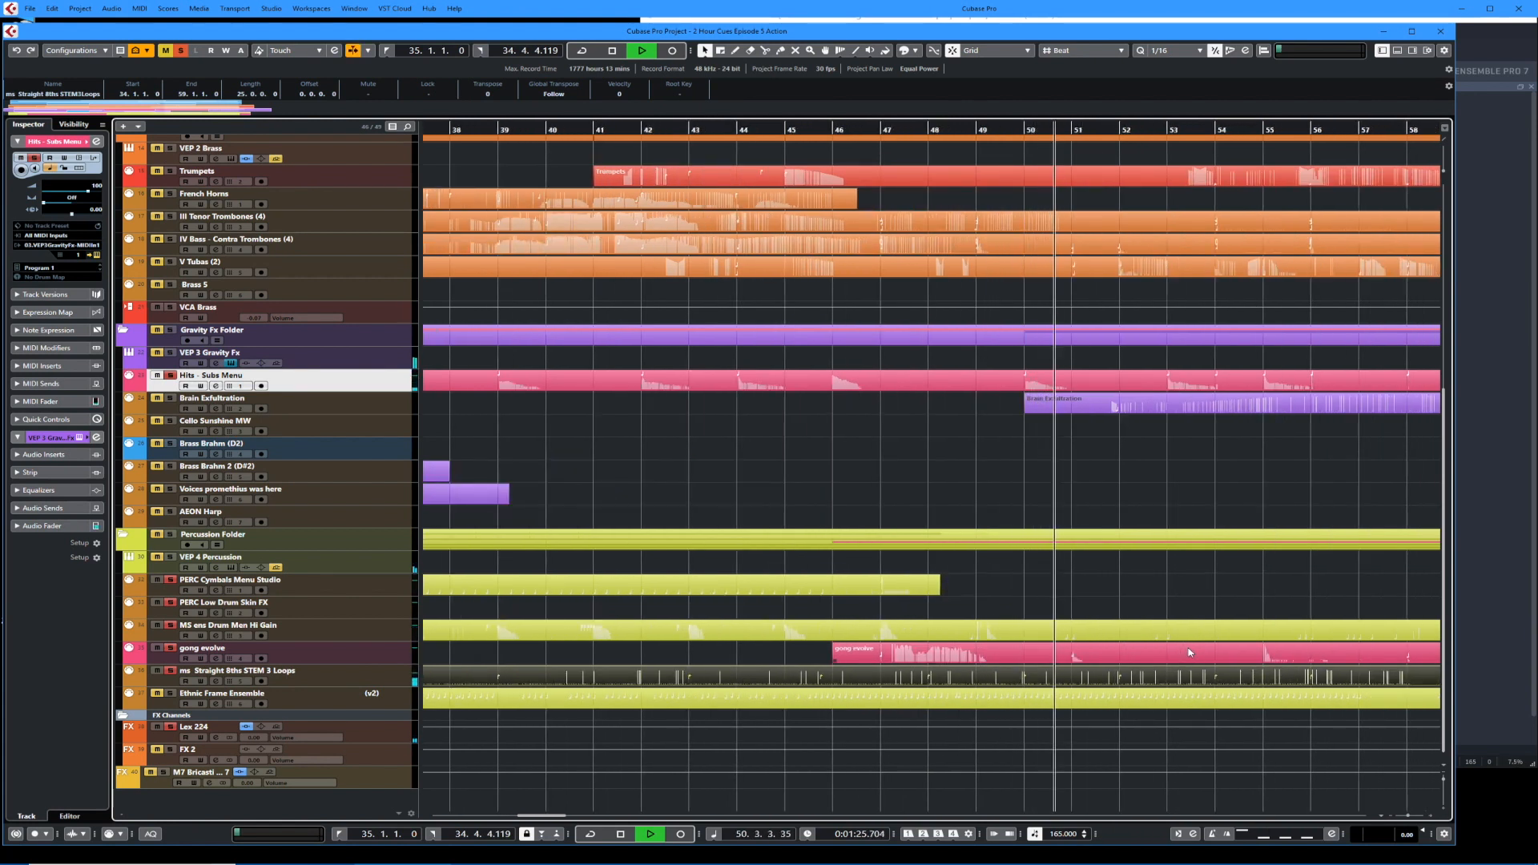
{"action": "key", "text": "space"}
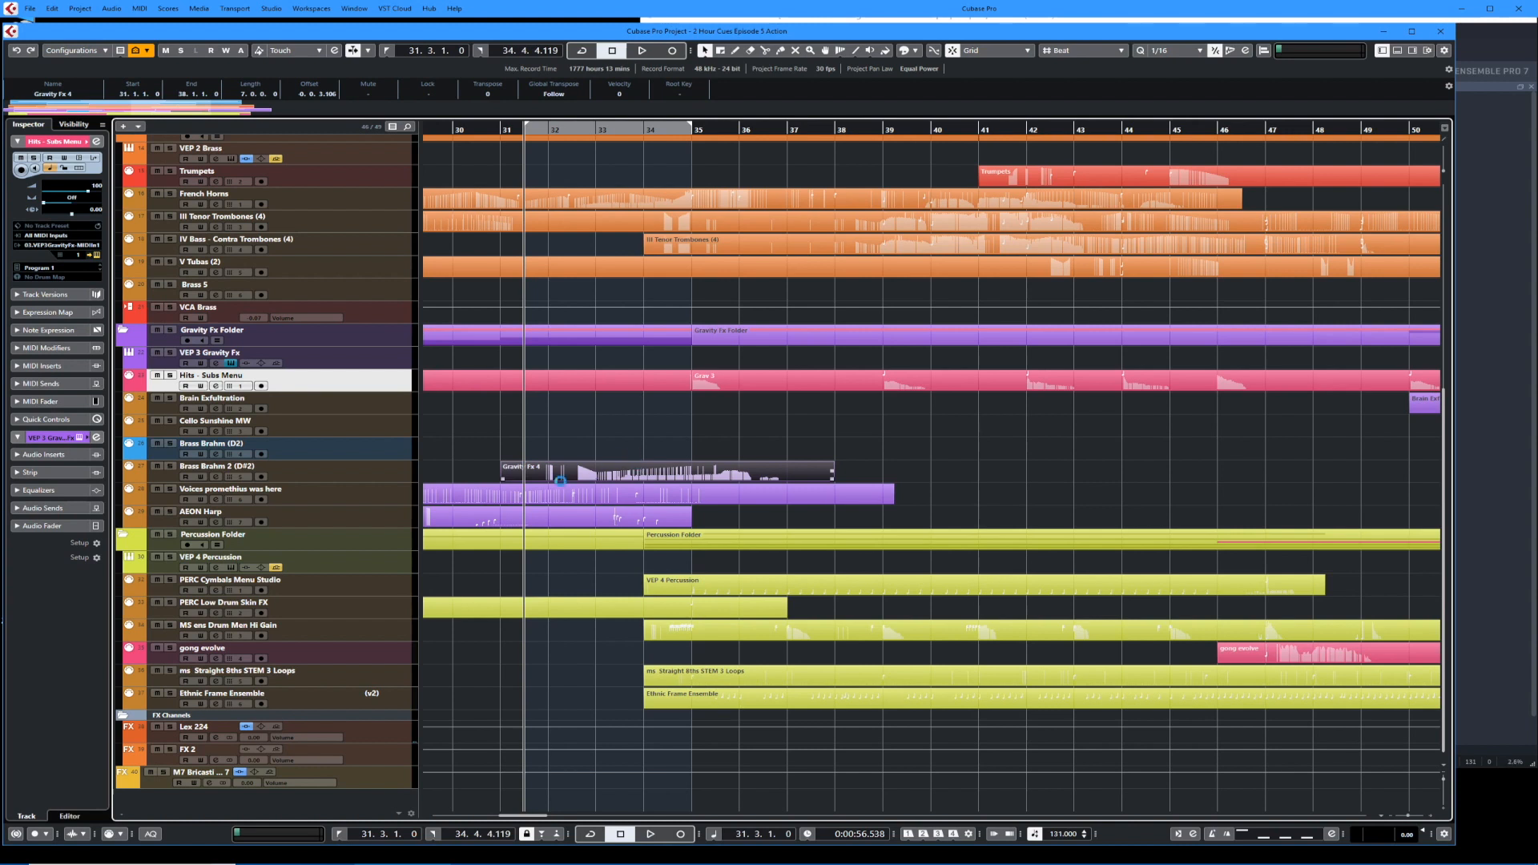
Select the Voices promethius was here track, solo Brass Brahm 2 (D#2), and open its Gravity Fx 4 part at bar 31.
{"action": "right_click", "coordinate": [385, 488]}
{"action": "left_click", "coordinate": [379, 477]}
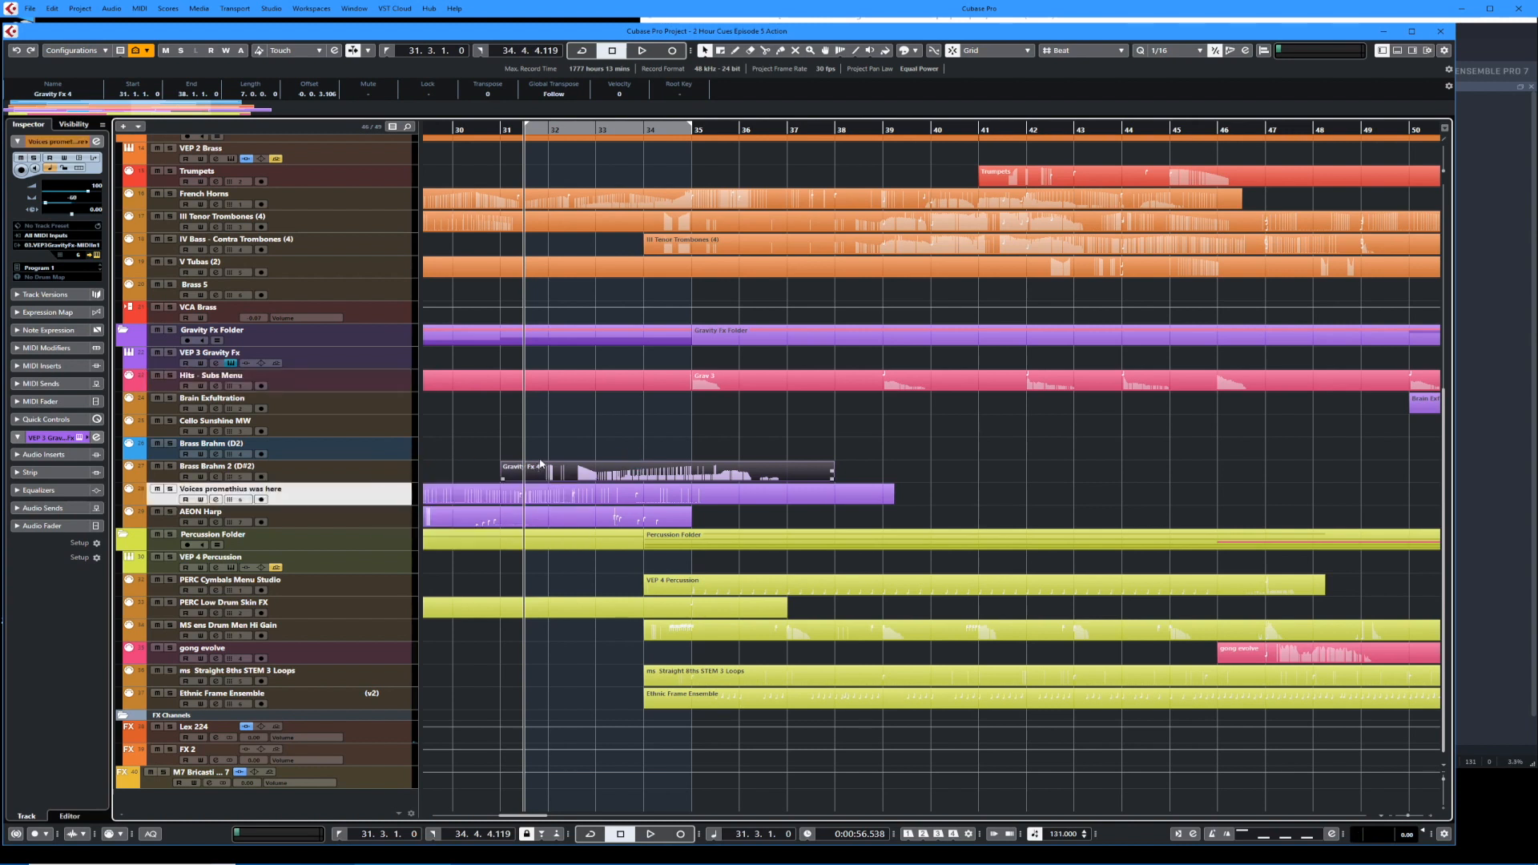
{"action": "left_click", "coordinate": [641, 478]}
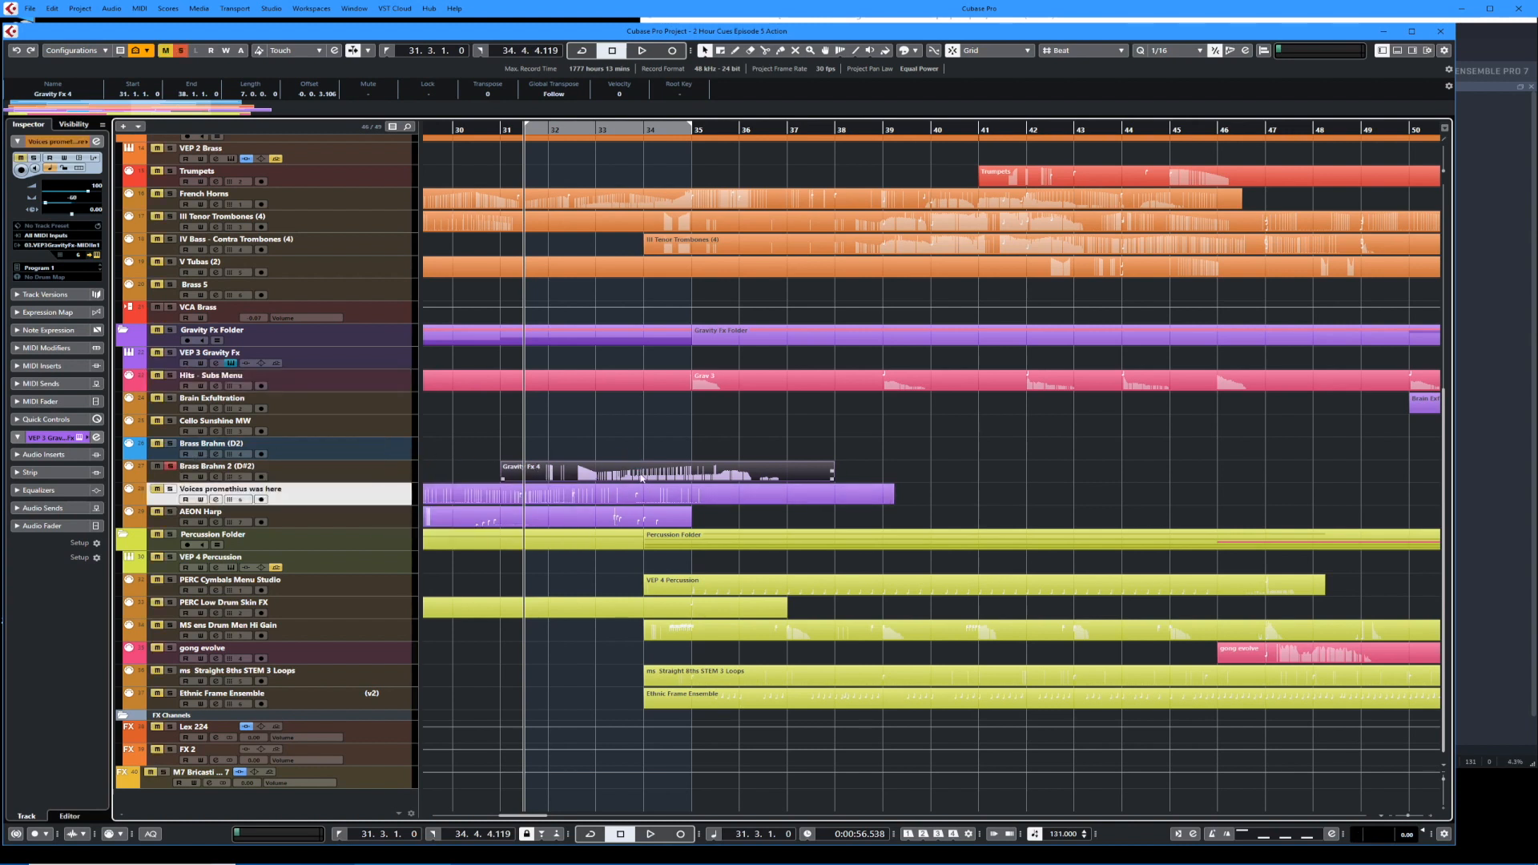
{"action": "double_click", "coordinate": [640, 474]}
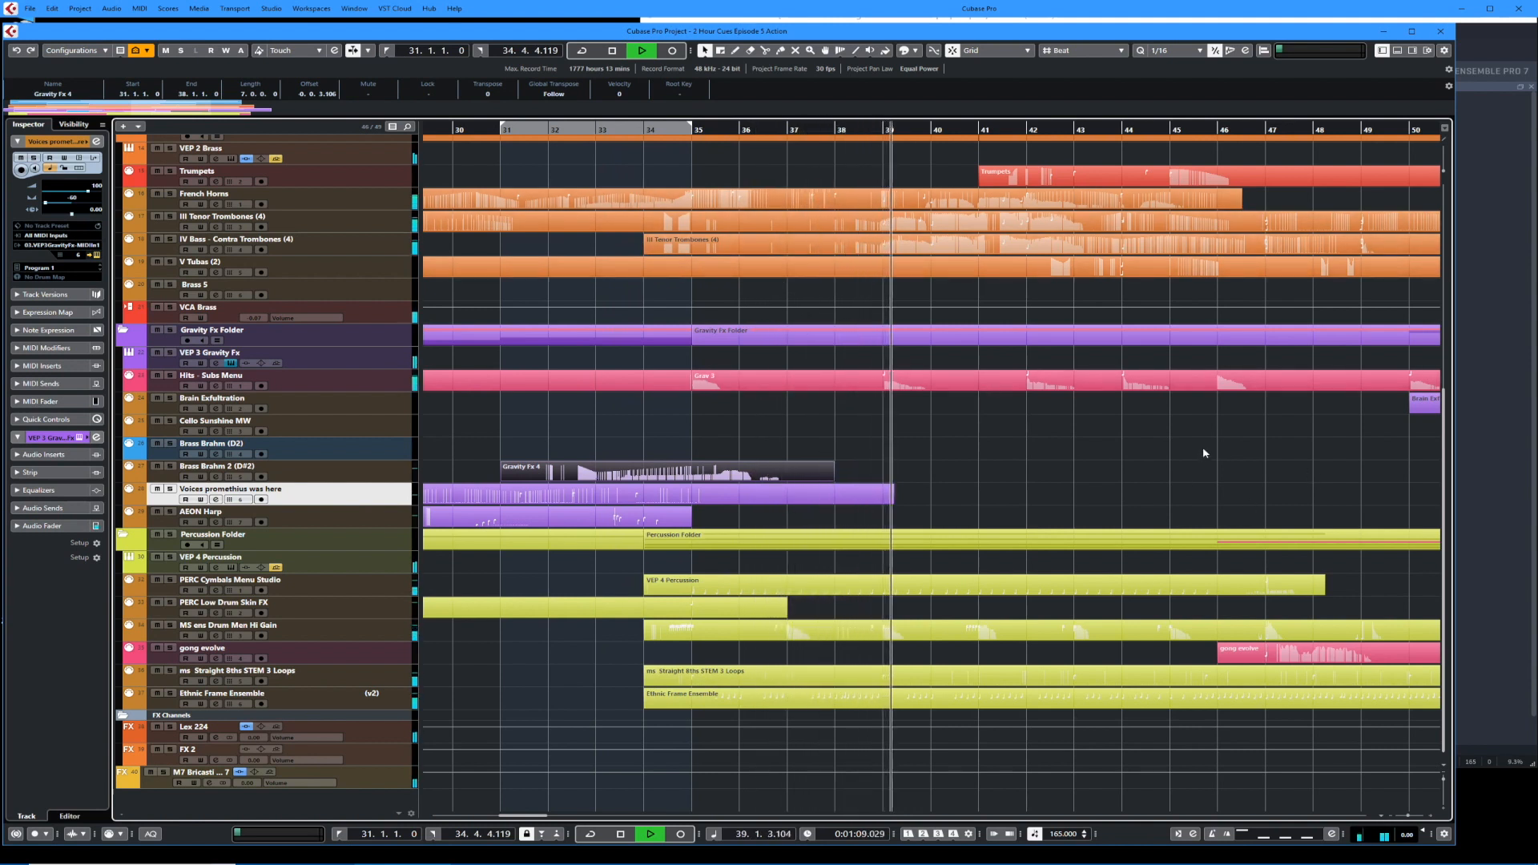
Audition the full arrangement from bar 31 to its end with auto-scroll on, surveying the strings, brass and Gravity Fx tracks.
{"action": "scroll", "coordinate": [1193, 419], "scroll_direction": "up", "scroll_amount": 3}
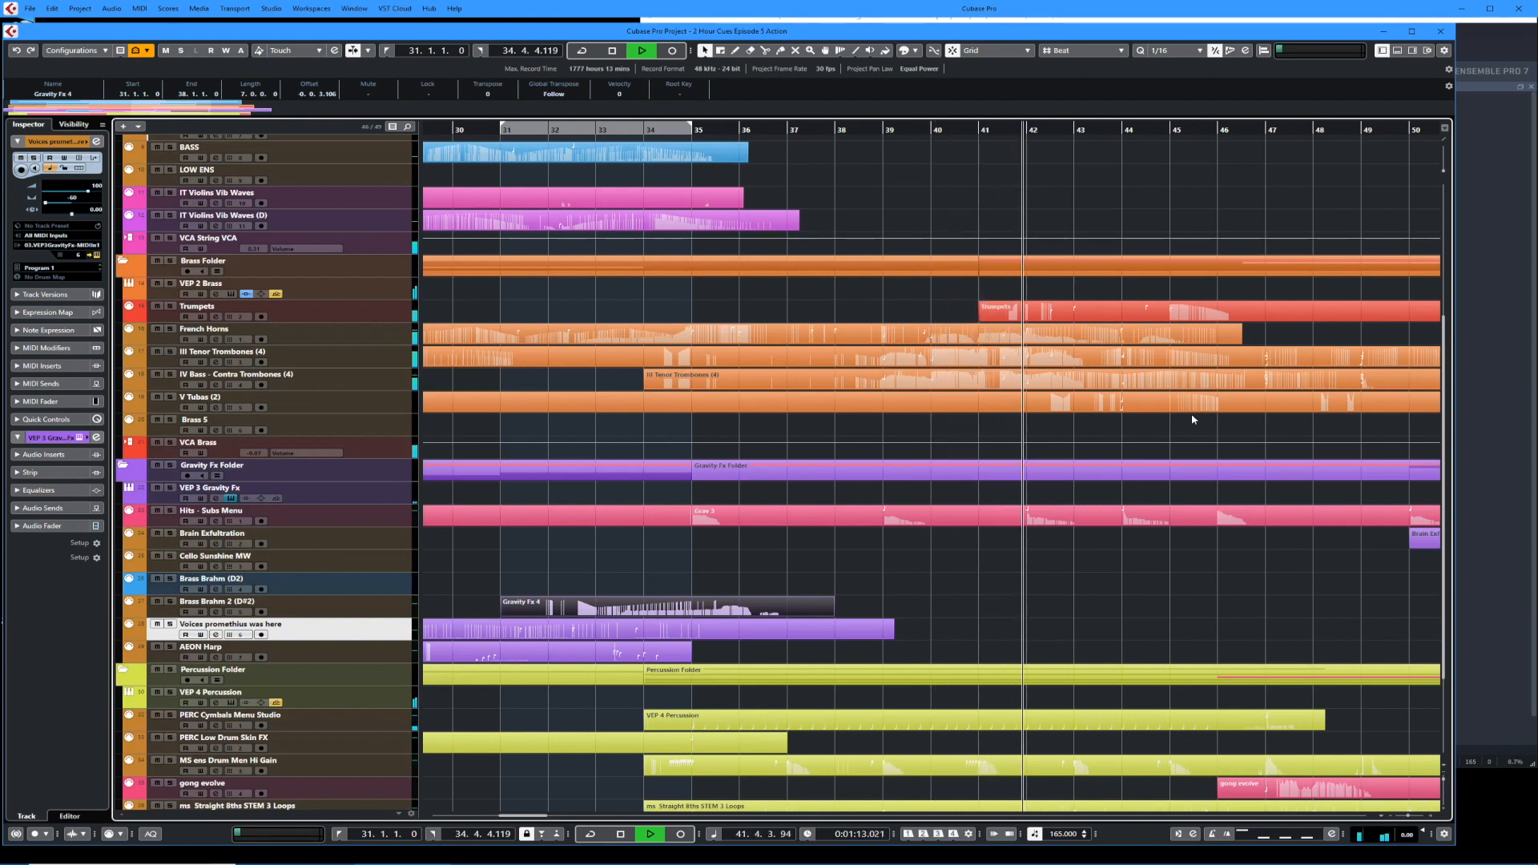
{"action": "key", "text": "f"}
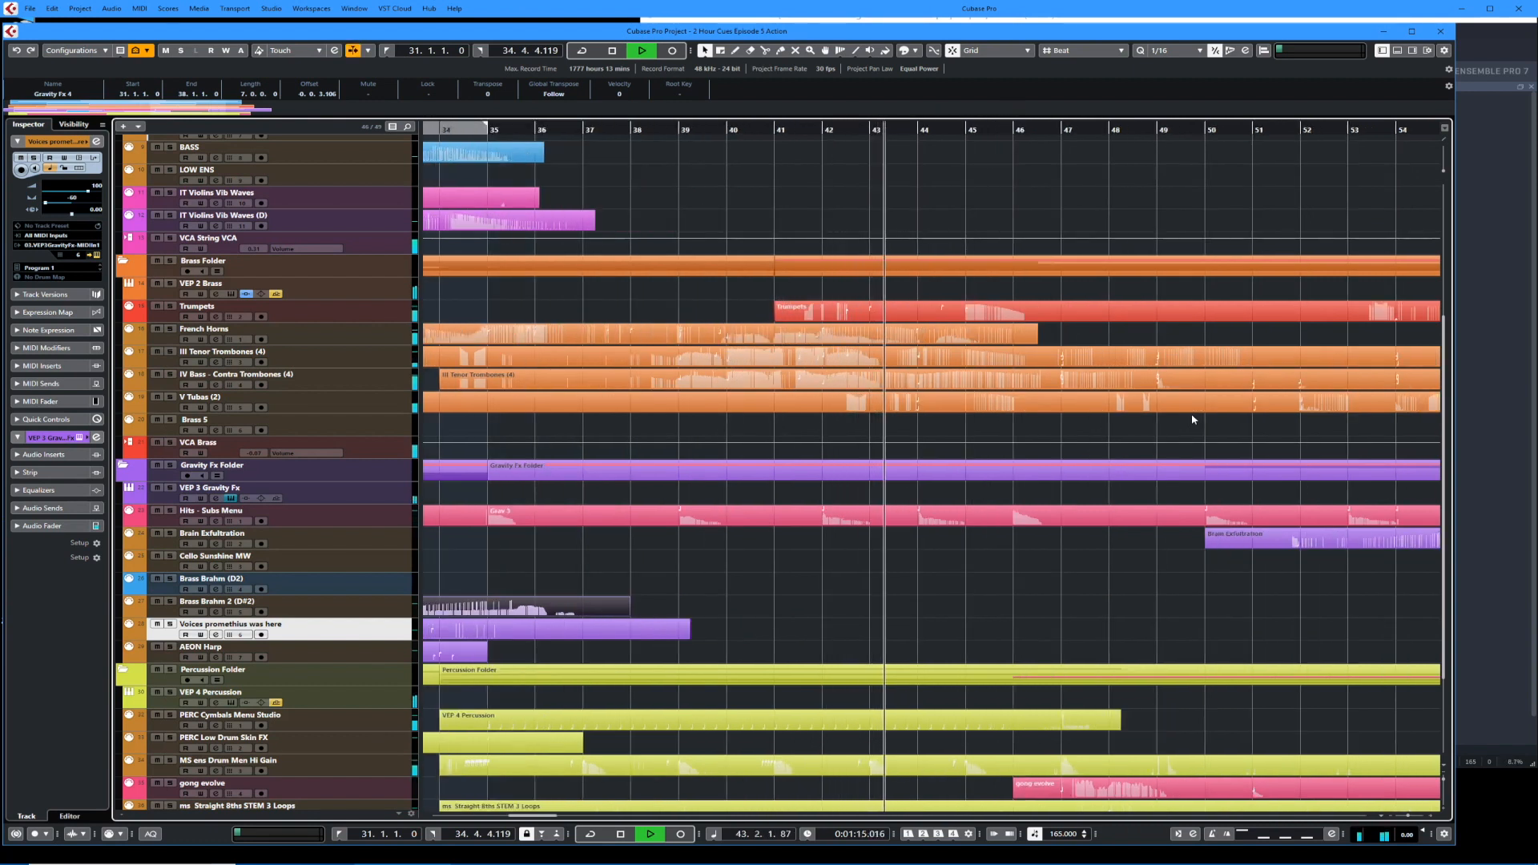
{"action": "scroll", "coordinate": [1191, 418], "scroll_direction": "up", "scroll_amount": 3}
{"action": "scroll", "coordinate": [1192, 419], "scroll_direction": "up", "scroll_amount": 3}
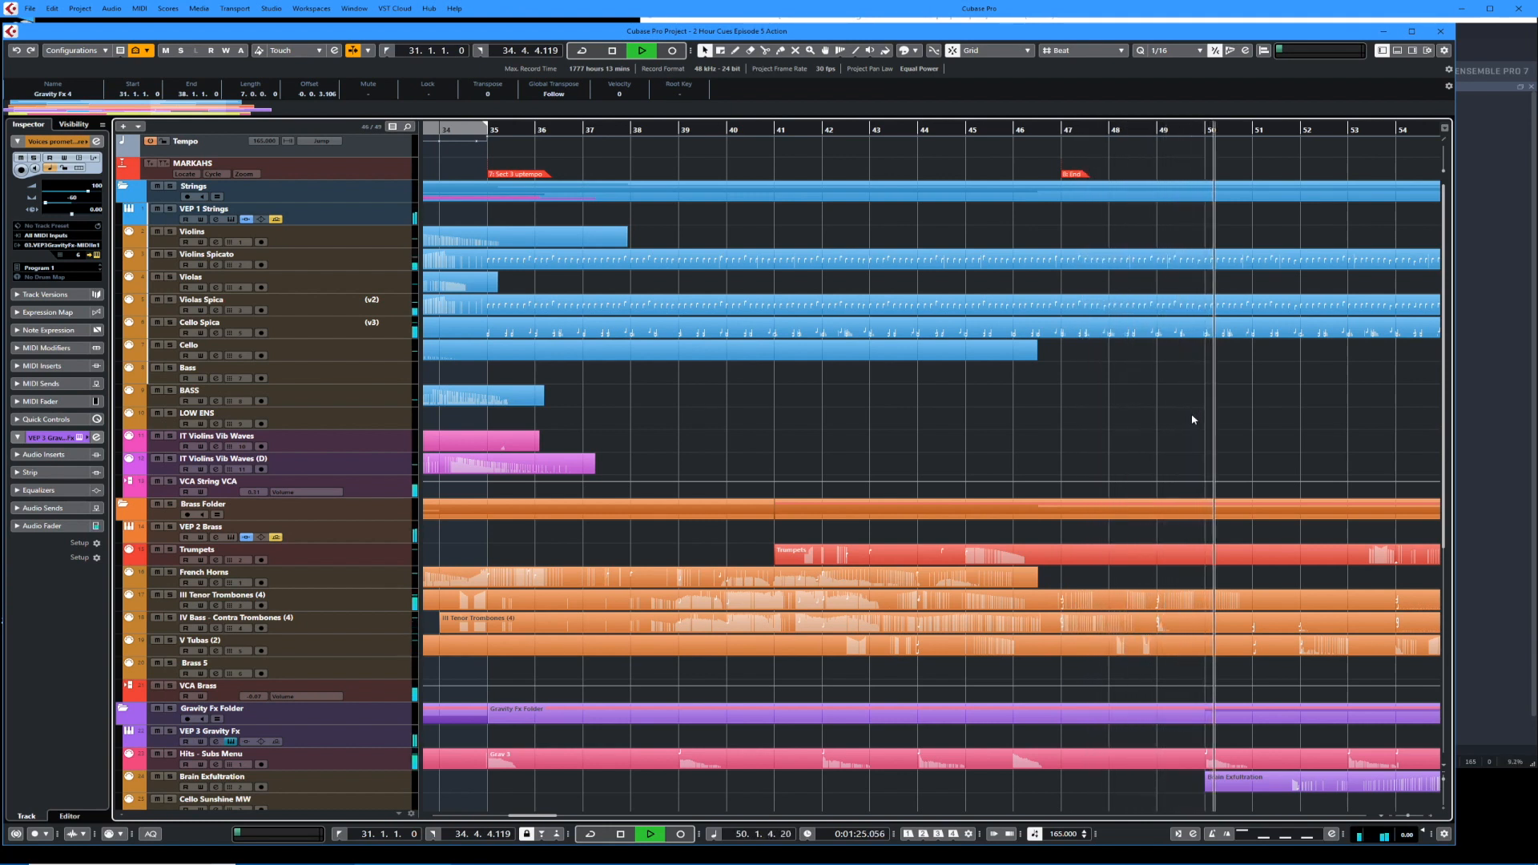
{"action": "scroll", "coordinate": [1192, 419], "scroll_direction": "right", "scroll_amount": 3}
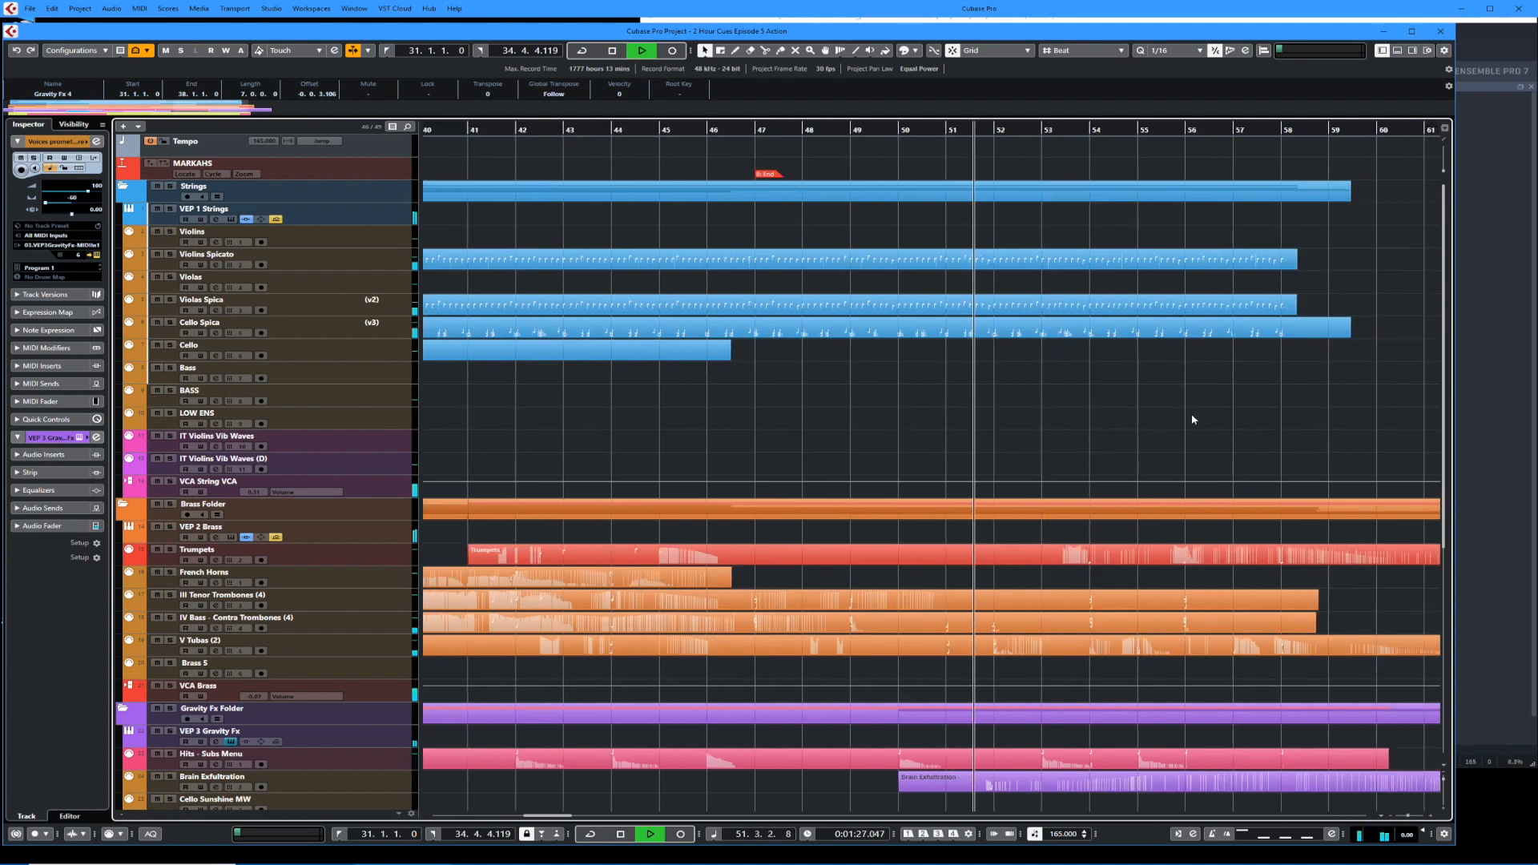
{"action": "scroll", "coordinate": [1192, 420], "scroll_direction": "down", "scroll_amount": 2}
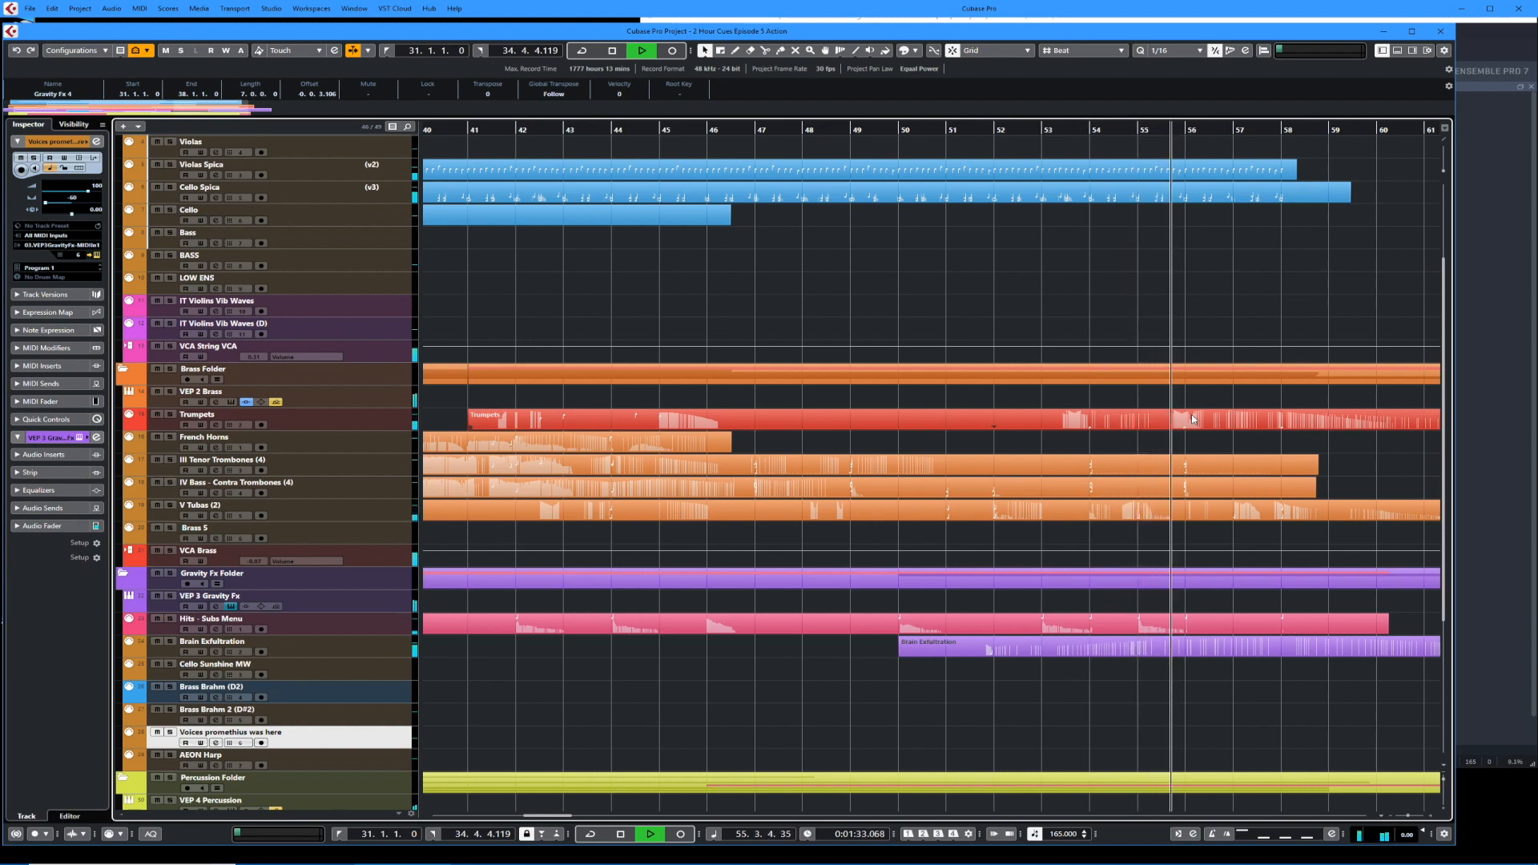
{"action": "scroll", "coordinate": [1191, 418], "scroll_direction": "right", "scroll_amount": 3}
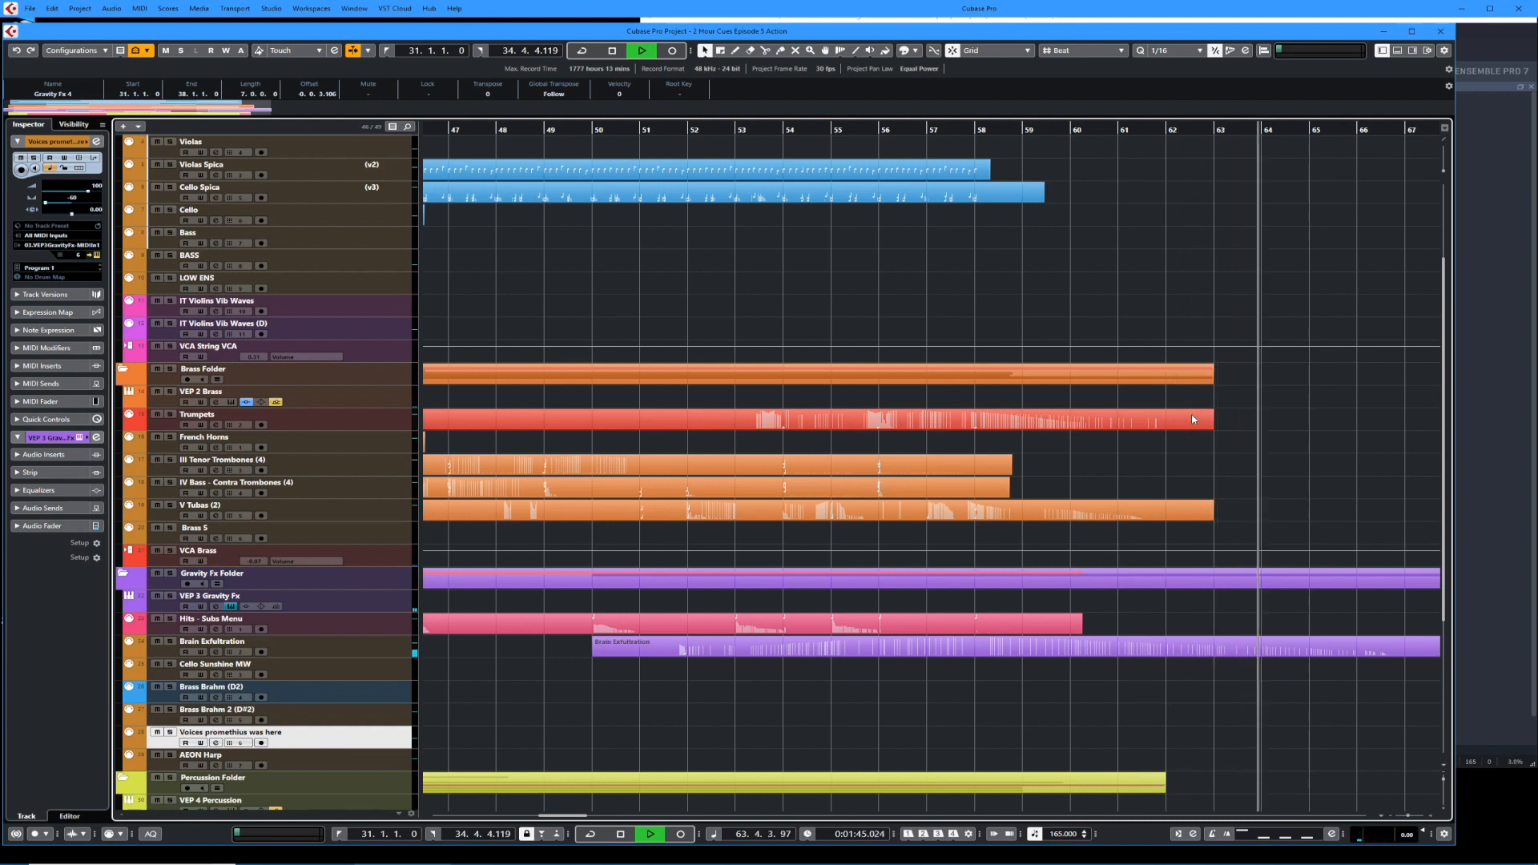
{"action": "key", "text": "space"}
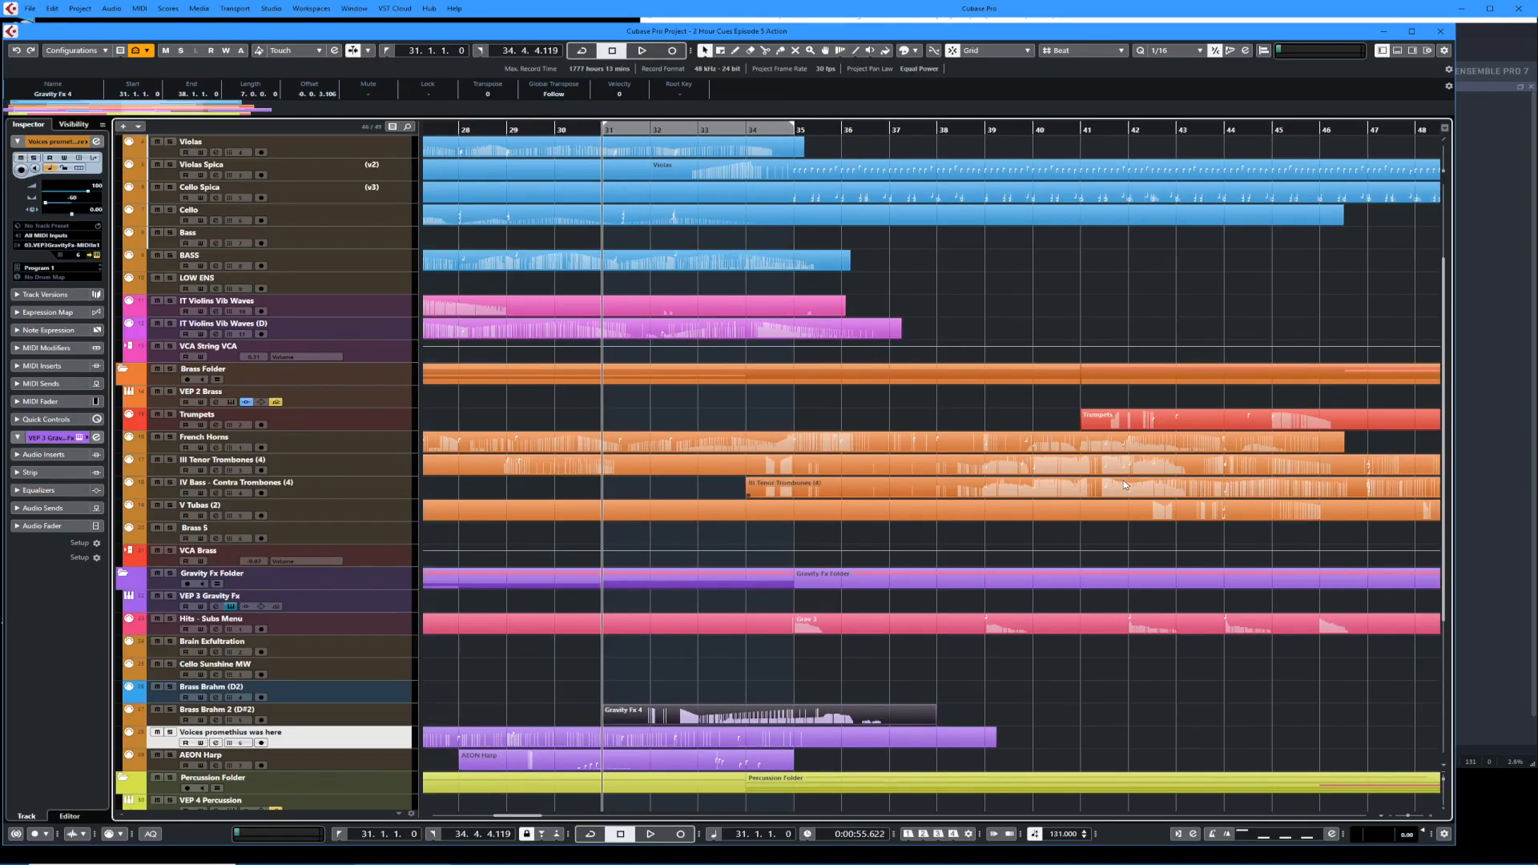
Play the cue from bar 1 and review the Gravity Fx instance's patches in Vienna Ensemble Pro, from Mosaic Voices to Brain Exfultration.
{"action": "scroll", "coordinate": [1123, 484], "scroll_direction": "left", "scroll_amount": 10}
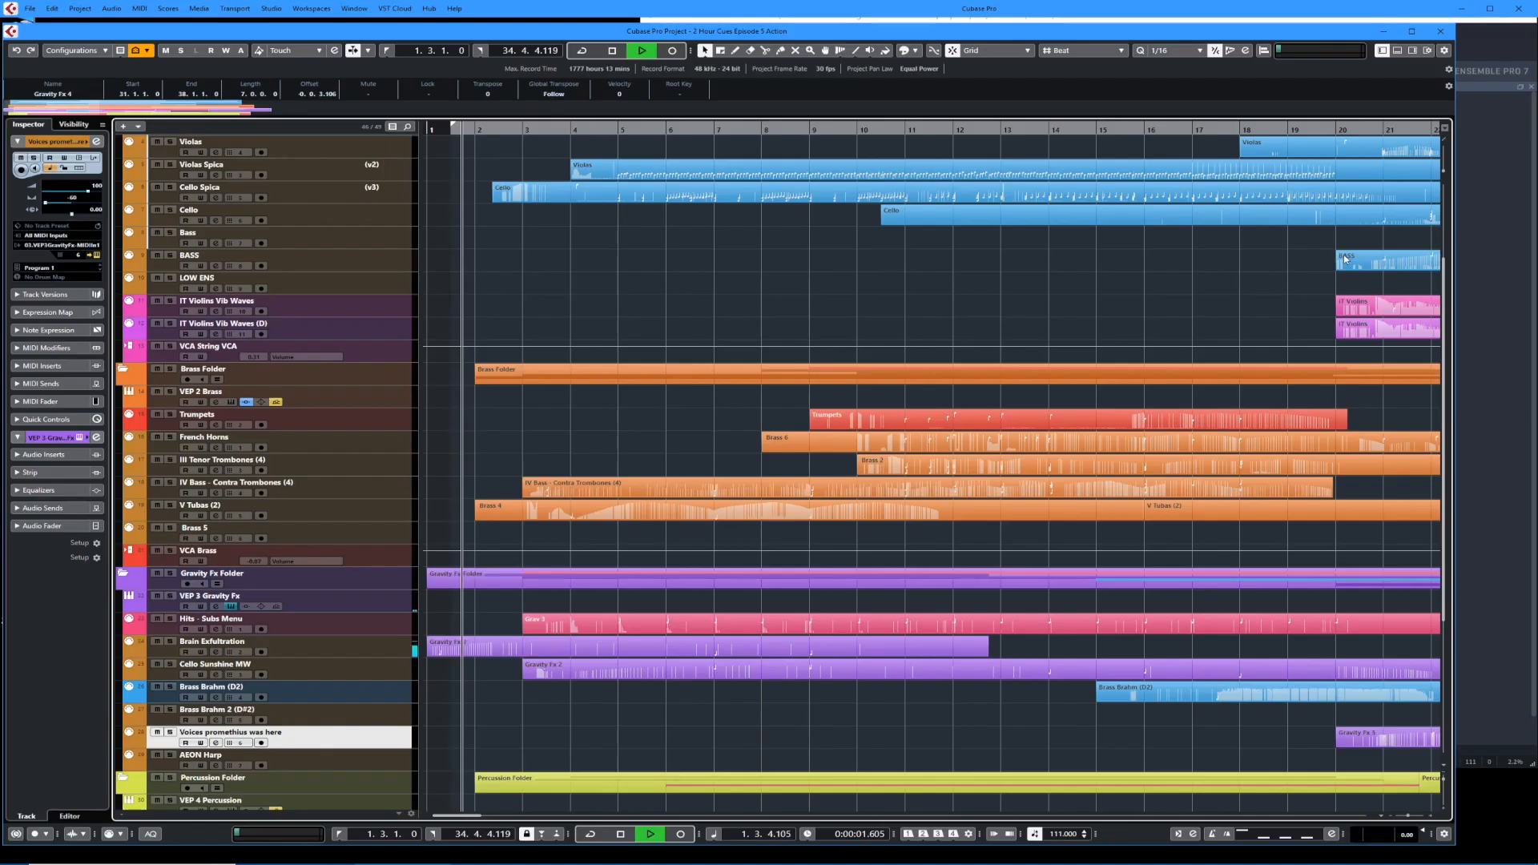
{"action": "left_click", "coordinate": [1509, 186]}
{"action": "left_click", "coordinate": [881, 2]}
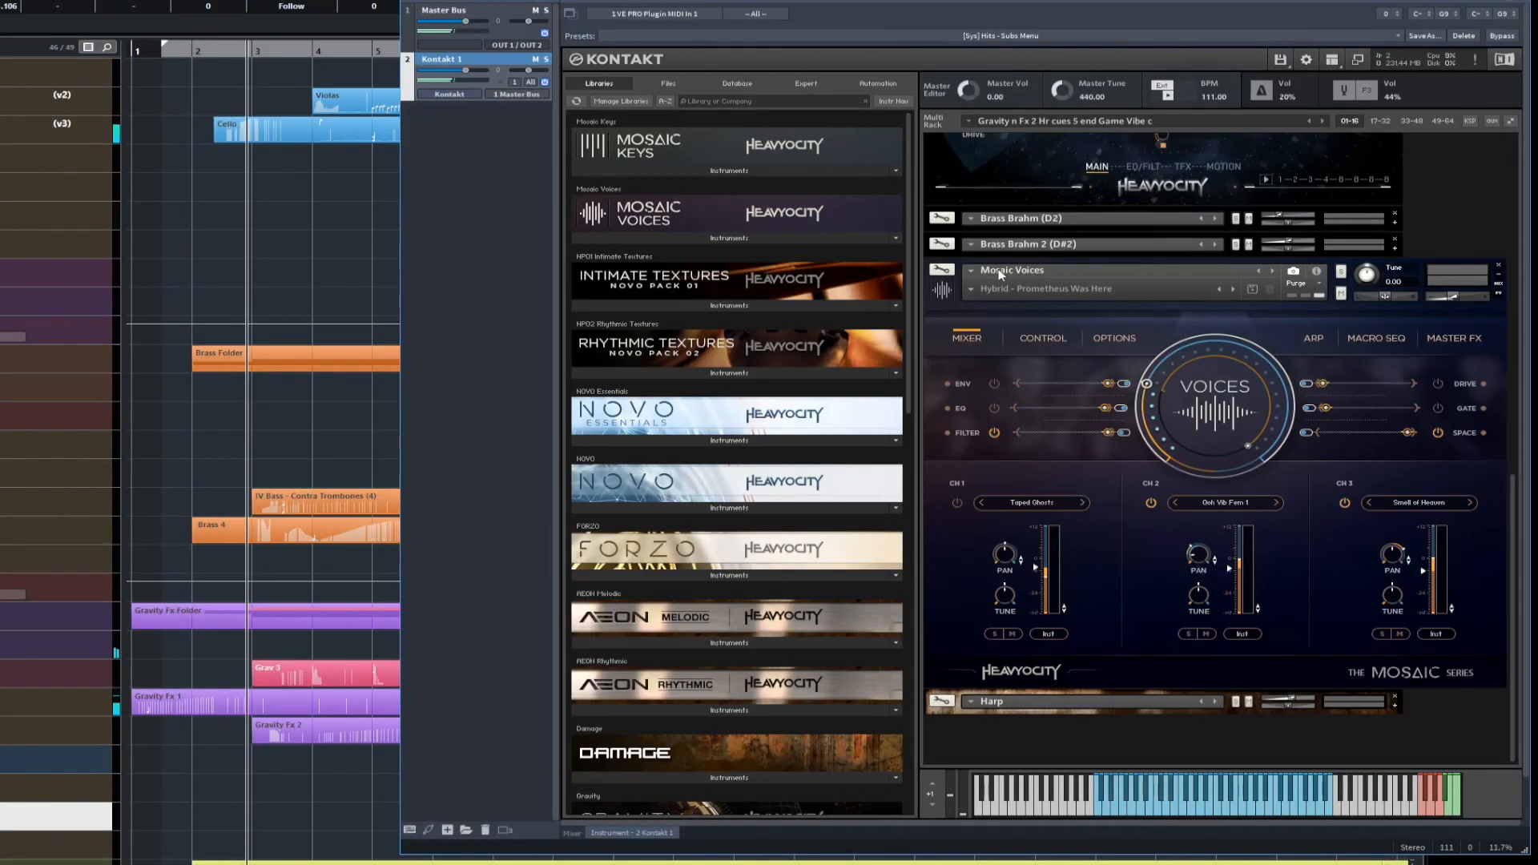
{"action": "scroll", "coordinate": [1377, 210], "scroll_direction": "up", "scroll_amount": 5}
{"action": "scroll", "coordinate": [1379, 208], "scroll_direction": "up", "scroll_amount": 6}
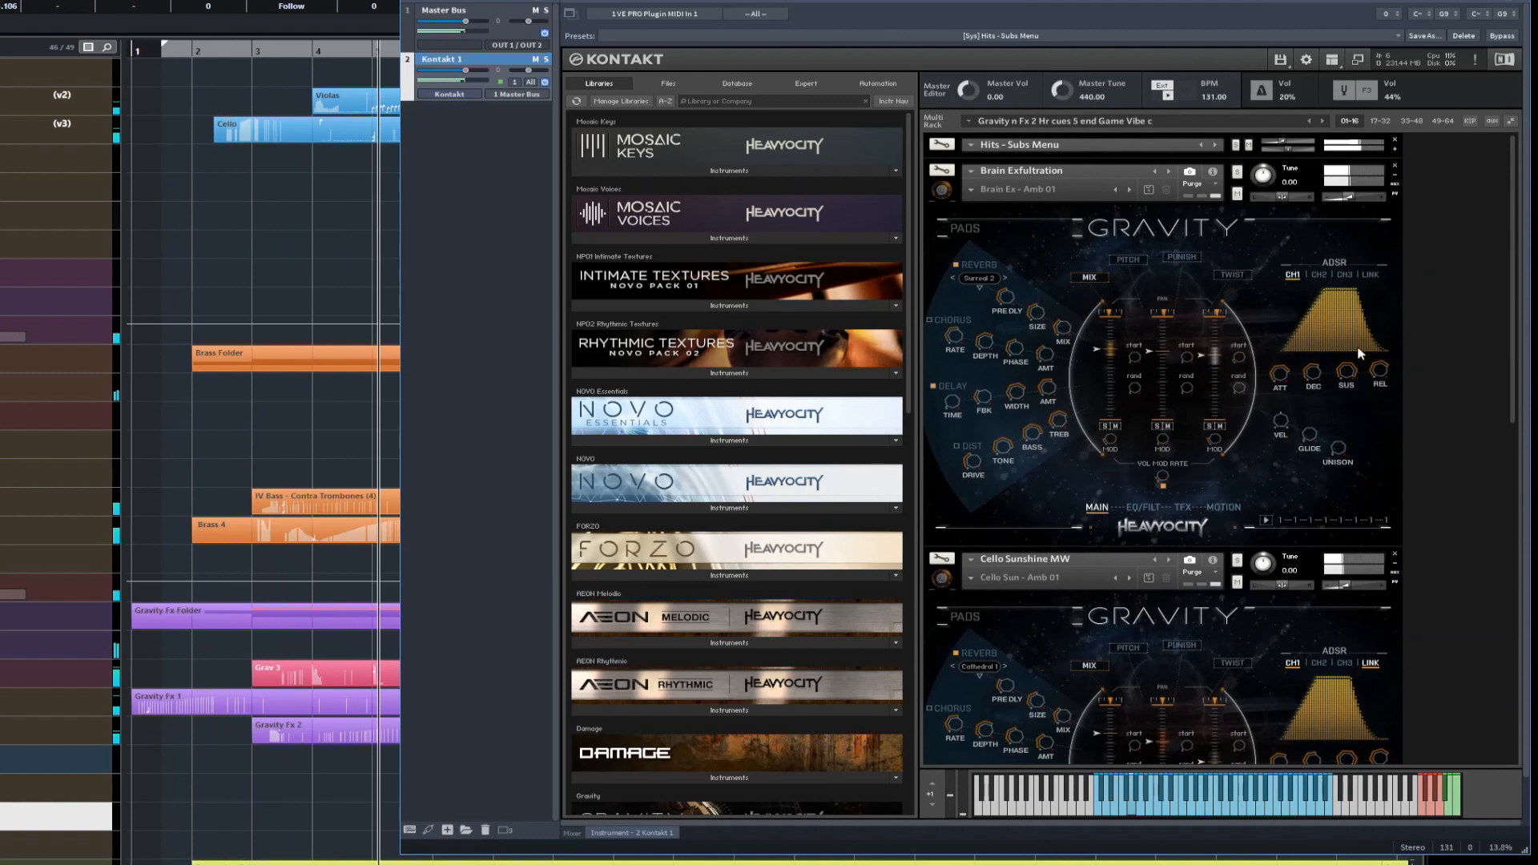
Collapse the Strings instance's Kontakt rack and expand the playing spiccato II Viola Section and III Cello Section patches.
{"action": "left_click", "coordinate": [737, 1]}
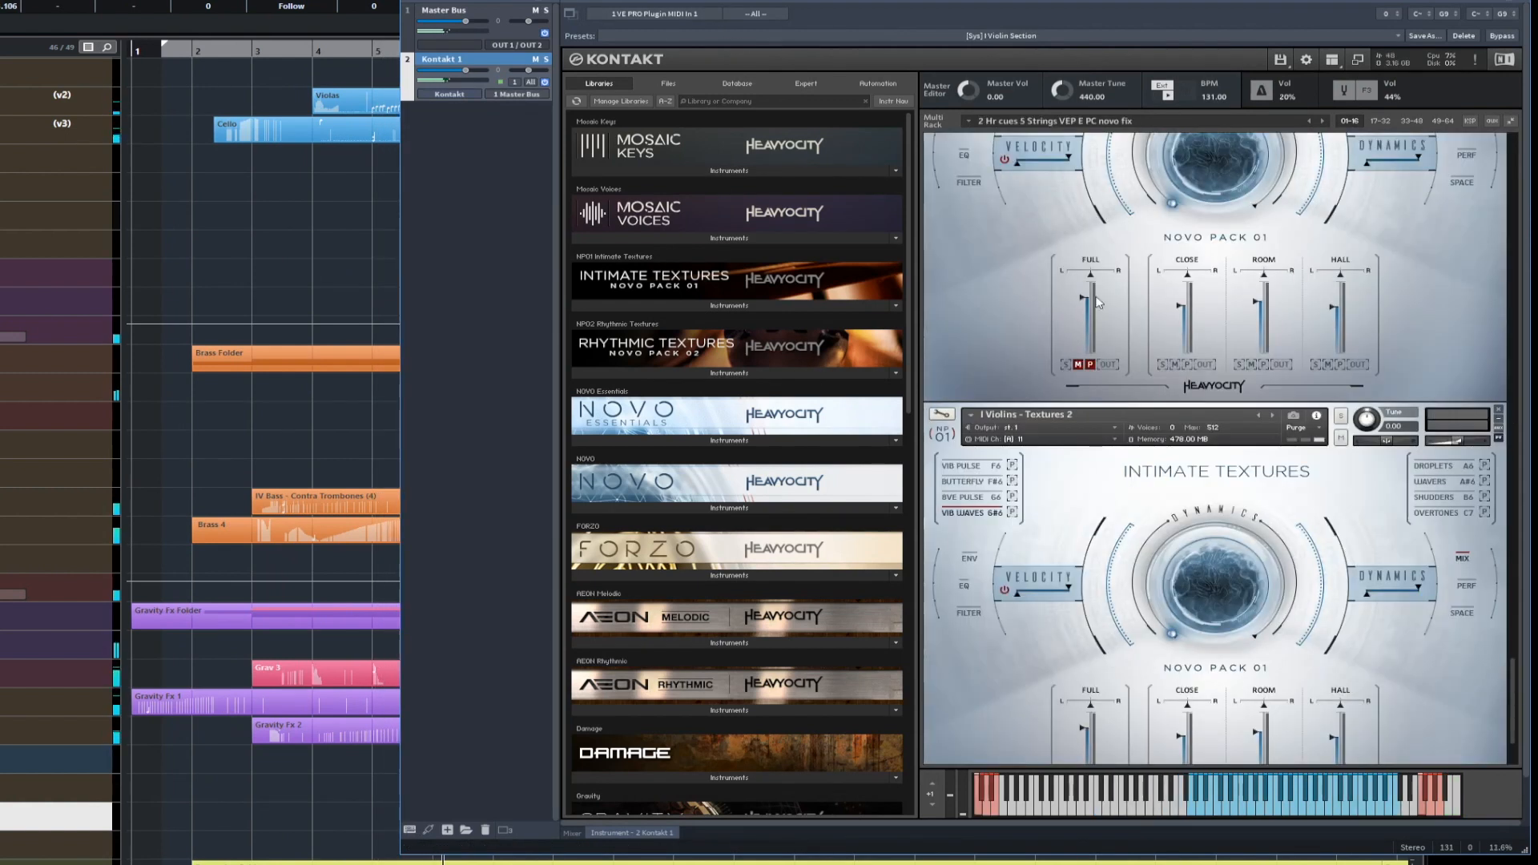
{"action": "left_click", "coordinate": [1510, 123]}
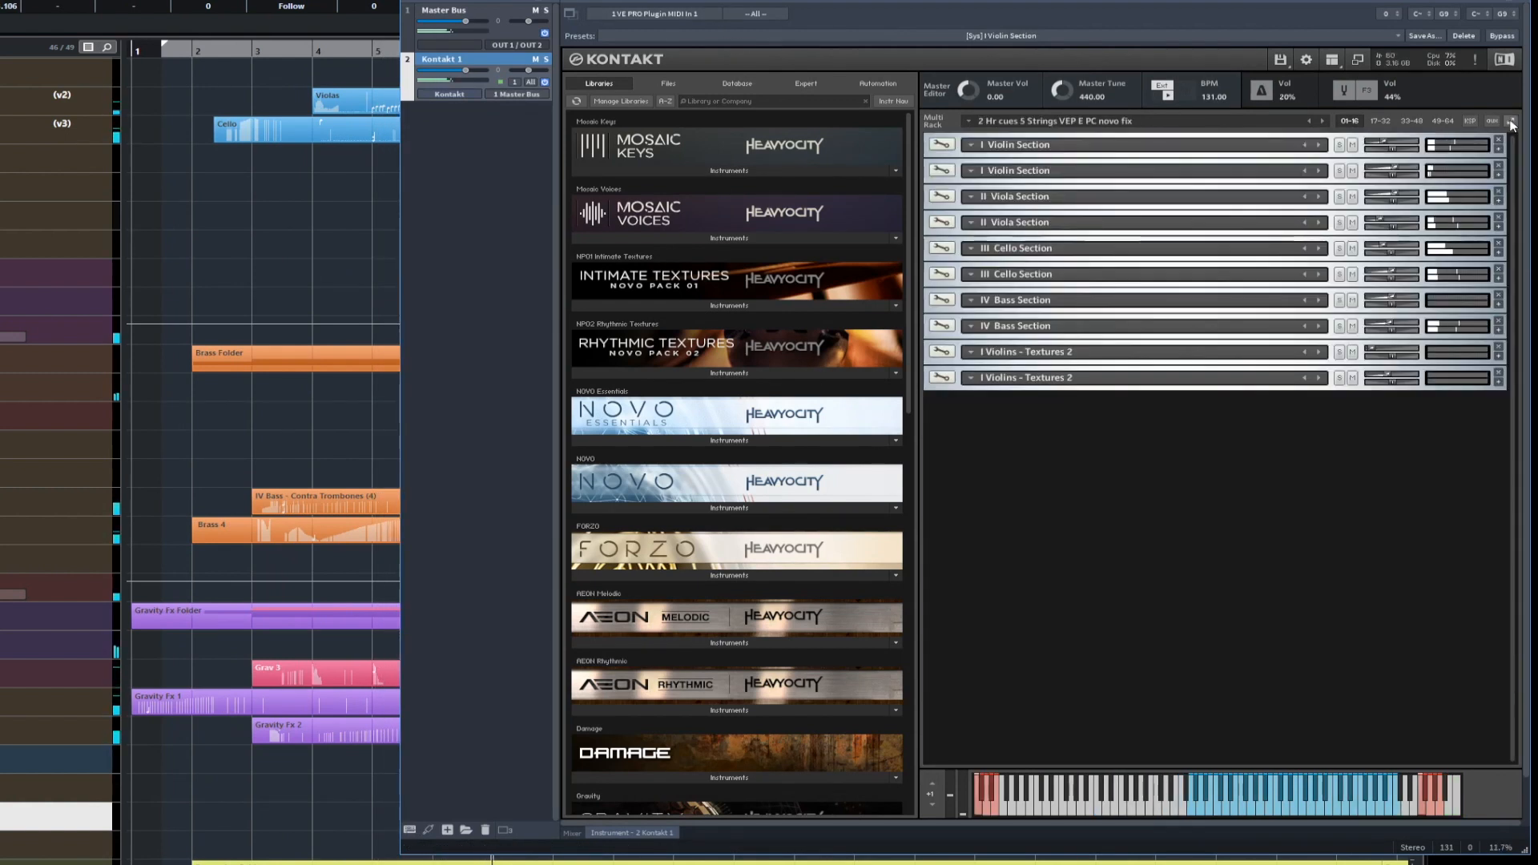
{"action": "left_click", "coordinate": [1498, 201]}
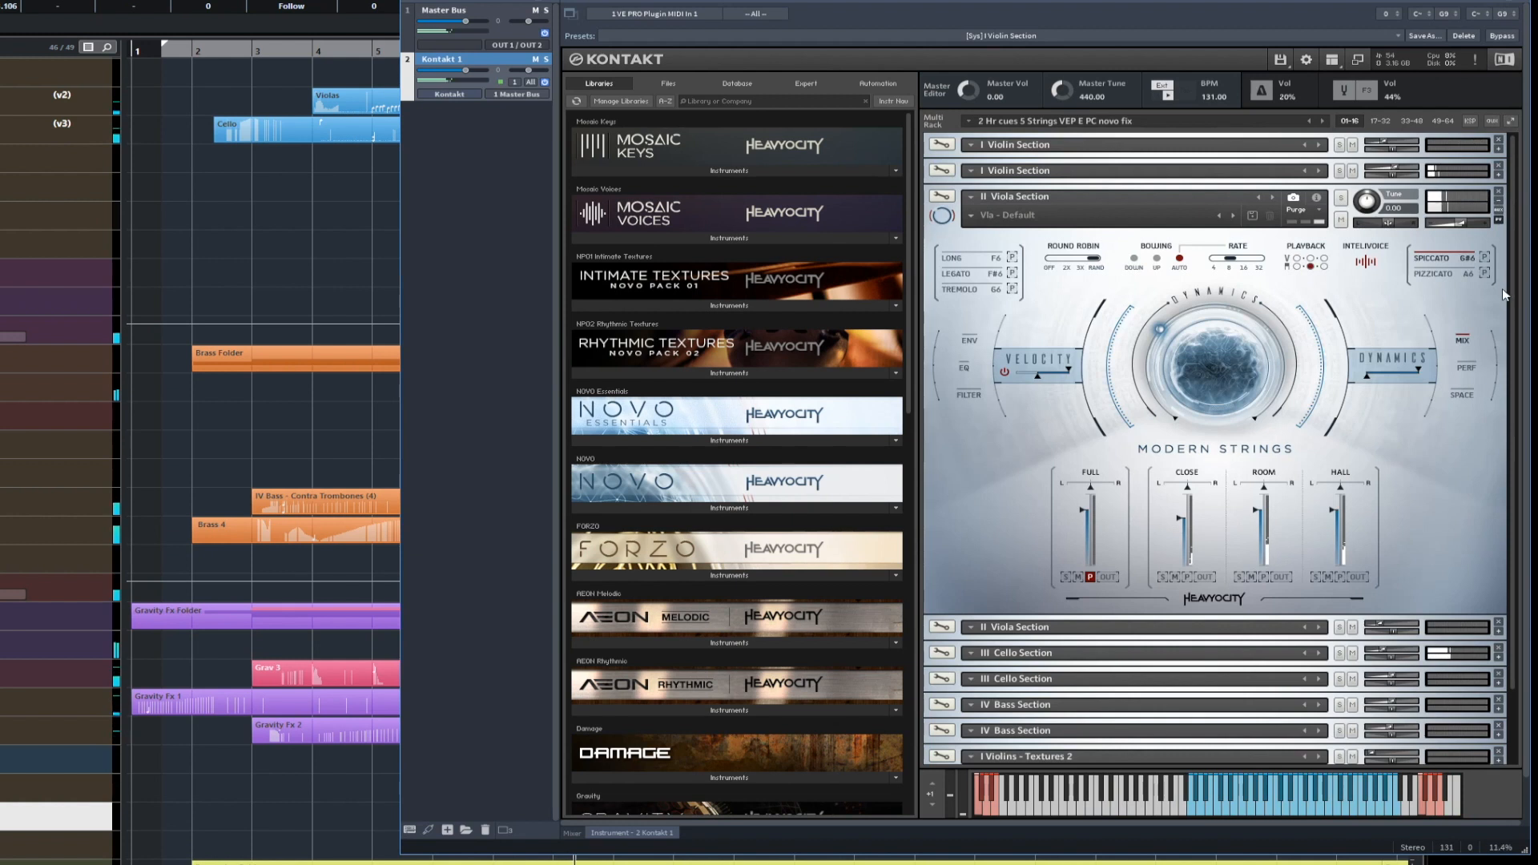
{"action": "left_click", "coordinate": [1497, 657]}
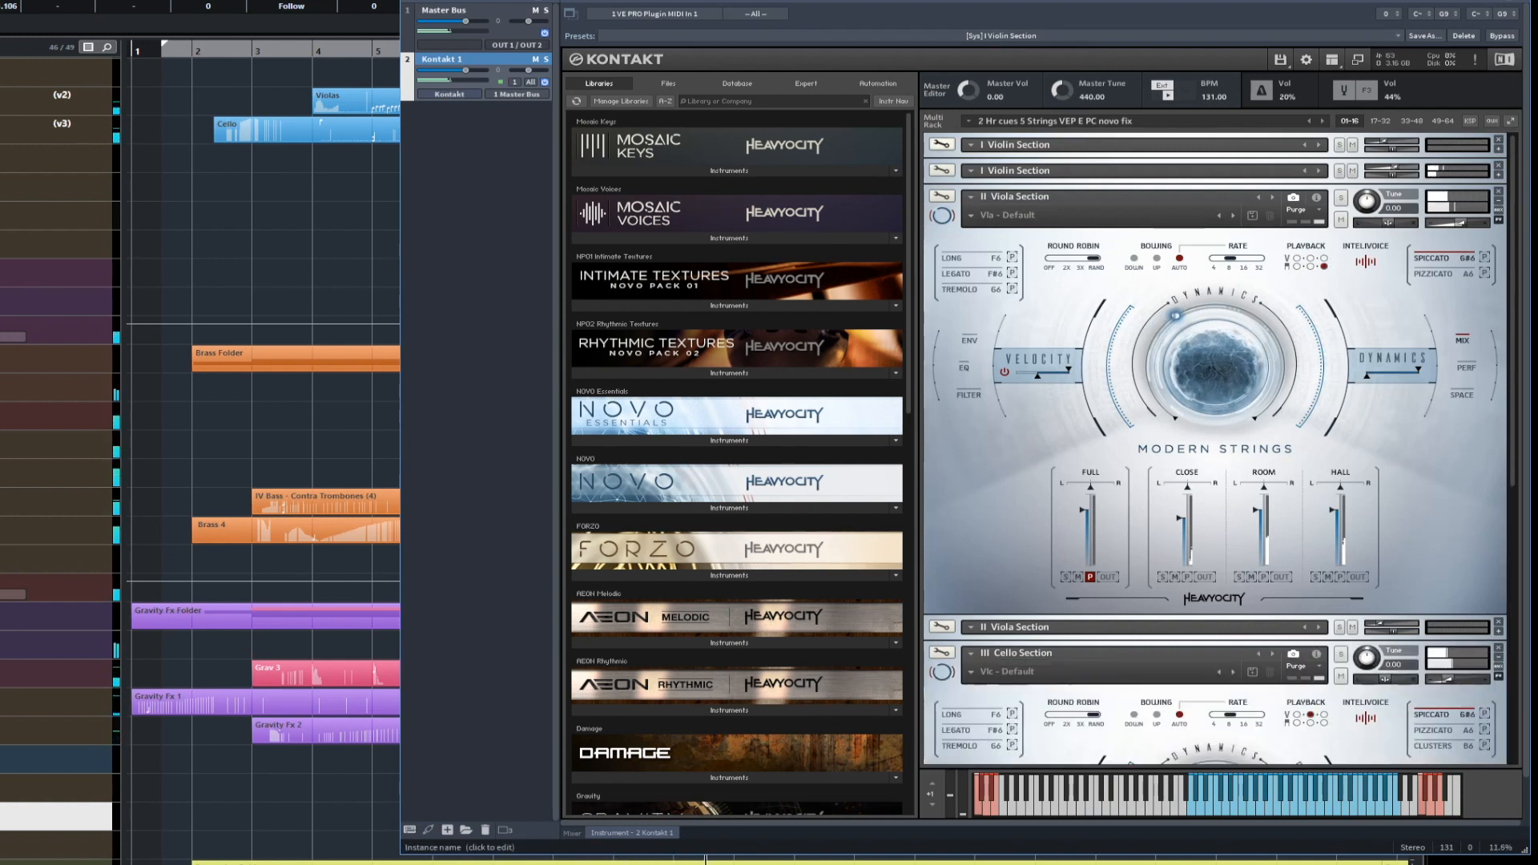
Review the Forzo patches in the Brass instance during playback, starting with I Horns (12) and II Trumpets (4).
{"action": "left_click", "coordinate": [480, 2]}
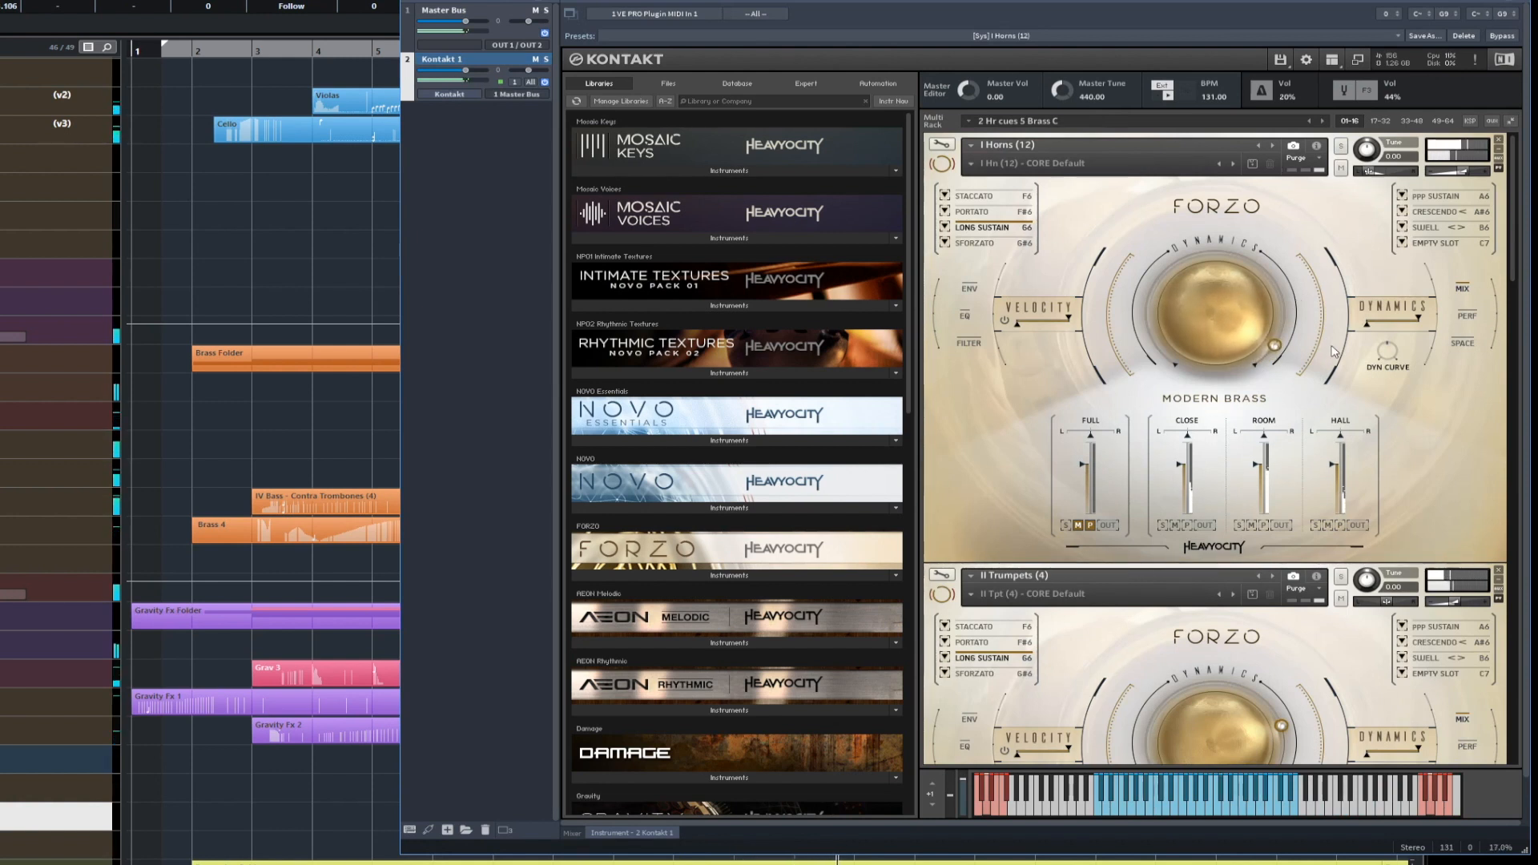
{"action": "scroll", "coordinate": [1333, 351], "scroll_direction": "down", "scroll_amount": 3}
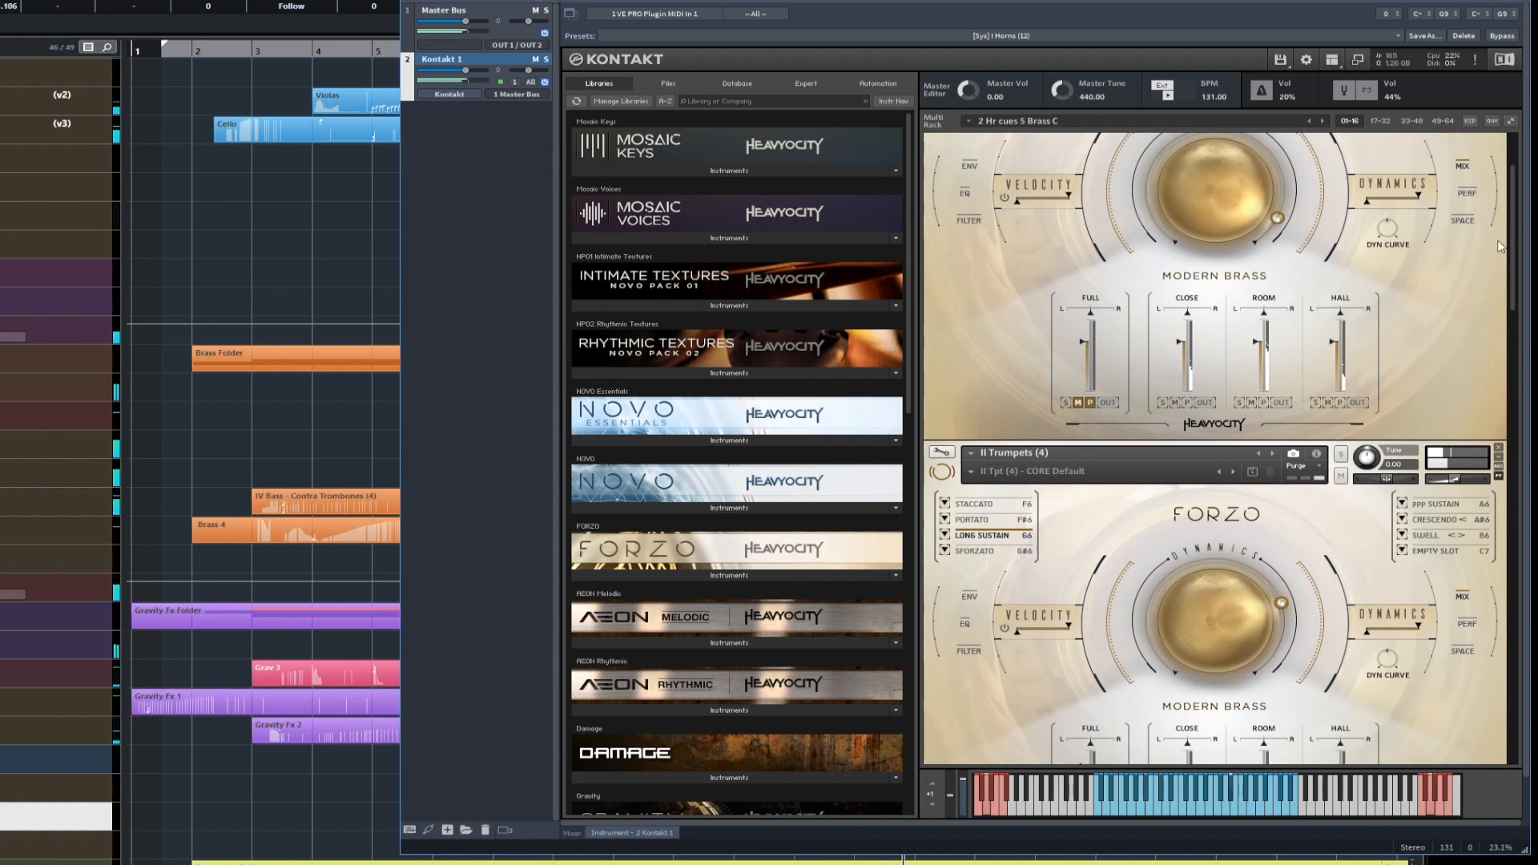
{"action": "left_click_drag", "start_coordinate": [1512, 244], "coordinate": [1514, 314]}
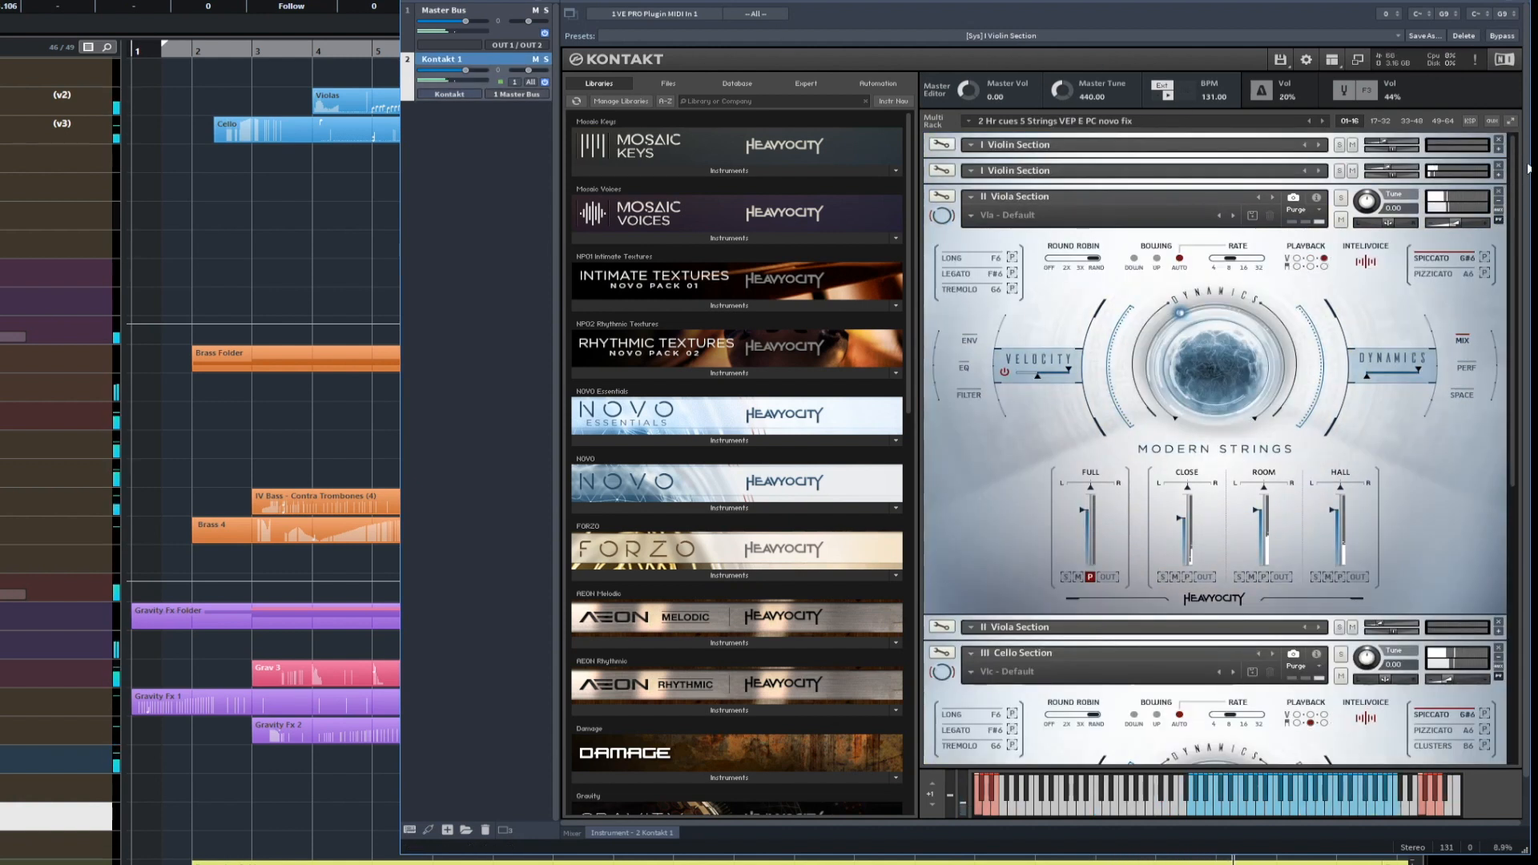
Expand all the Novo patches in the Strings instance and look through them from I Violin Section to the bass sections.
{"action": "left_click", "coordinate": [1511, 122]}
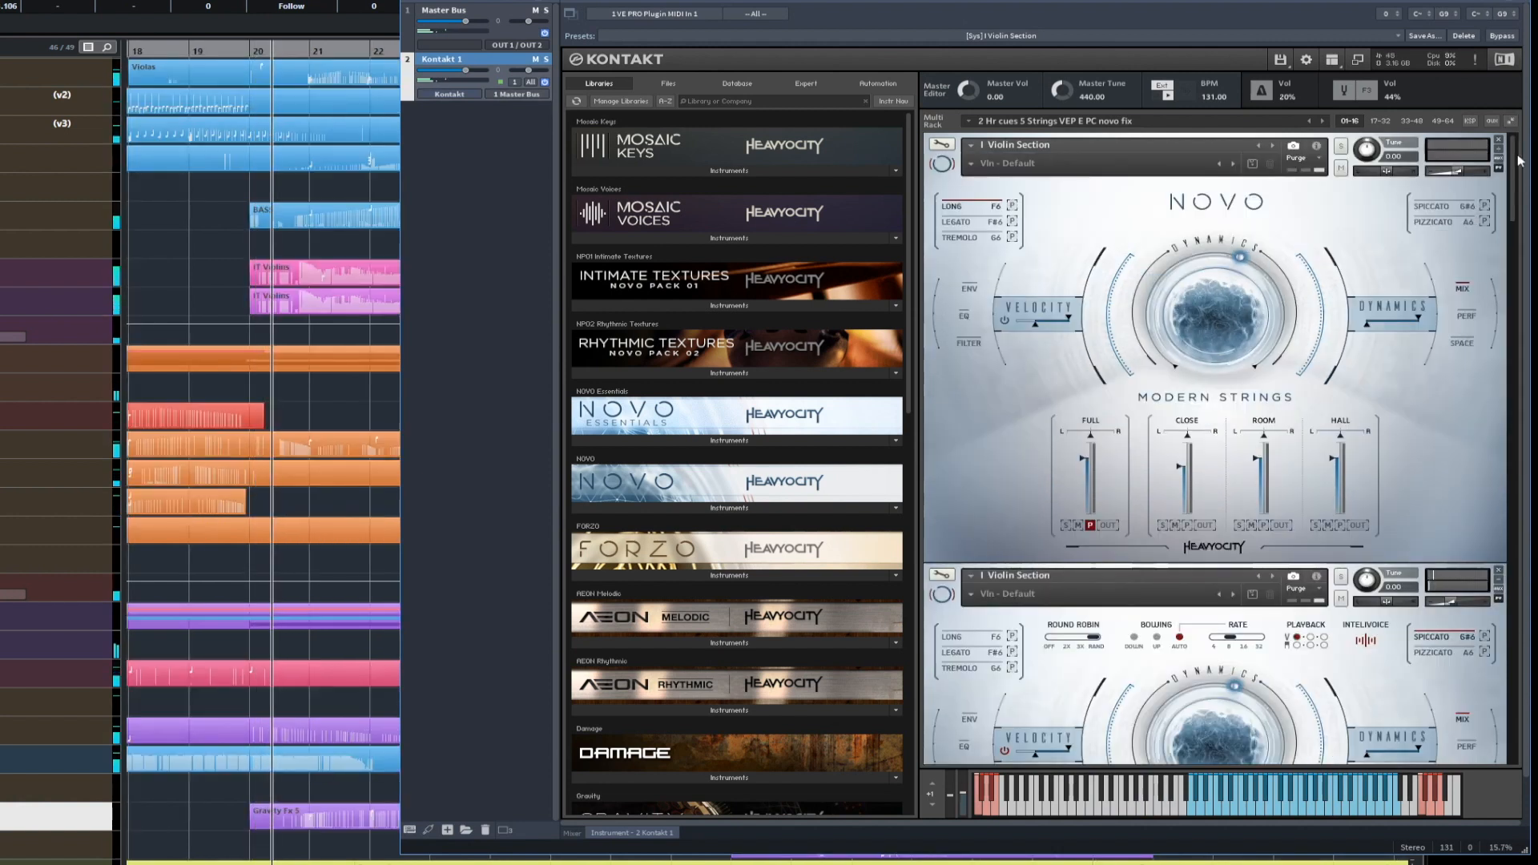
{"action": "left_click_drag", "start_coordinate": [1516, 190], "coordinate": [1516, 481]}
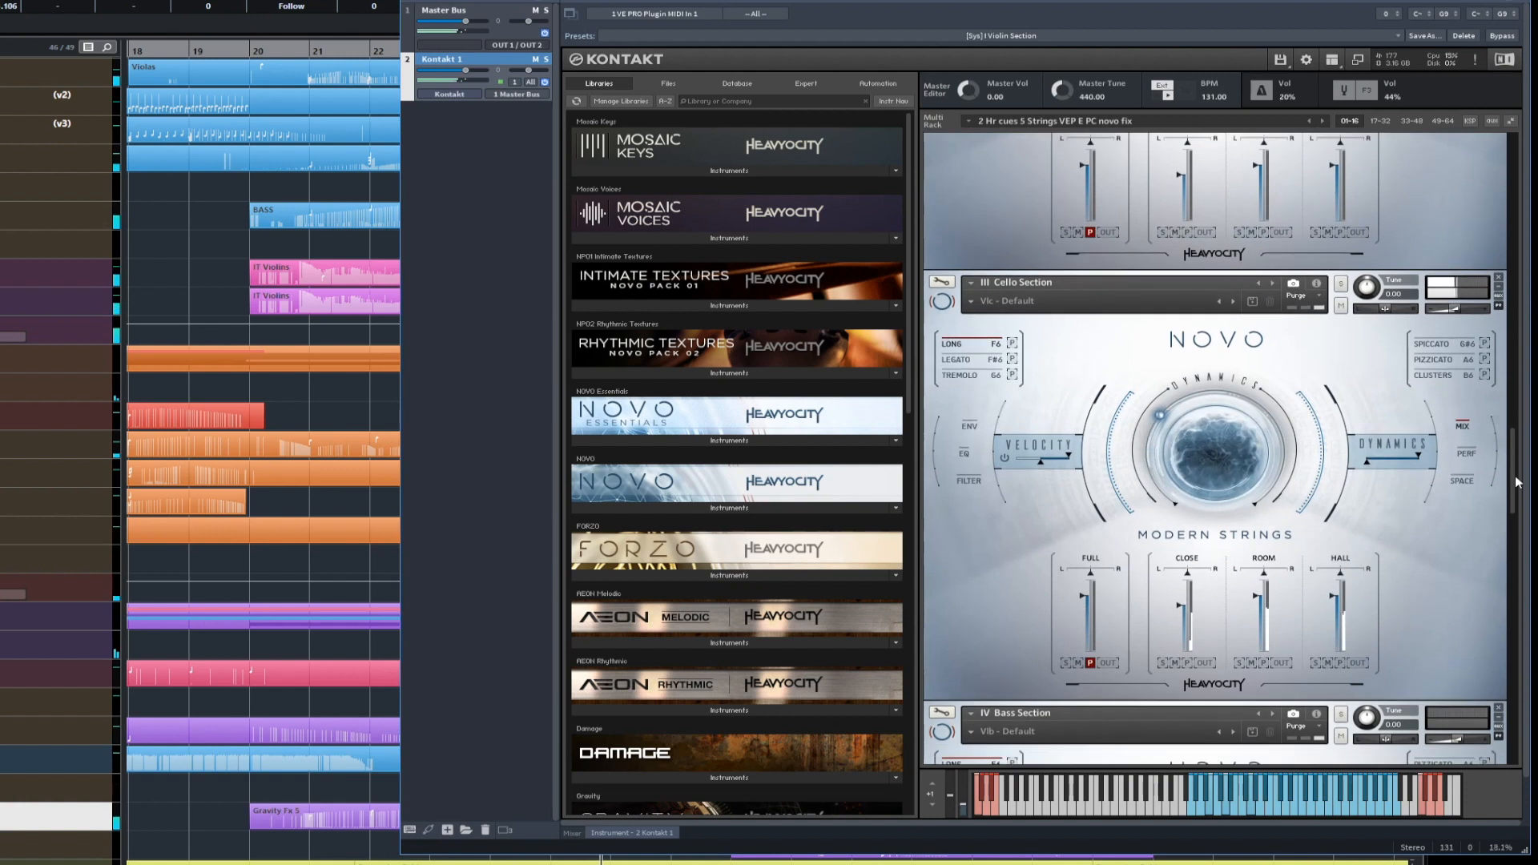
{"action": "left_click_drag", "start_coordinate": [1516, 482], "coordinate": [1499, 594]}
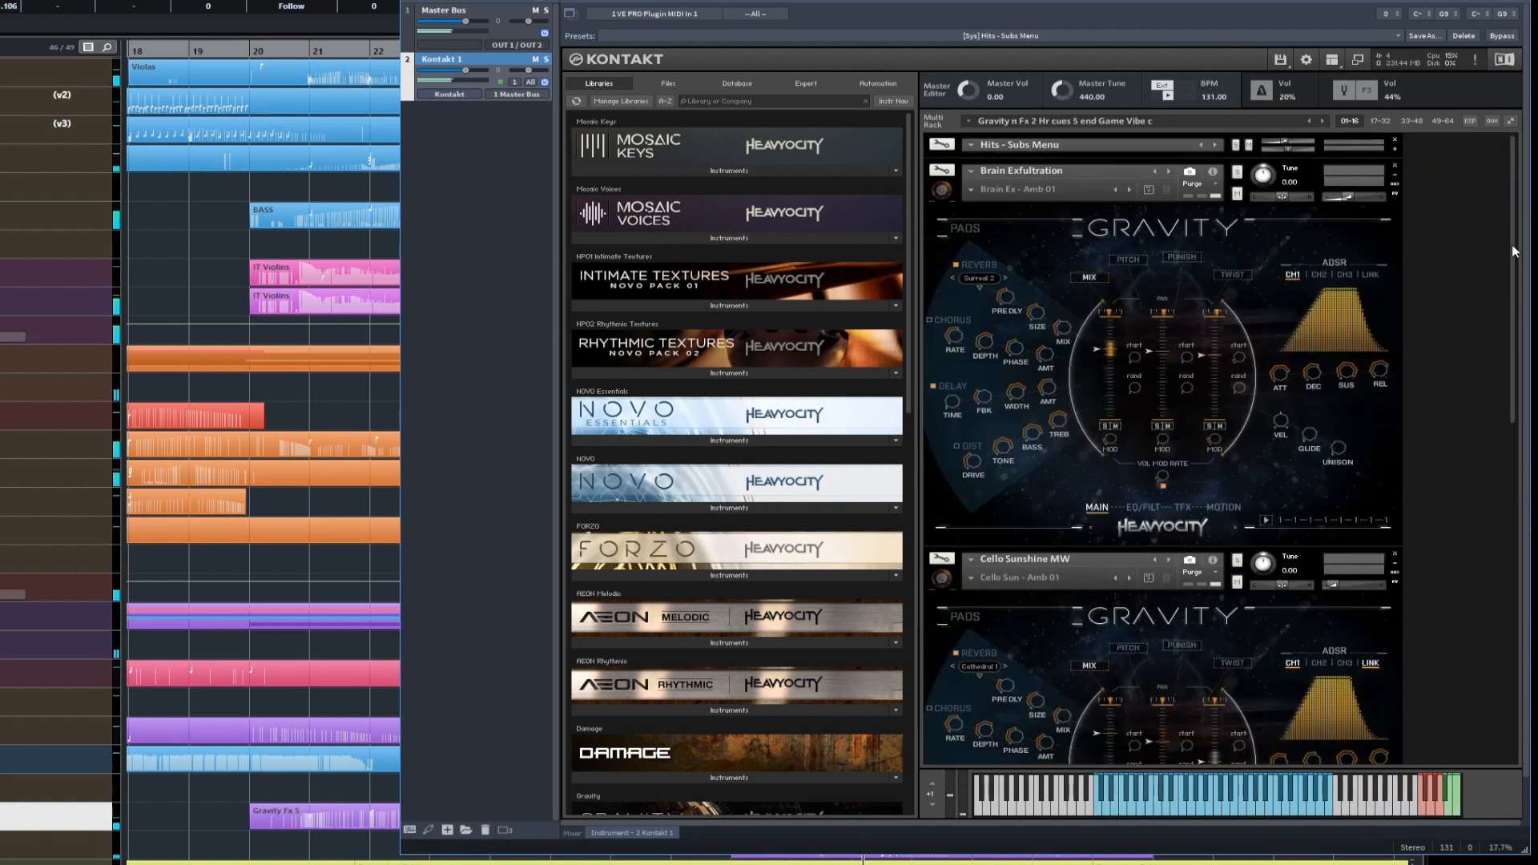
Look through the Gravity Fx, Brass and Percussion instances' patch racks while the cue plays.
{"action": "left_click_drag", "start_coordinate": [1514, 252], "coordinate": [1459, 548]}
{"action": "scroll", "coordinate": [1409, 545], "scroll_direction": "down", "scroll_amount": 1}
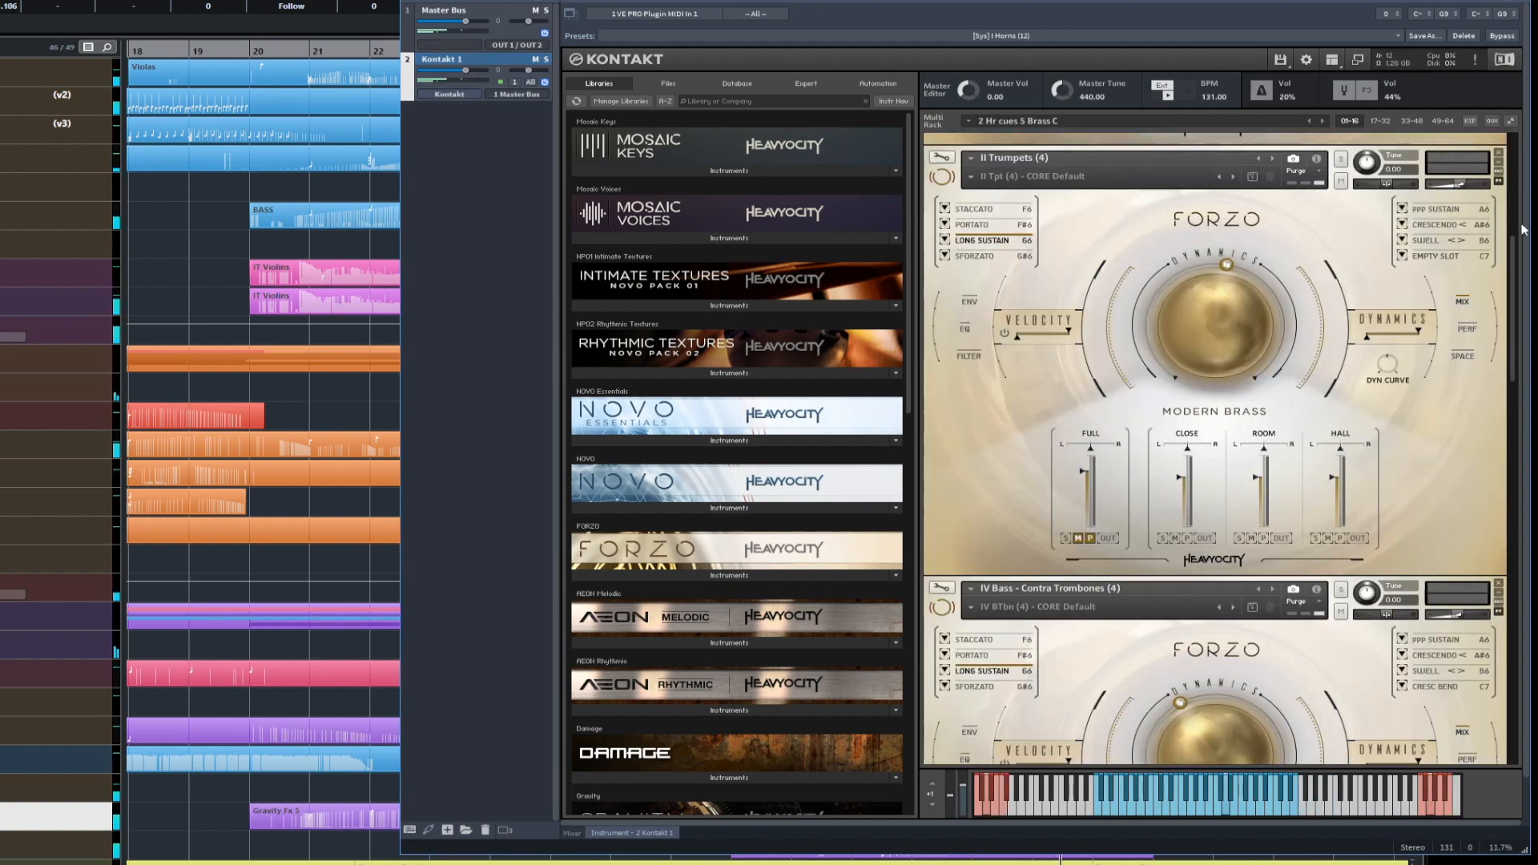
{"action": "scroll", "coordinate": [1516, 240], "scroll_direction": "up", "scroll_amount": 5}
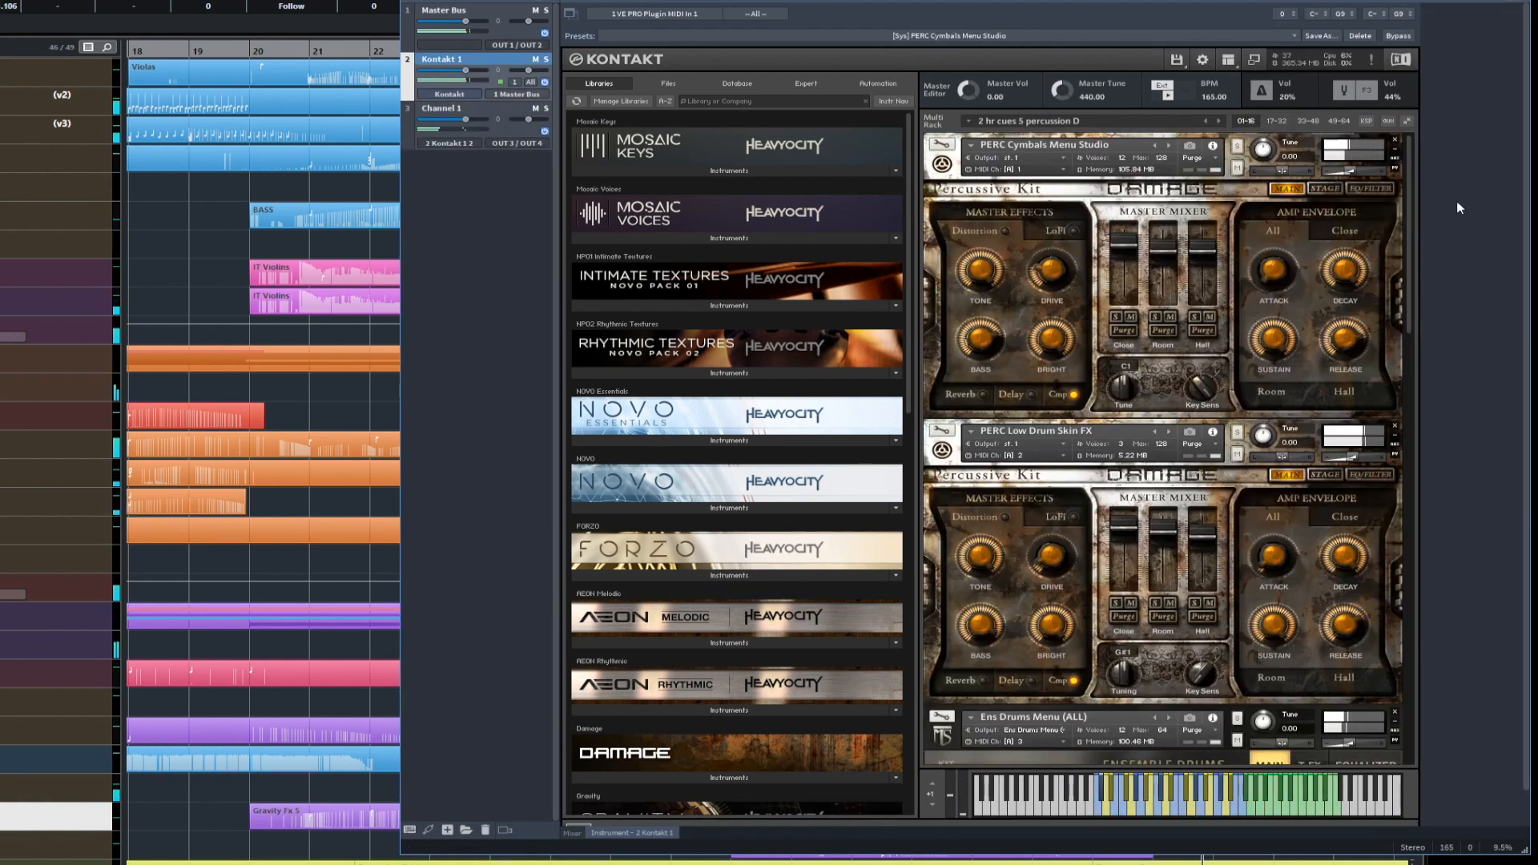
{"action": "left_click_drag", "start_coordinate": [1409, 301], "coordinate": [1400, 733]}
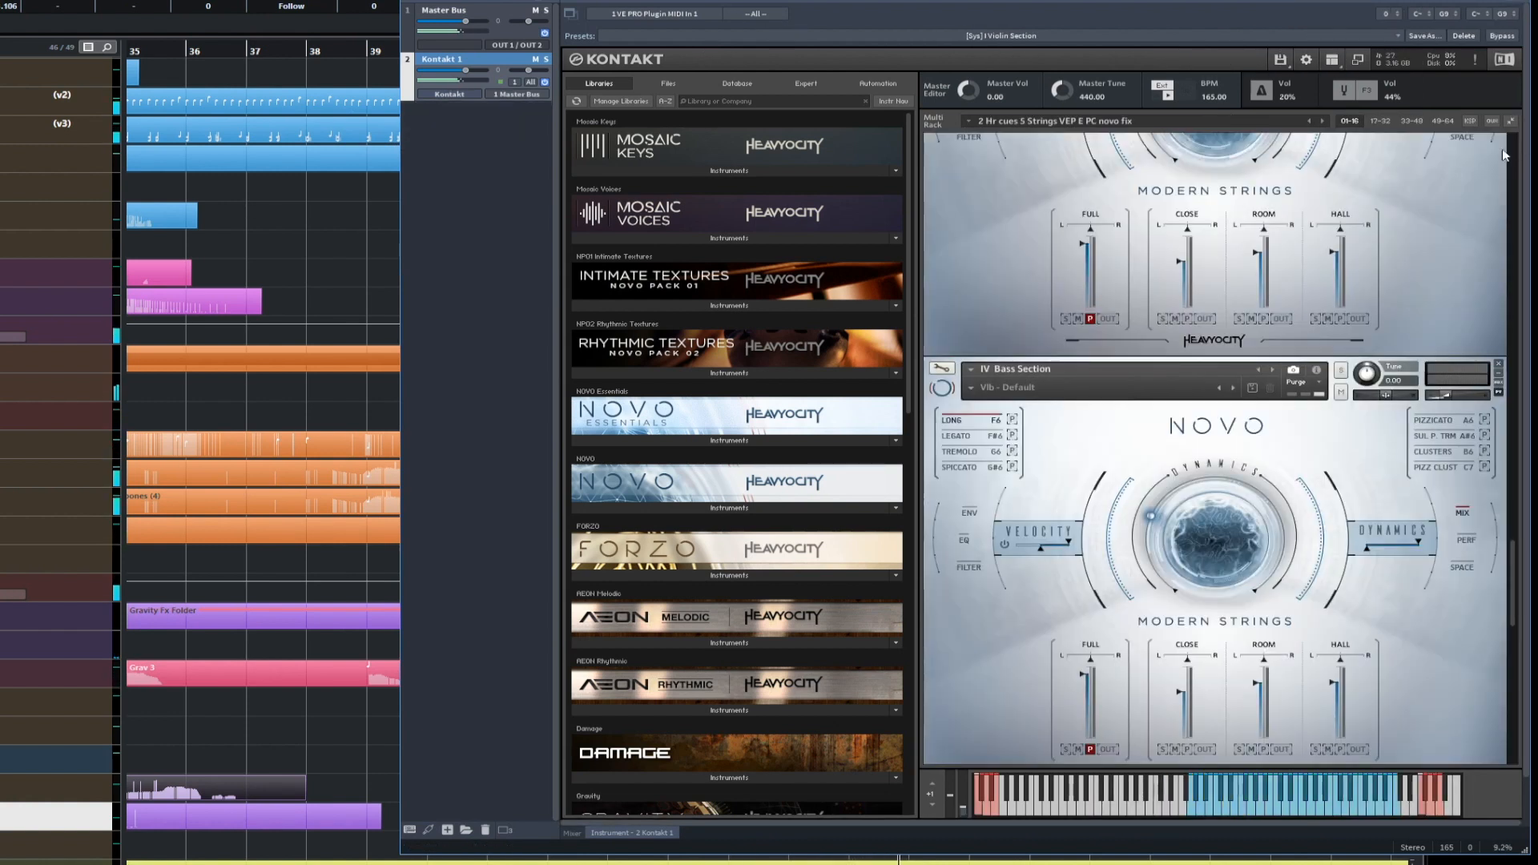
Review the Novo string sections during the 165 BPM passage, followed by the Gravity Fx rack from Mosaic Voices up to Hits - Subs Menu.
{"action": "scroll", "coordinate": [1514, 148], "scroll_direction": "up", "scroll_amount": 4}
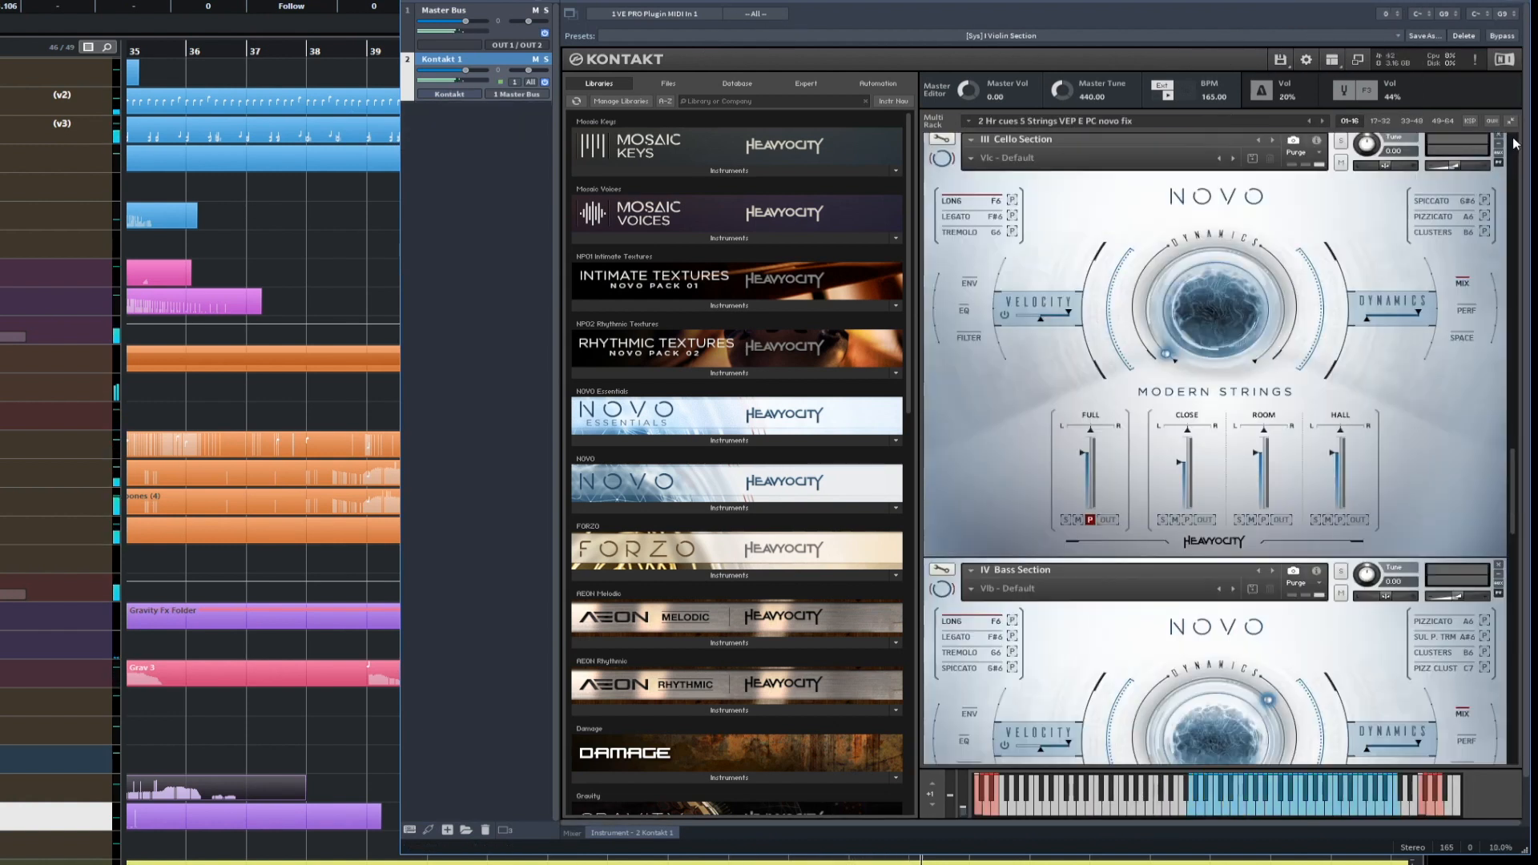
{"action": "scroll", "coordinate": [1513, 178], "scroll_direction": "down", "scroll_amount": 3}
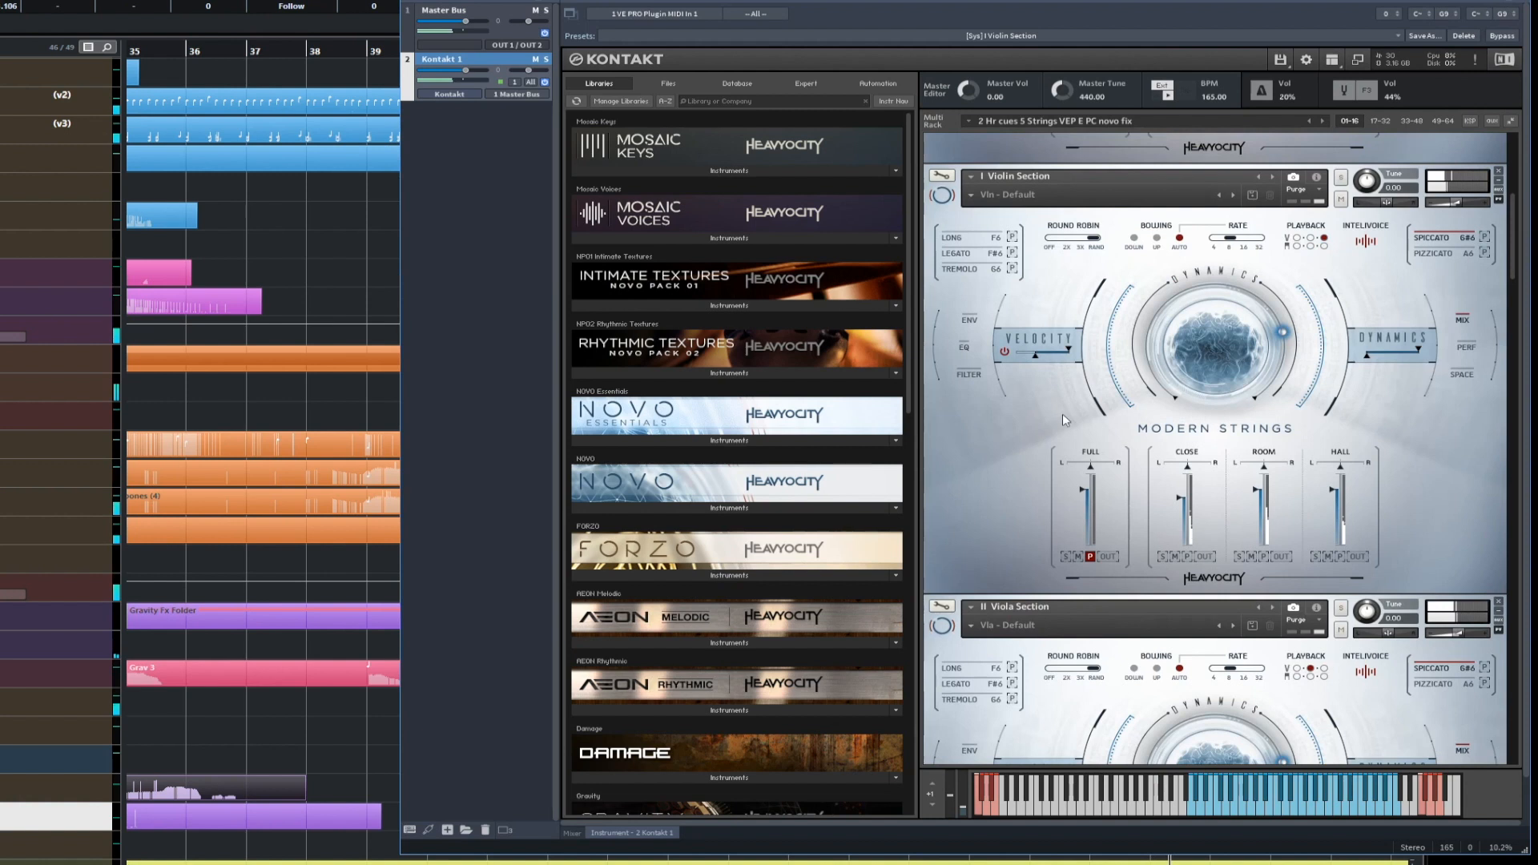
{"action": "left_click_drag", "start_coordinate": [1514, 258], "coordinate": [1513, 595]}
{"action": "scroll", "coordinate": [1270, 314], "scroll_direction": "down", "scroll_amount": 1}
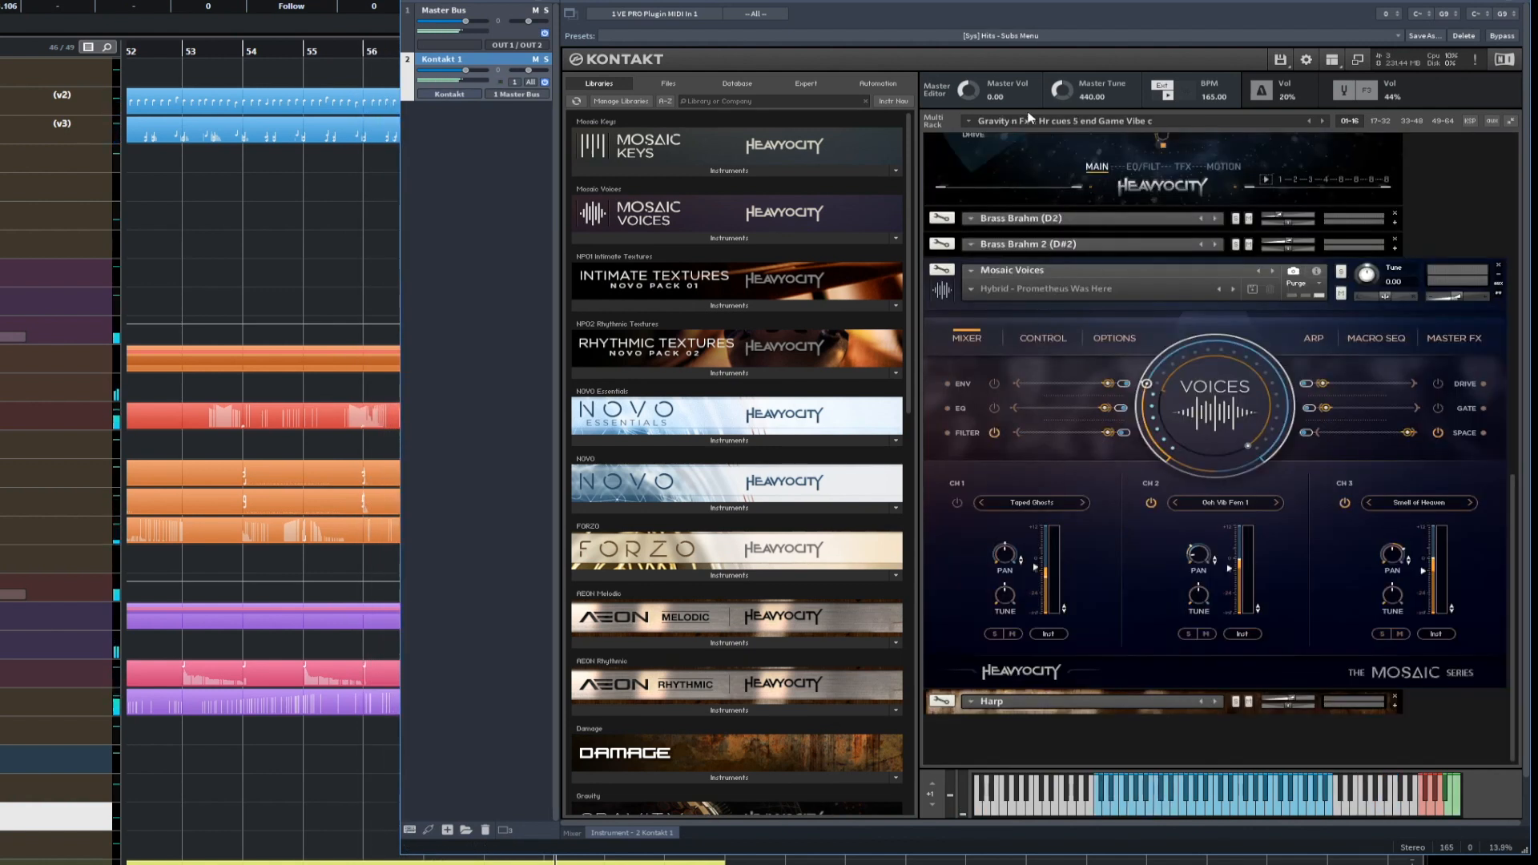
{"action": "left_click_drag", "start_coordinate": [1515, 504], "coordinate": [1521, 134]}
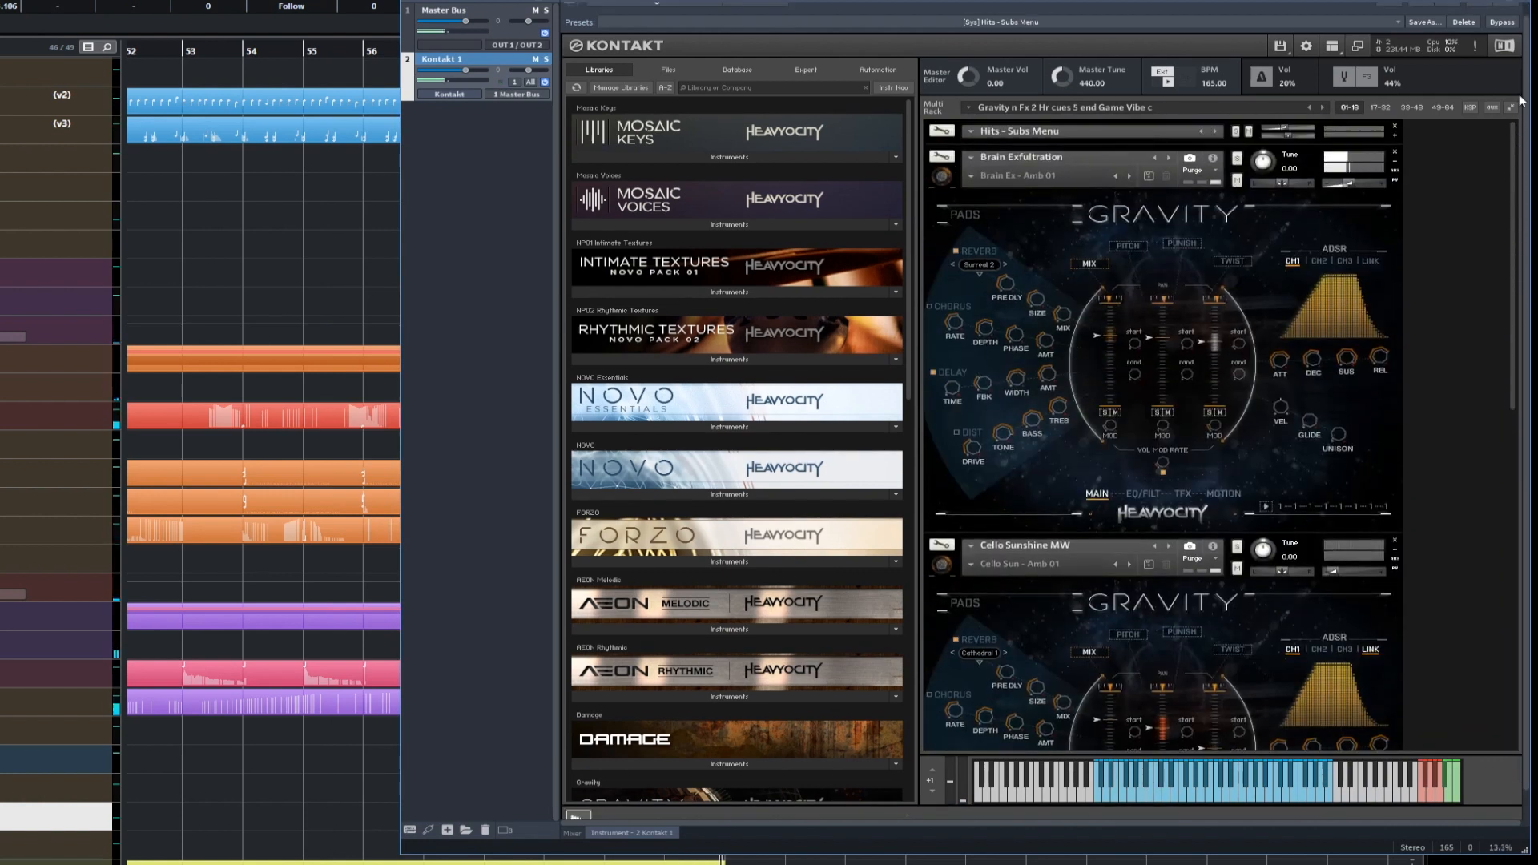